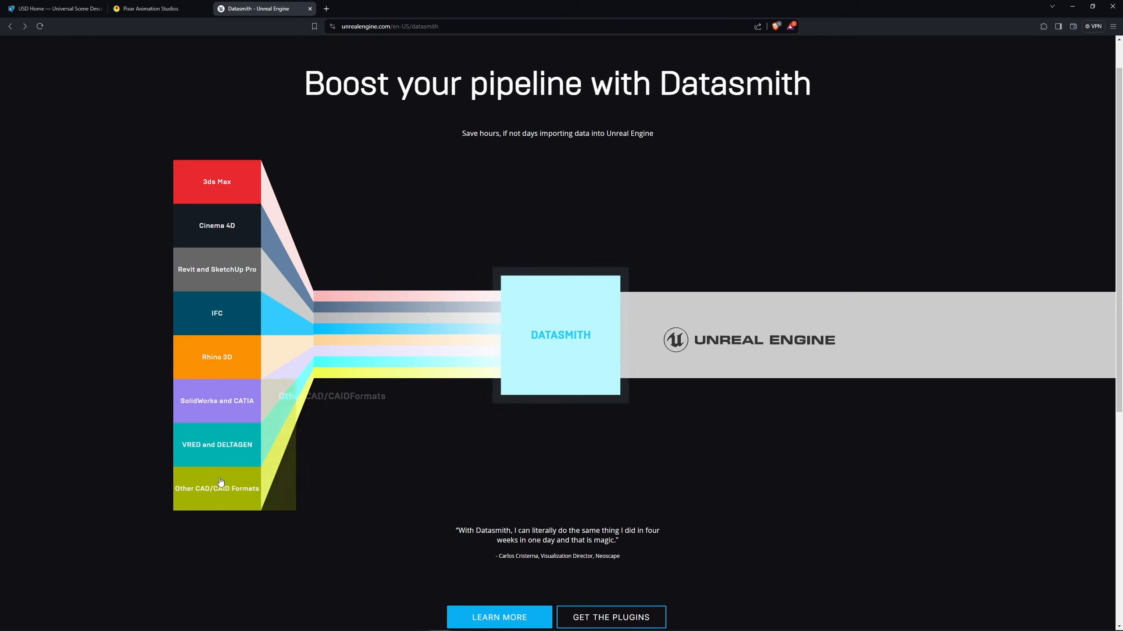
Switch from the Datasmith page to Pixar's USD page and read its "What is USD?" introduction.
mouse_move(220, 486)
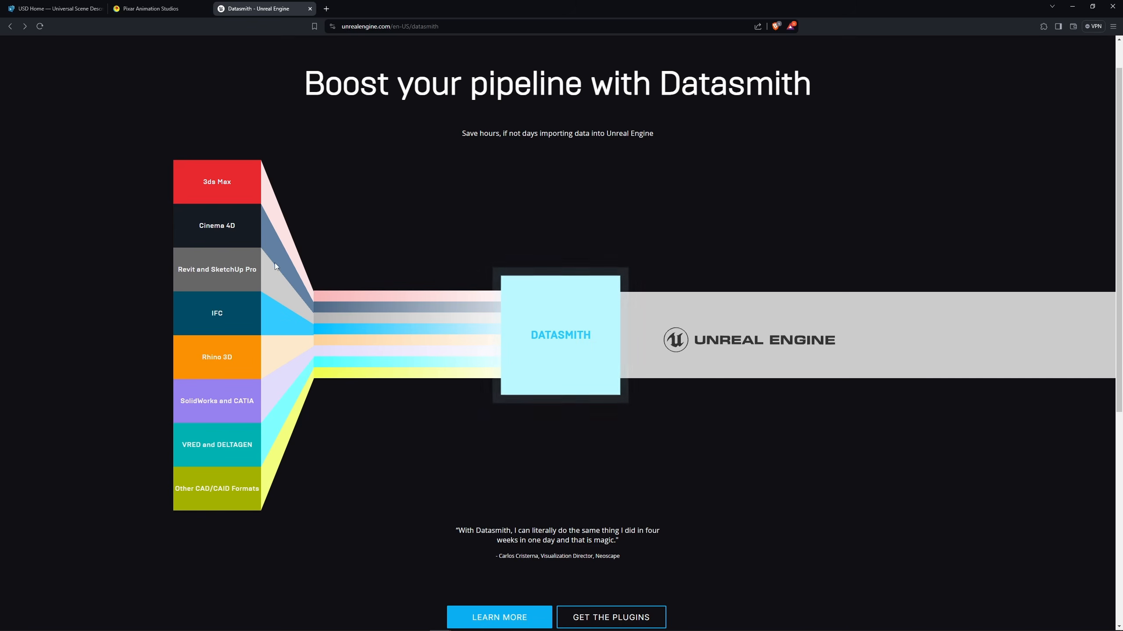
mouse_move(226, 269)
click(150, 9)
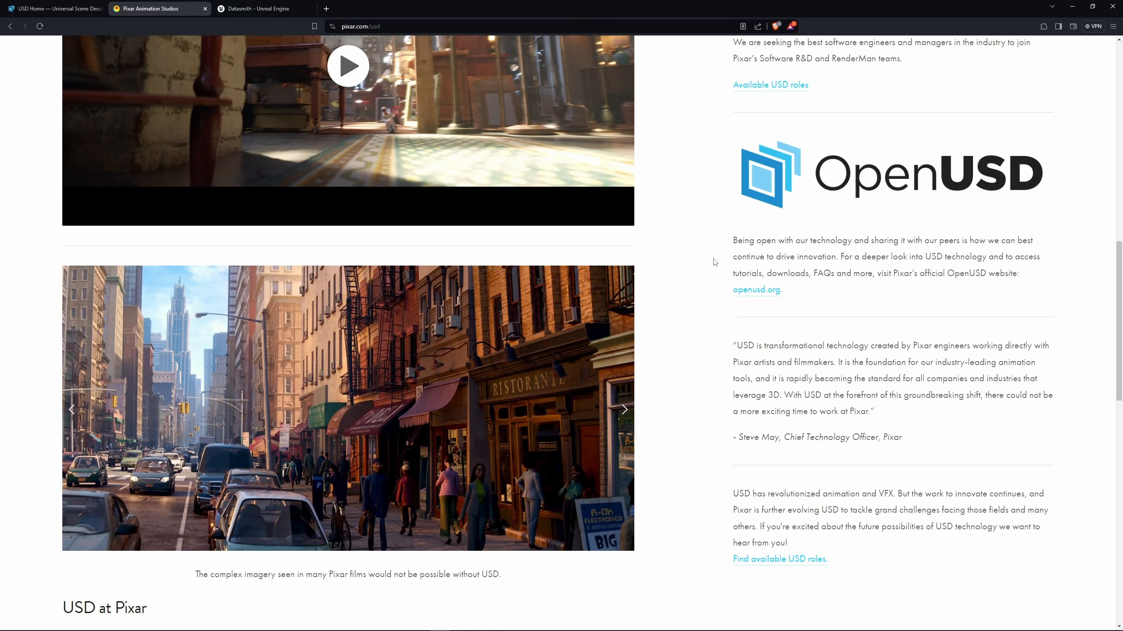
scroll(715, 262, up, 15)
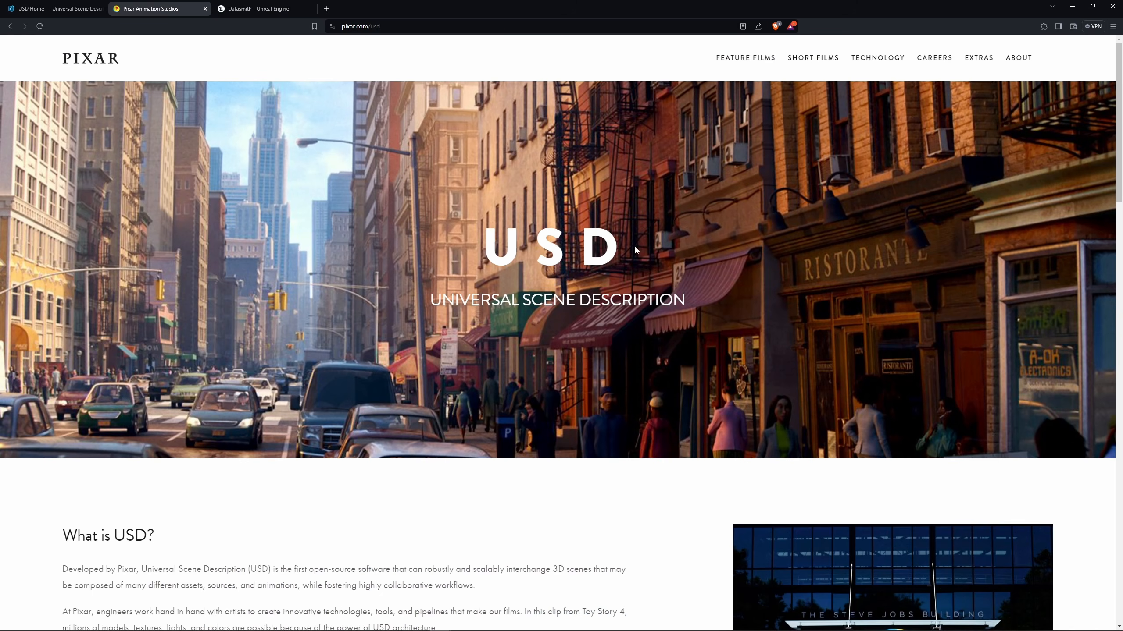
scroll(301, 434, down, 2)
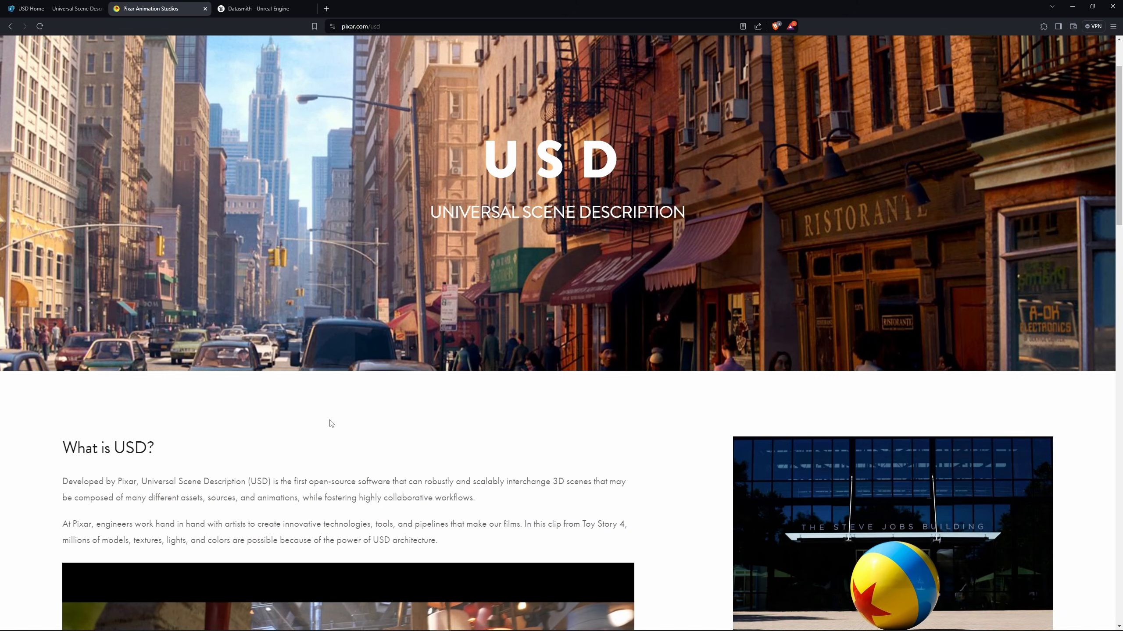
scroll(313, 471, down, 2)
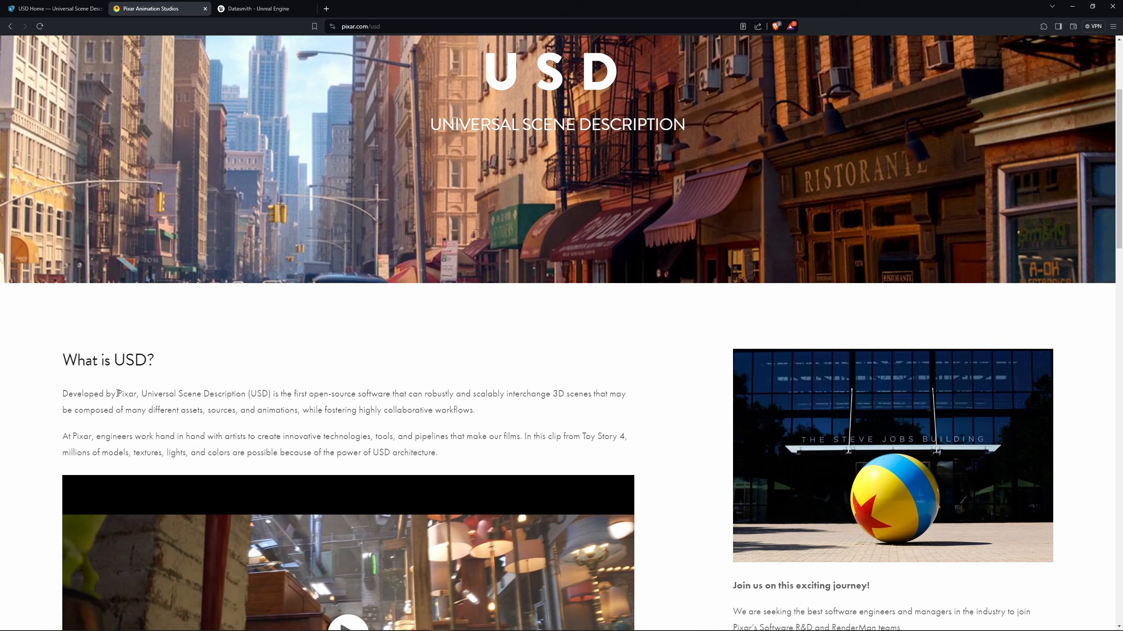
drag(118, 392, 138, 393)
click(283, 400)
scroll(501, 407, down, 1)
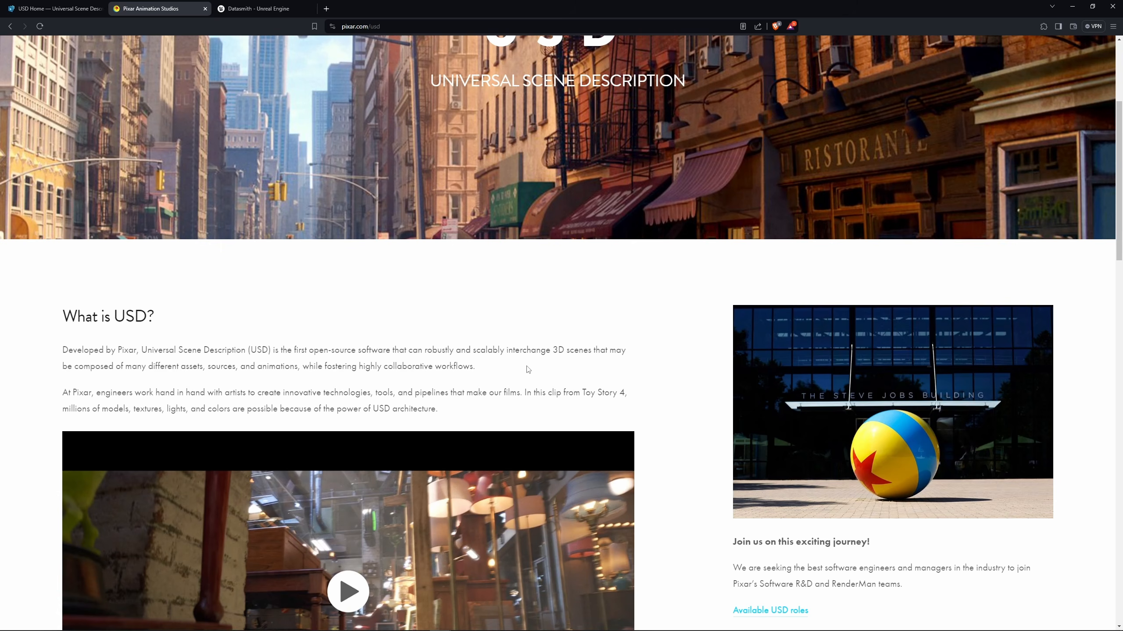
scroll(590, 388, down, 1)
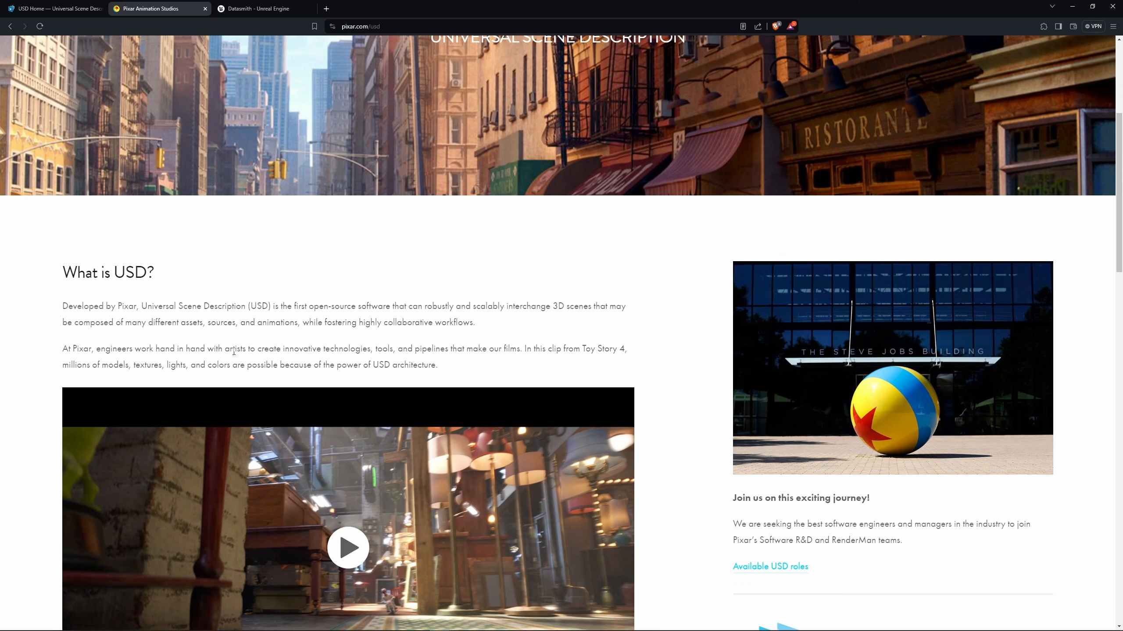
Look through the OpenUSD and "USD at Pixar" sections of the Pixar page, including the image gallery.
scroll(597, 321, down, 1)
scroll(698, 323, down, 4)
scroll(698, 325, down, 4)
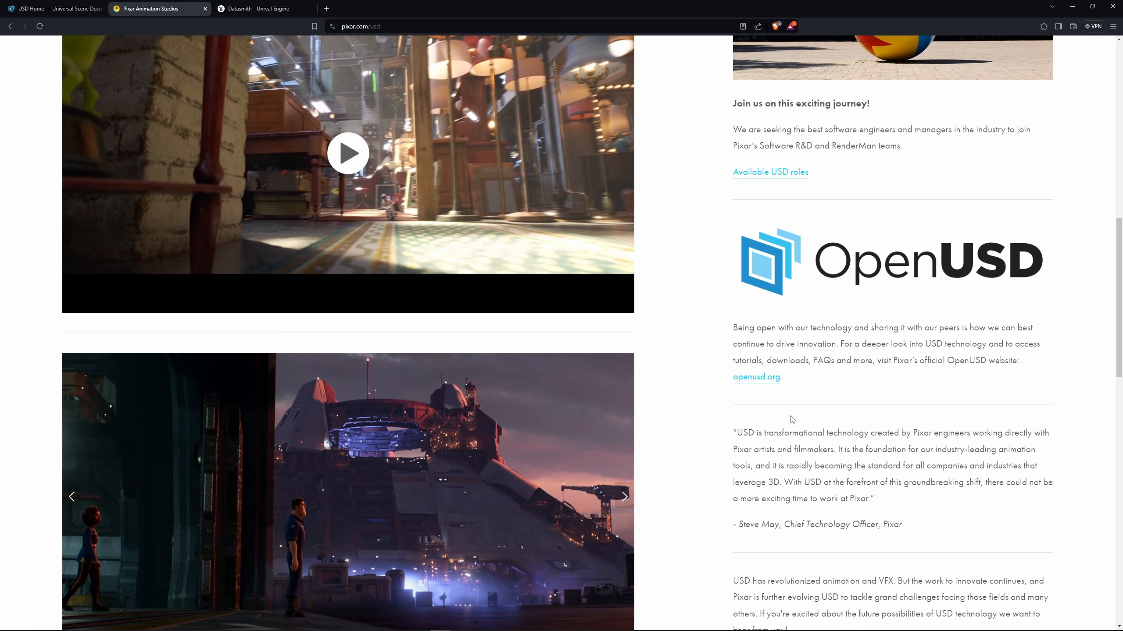
scroll(725, 418, down, 3)
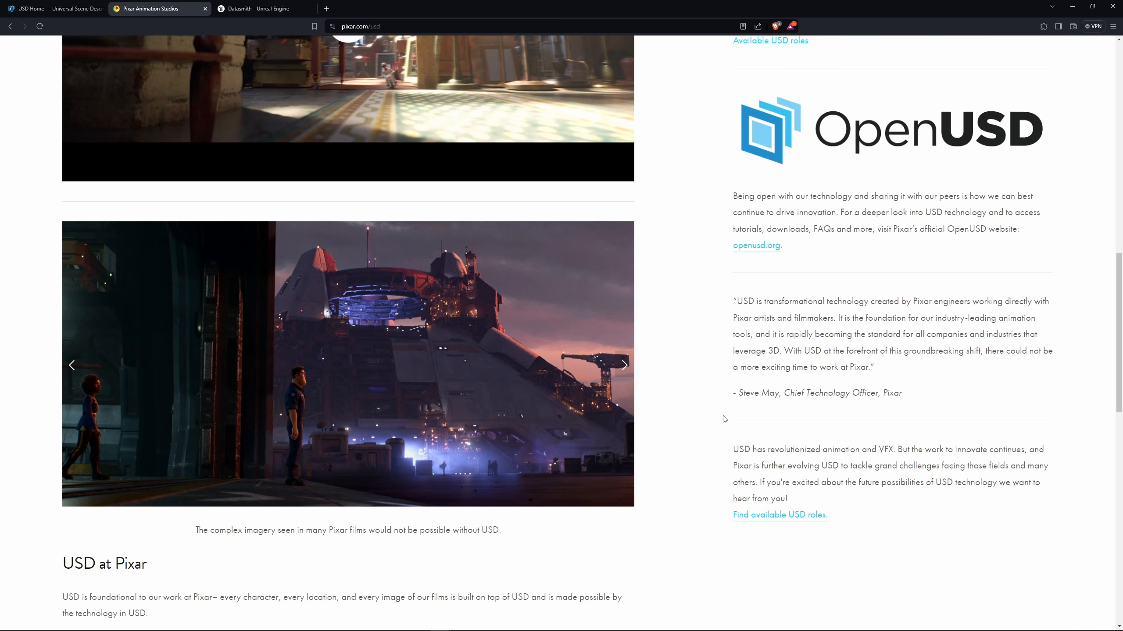
scroll(707, 413, up, 10)
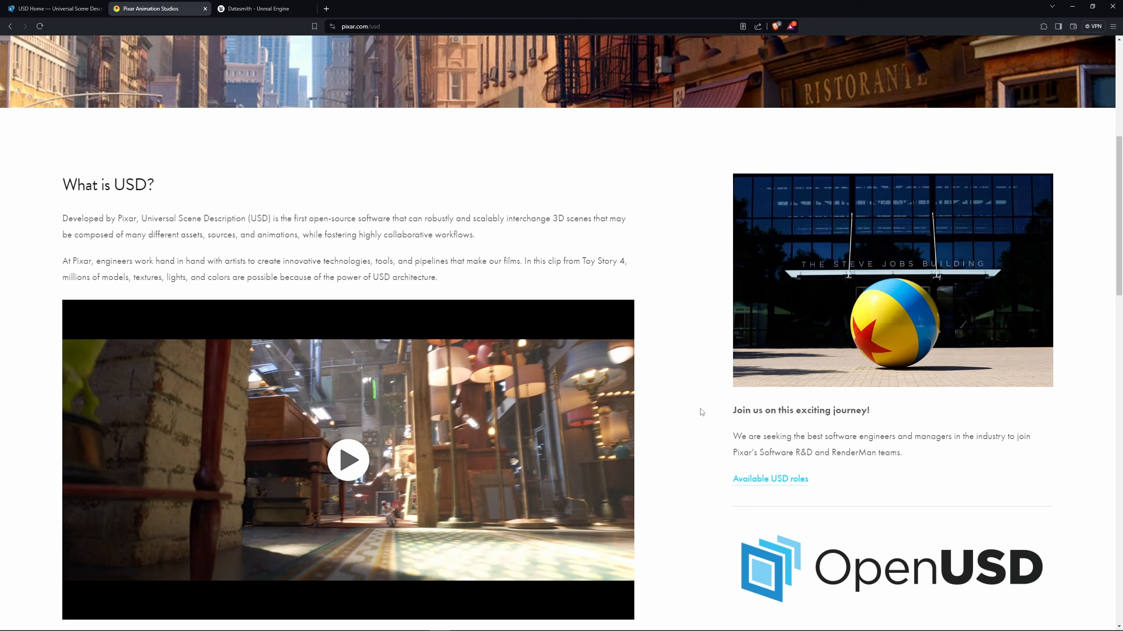
Switch to the openusd.org site and open its Tutorials page.
click(62, 9)
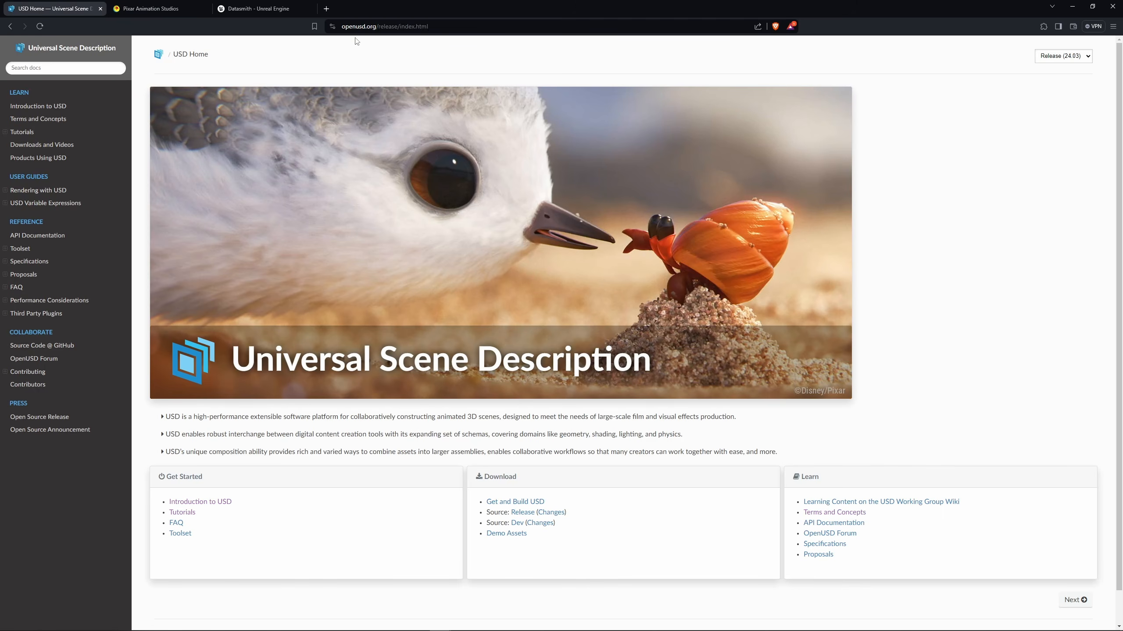
double_click(377, 27)
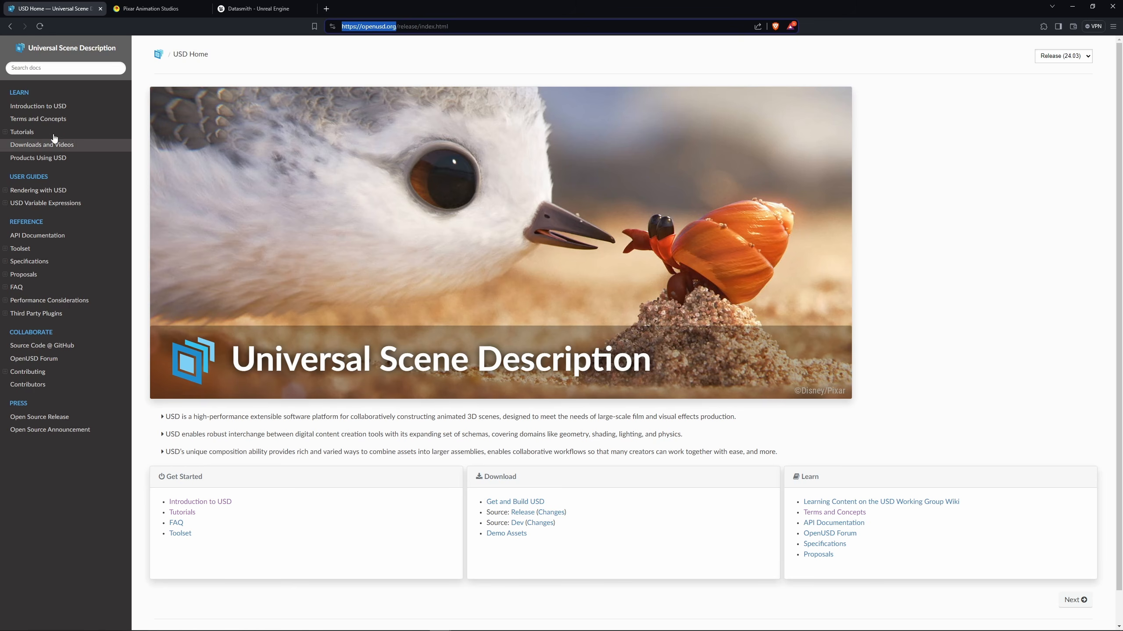
click(33, 133)
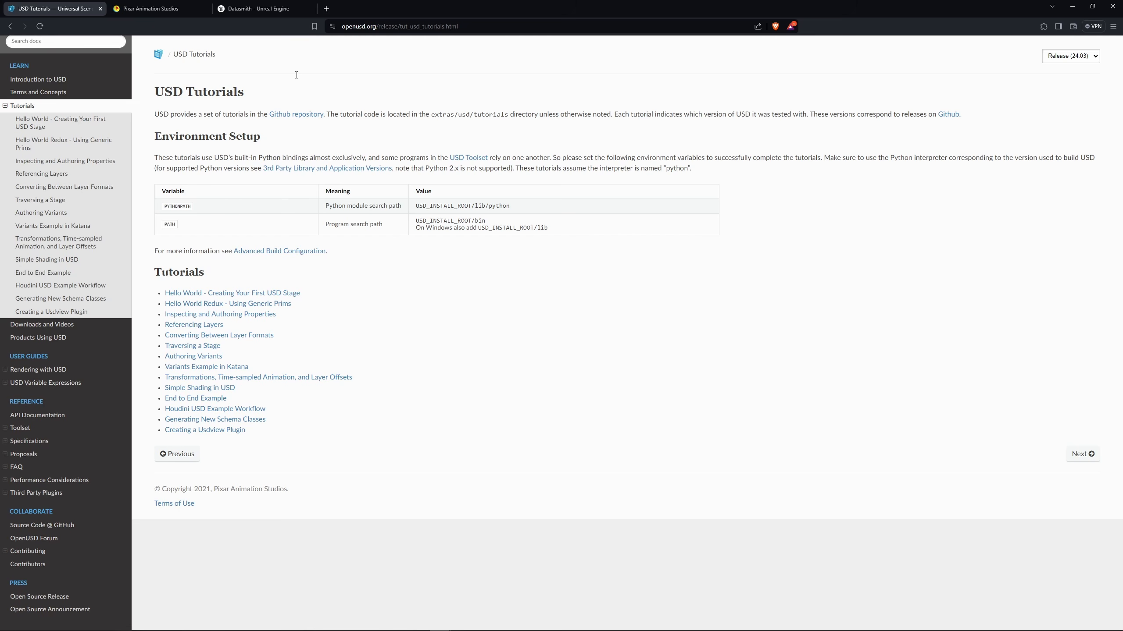
Revisit the Pixar USD page and the Unreal Engine Datasmith page.
click(176, 8)
click(265, 9)
click(183, 12)
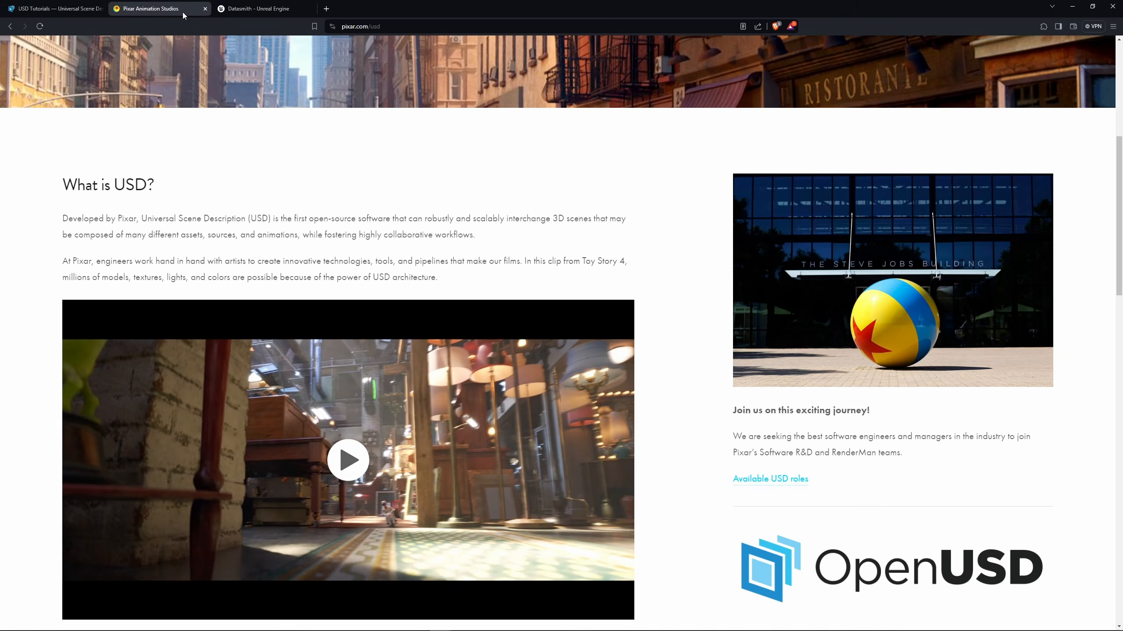
click(258, 8)
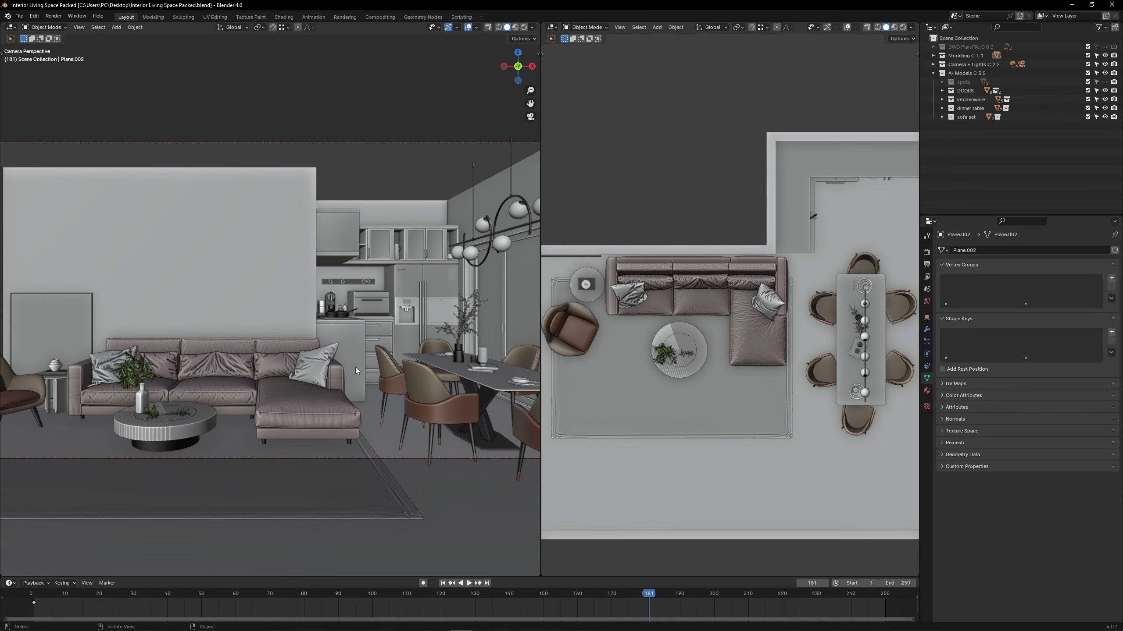
Switch from Blender to the YouTube page "5 High Quality ArchViz Scenes - Free Download" and examine the download links in its description.
scroll(338, 355, down, 1)
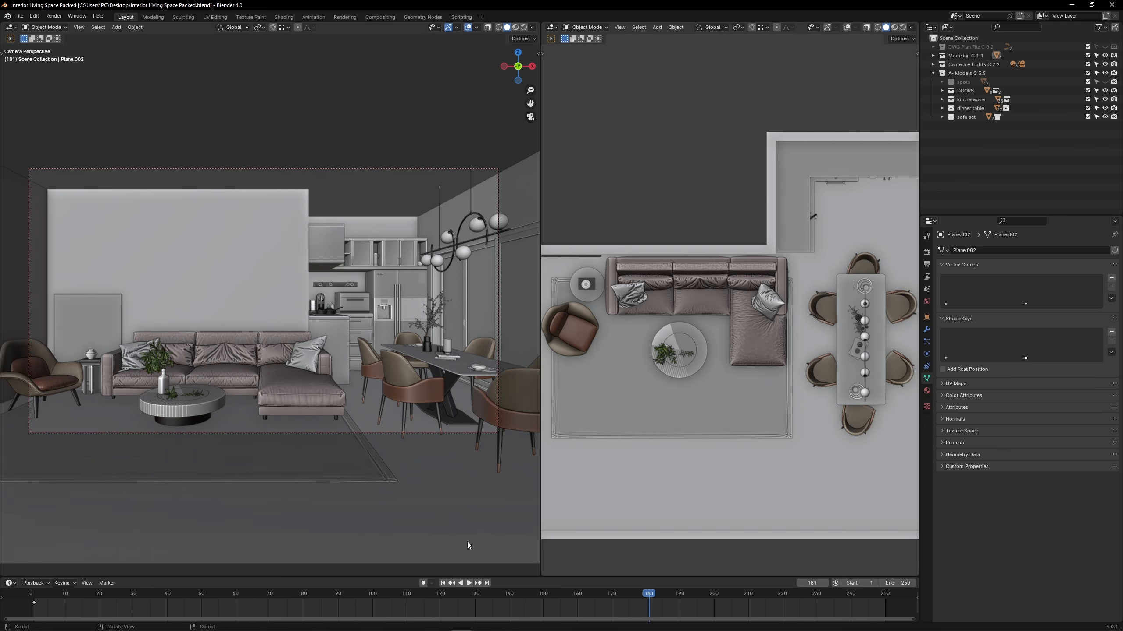
mouse_move(440, 623)
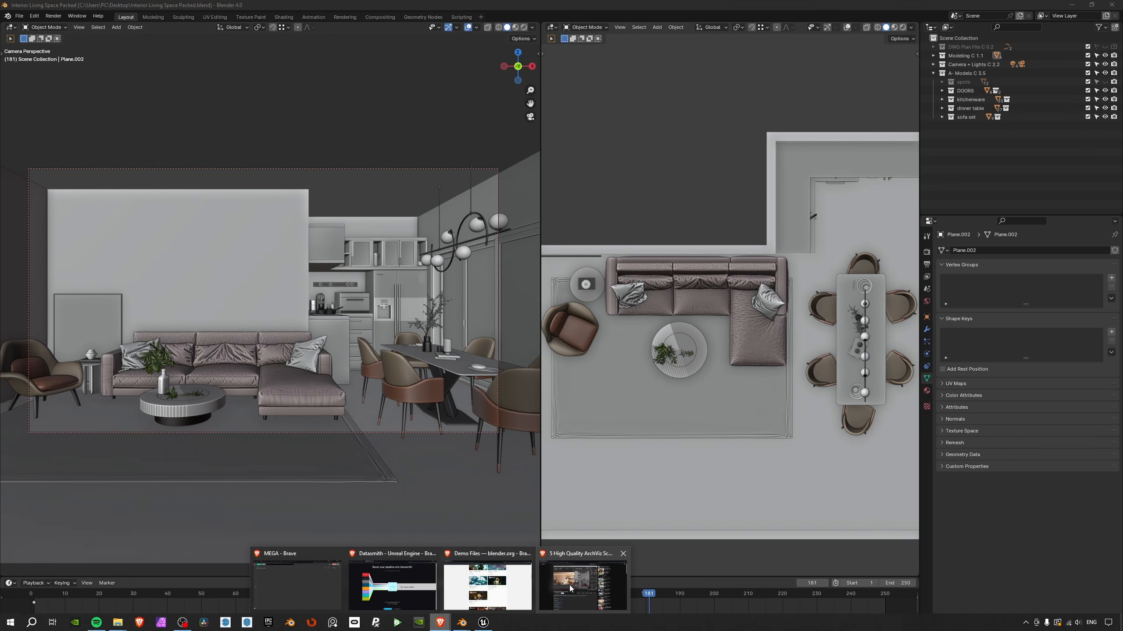
click(572, 588)
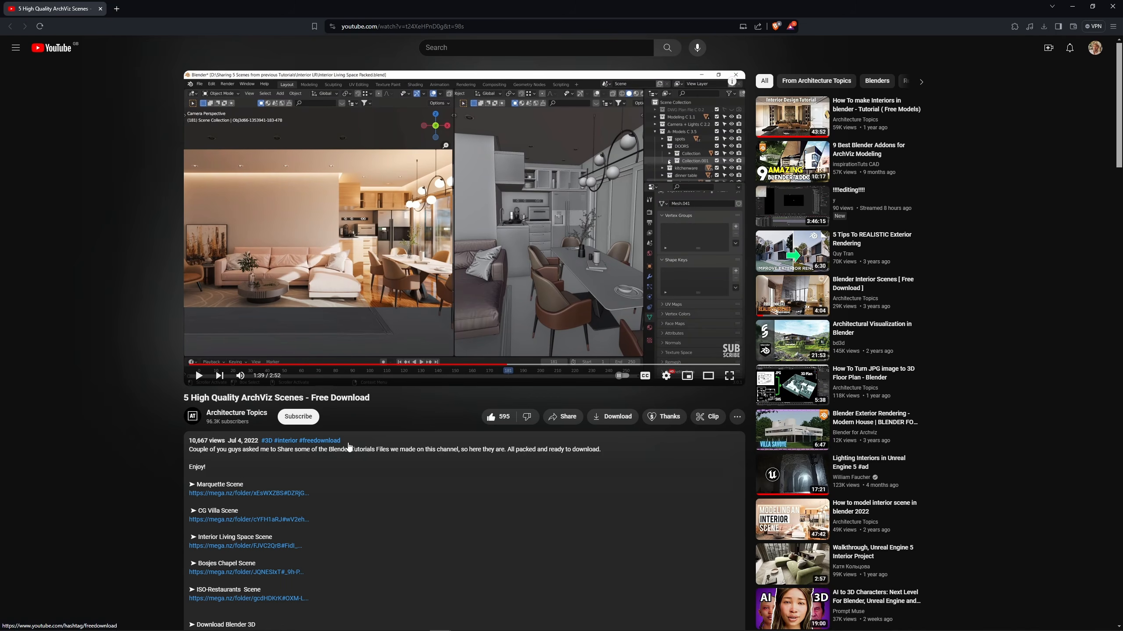
scroll(349, 448, down, 3)
scroll(351, 310, up, 3)
Switch back to the Interior Living Space Packed scene in Blender and inspect the room from inside and above.
key(alt+Tab)
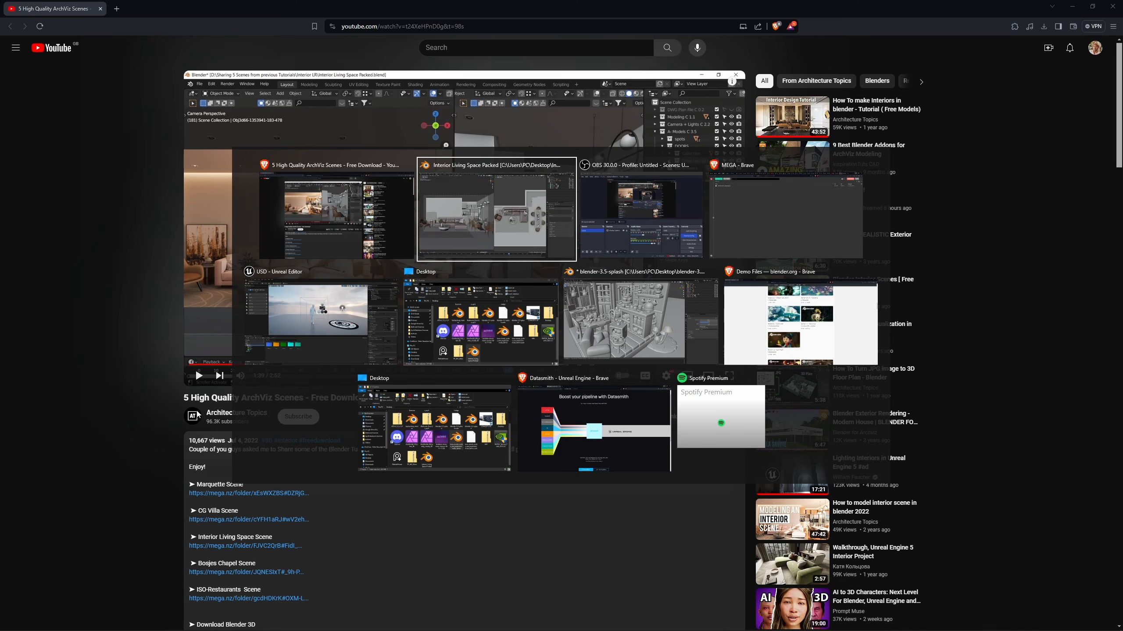
key(alt+Tab)
click(502, 223)
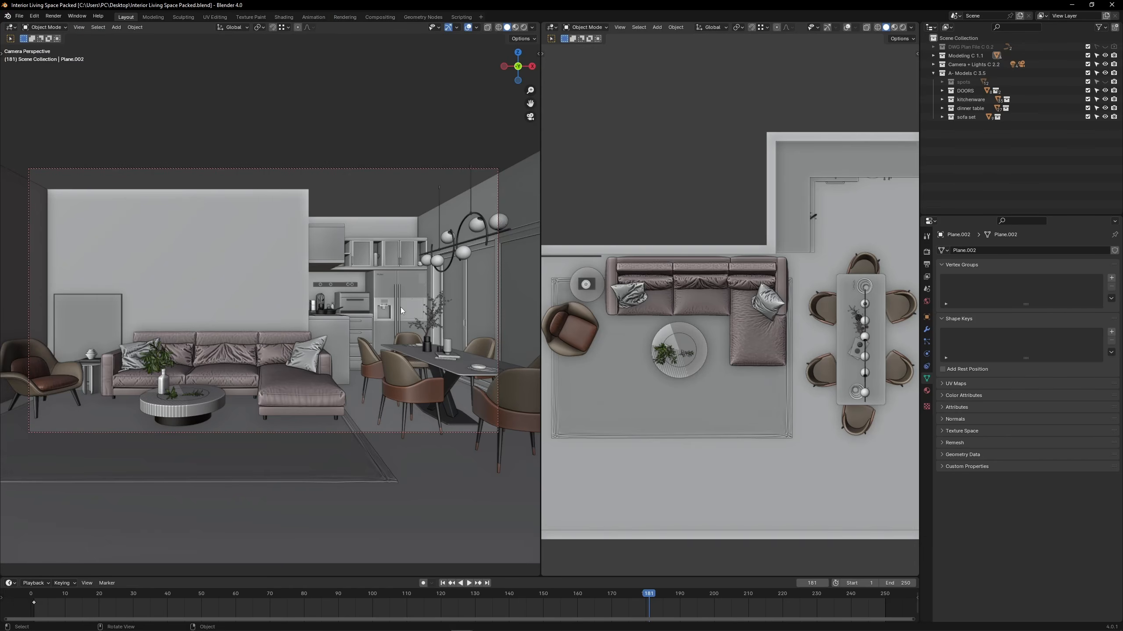
scroll(287, 327, down, 3)
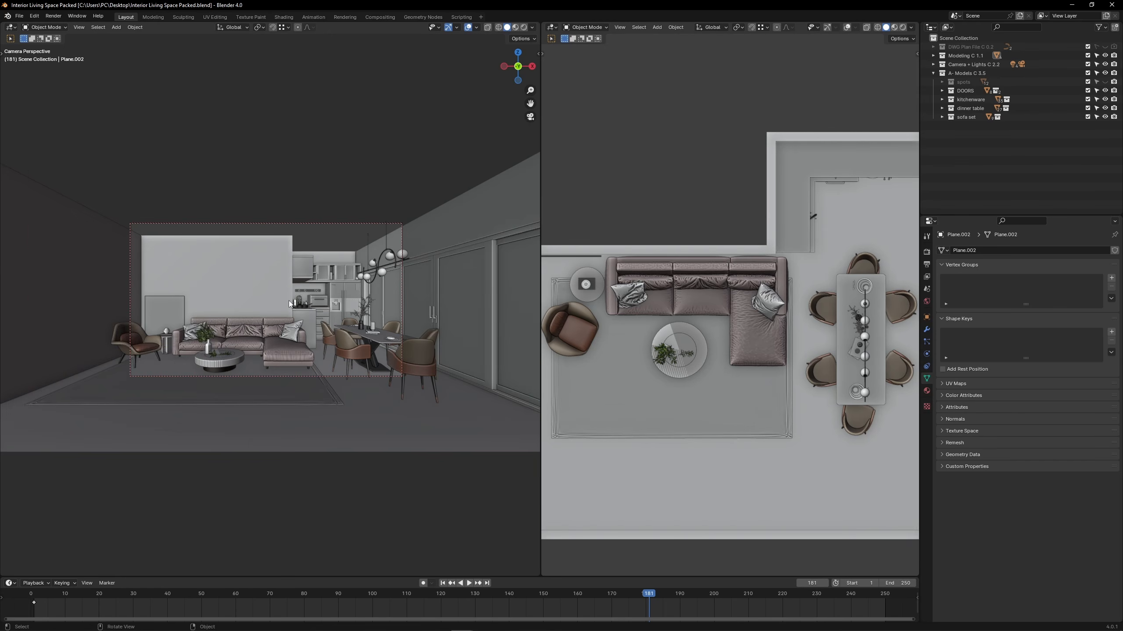
scroll(289, 309, up, 5)
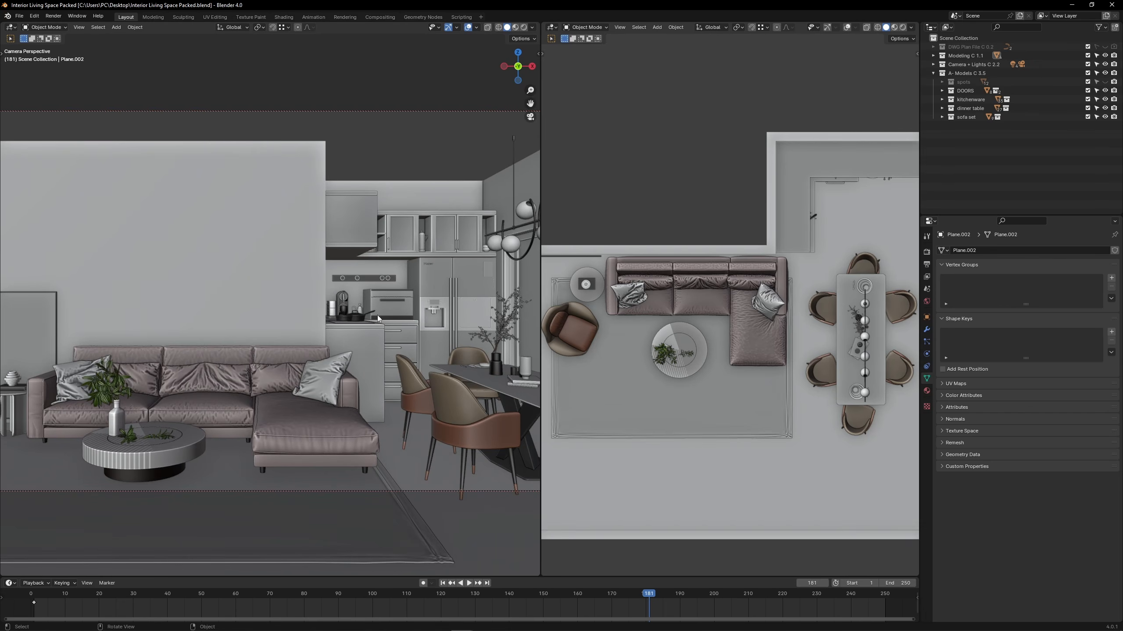
middle_drag(377, 316, 371, 342)
scroll(371, 342, down, 8)
middle_drag(346, 290, 393, 343)
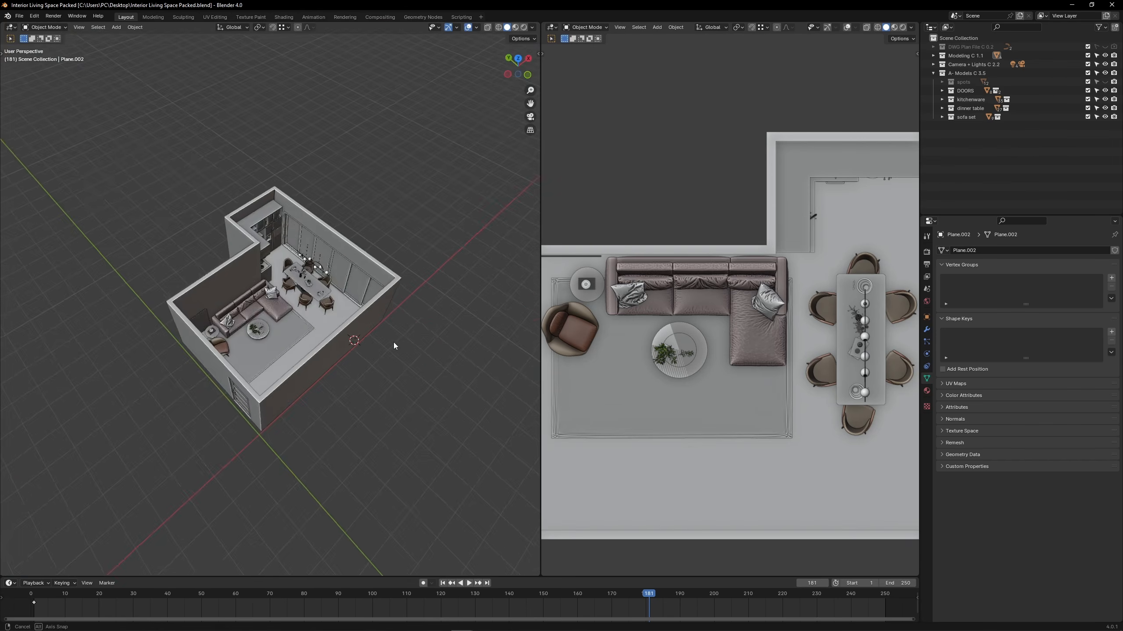
scroll(781, 331, down, 4)
scroll(782, 331, up, 2)
scroll(319, 296, up, 5)
middle_drag(319, 296, 221, 310)
scroll(288, 312, up, 2)
middle_drag(301, 314, 234, 298)
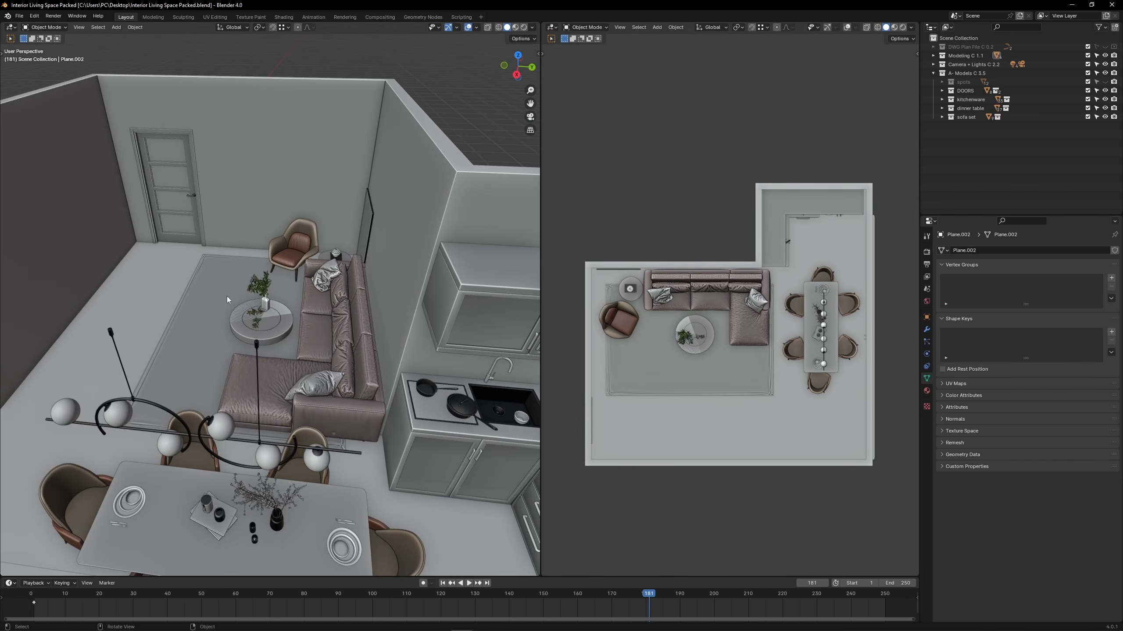
Select the sofa and the dining table in turn and examine the furniture models up close.
click(323, 320)
scroll(336, 314, down, 2)
middle_drag(341, 305, 172, 359)
scroll(194, 352, up, 2)
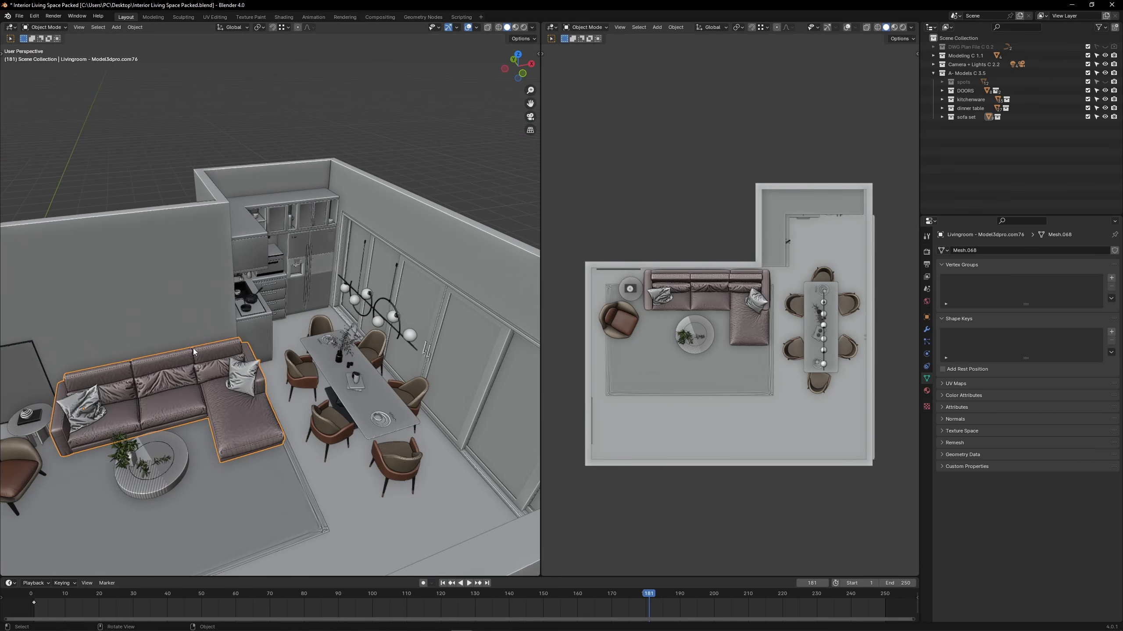
click(404, 464)
click(368, 418)
scroll(376, 416, up, 3)
mouse_move(394, 411)
shift+middle_down()
mouse_move(292, 295)
mouse_move(308, 318)
shift+middle_up()
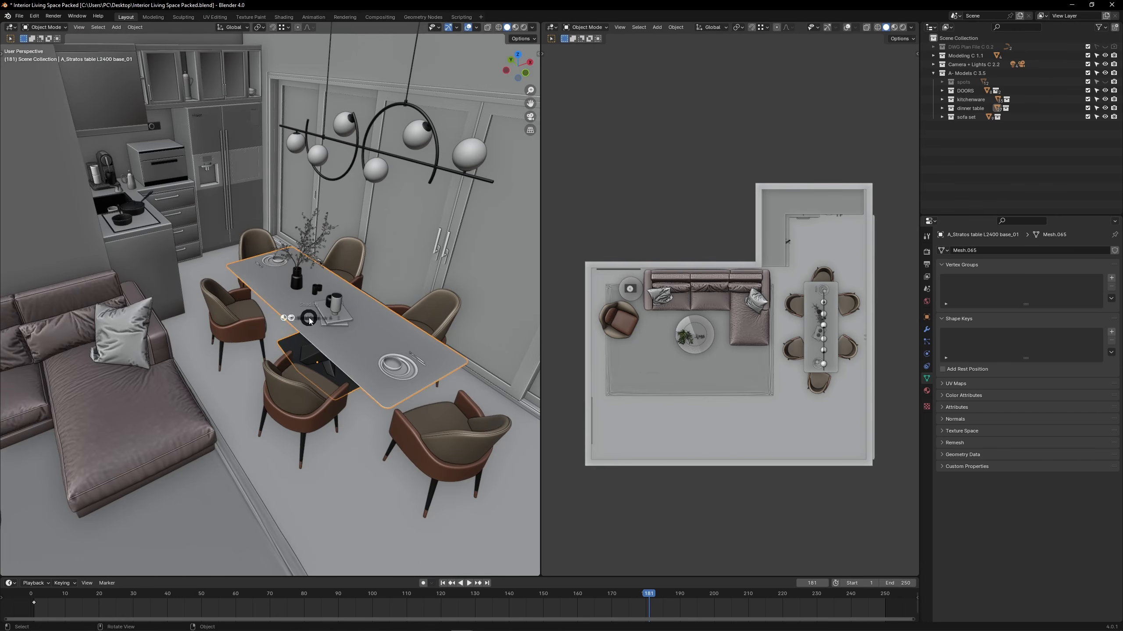
Switch the perspective viewport to Rendered shading and inspect the materials and lighting around the dining table.
key(z)
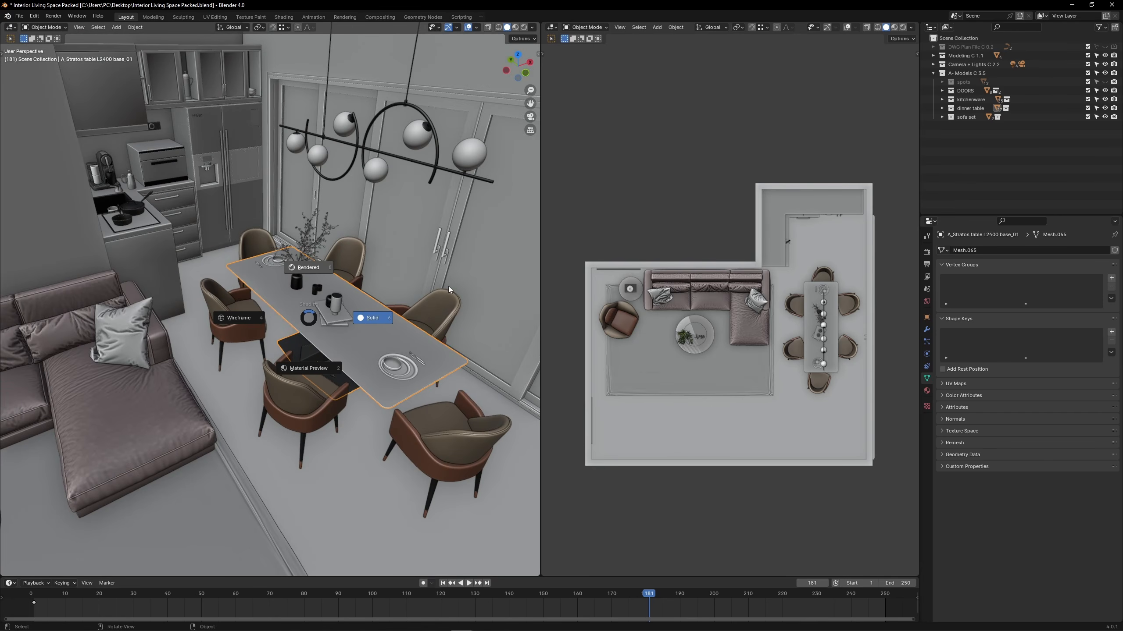
key(8)
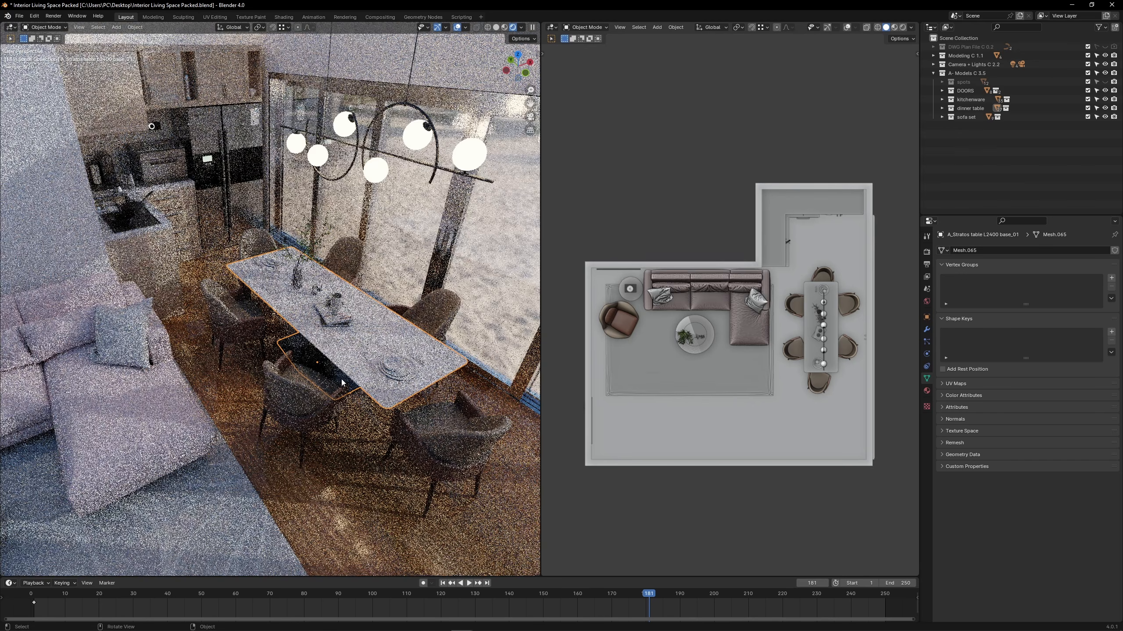
middle_drag(343, 383, 368, 275)
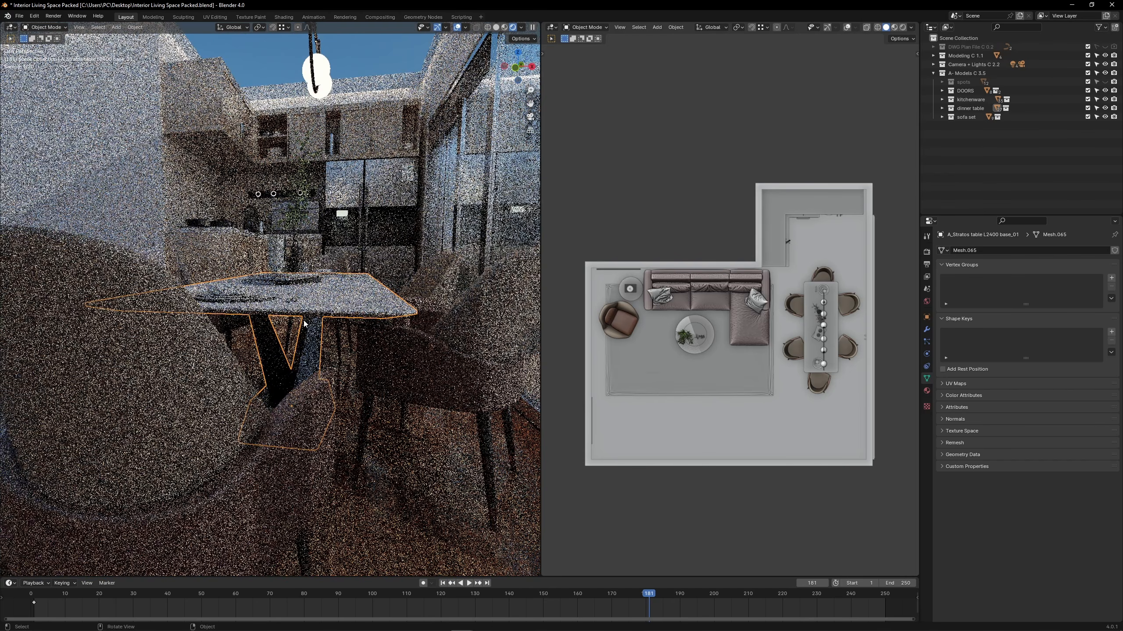
middle_drag(215, 293, 273, 297)
Return the perspective viewport to Solid shading and view the whole apartment from above.
key(z)
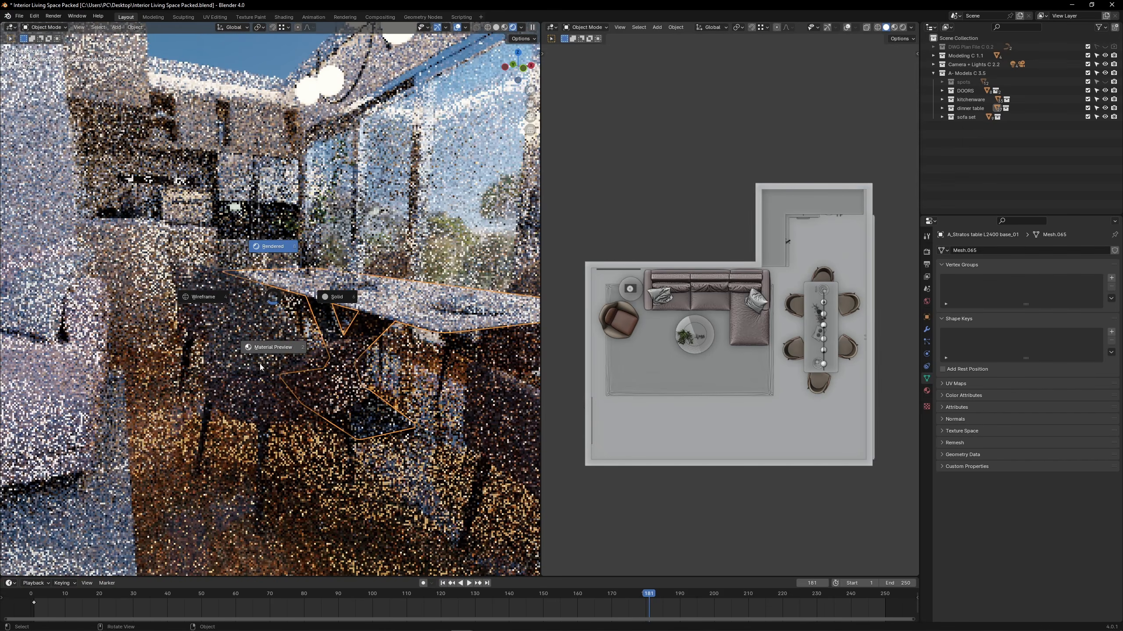
click(333, 298)
mouse_move(326, 252)
middle_down()
mouse_move(339, 289)
mouse_move(311, 259)
middle_up()
scroll(339, 289, down, 6)
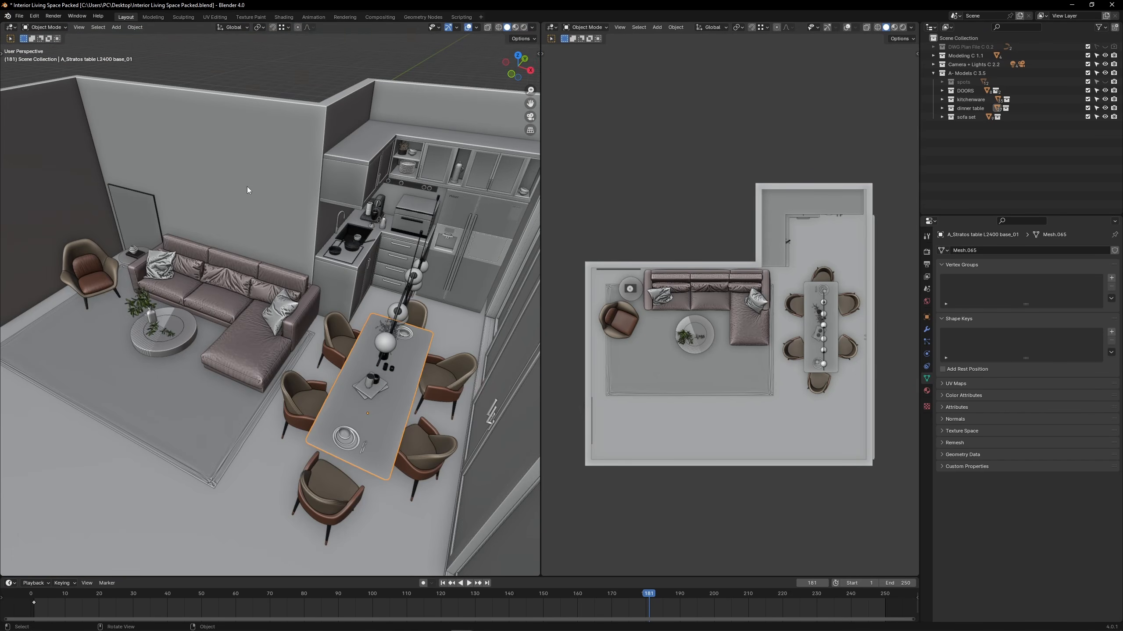
scroll(247, 190, down, 5)
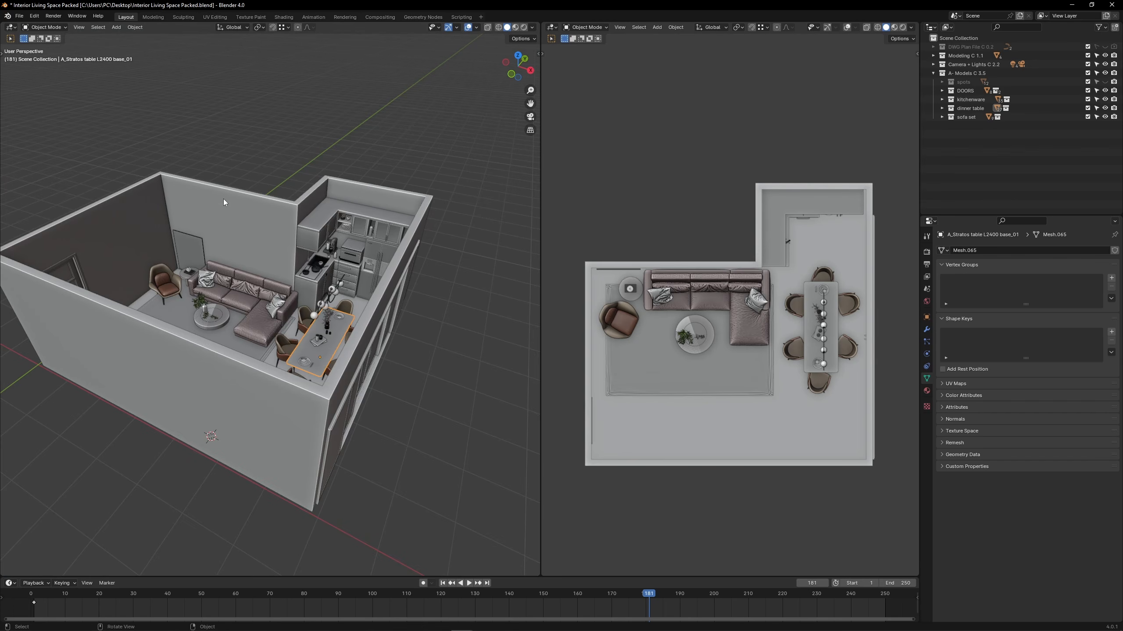
Expand the Camera + Lights and Modeling collections in the scene hierarchy to examine their objects.
click(933, 65)
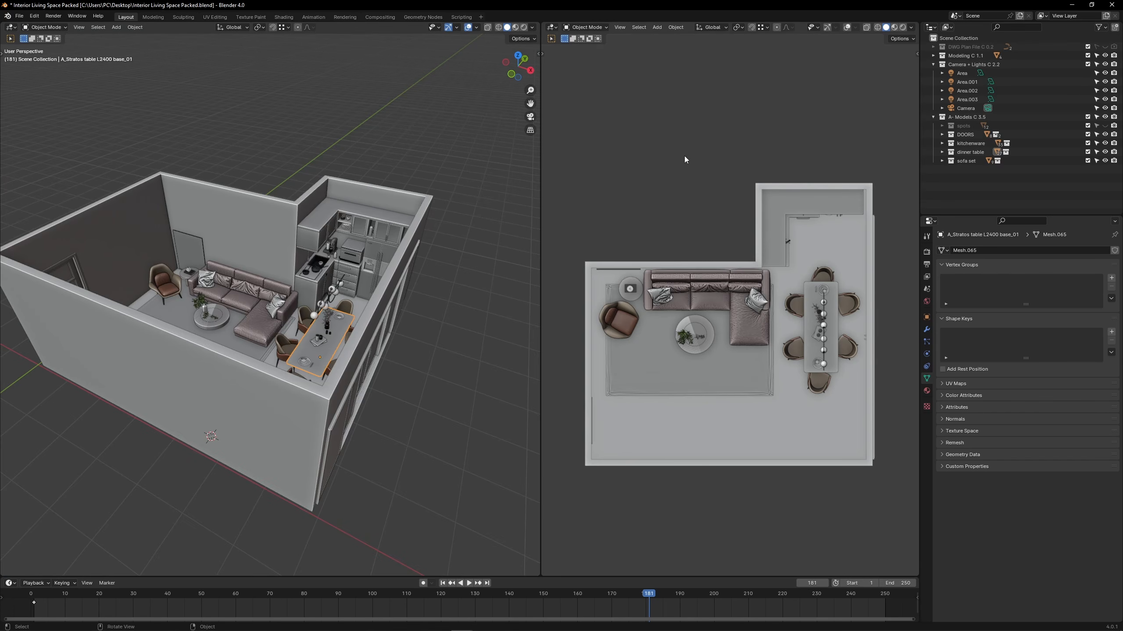
scroll(194, 258, up, 5)
middle_drag(233, 253, 293, 251)
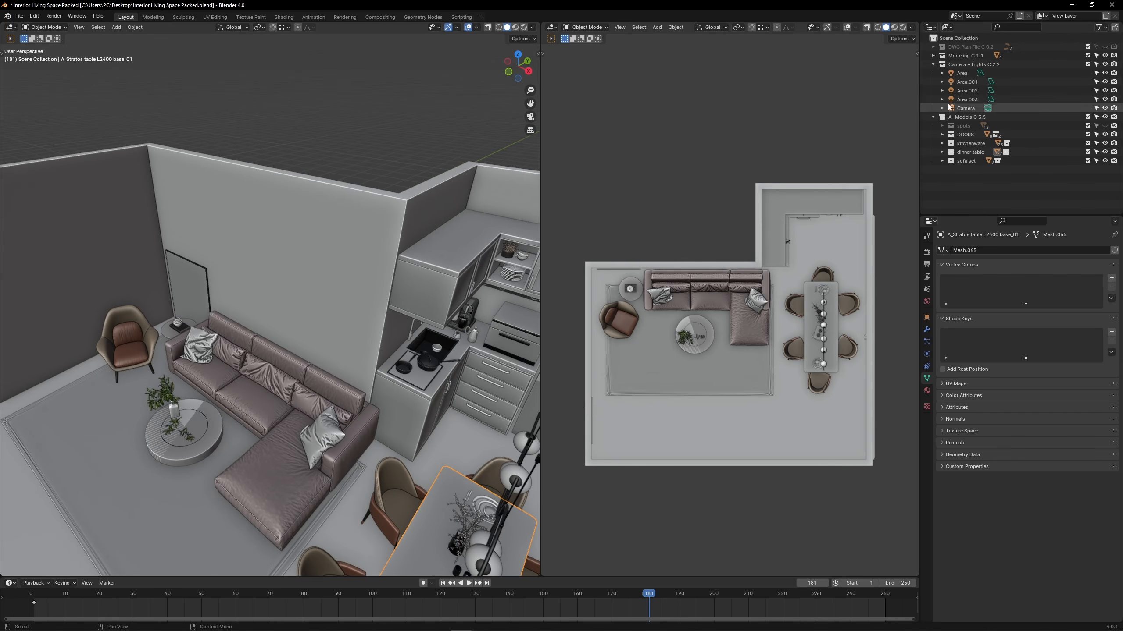
click(933, 56)
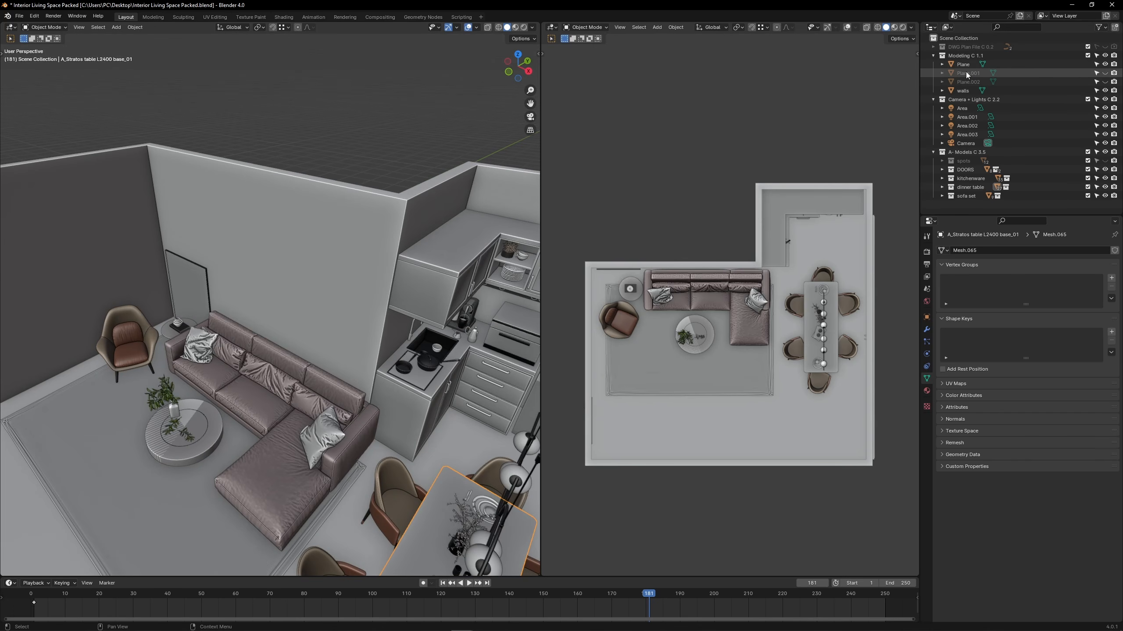
Unhide Plane.001, Plane.002 and the spots collection, and expand spots in the scene hierarchy.
click(1104, 72)
click(1105, 82)
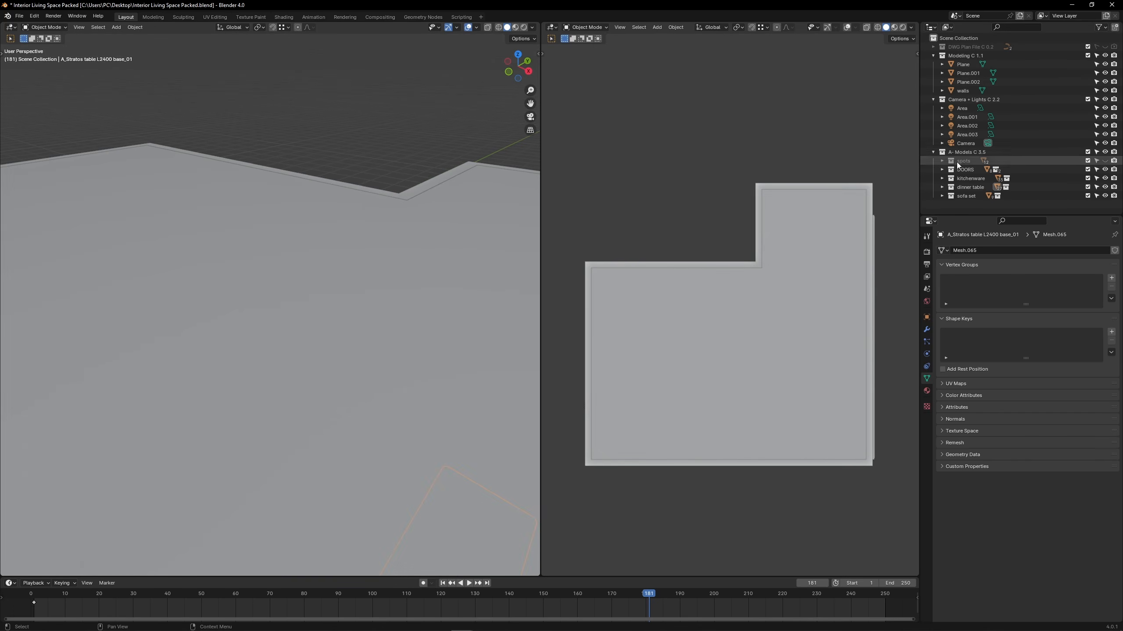
click(1105, 160)
click(941, 162)
shift+scroll(582, 178, down, 3)
Switch the perspective viewport to Wireframe shading and select the whole apartment, including its lights and camera.
key(z)
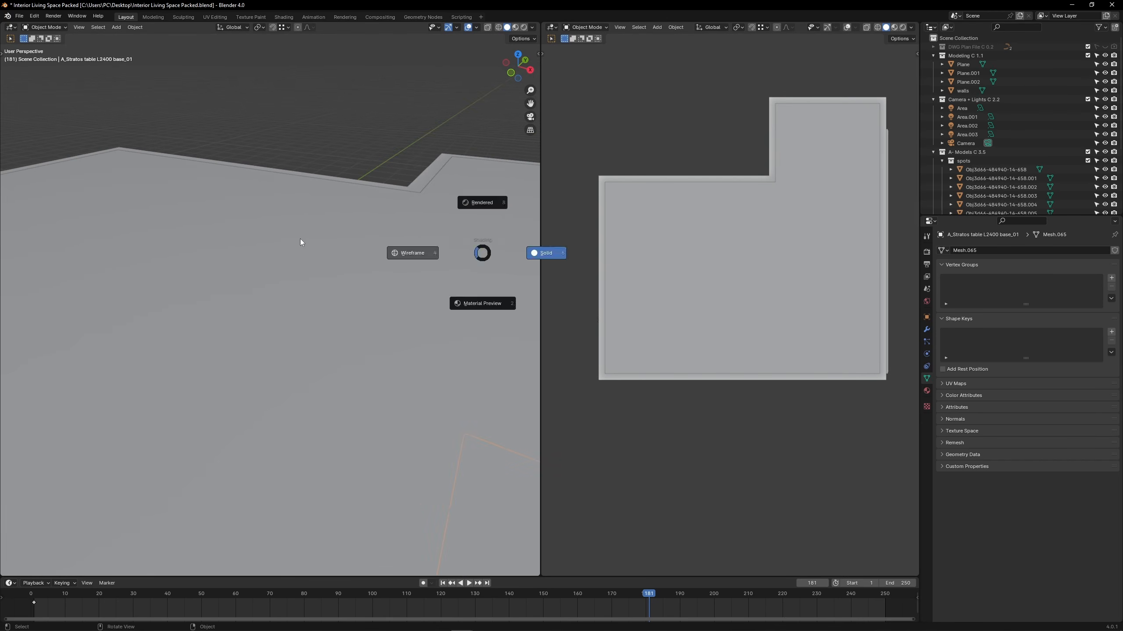
click(300, 239)
middle_drag(389, 262, 368, 238)
scroll(369, 237, down, 3)
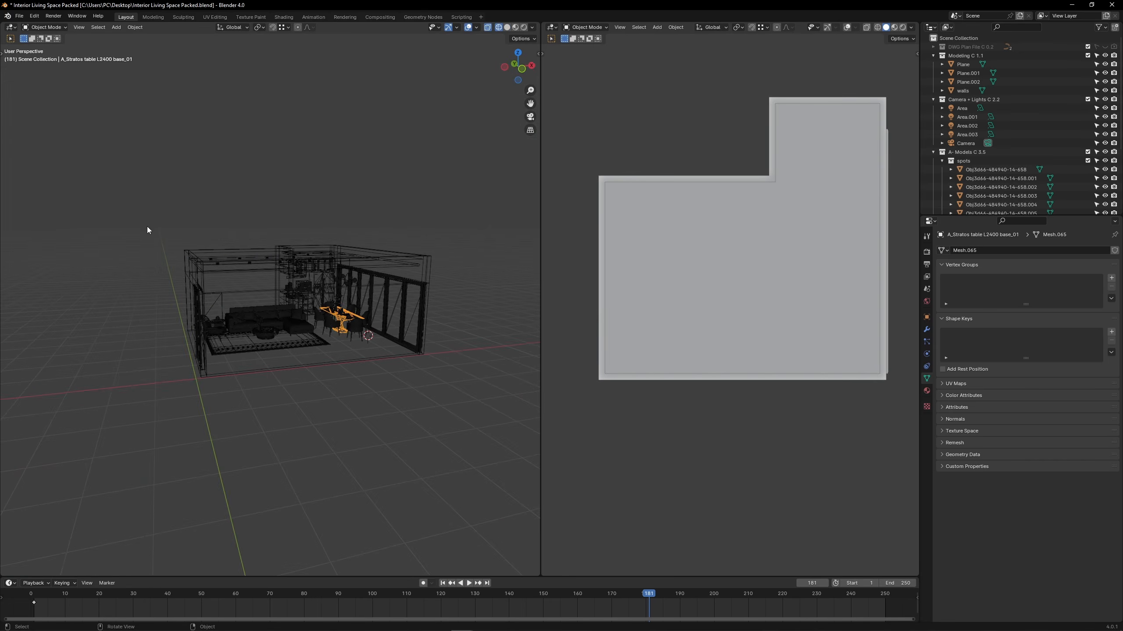
drag(146, 210, 459, 433)
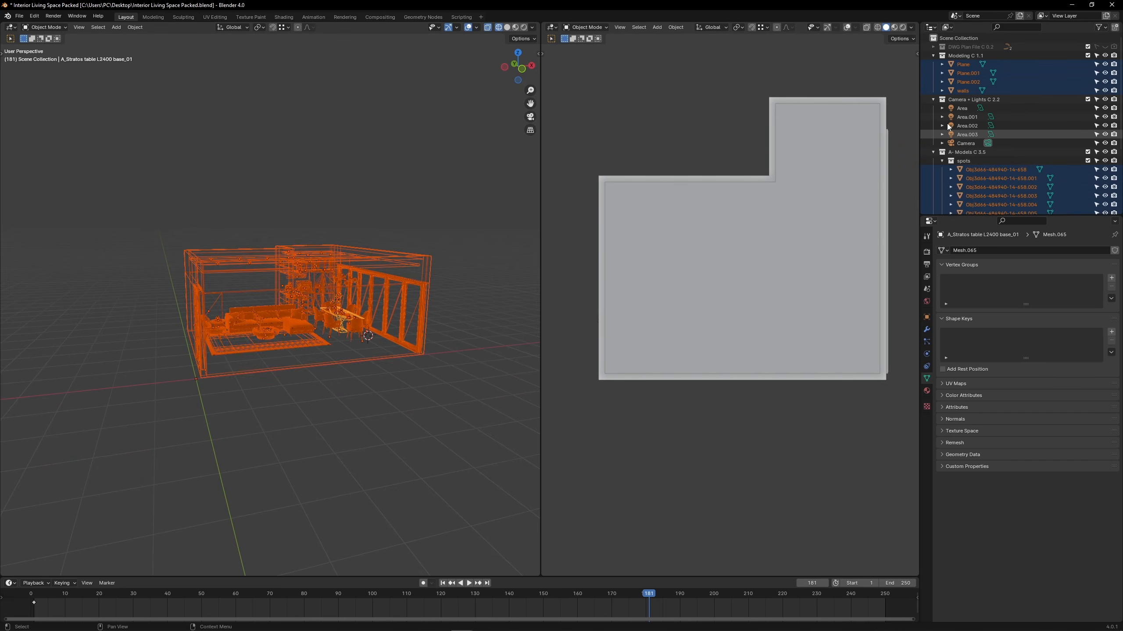
middle_drag(359, 263, 359, 264)
scroll(336, 319, up, 5)
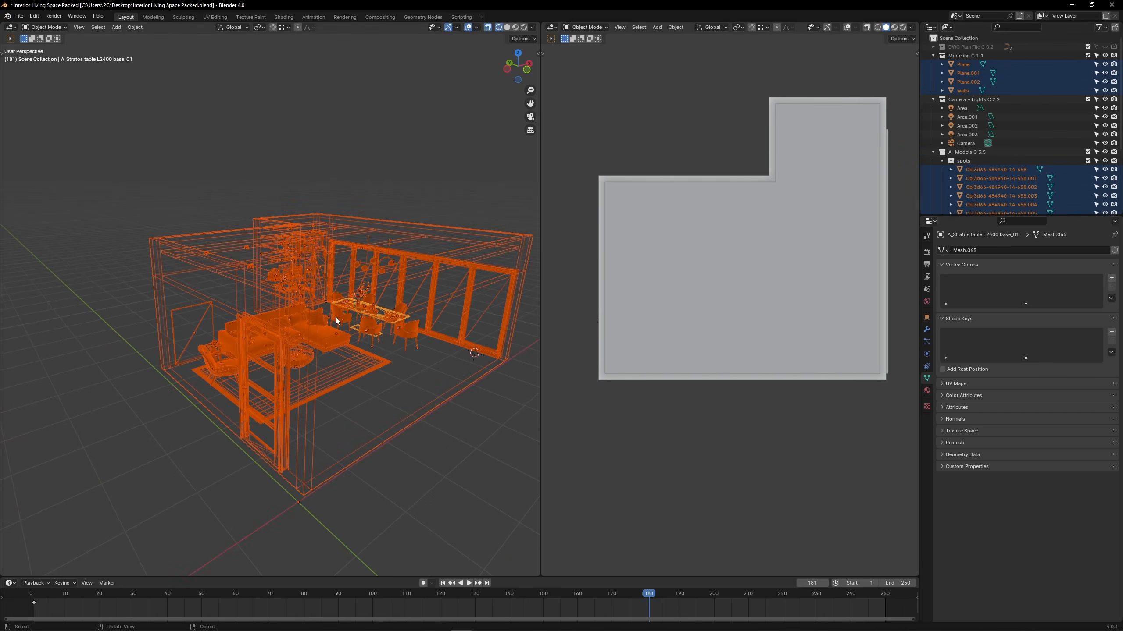
scroll(289, 311, up, 3)
middle_drag(291, 315, 317, 298)
scroll(312, 280, down, 6)
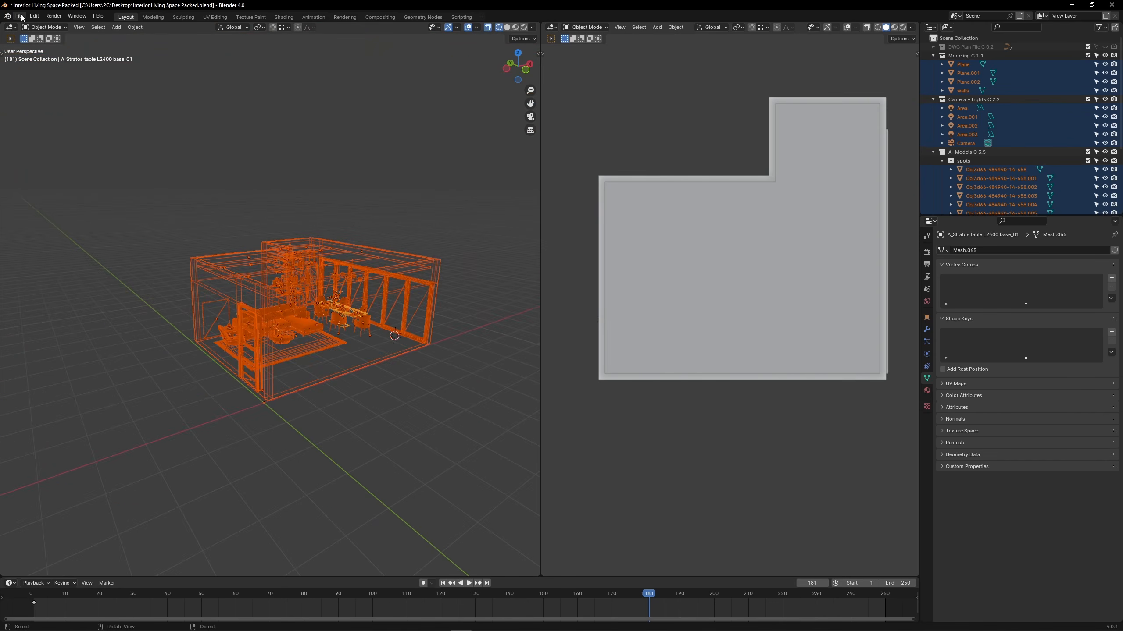
Export the selection as Universal Scene Description to the Desktop as Interior Living Space Packed.usdc, with Selection Only enabled.
click(19, 16)
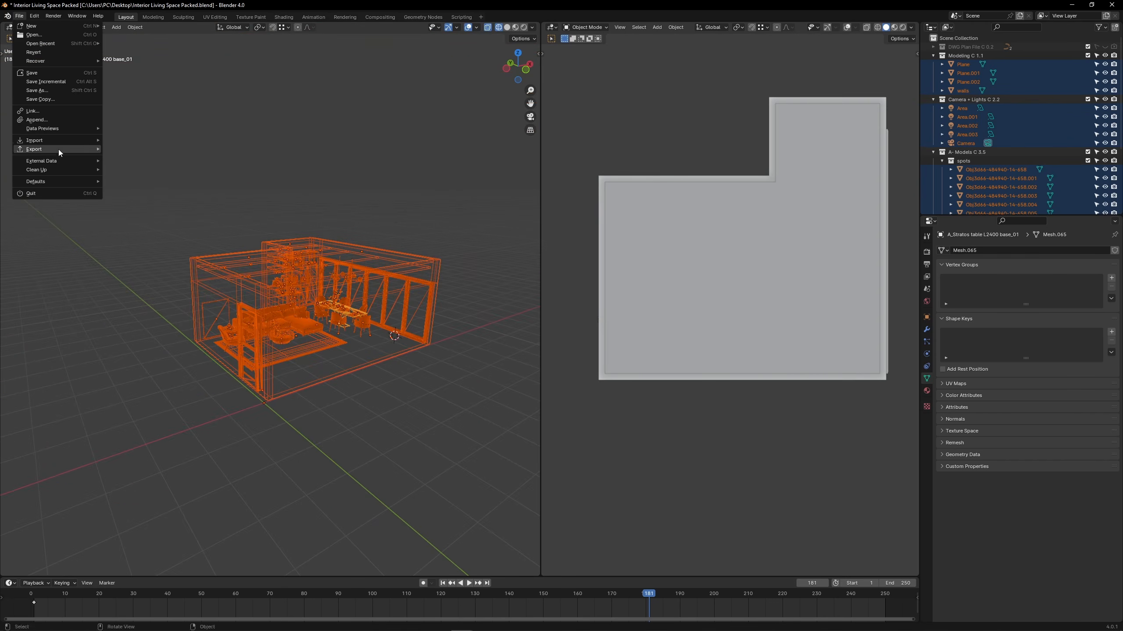
mouse_move(58, 149)
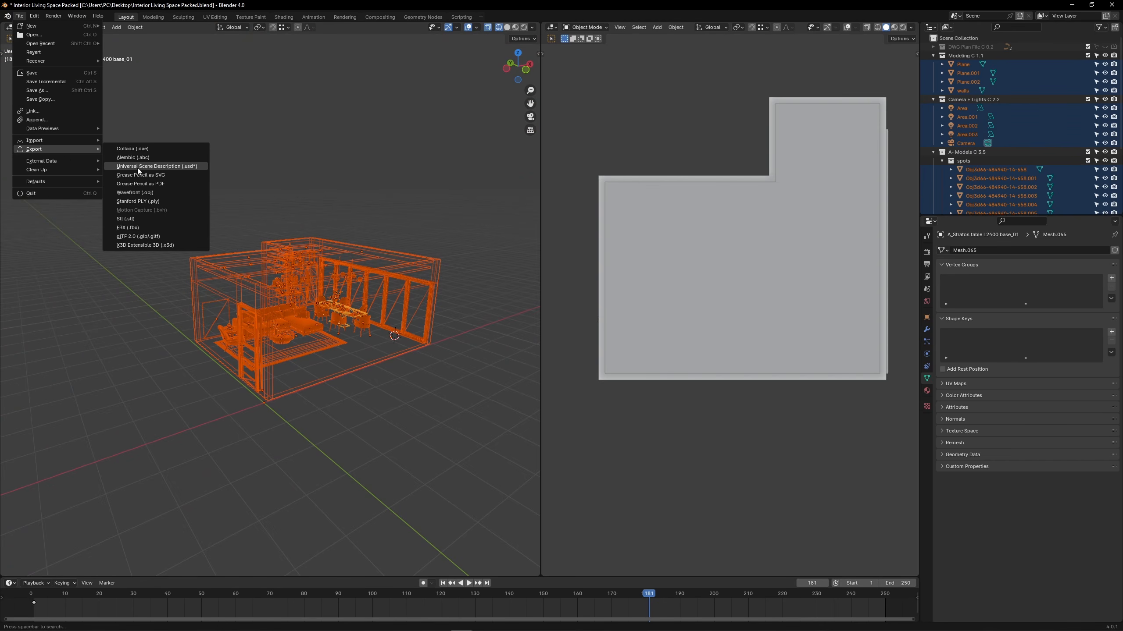
click(173, 170)
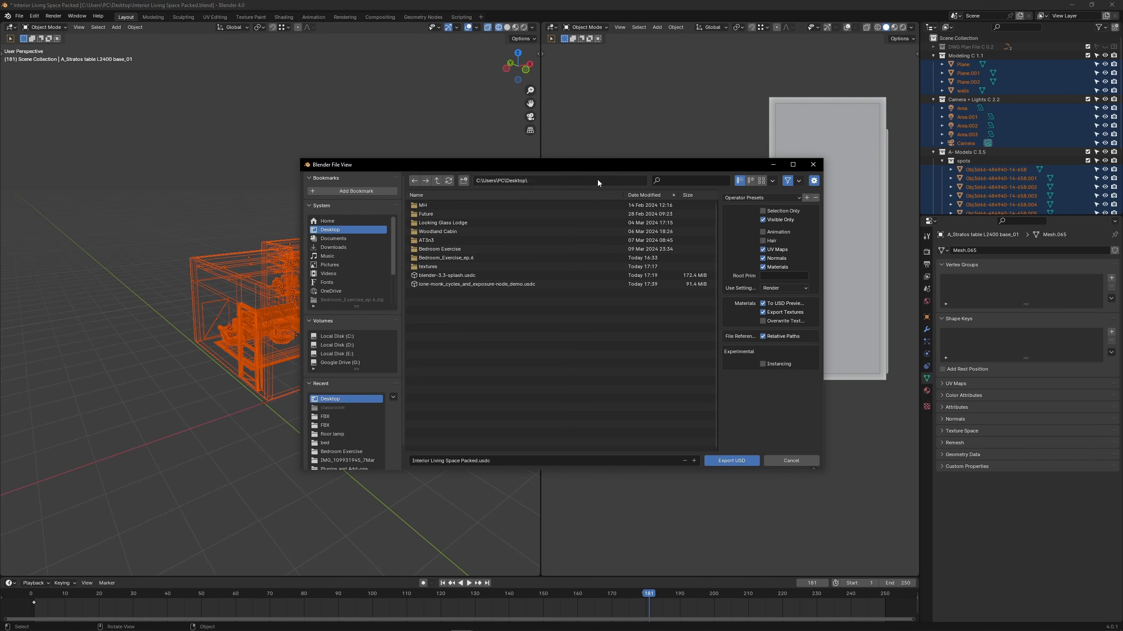
drag(580, 170, 484, 172)
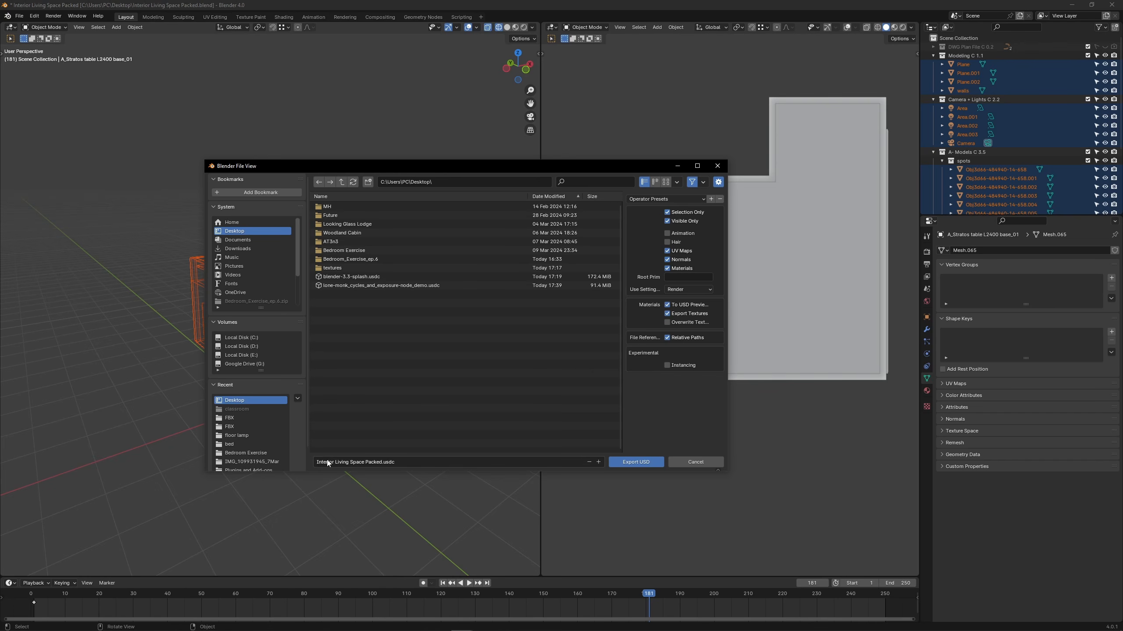
click(640, 465)
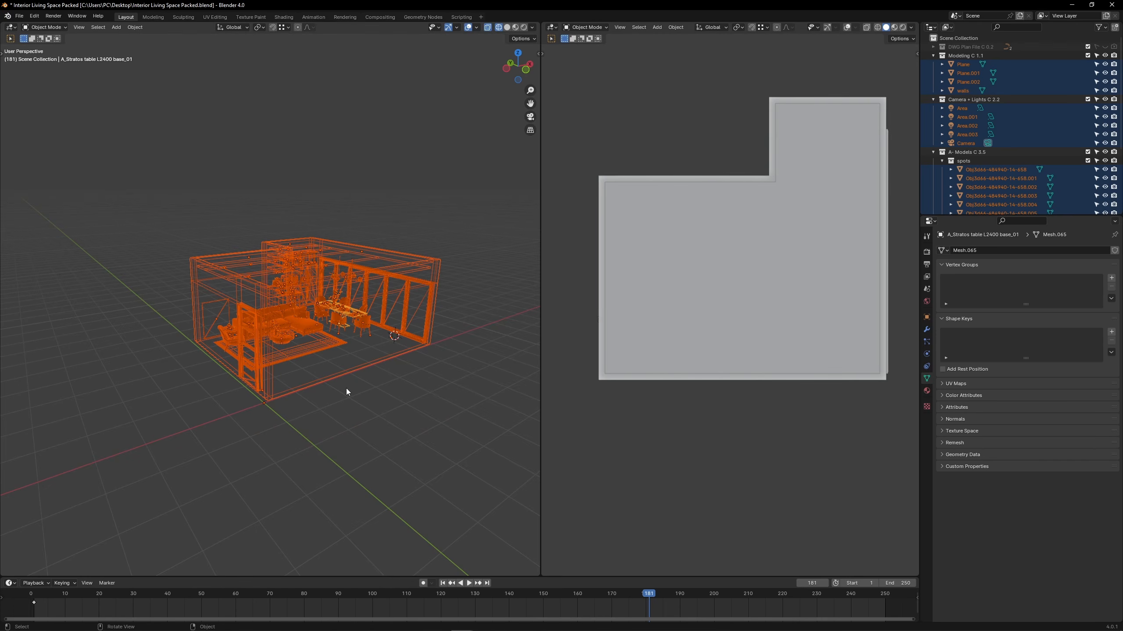
Switch to the USD project in Unreal Engine and show object details instead of the world settings.
scroll(364, 301, up, 3)
middle_drag(410, 340, 464, 509)
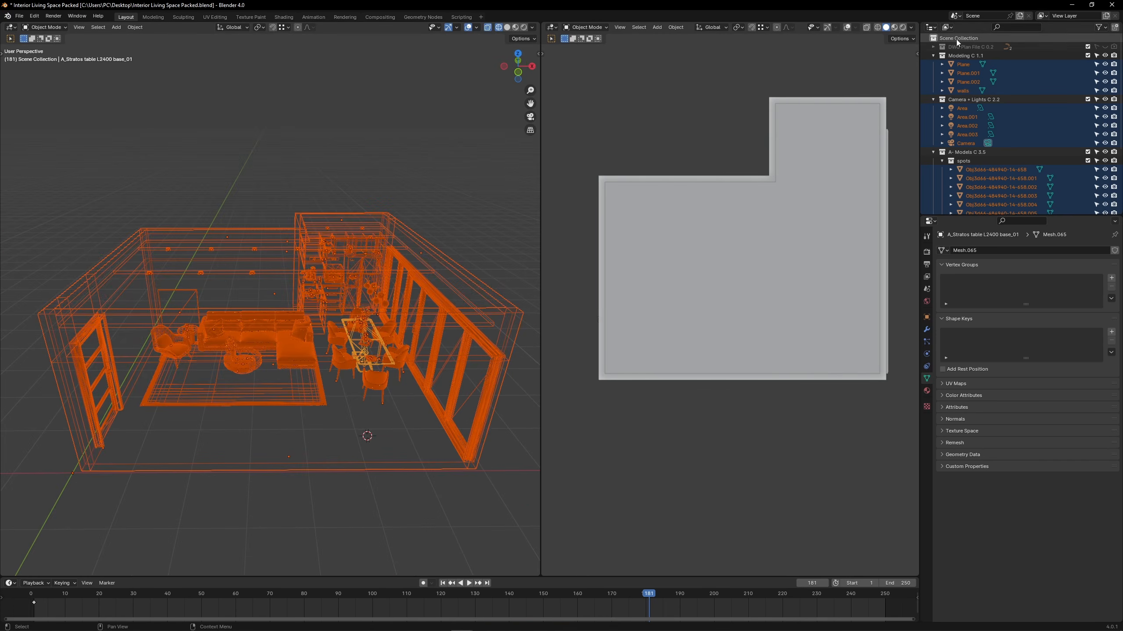
mouse_move(544, 630)
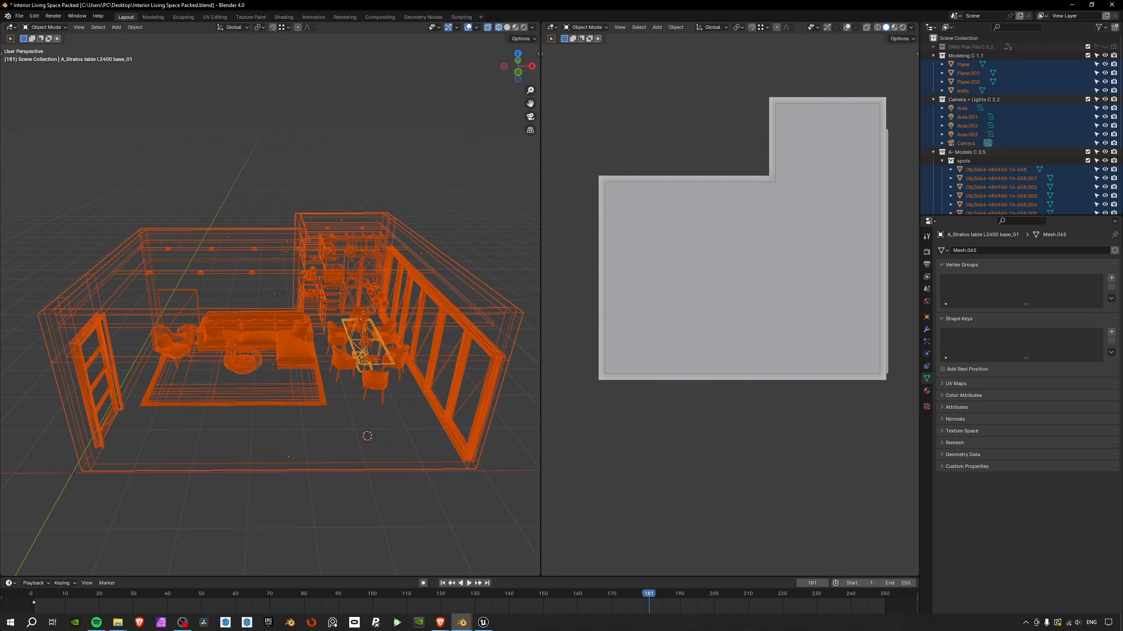
click(484, 622)
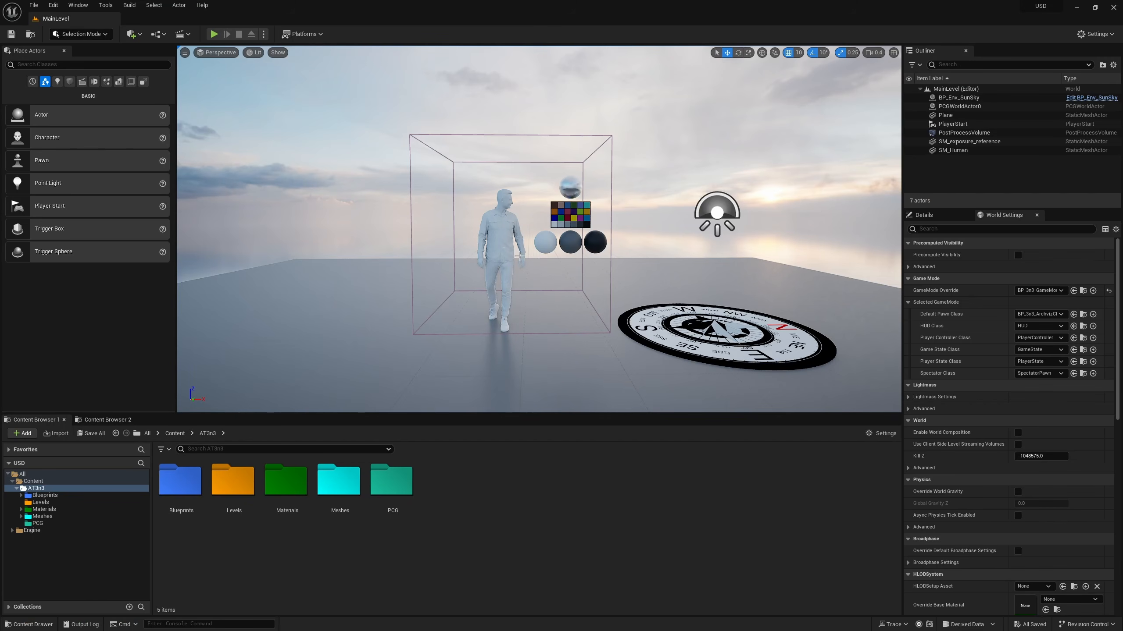
key(w)
right_drag(536, 225, 544, 214)
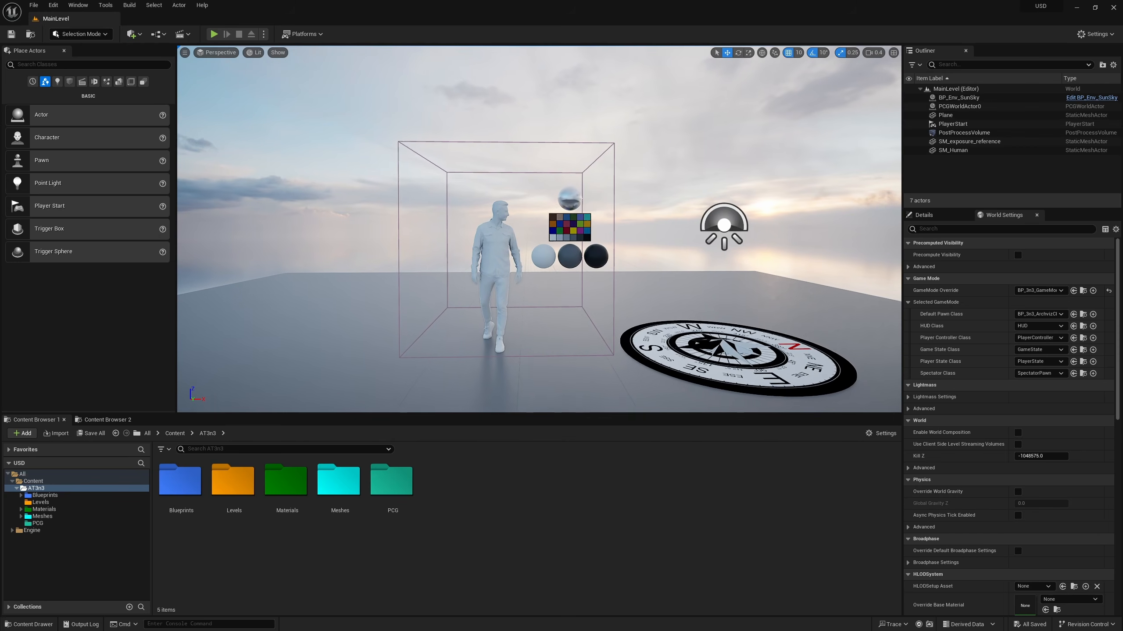
click(937, 217)
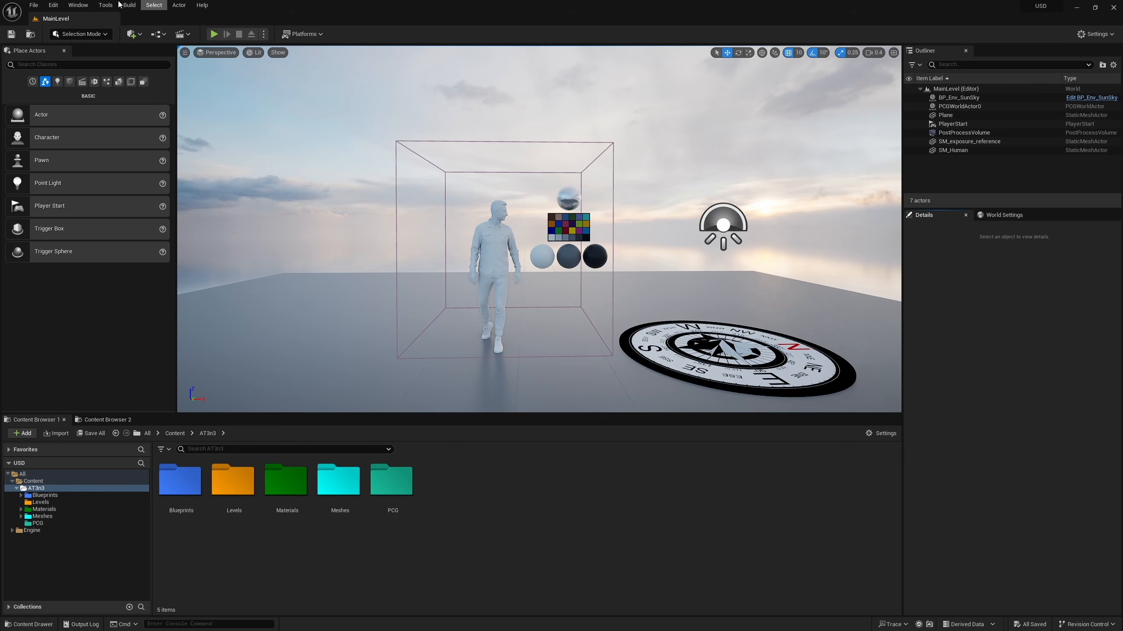
Search the plugins for "usd", check that USD Importer is enabled, and close the plugin window.
click(53, 7)
click(74, 140)
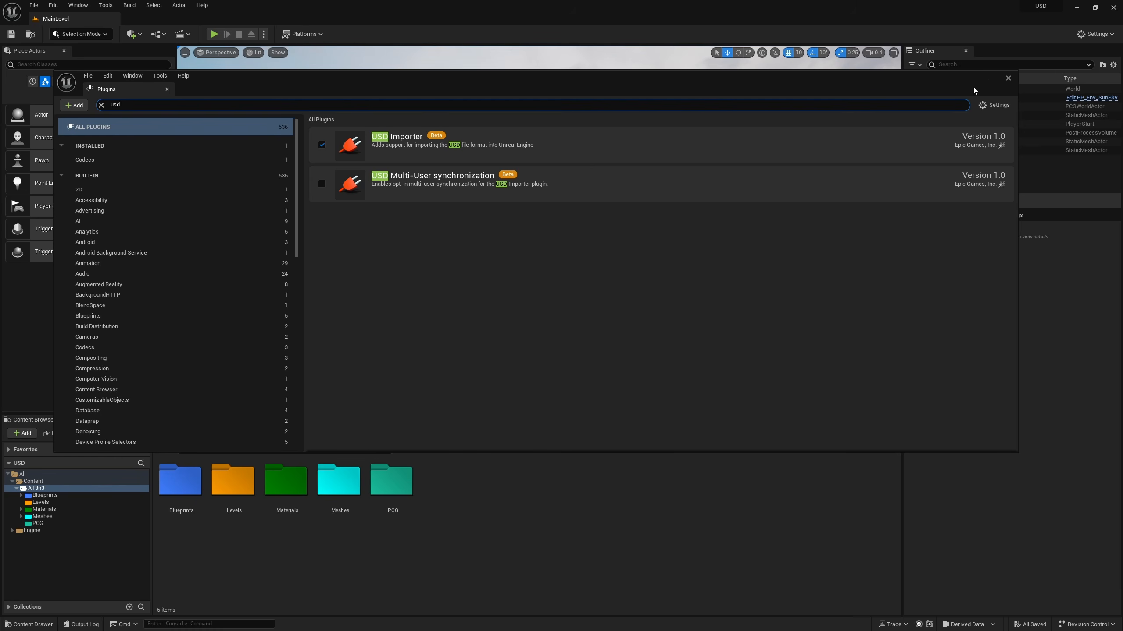
click(1008, 78)
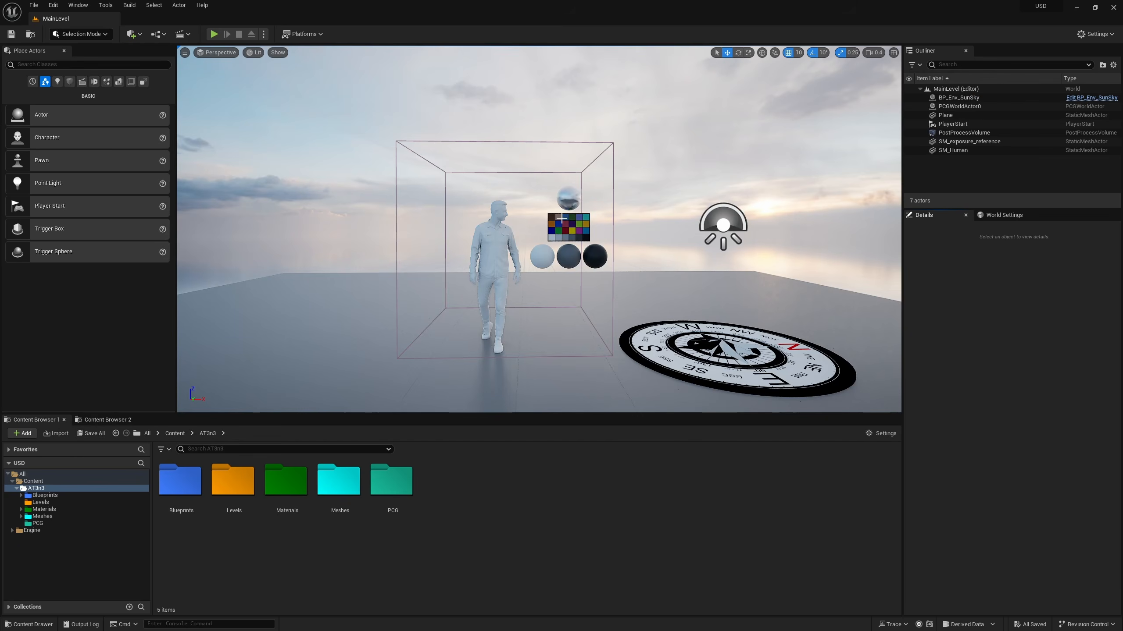
Open the Levels folder in the project content and select the MainLevel asset.
double_click(233, 486)
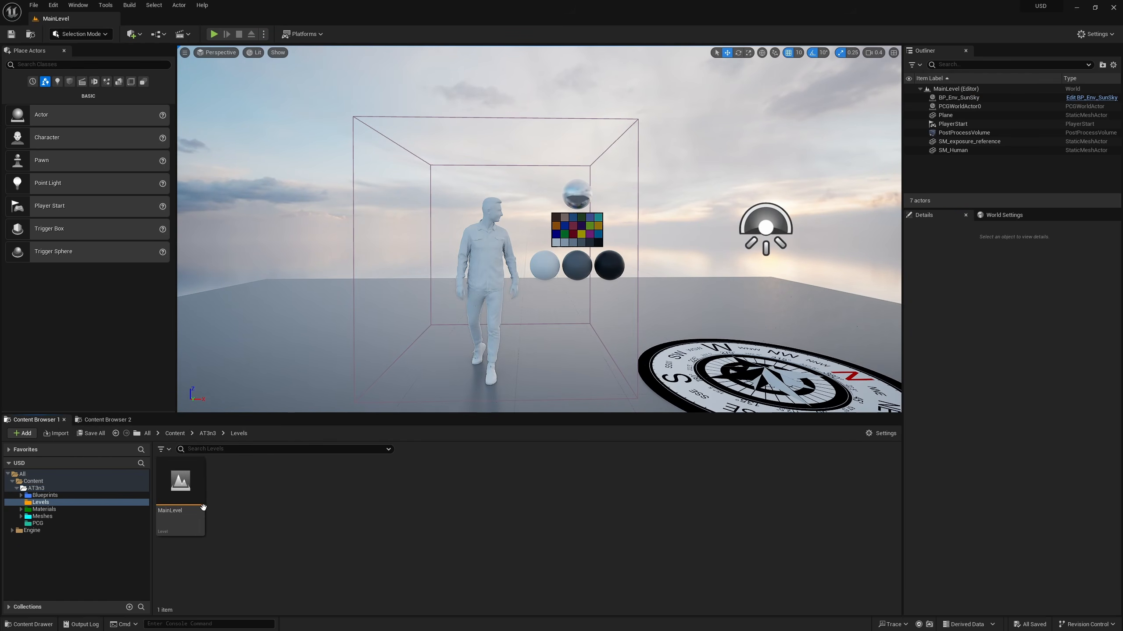
click(185, 509)
key(s)
mouse_move(426, 391)
right_down()
mouse_move(444, 407)
mouse_move(429, 404)
right_up()
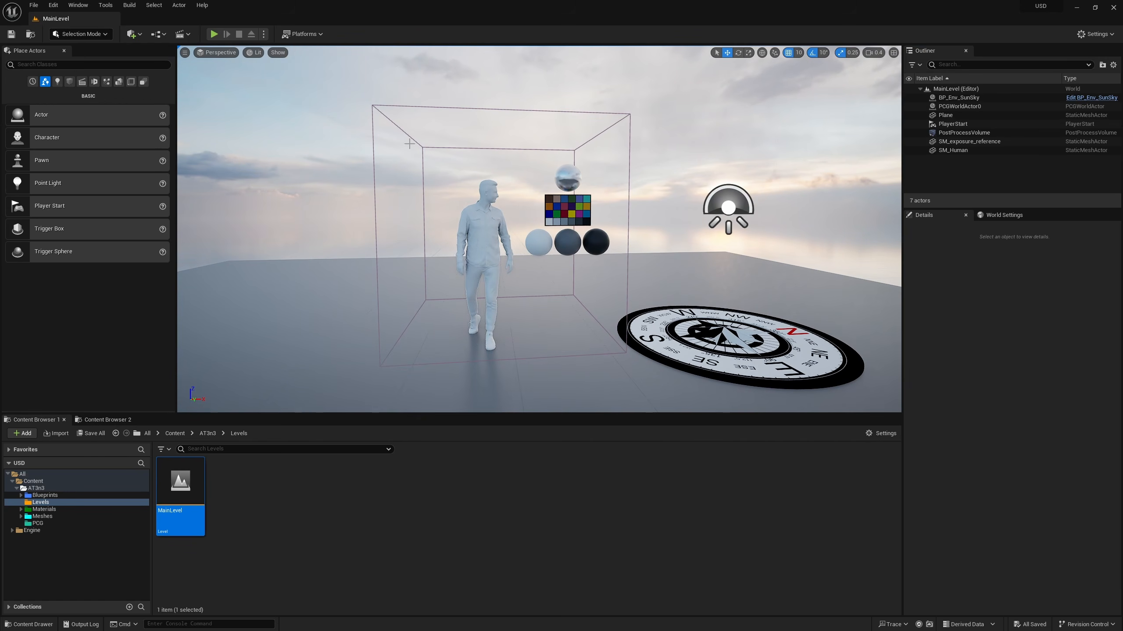
right_drag(408, 141, 401, 138)
Open the USD Stage window from Virtual Production and dock it beside World Settings.
click(79, 5)
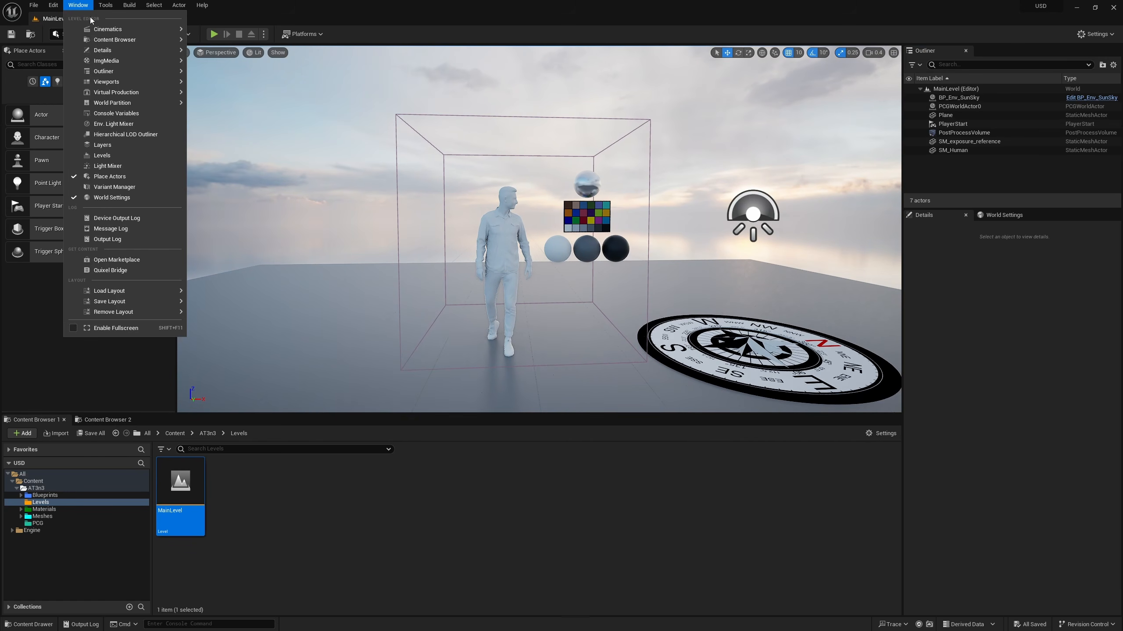
mouse_move(128, 97)
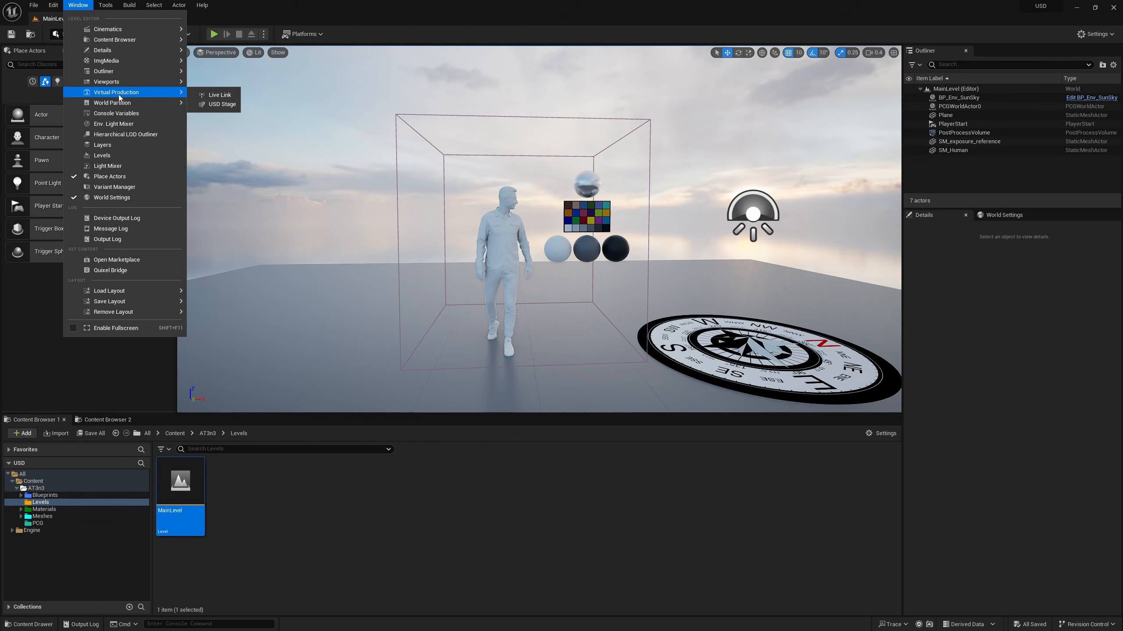
click(219, 105)
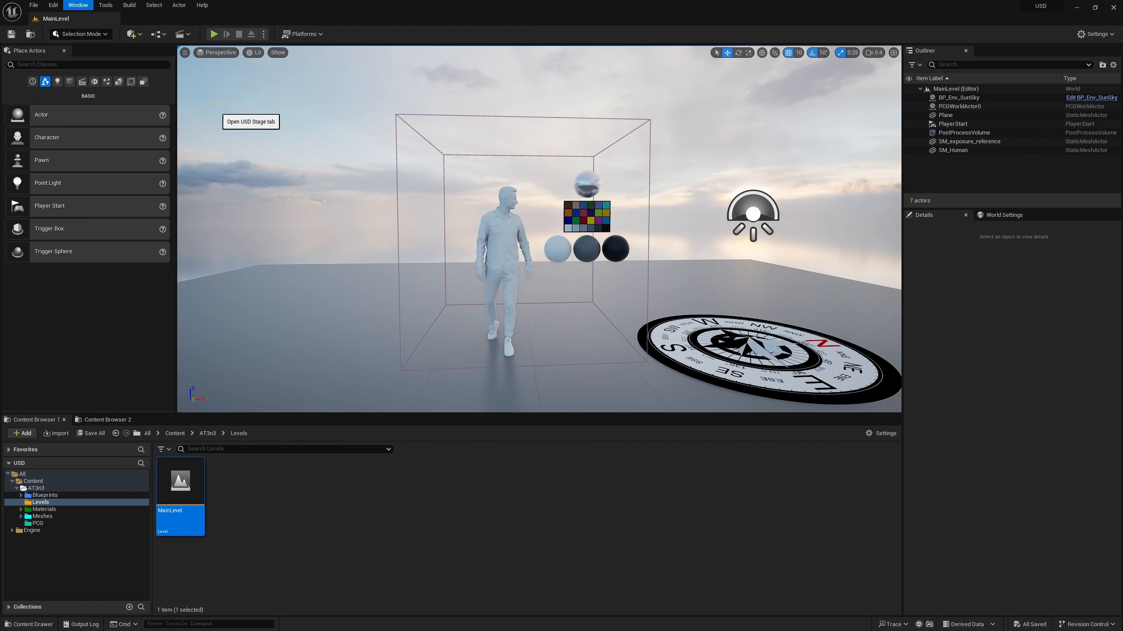
mouse_move(1070, 214)
mouse_down()
mouse_move(939, 259)
mouse_move(574, 201)
mouse_move(1041, 240)
mouse_move(1063, 215)
mouse_up()
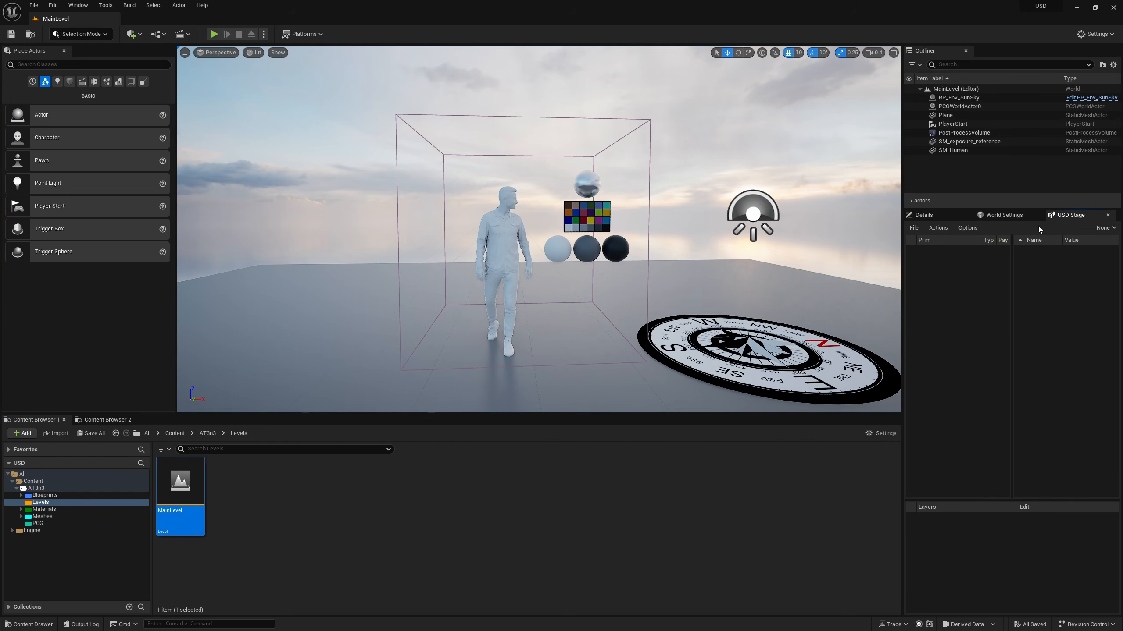
Open Interior Living Space Packed.usdc from the Desktop as the USD stage.
click(913, 230)
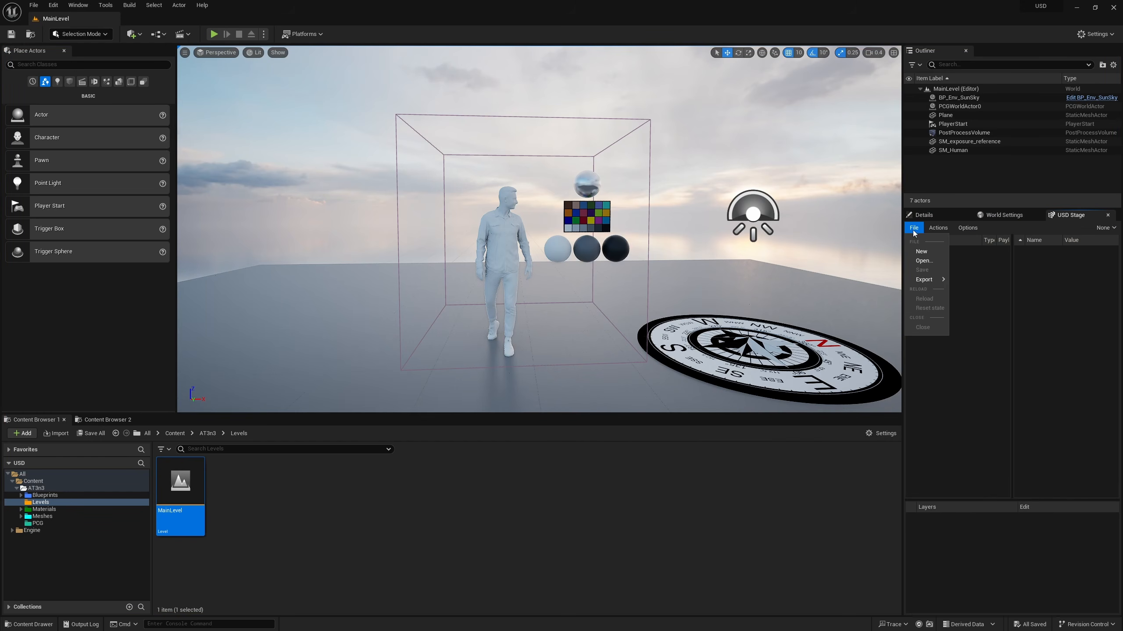
click(926, 265)
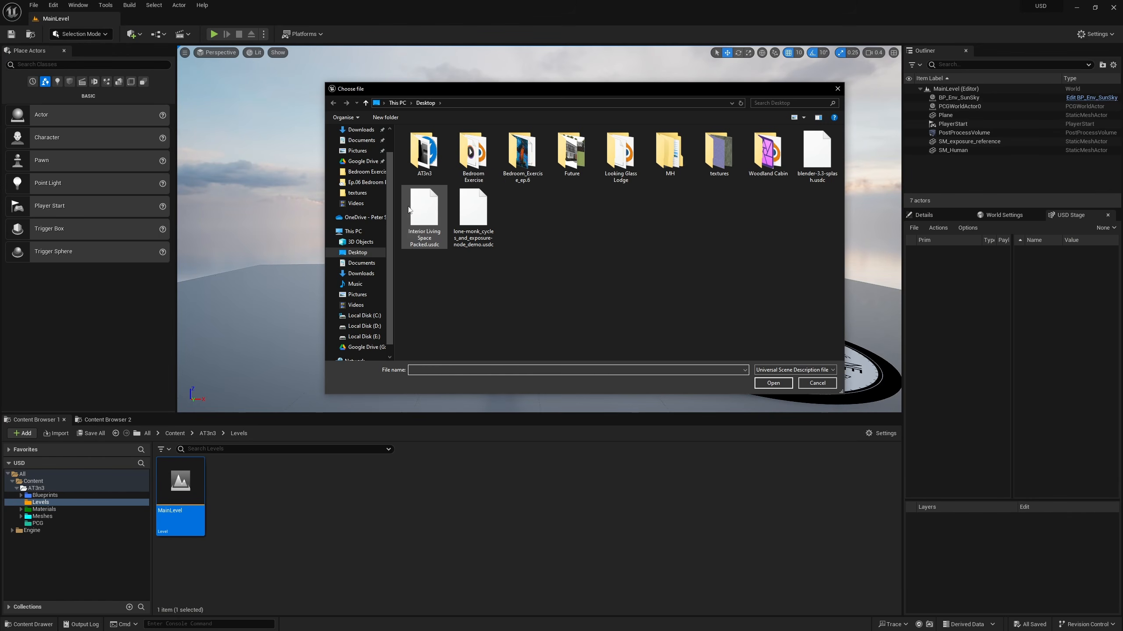
click(424, 212)
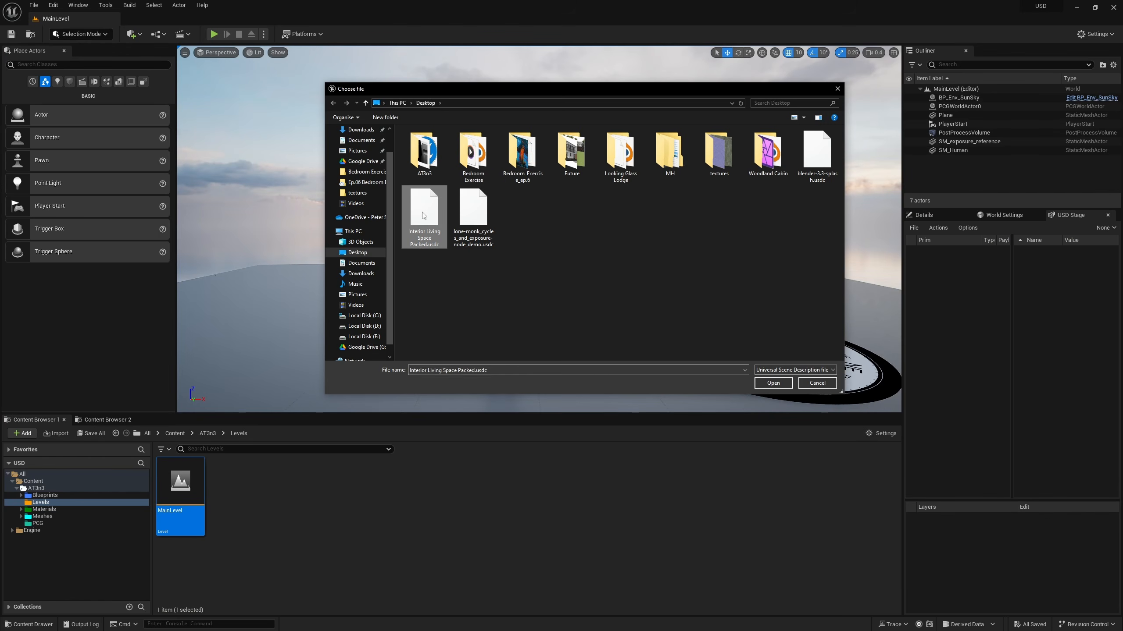
click(780, 382)
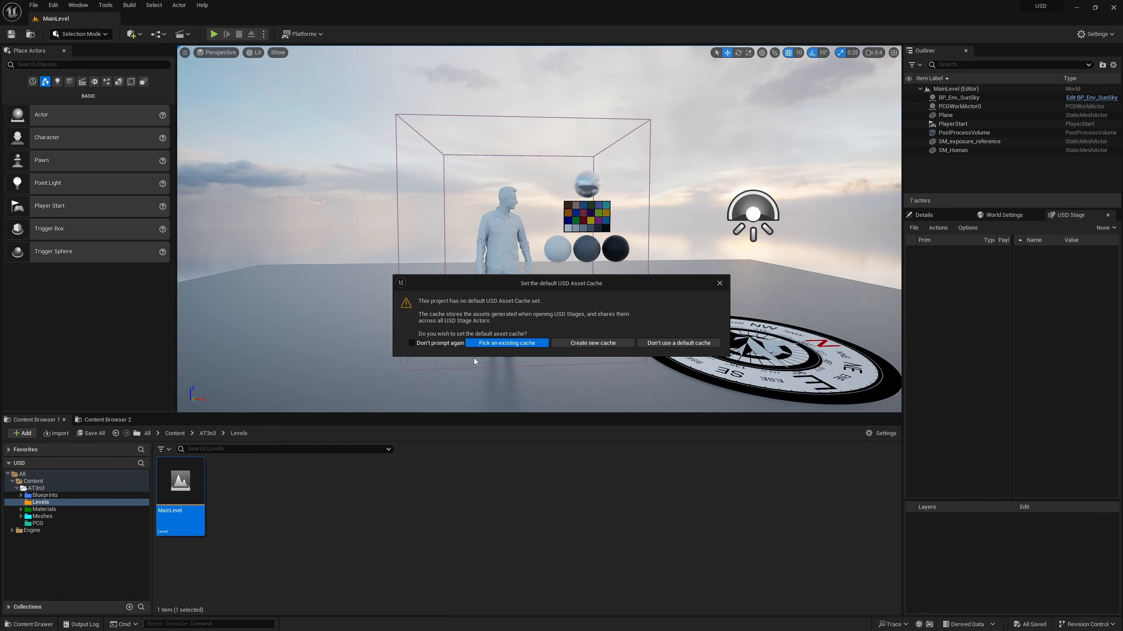
Create a default USD asset cache named NewUsdAssetCache2 in a new Import folder inside Meshes.
click(593, 343)
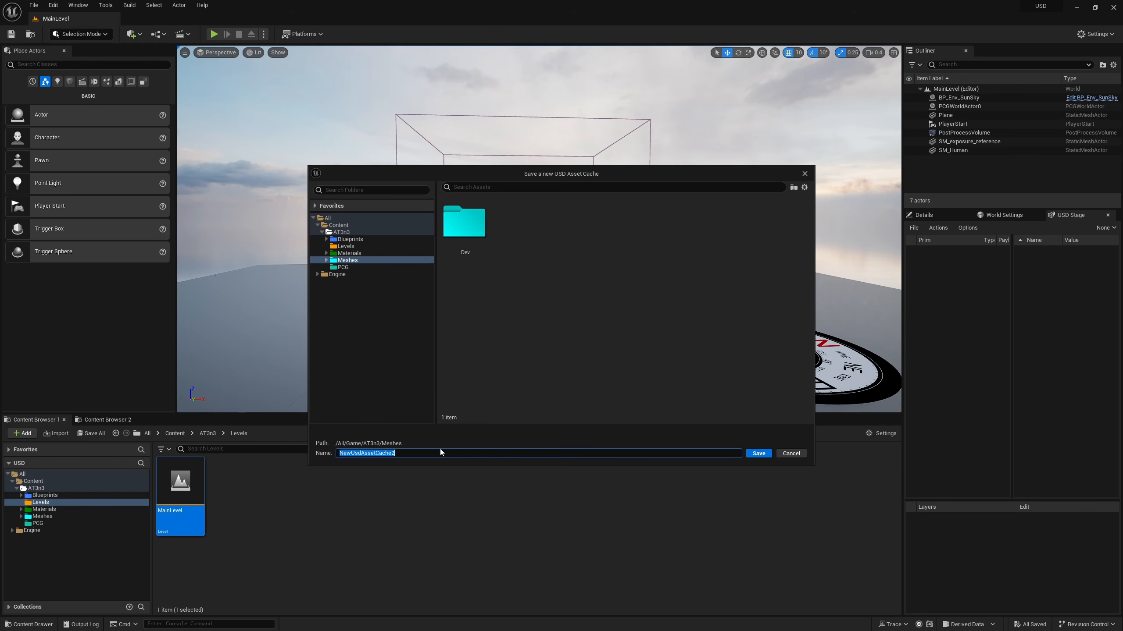
right_click(509, 253)
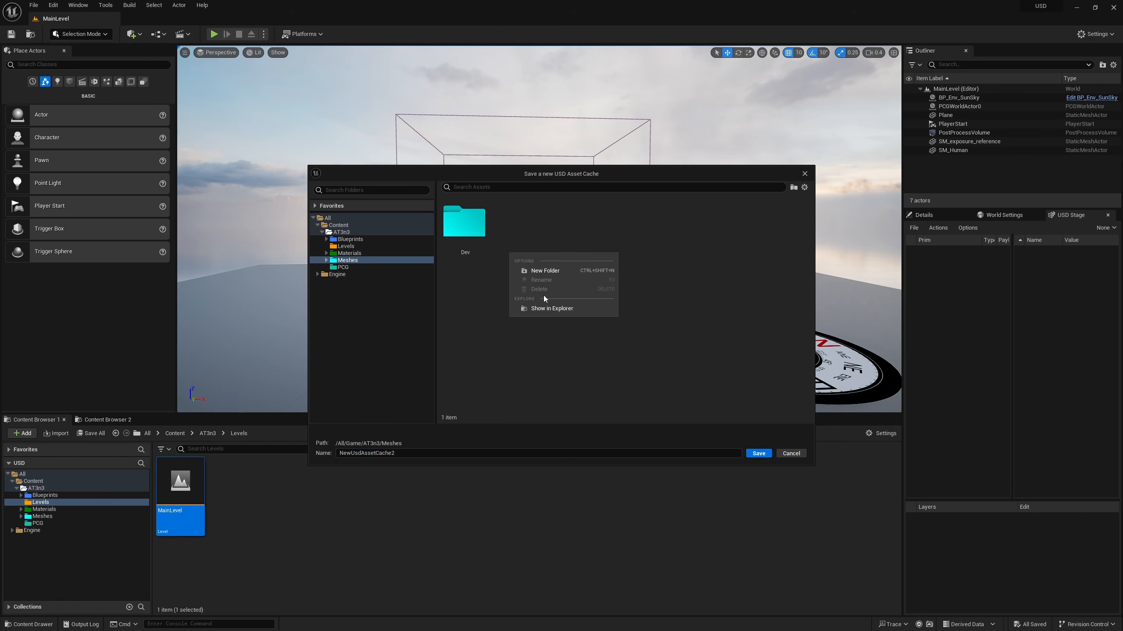
click(547, 268)
text(Import)
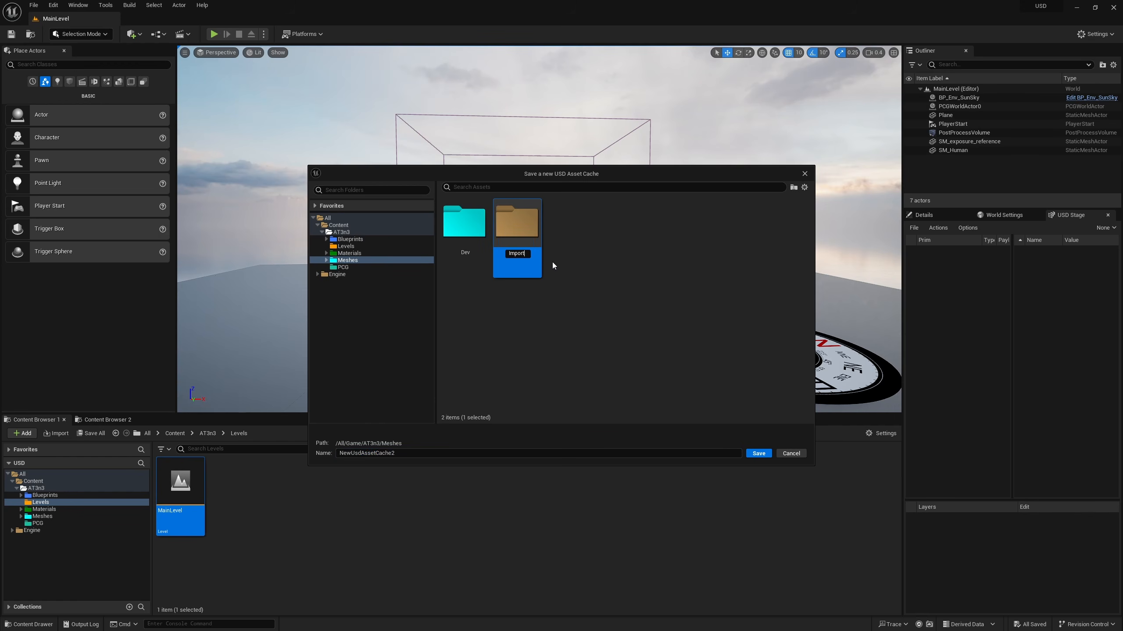
key(Return)
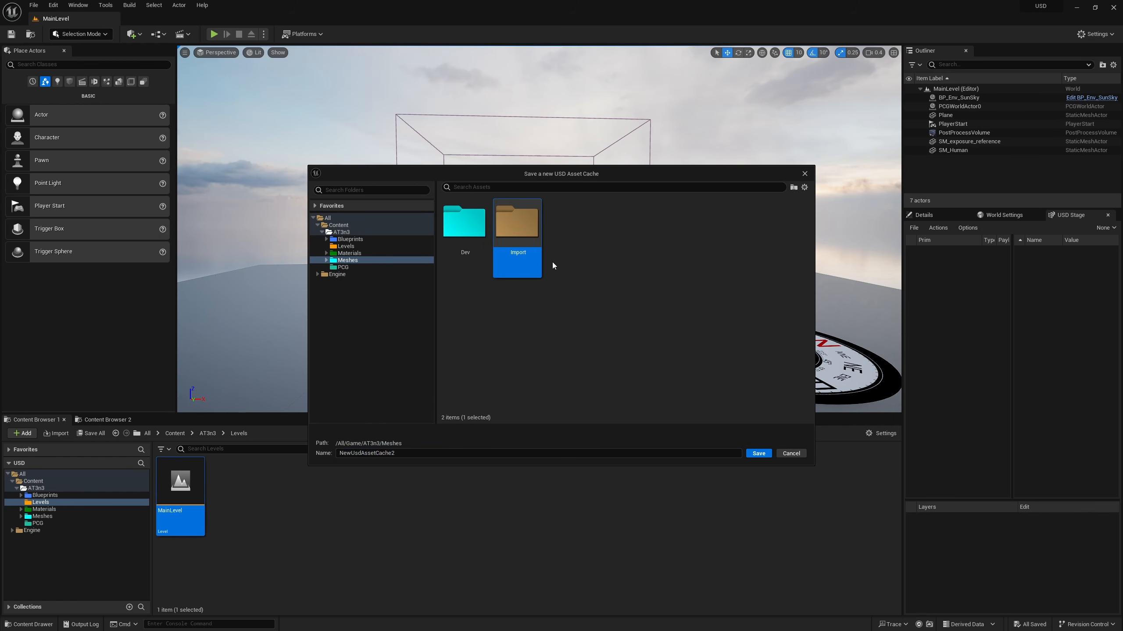
double_click(530, 229)
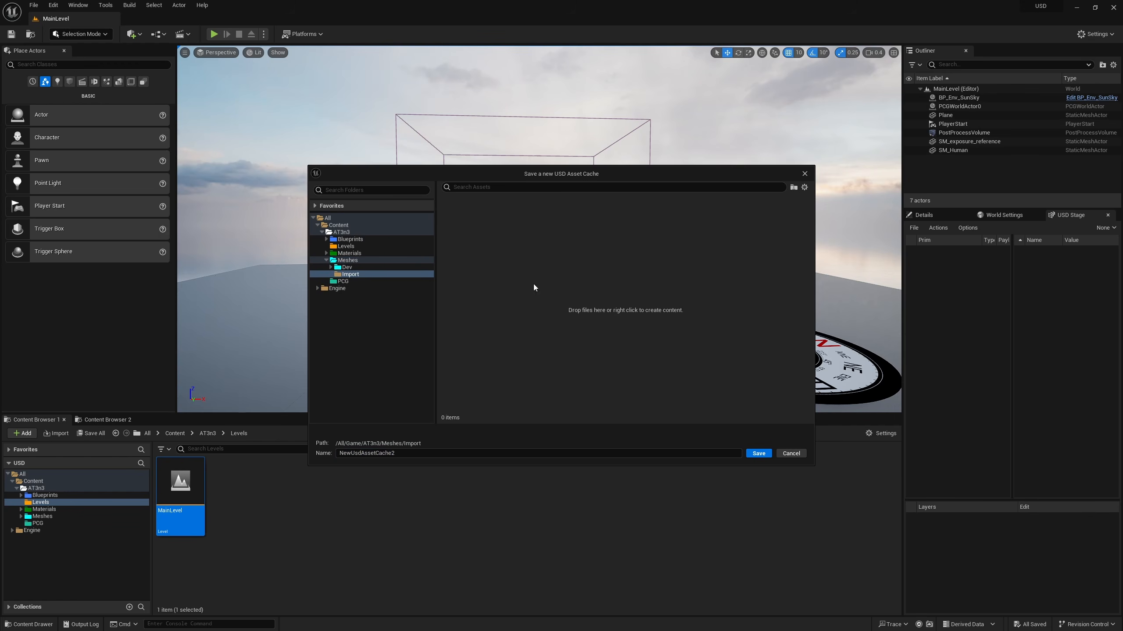
click(759, 454)
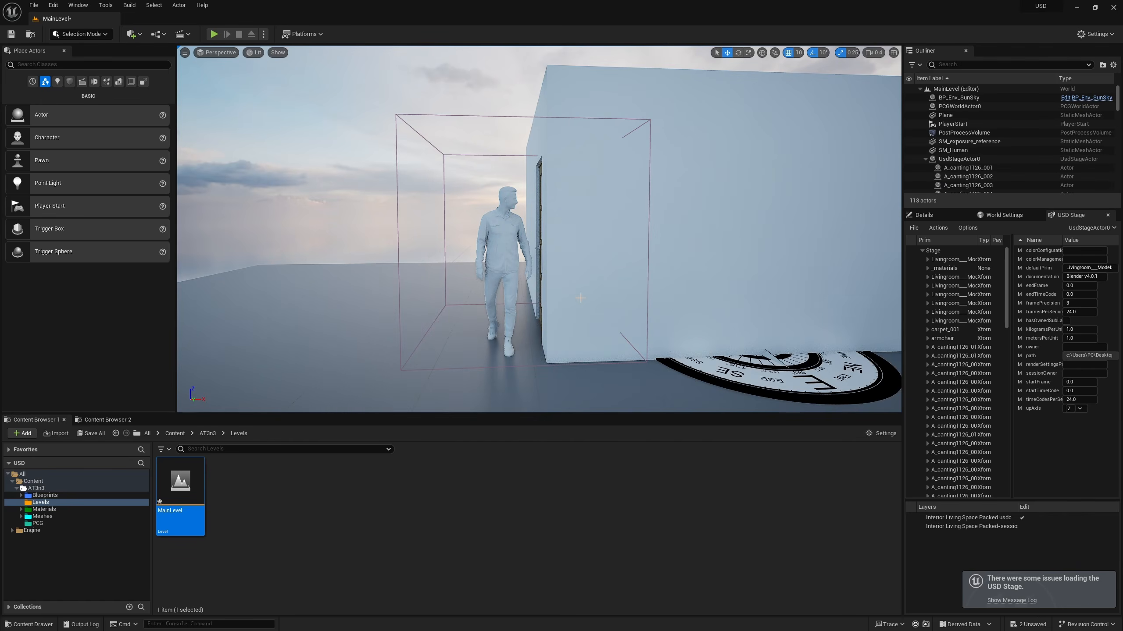
Select the Camera brought in with the USD stage and view it from the side.
mouse_move(527, 284)
right_down()
mouse_move(689, 285)
mouse_move(482, 282)
mouse_move(610, 282)
mouse_move(526, 303)
mouse_move(451, 266)
mouse_move(385, 272)
mouse_move(630, 162)
mouse_move(499, 195)
mouse_move(468, 192)
mouse_move(513, 198)
right_up()
click(638, 157)
right_click(513, 198)
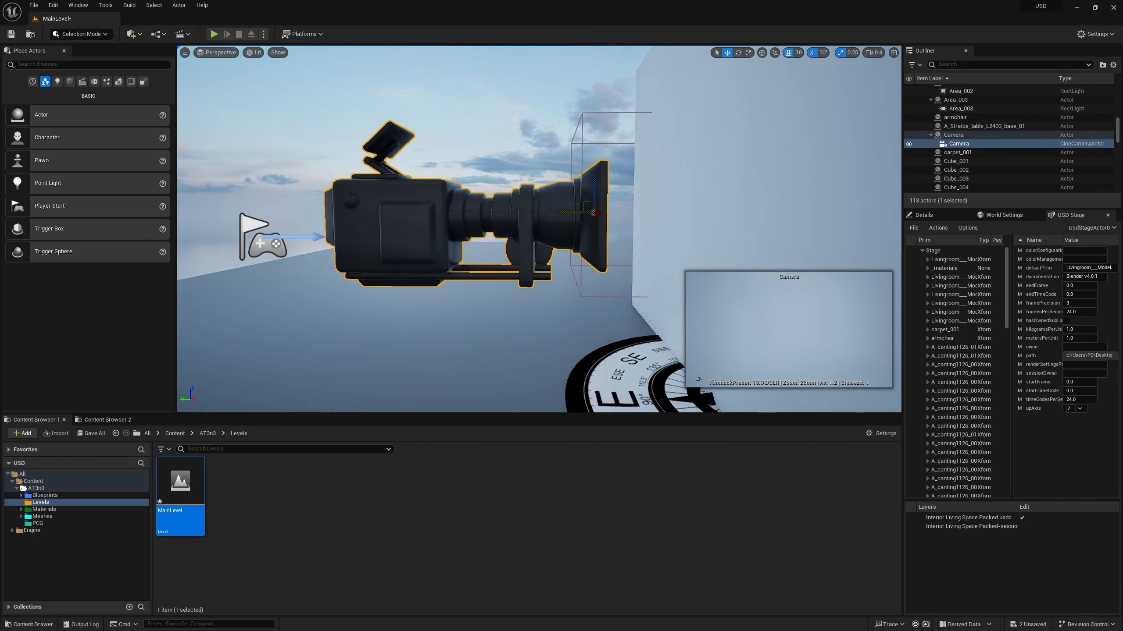
Delete the selected Camera and select the Slide03 door panel from inside the dining area.
right_drag(442, 214, 681, 170)
key(Delete)
click(640, 234)
right_drag(641, 235, 608, 249)
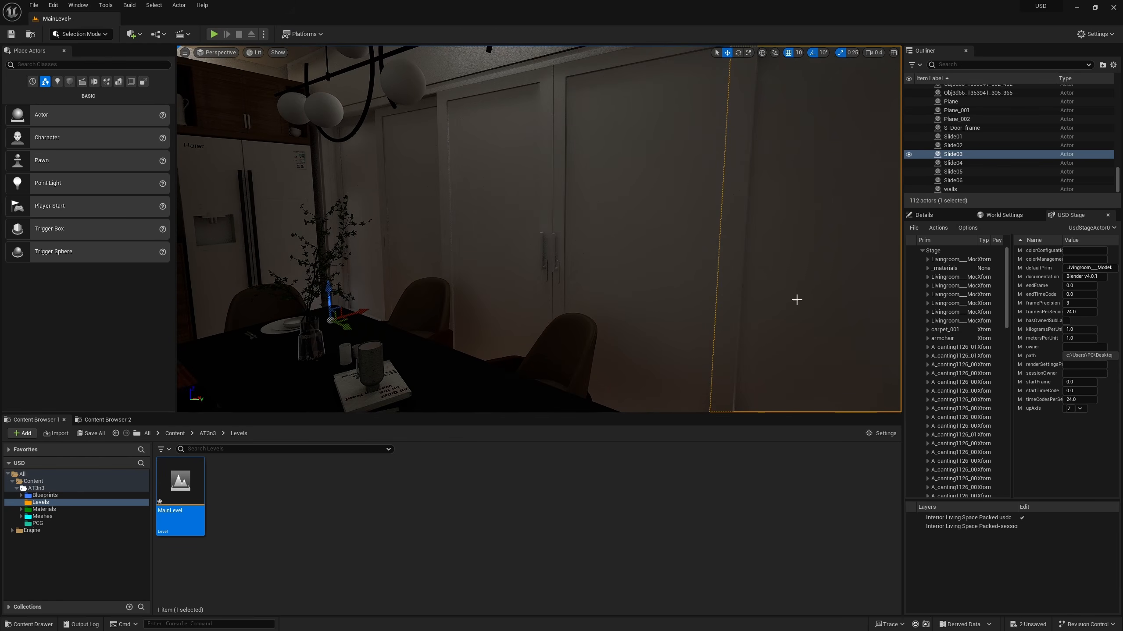
Apply the MI_Glass_Windows_Lumen material from Materials > Instances > Glass to the Slide02 sliding door panel.
click(21, 510)
click(44, 510)
double_click(234, 480)
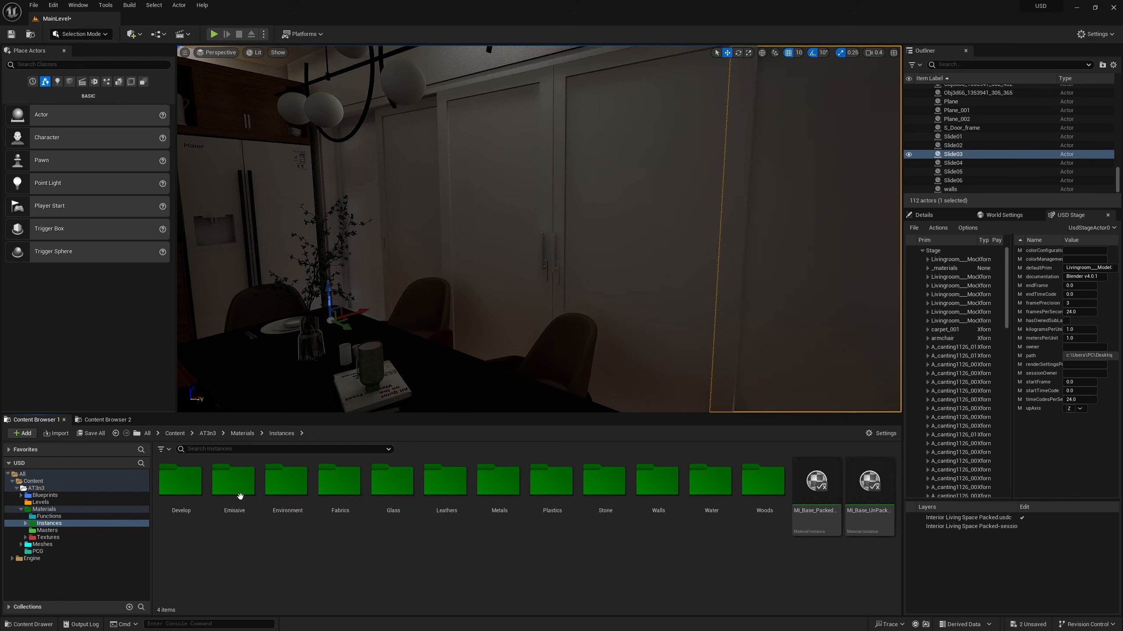
double_click(393, 487)
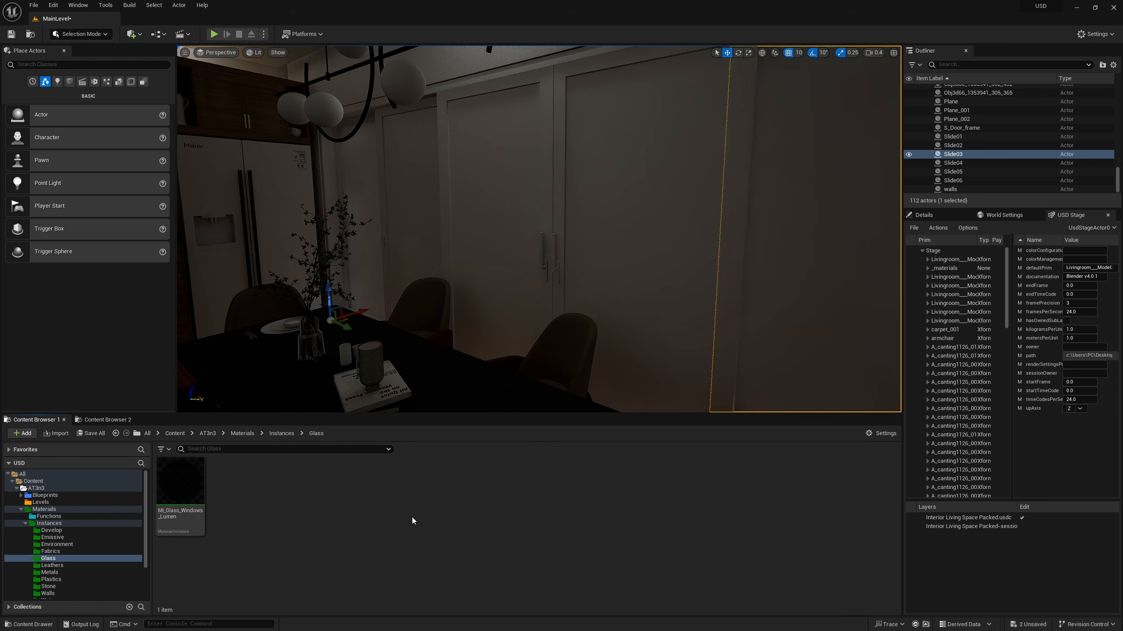
drag(189, 485, 693, 221)
mouse_move(538, 317)
right_down()
mouse_move(574, 309)
mouse_move(538, 317)
right_up()
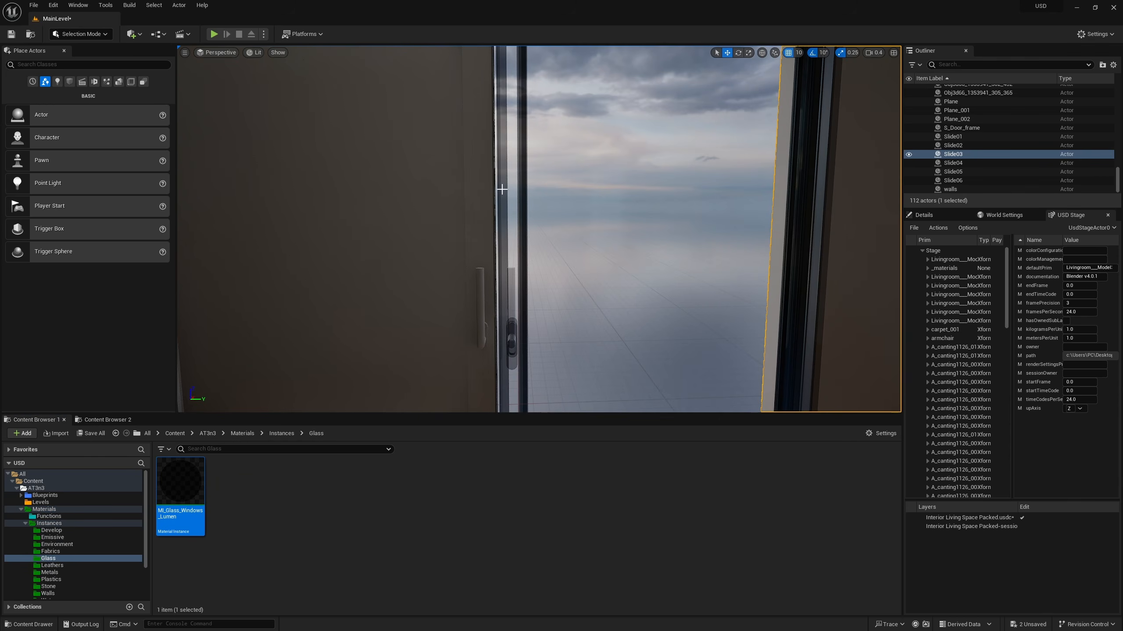
Select the Slide02 door panel and examine the material elements of its Slide02_0 mesh component.
right_drag(500, 350, 598, 274)
right_drag(621, 174, 414, 382)
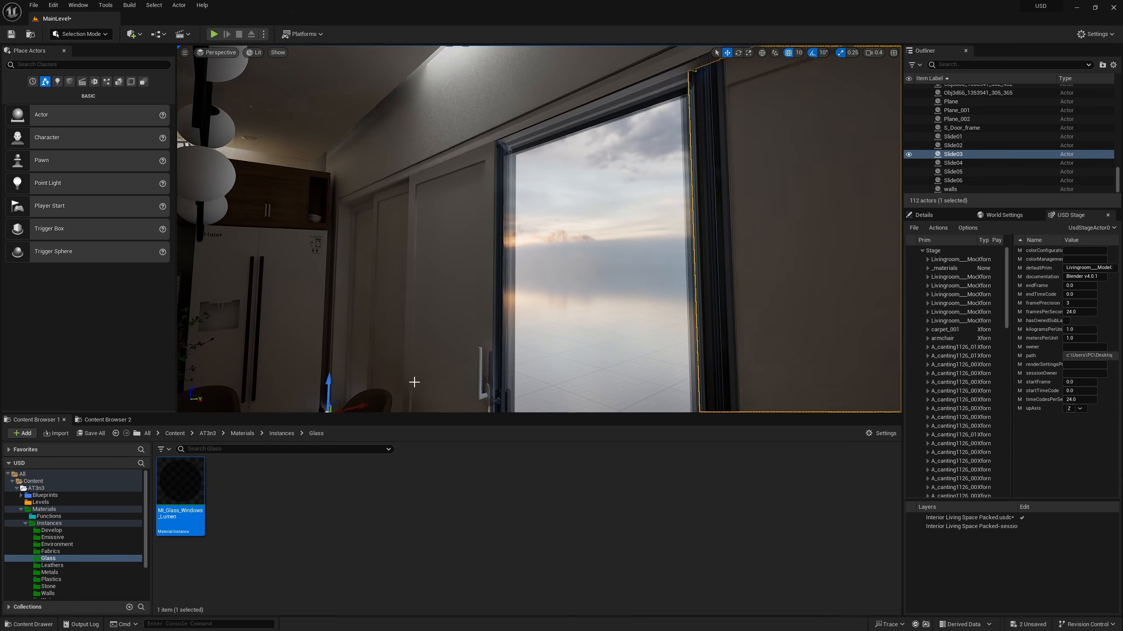
right_drag(624, 268, 658, 305)
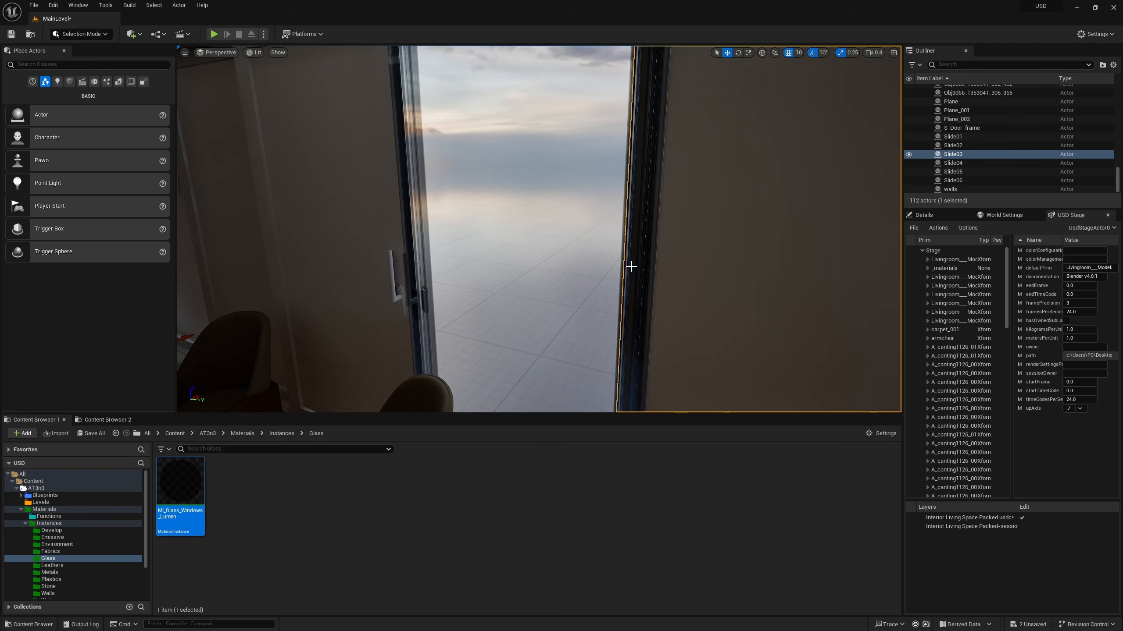
click(630, 267)
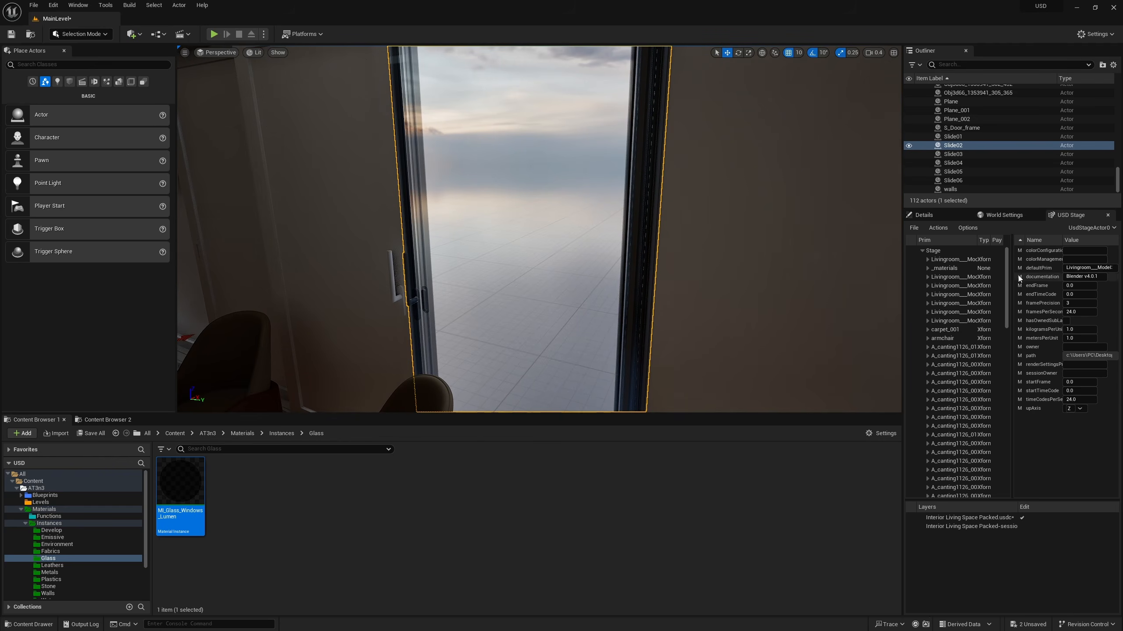
click(928, 215)
click(1071, 215)
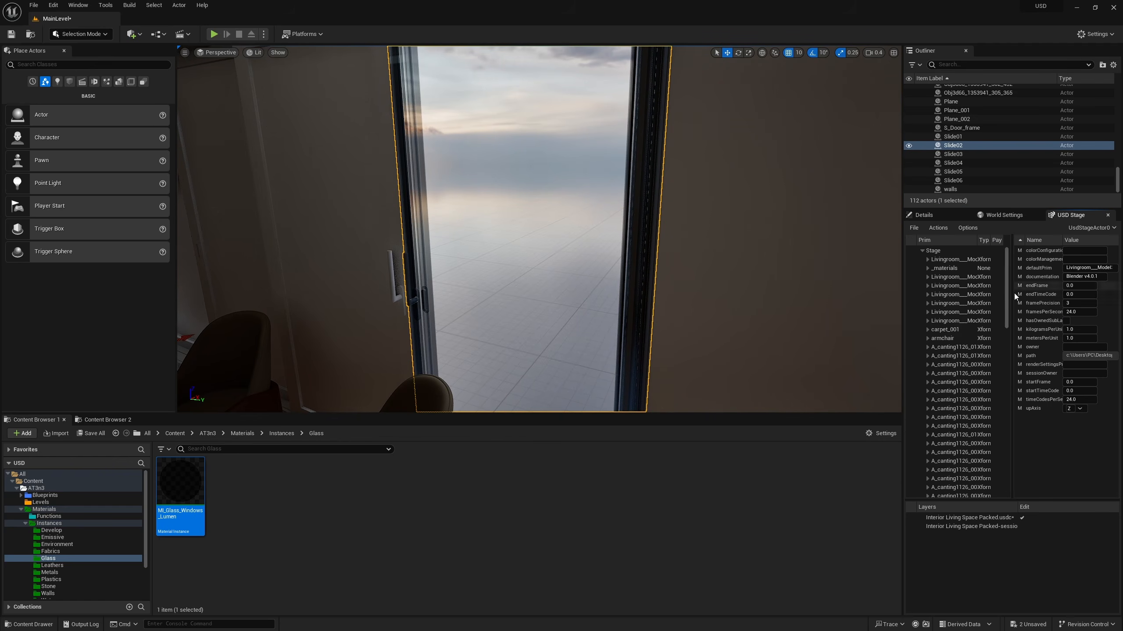
scroll(954, 354, down, 3)
scroll(954, 354, up, 3)
click(943, 219)
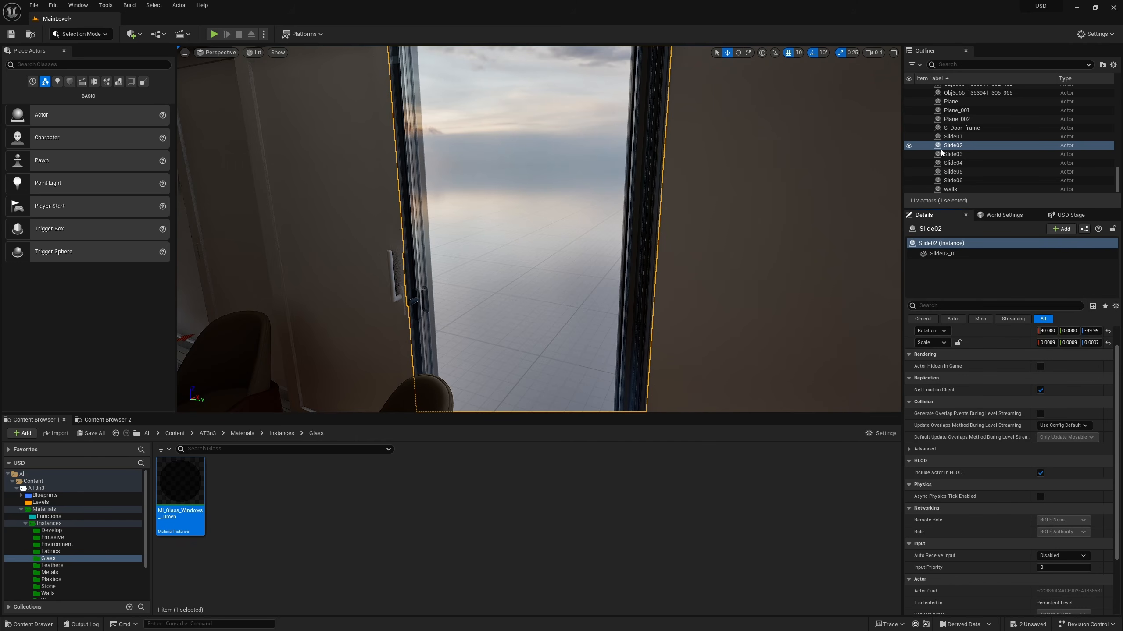
click(911, 244)
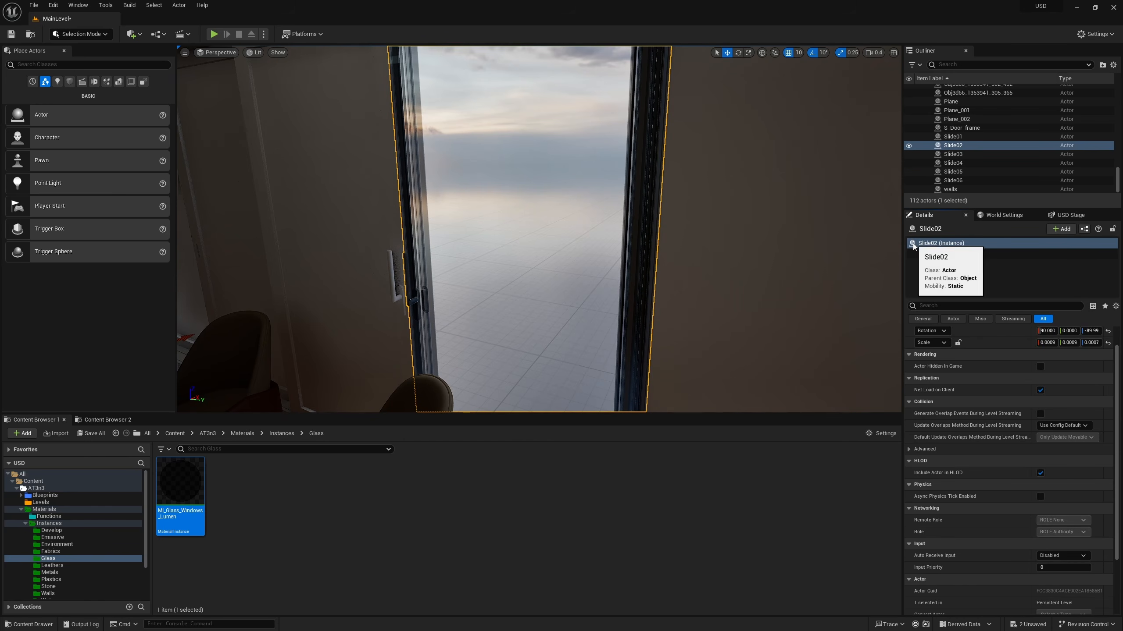
click(937, 254)
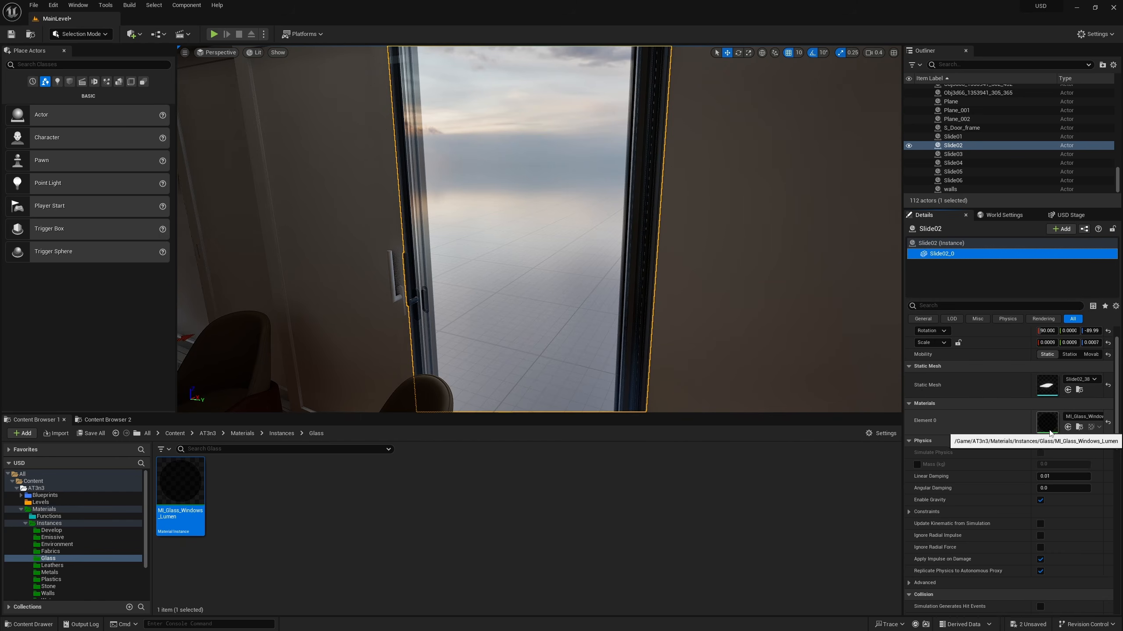
Switch to Blender, display the scene in solid shading and select the Slide02 sliding door panel.
key(alt+Tab)
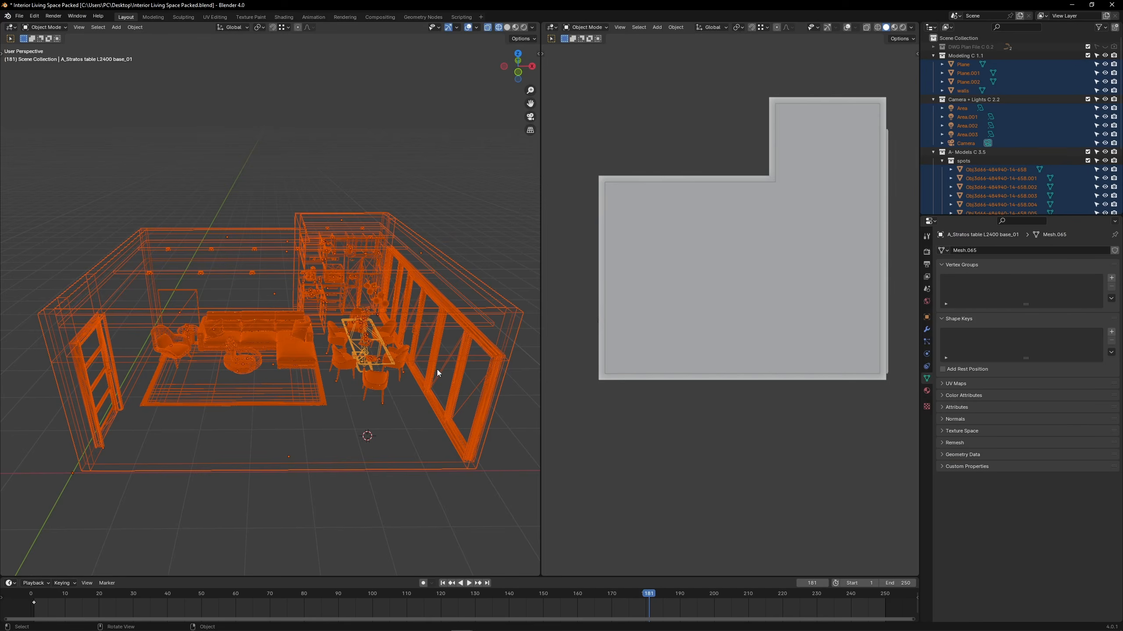
scroll(437, 373, up, 2)
middle_drag(378, 346, 298, 330)
key(z)
click(434, 344)
click(189, 277)
scroll(177, 271, up, 4)
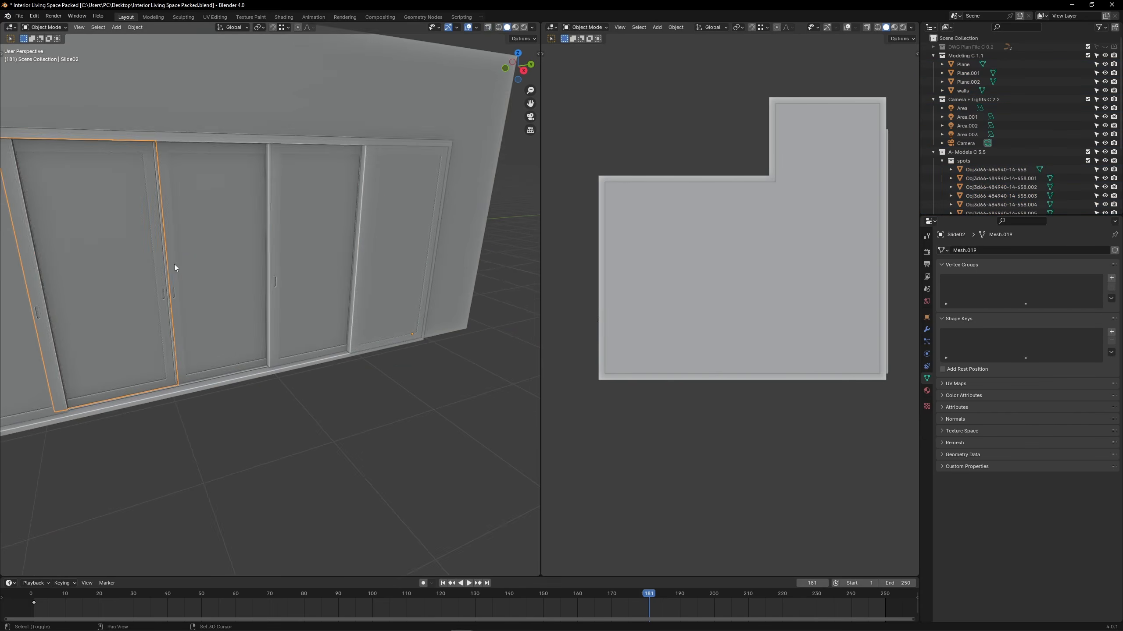
Examine the Metal frame and Glass Shader materials assigned to Slide02.
click(927, 391)
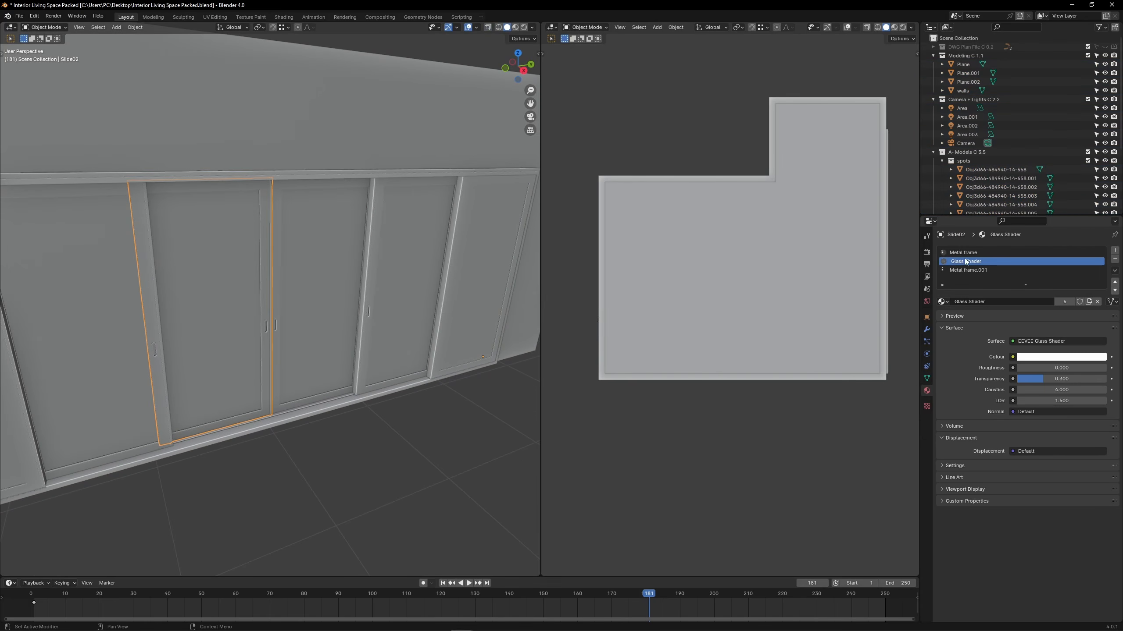
middle_drag(343, 351, 482, 346)
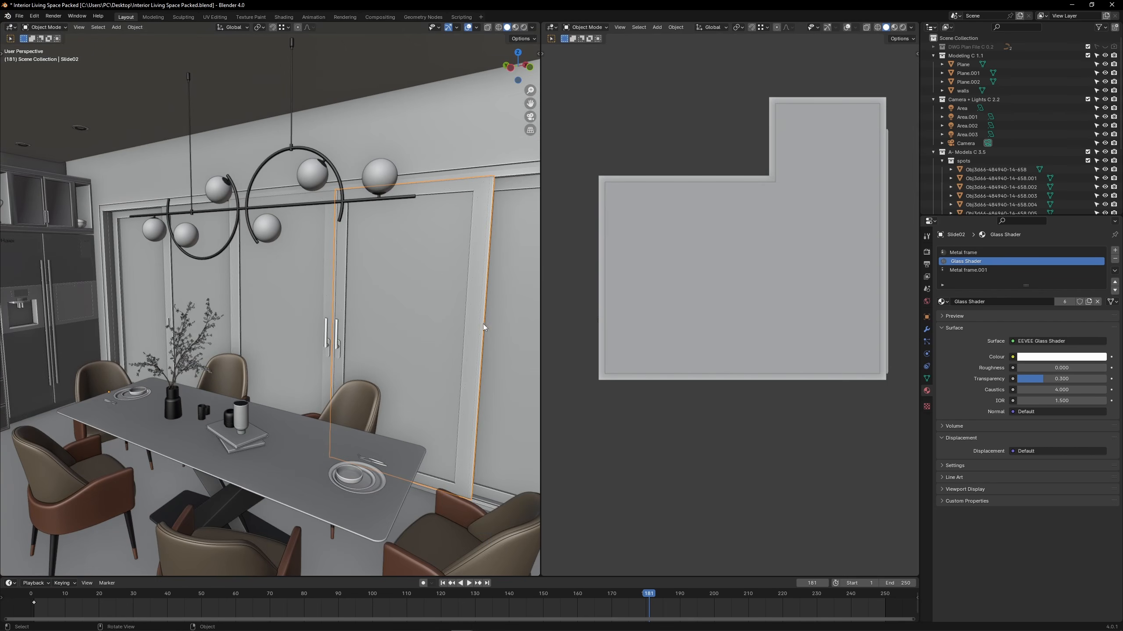
click(970, 254)
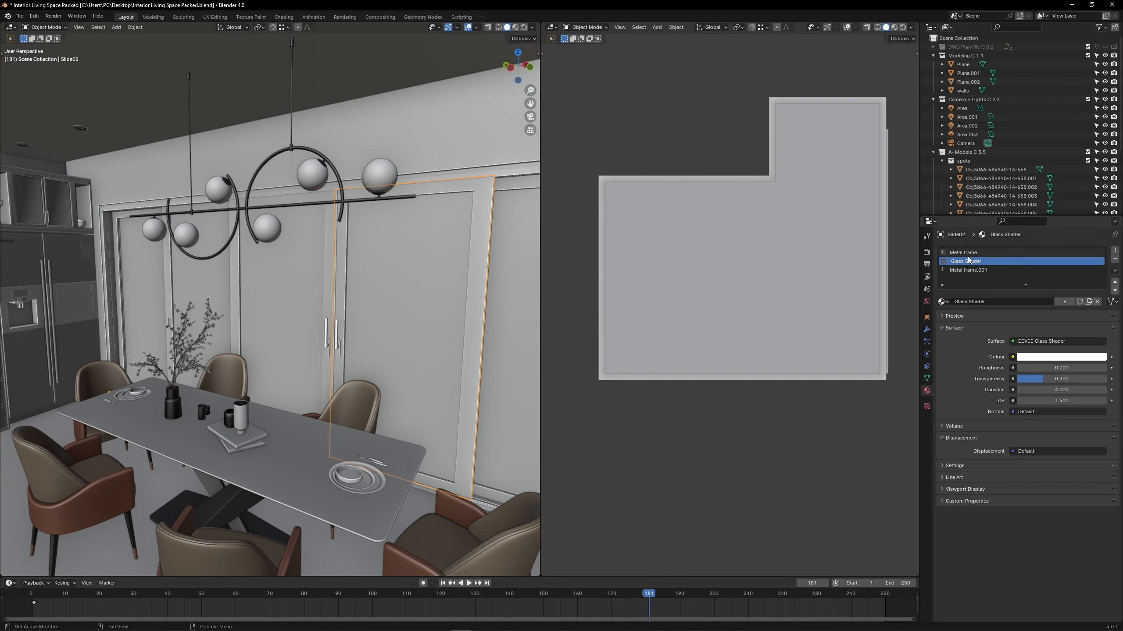
click(968, 262)
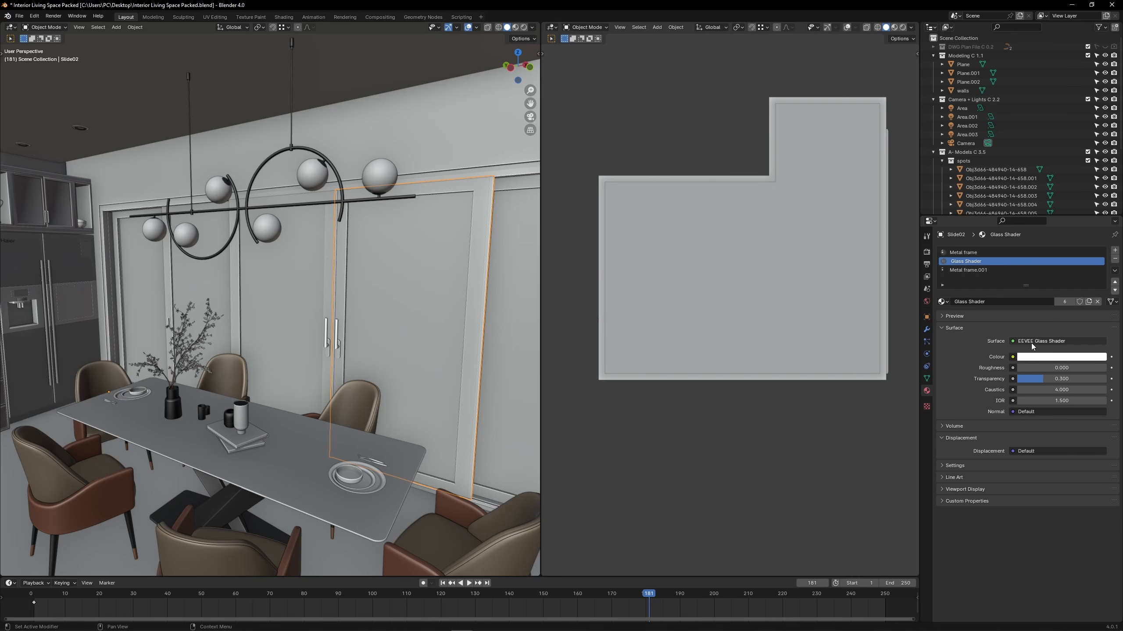
Set the surface shader of Slide02's Metal frame.001 and Metal frame materials to Principled BSDF.
click(959, 270)
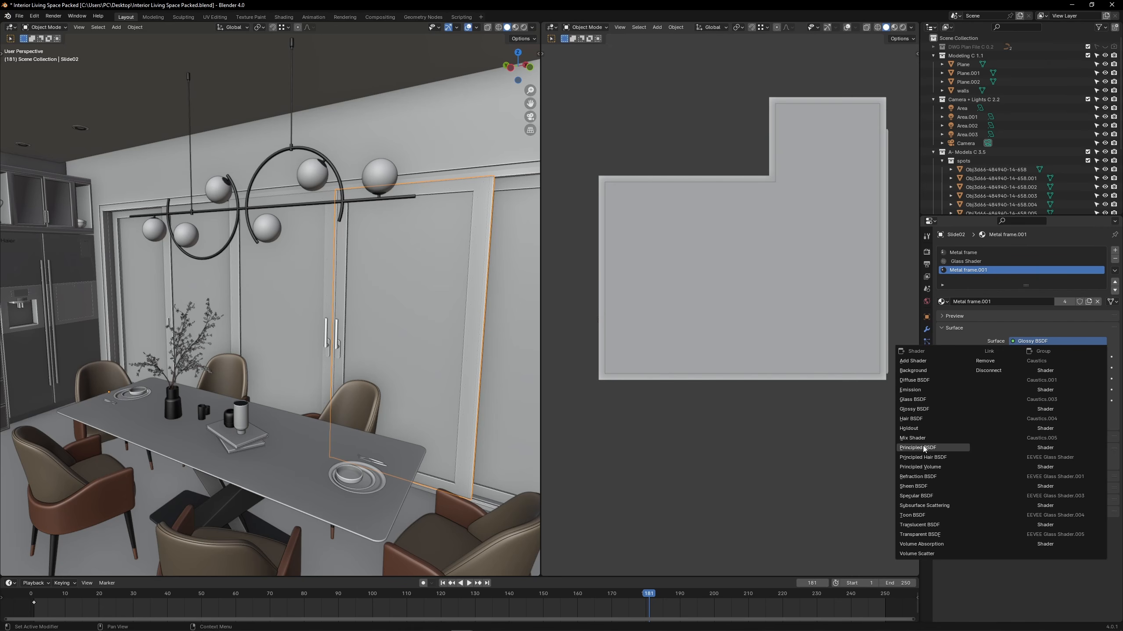
key(Escape)
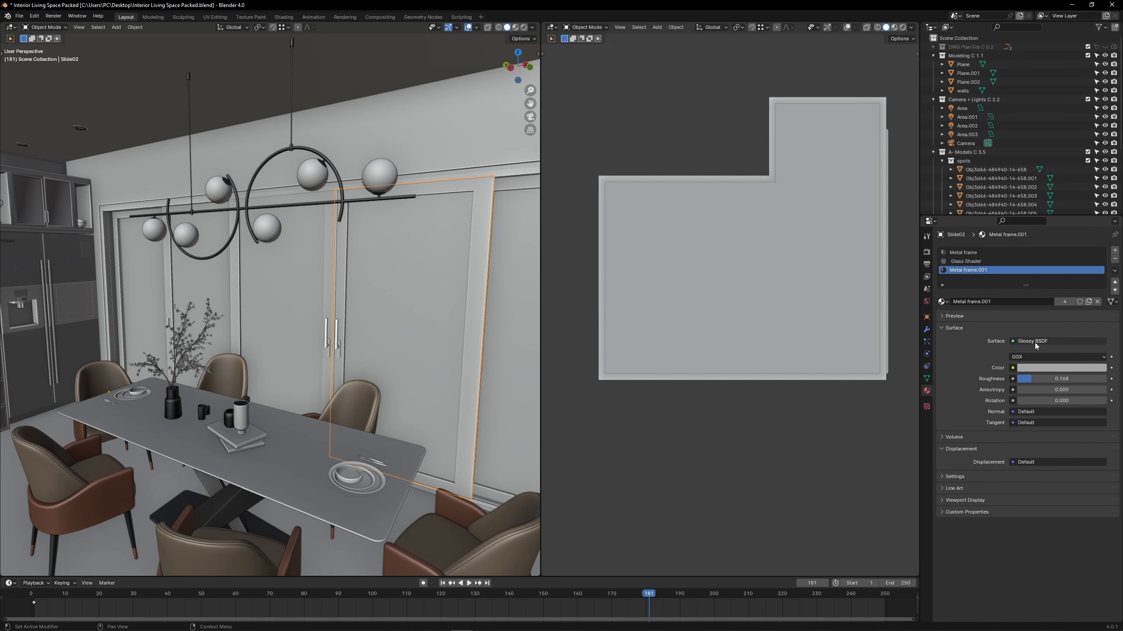
click(1034, 342)
click(919, 448)
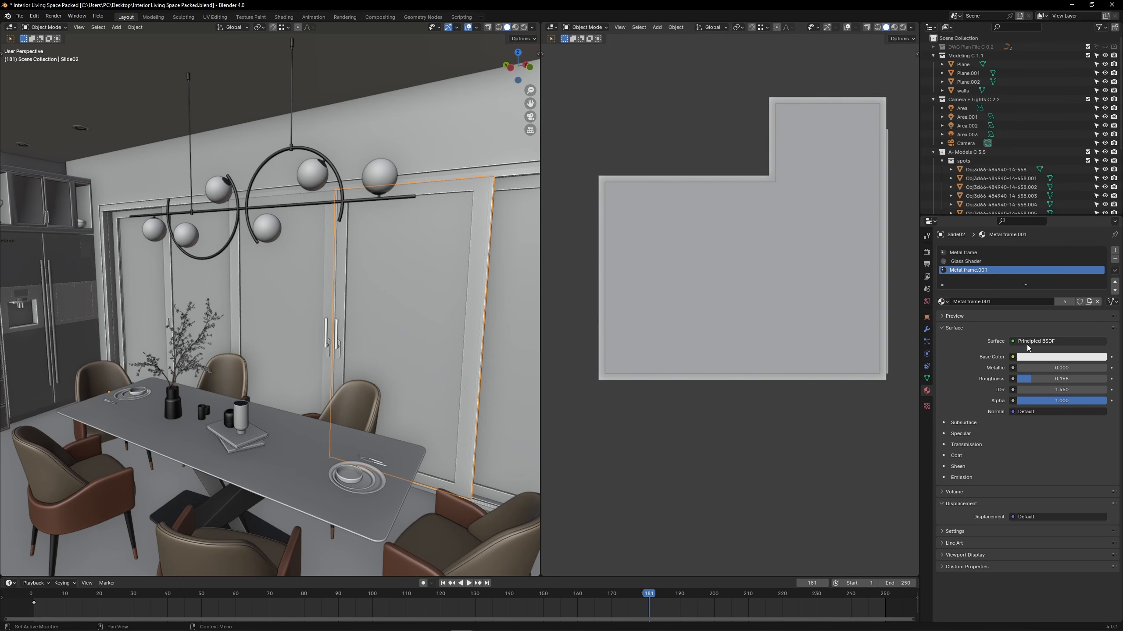
click(964, 252)
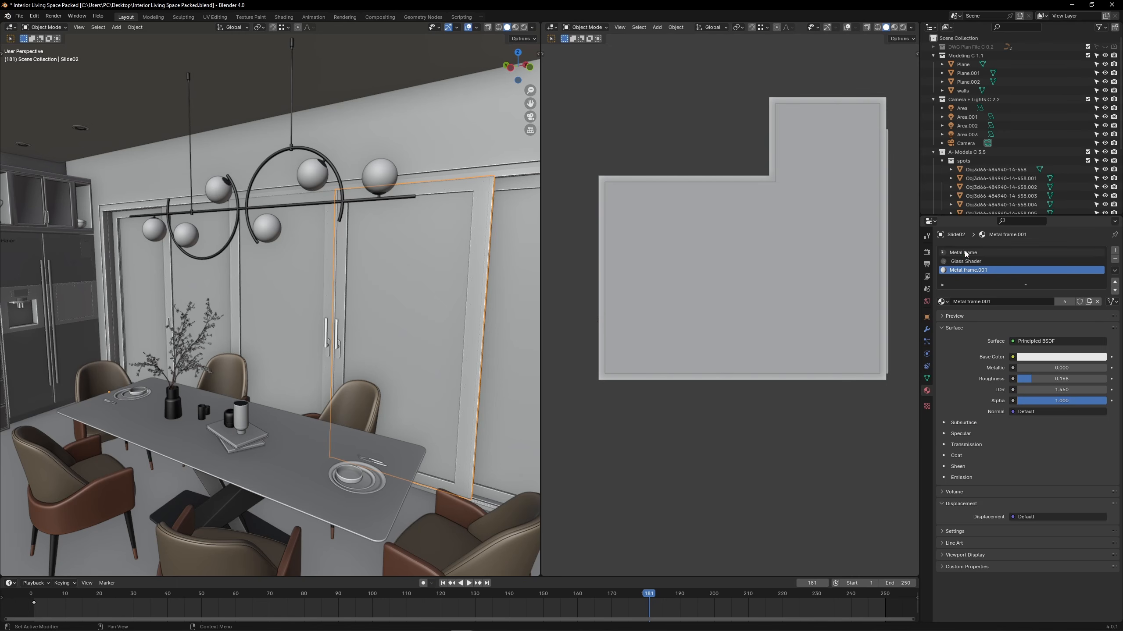
click(1035, 343)
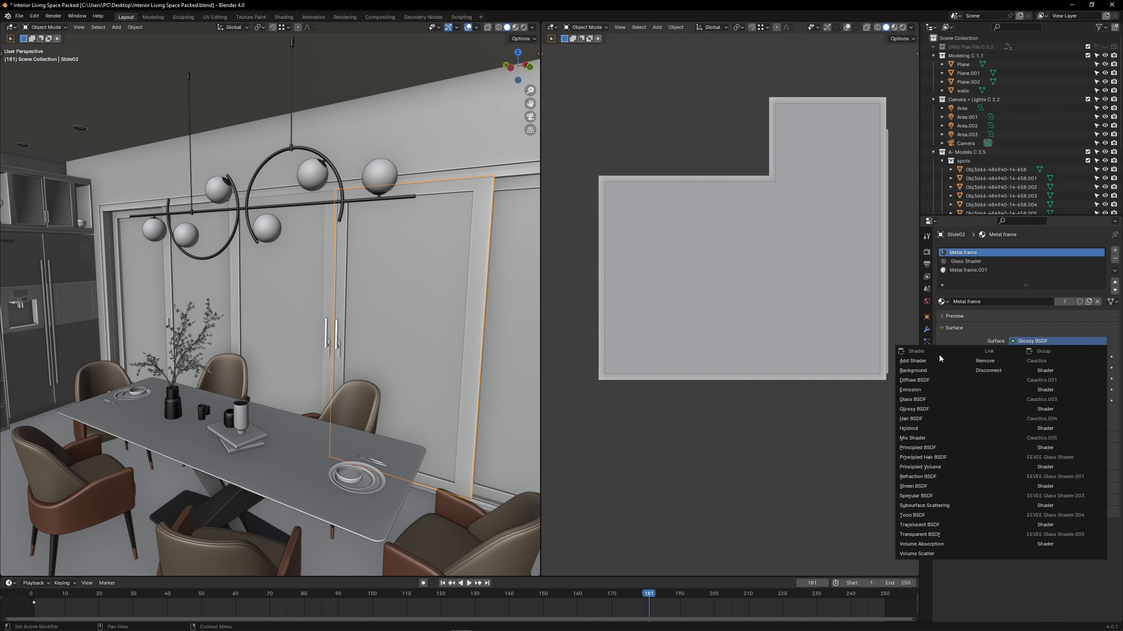
click(907, 447)
Select the Haier refrigerator in the kitchen.
middle_drag(442, 409, 537, 284)
click(298, 268)
scroll(299, 267, up, 4)
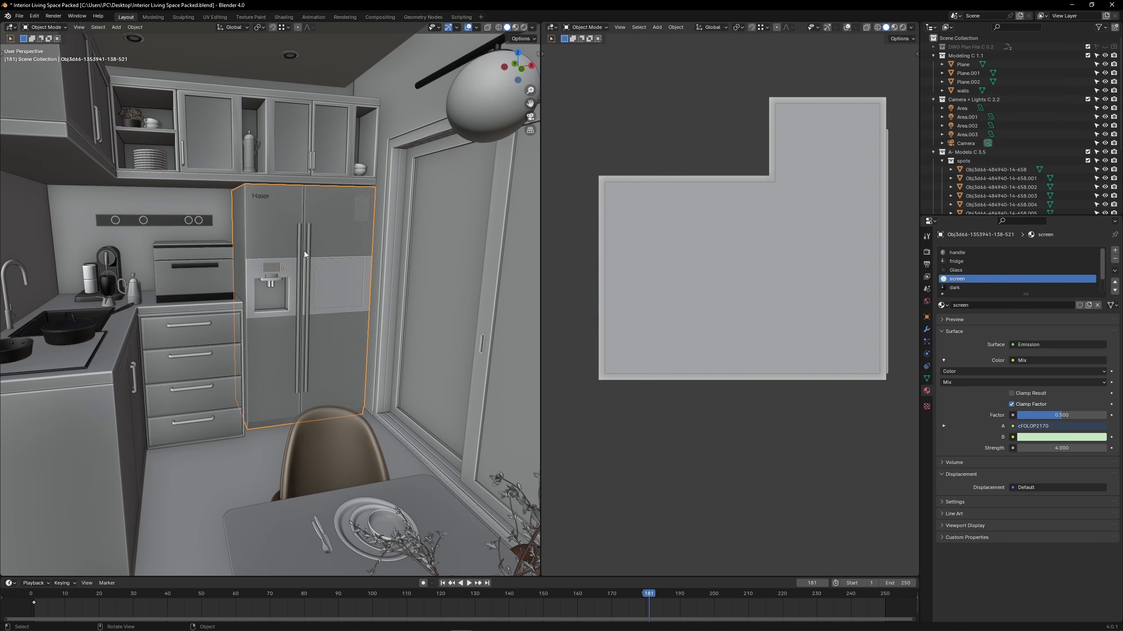
Switch to Unreal Engine, select the Haier refrigerator and examine its mesh component's material elements.
key(alt+Tab)
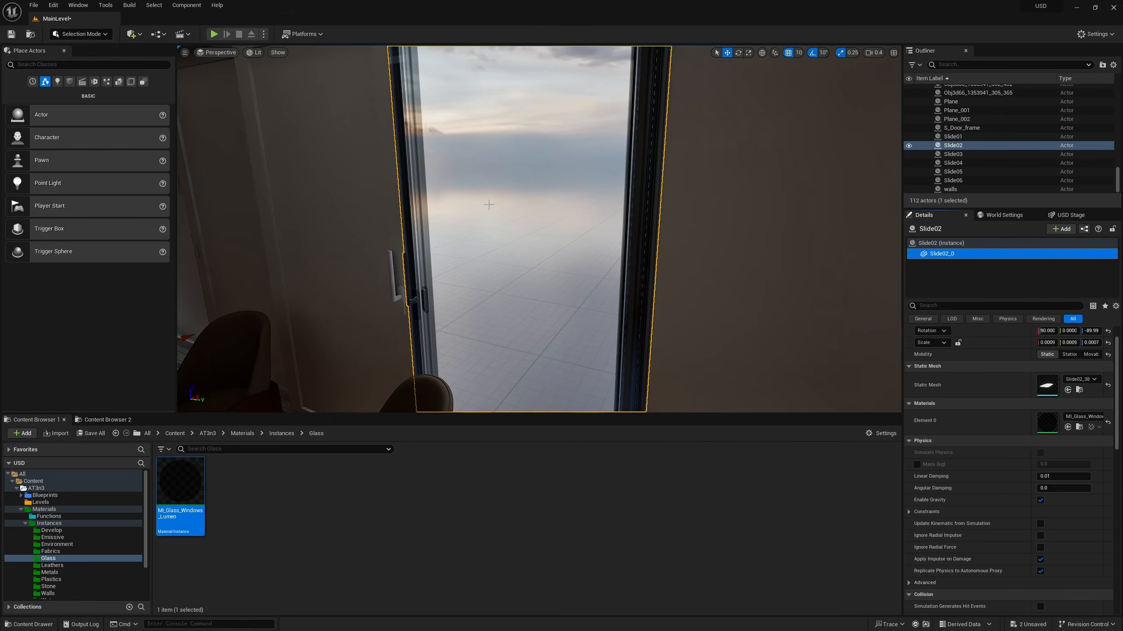
right_drag(519, 276, 376, 265)
click(518, 276)
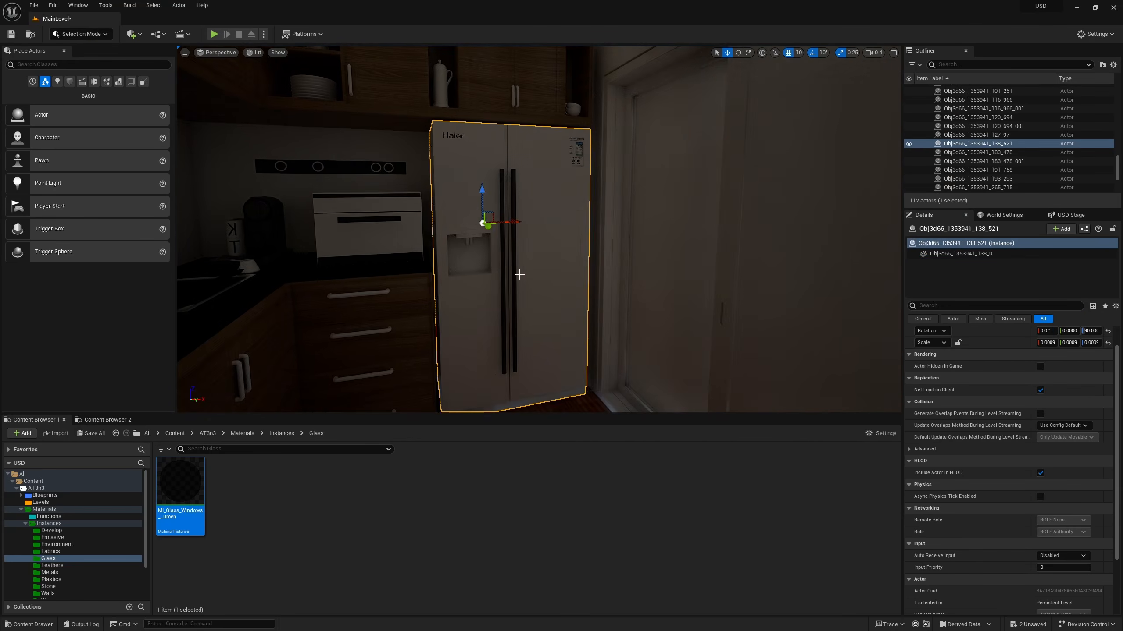
right_drag(519, 275, 482, 270)
click(961, 254)
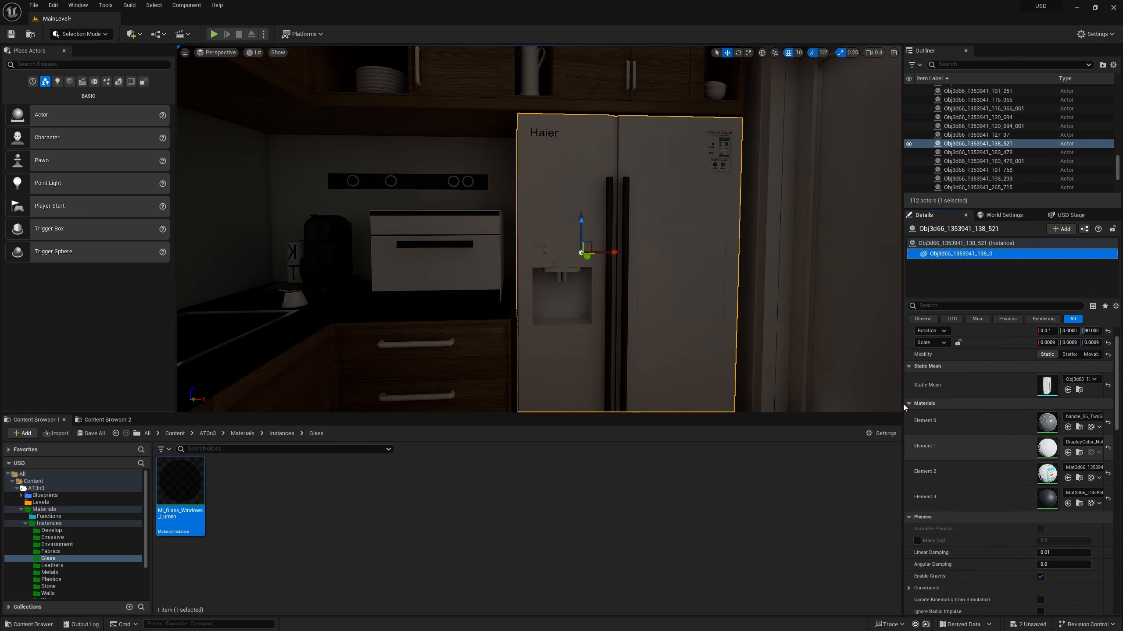
right_drag(690, 340, 747, 389)
right_drag(618, 310, 623, 287)
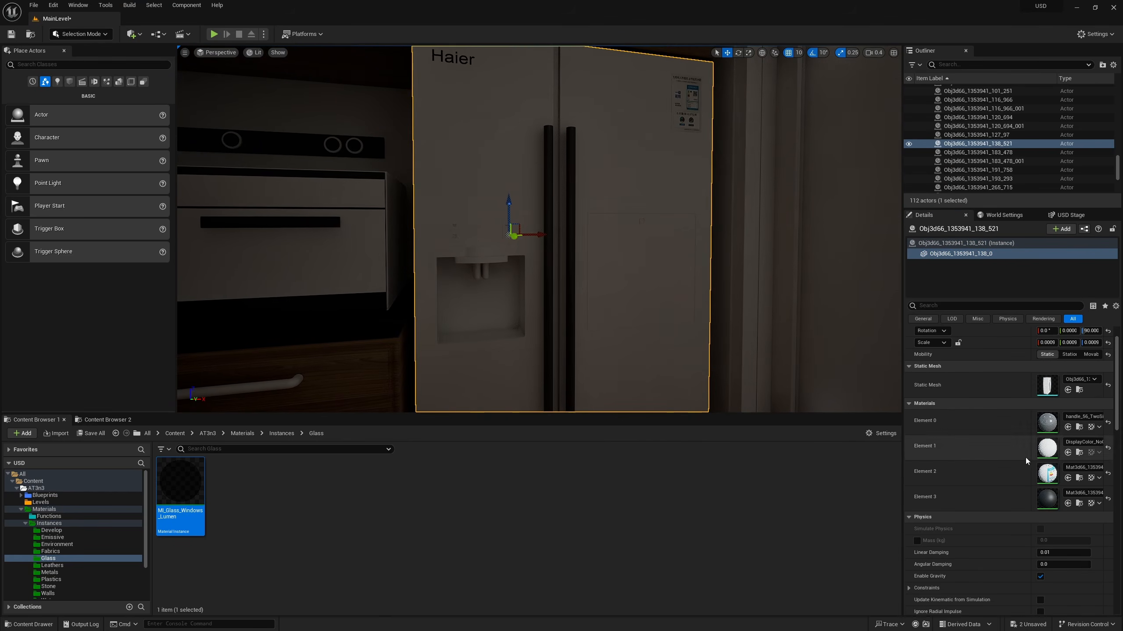
Switch to Blender and examine the refrigerator's handle, Glass, screen, dark and Mat3d66 materials one by one.
key(alt+Tab)
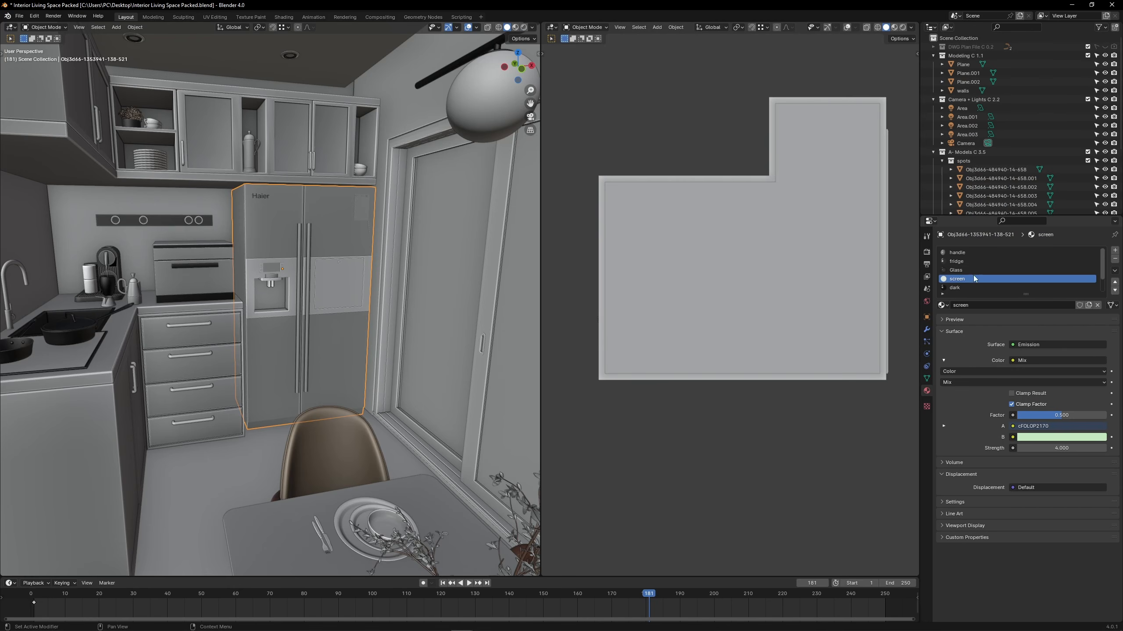
click(972, 253)
click(962, 270)
click(960, 279)
click(959, 287)
scroll(988, 276, down, 1)
scroll(973, 285, down, 1)
click(970, 281)
click(967, 288)
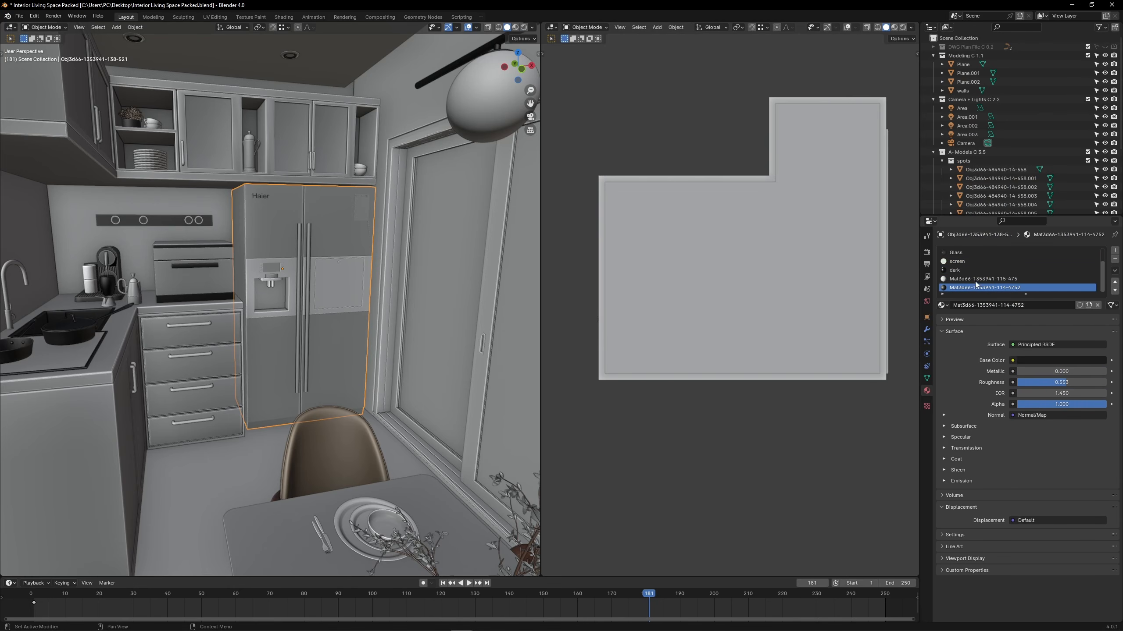
Set the surface shader of the refrigerator's dark material to Principled BSDF.
scroll(977, 281, up, 1)
click(959, 279)
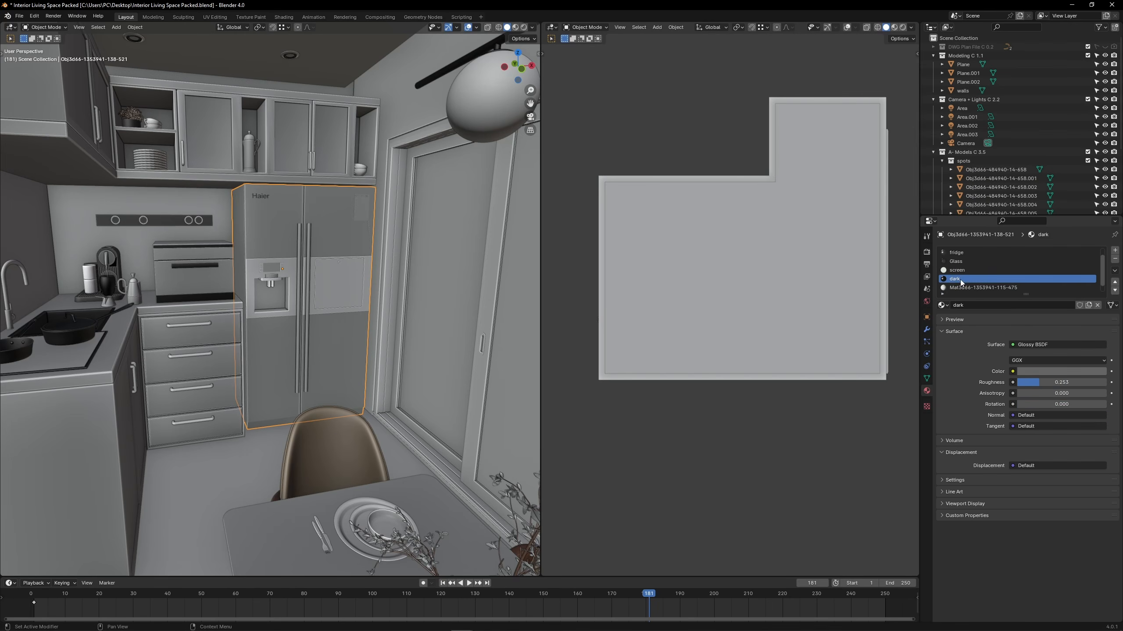
click(1039, 344)
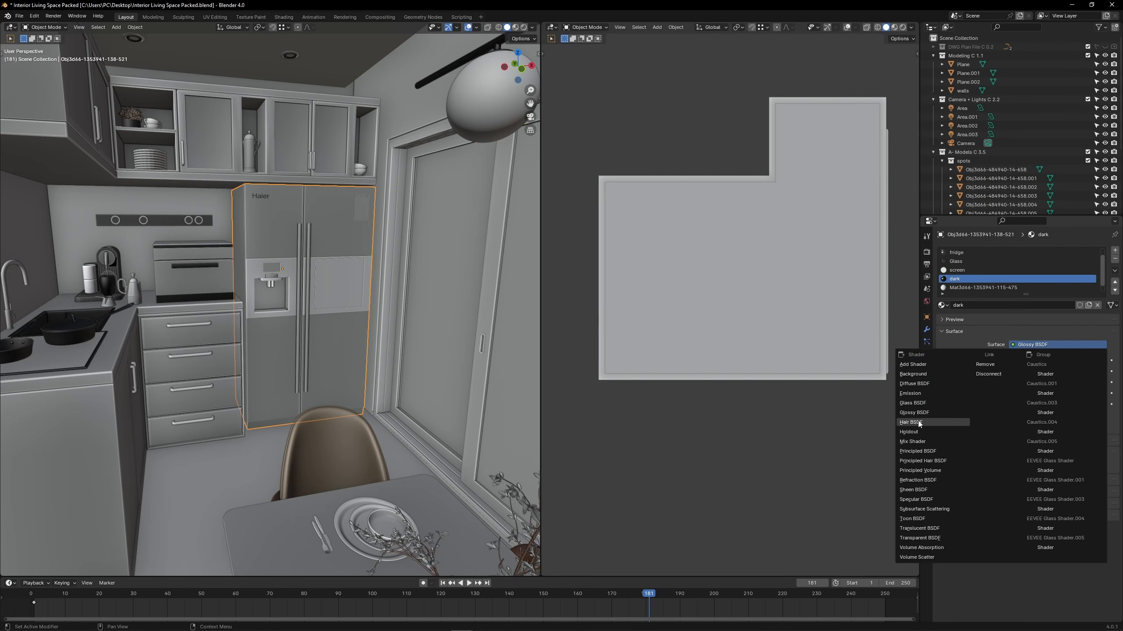
click(925, 451)
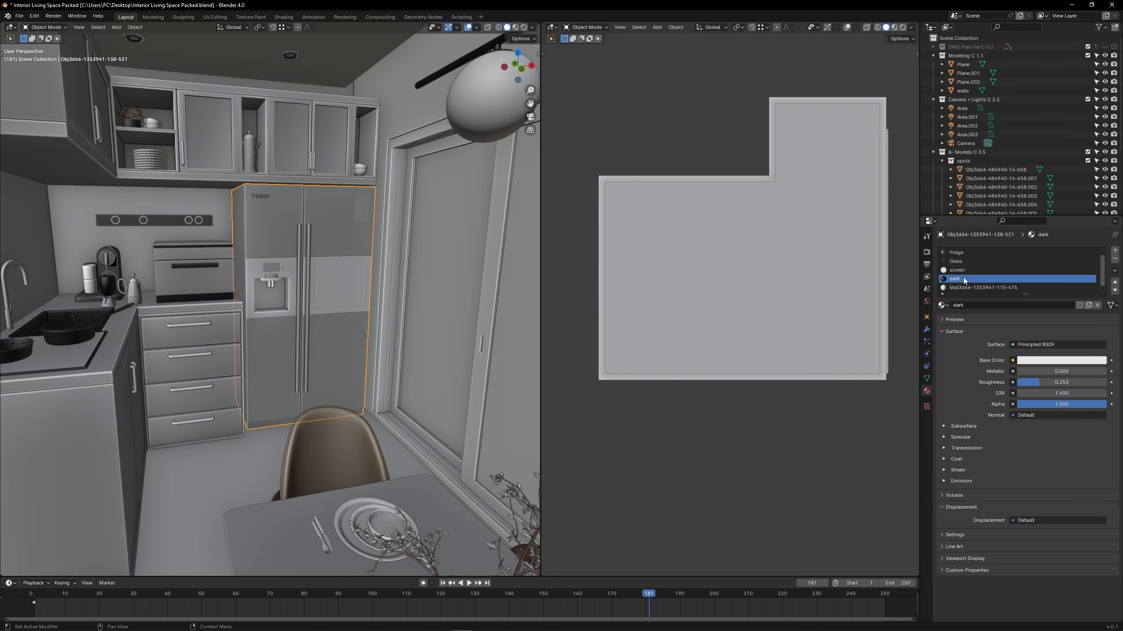
Select the screen material, switch to Unreal Engine and check the material slots in the refrigerator's static mesh editor.
click(962, 269)
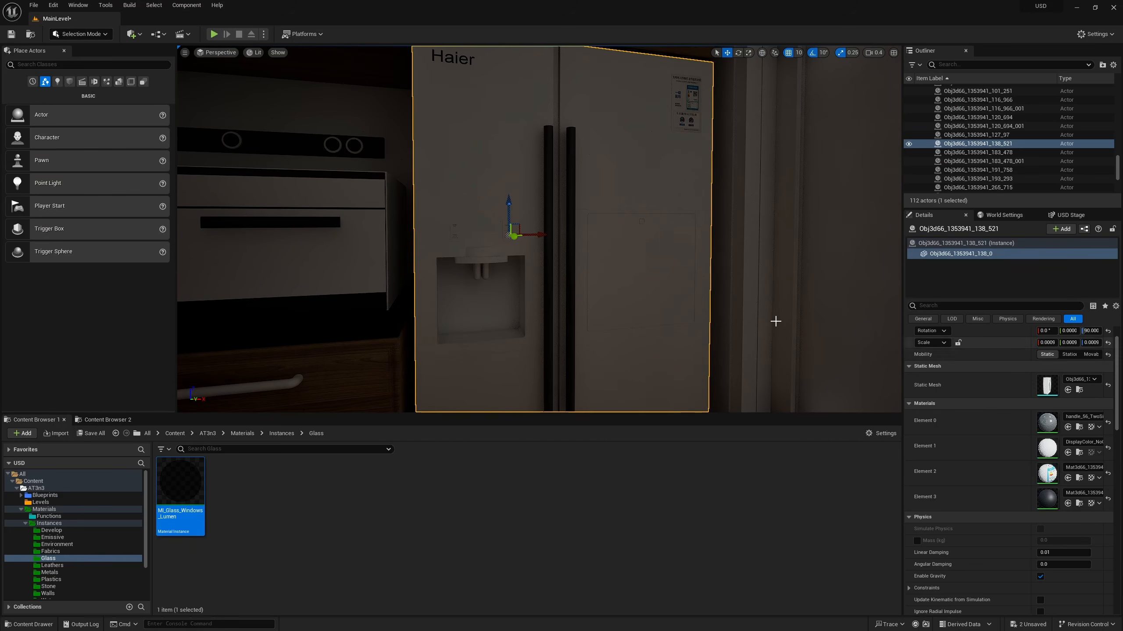
double_click(1047, 384)
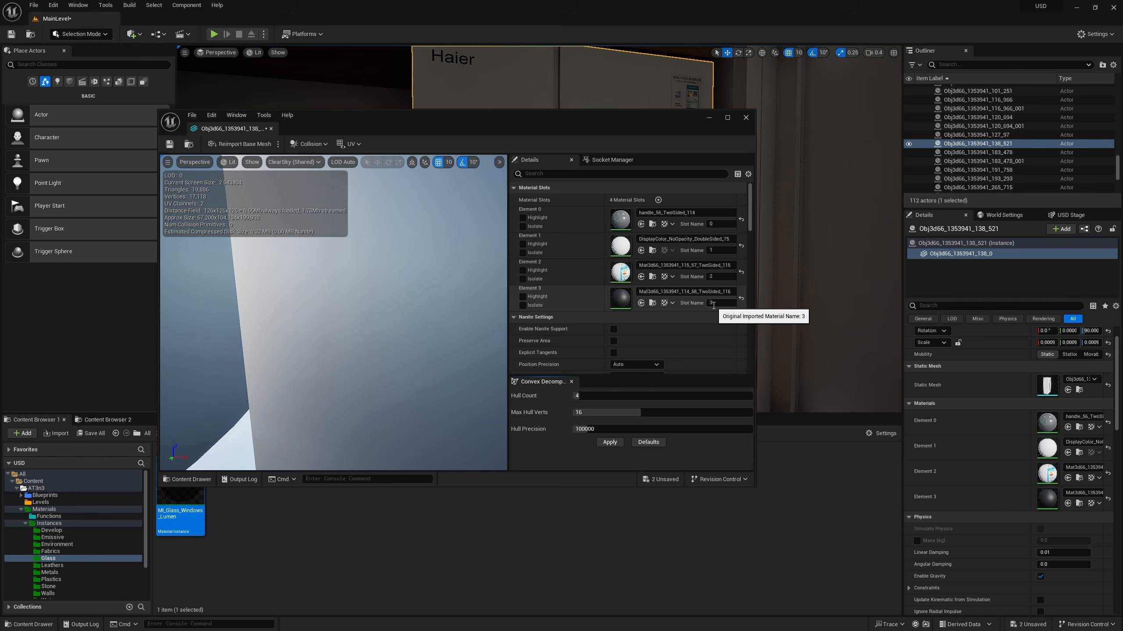
click(749, 116)
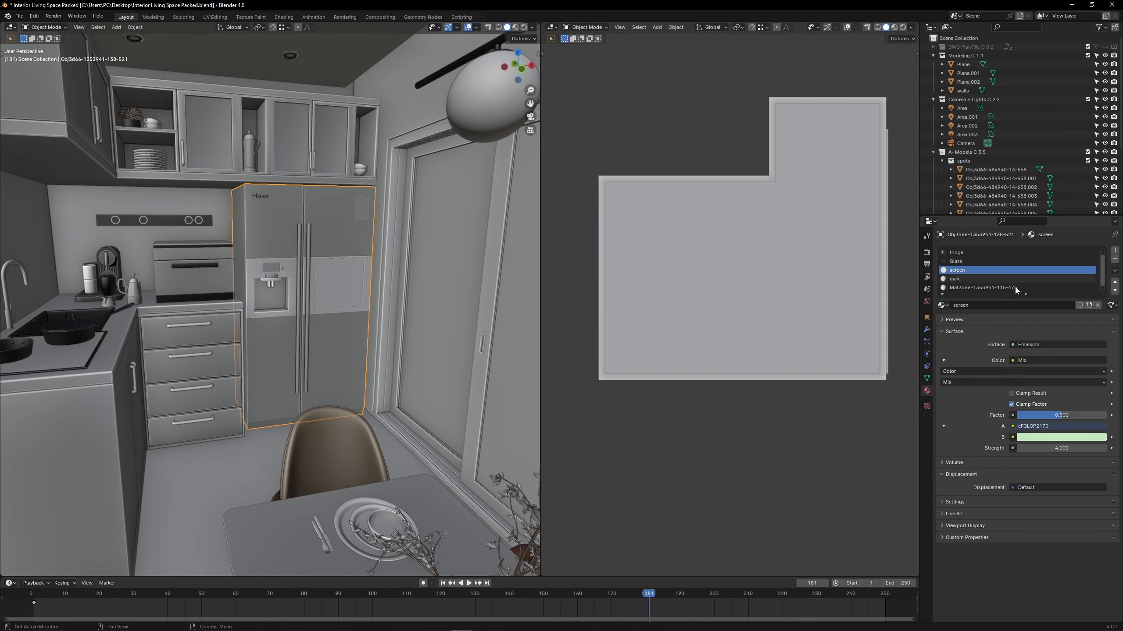
Set the surface shader of the refrigerator's screen and fridge materials to Principled BSDF.
click(1034, 346)
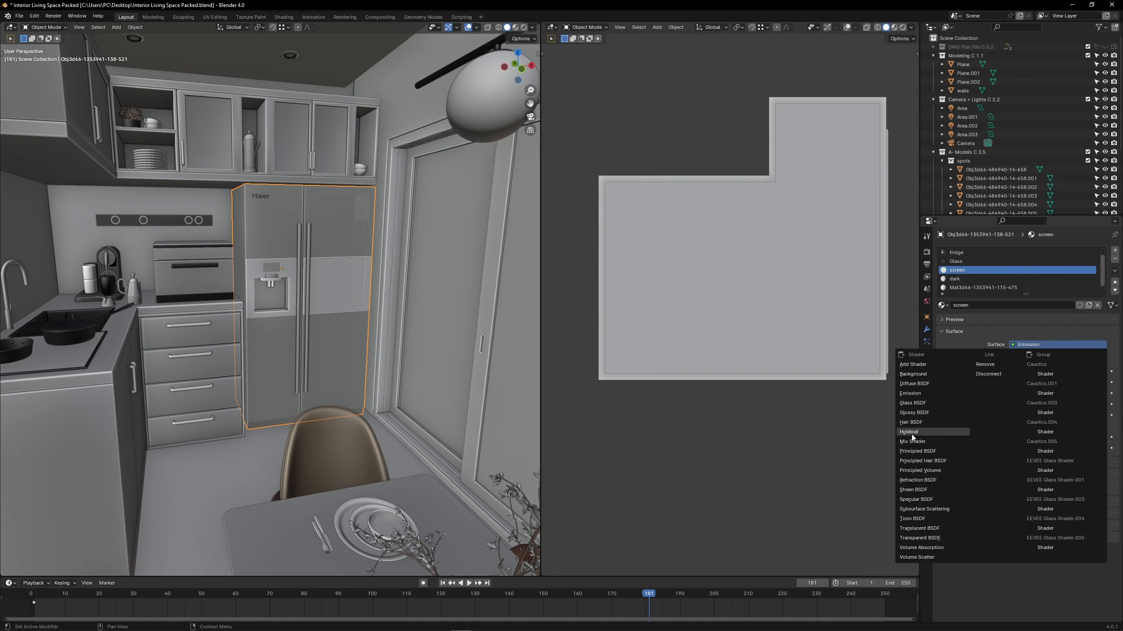
click(960, 261)
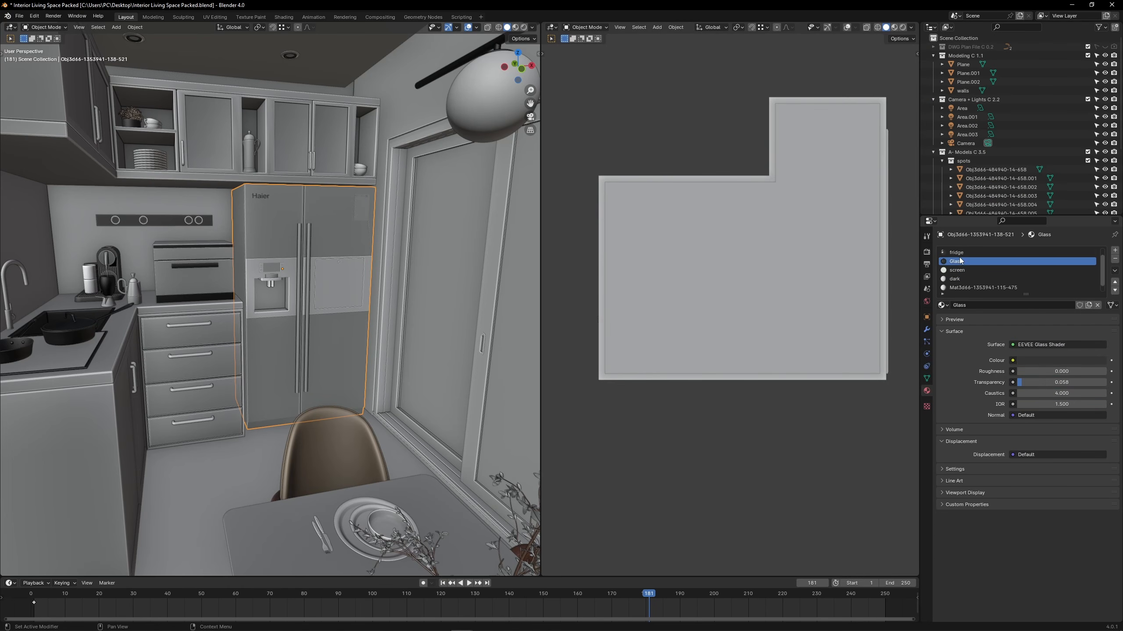
click(958, 253)
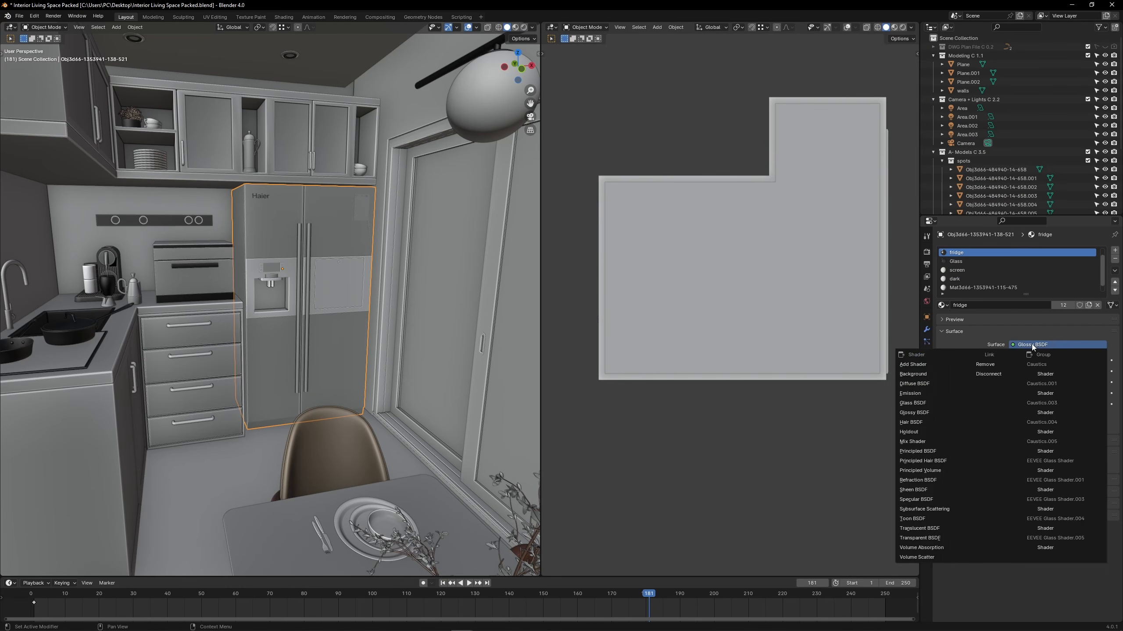
click(1031, 344)
click(919, 451)
Select the oven and examine the surface shaders of its oven dark 1, oven dark 2 and fridge.001 materials.
middle_drag(391, 316, 562, 277)
click(414, 264)
scroll(418, 266, up, 2)
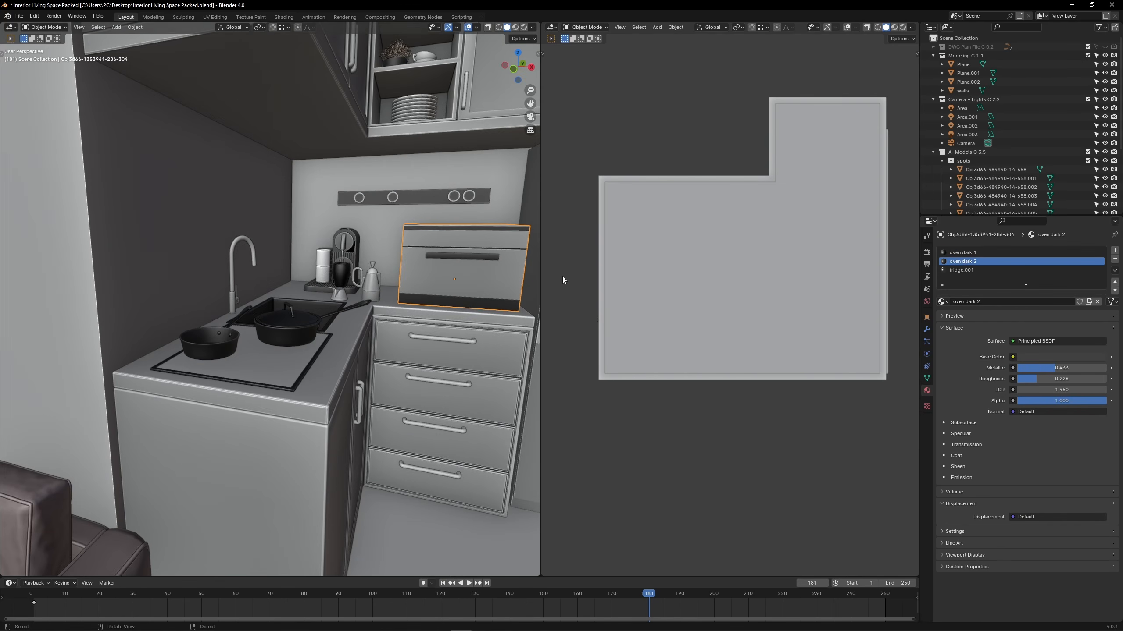
click(982, 271)
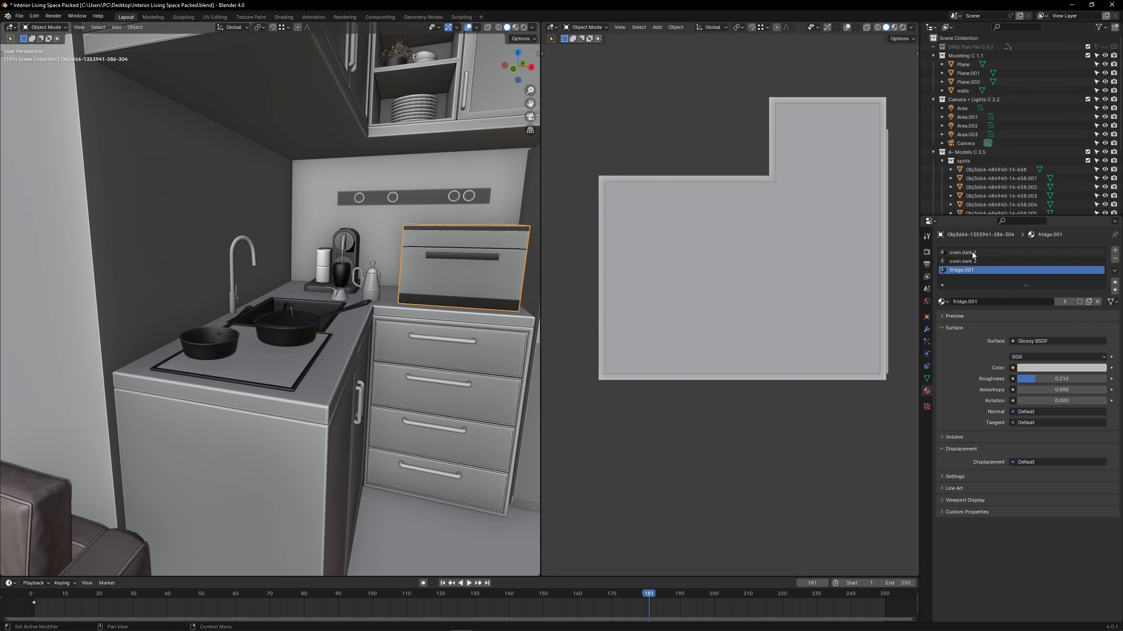
click(972, 254)
click(967, 271)
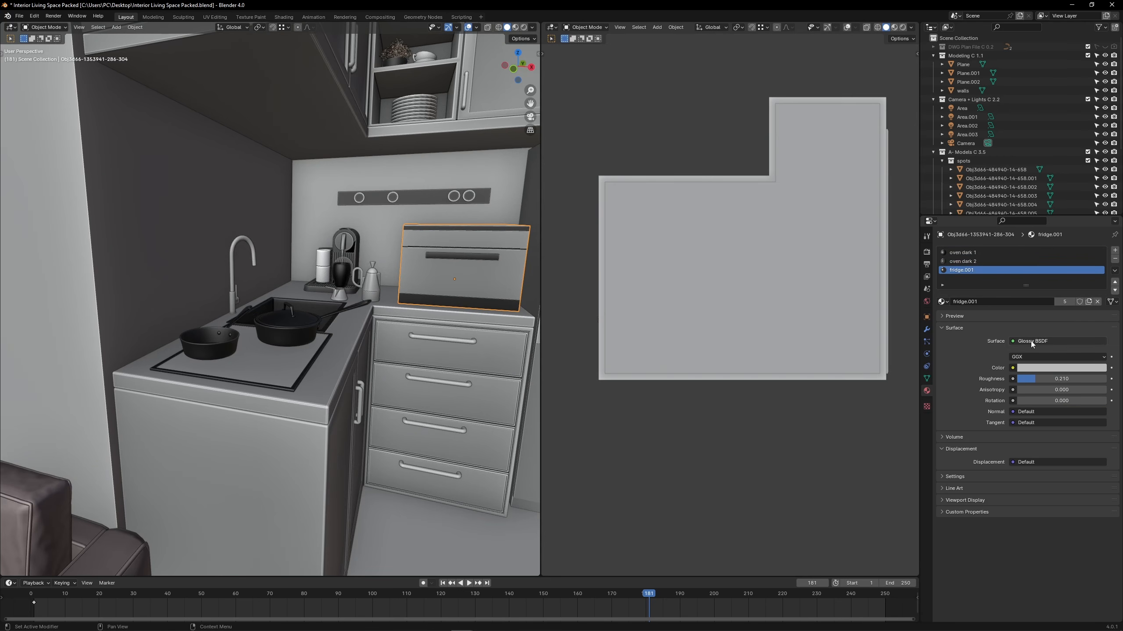
scroll(442, 278, down, 3)
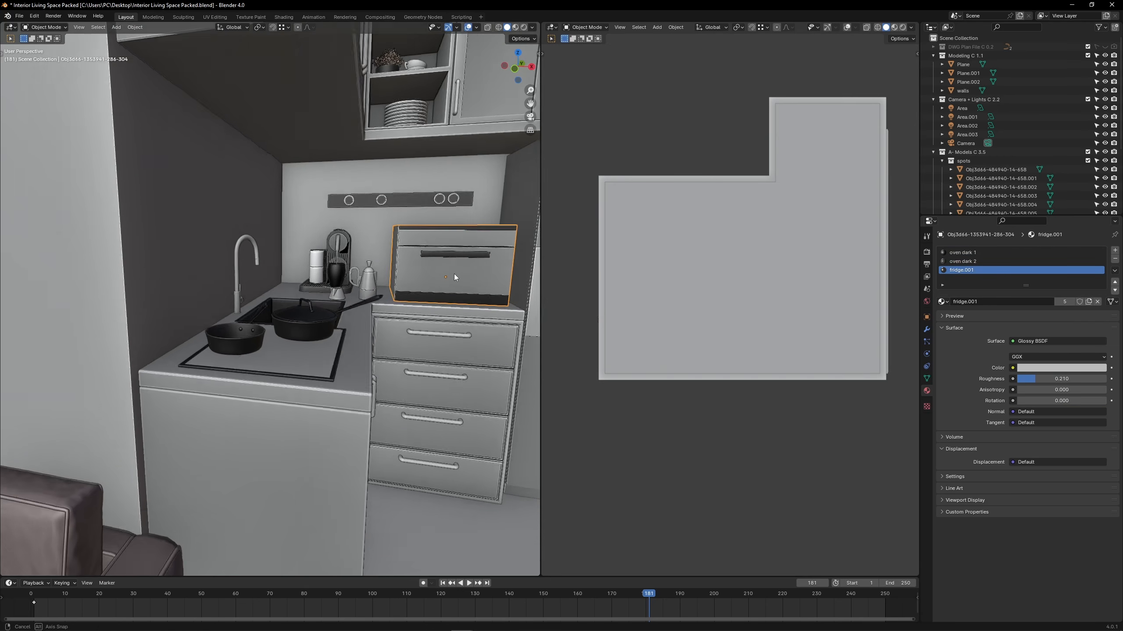
Switch to Unreal Engine, select the oven and examine its mesh component's material elements.
key(alt+Tab)
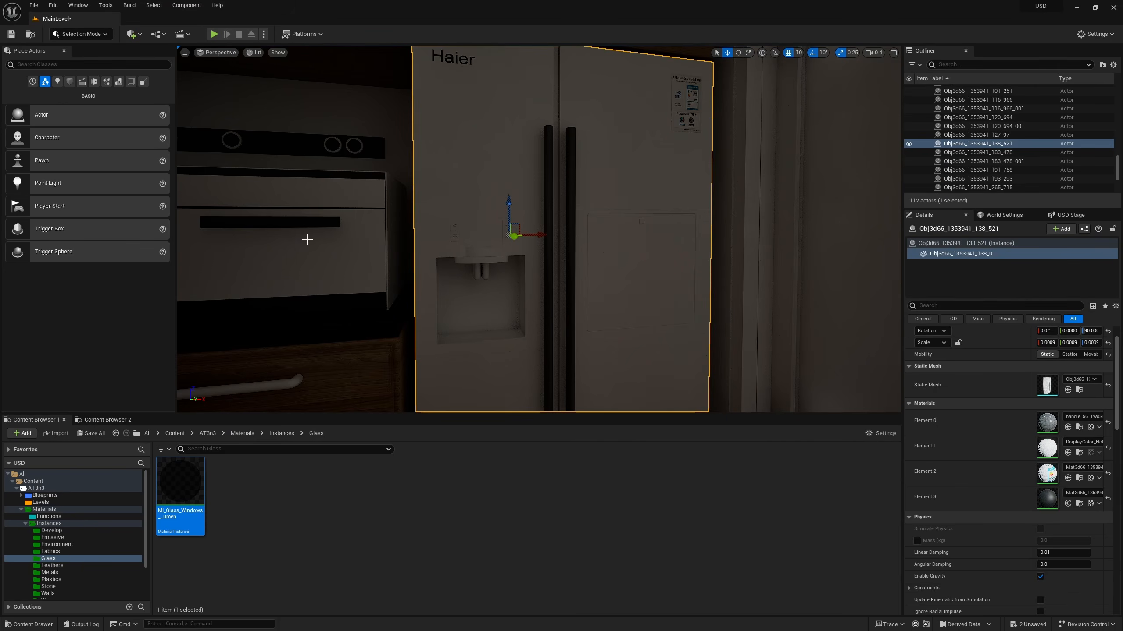
click(307, 239)
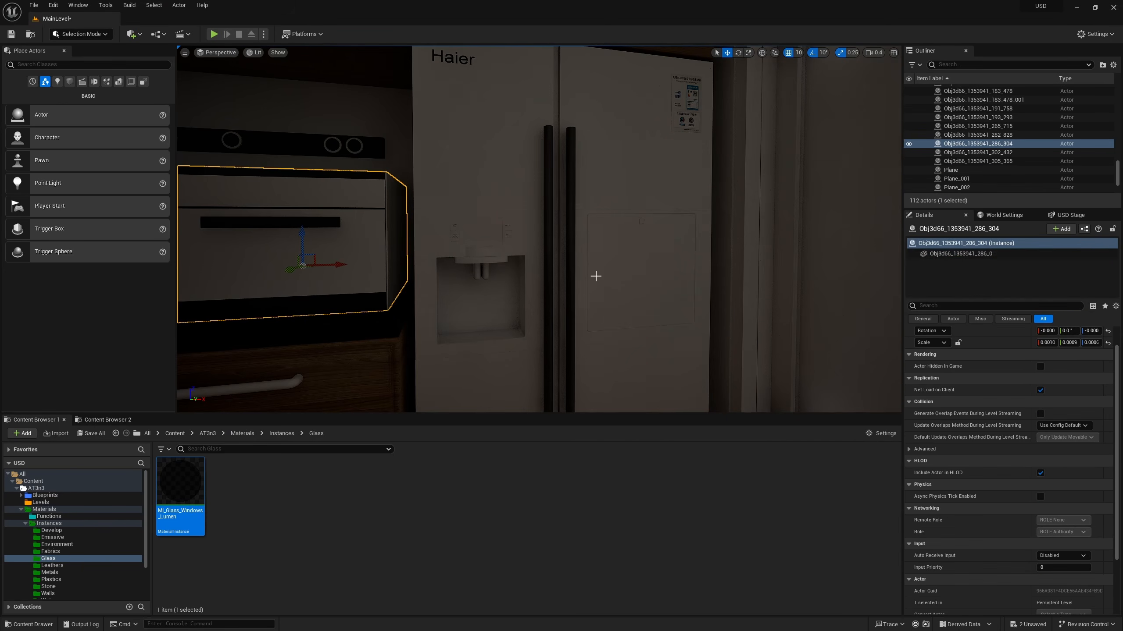
click(951, 254)
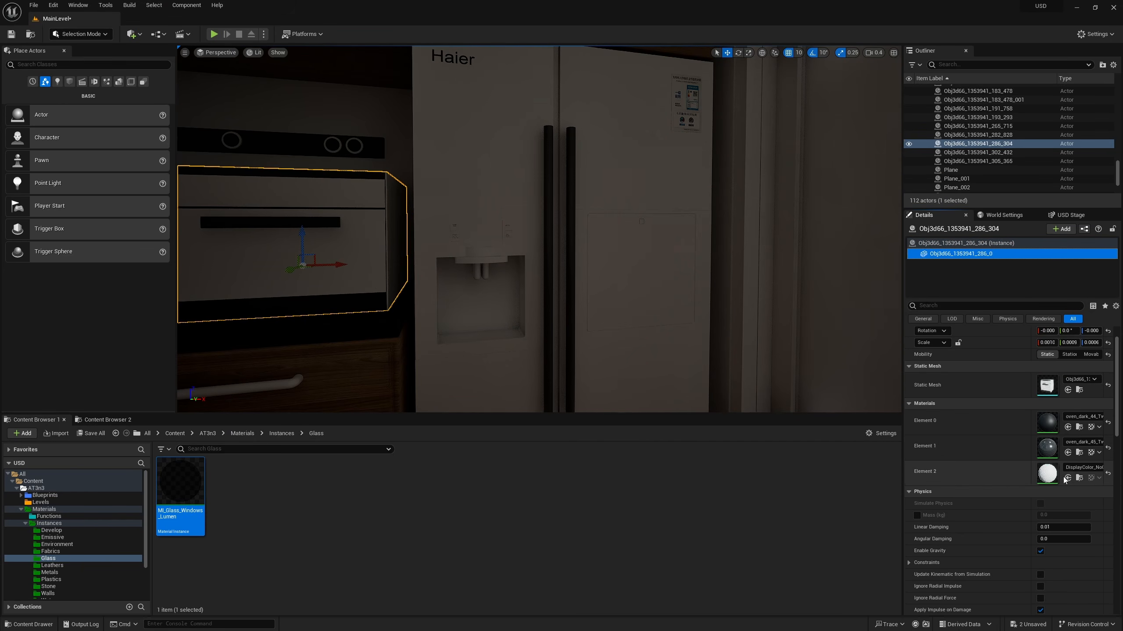
key(f)
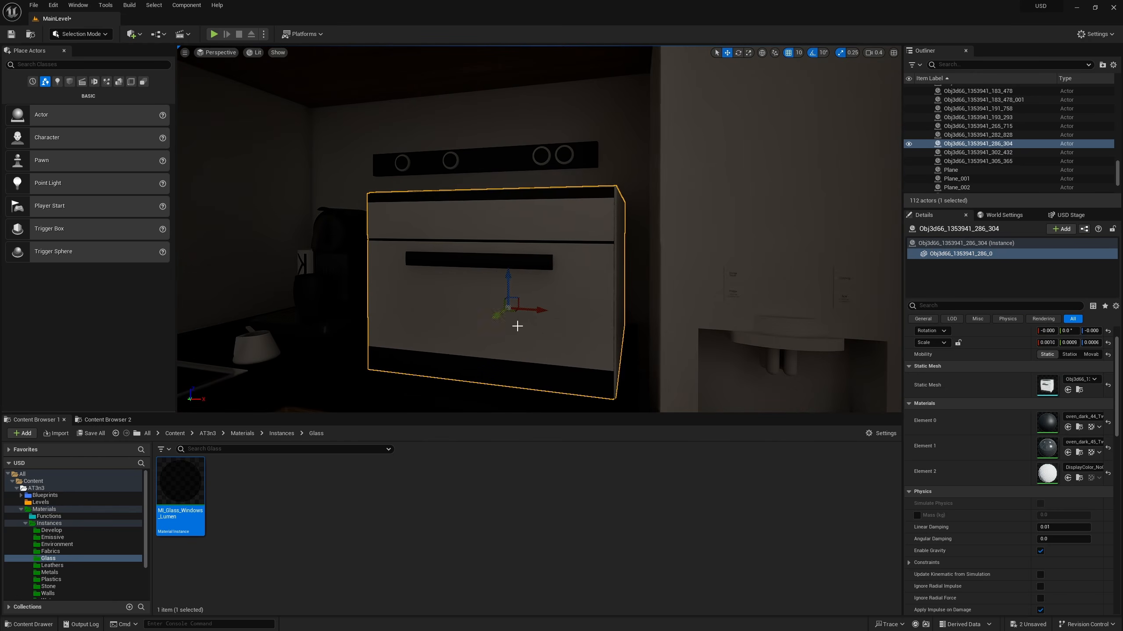
Switch to Blender, review the oven's materials again and check the cooktop's materials.
key(alt+Tab)
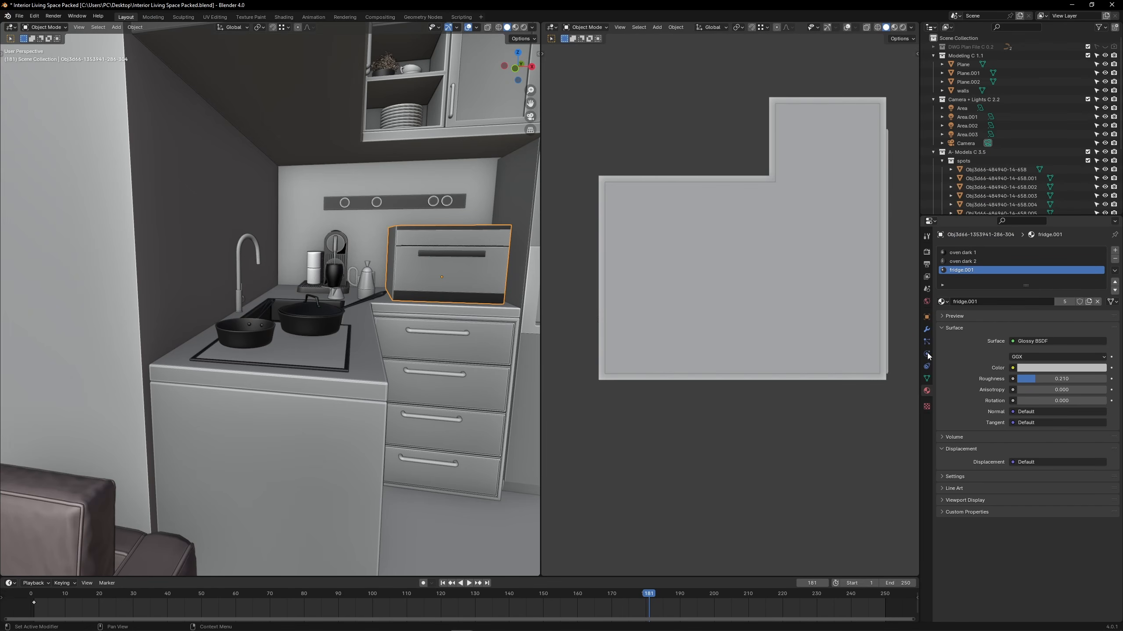
click(958, 260)
click(965, 255)
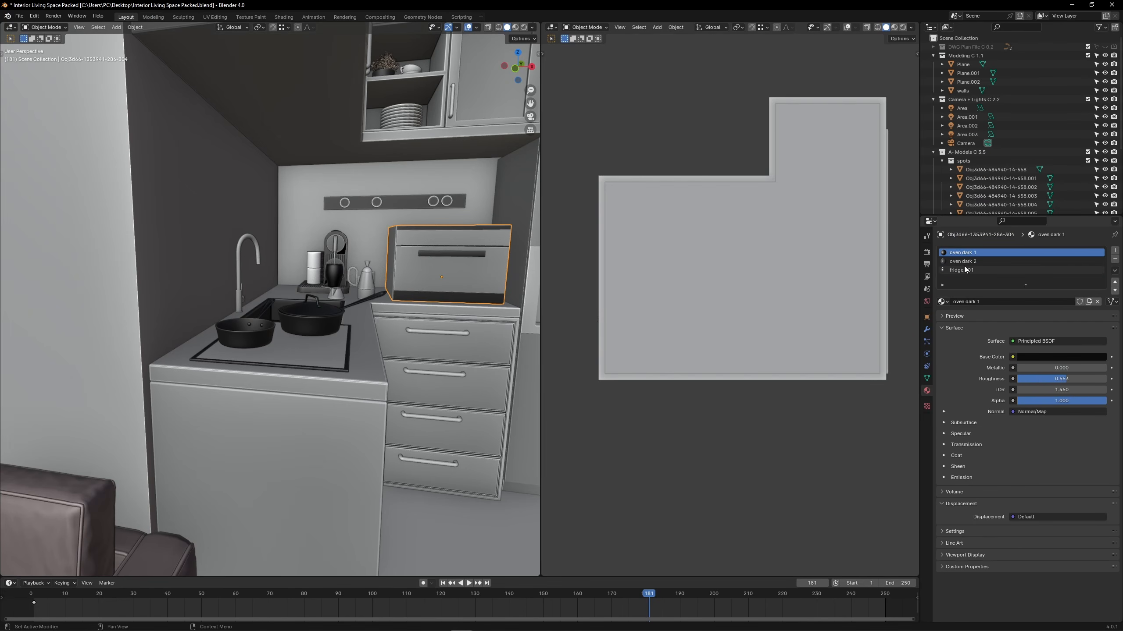
click(964, 267)
middle_drag(455, 345, 428, 340)
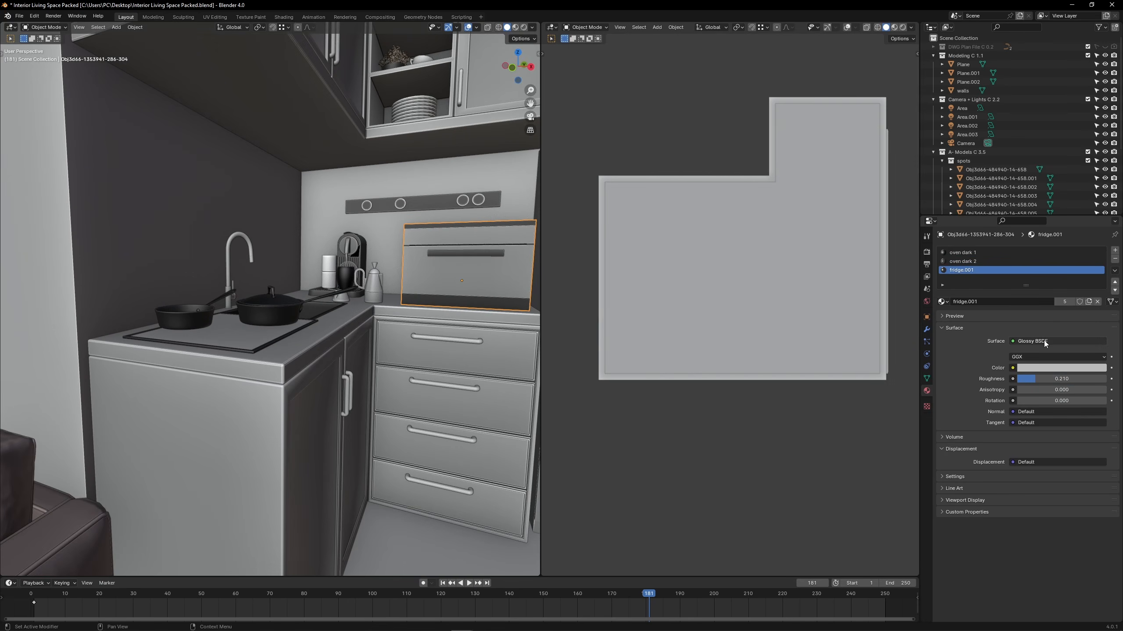
click(254, 325)
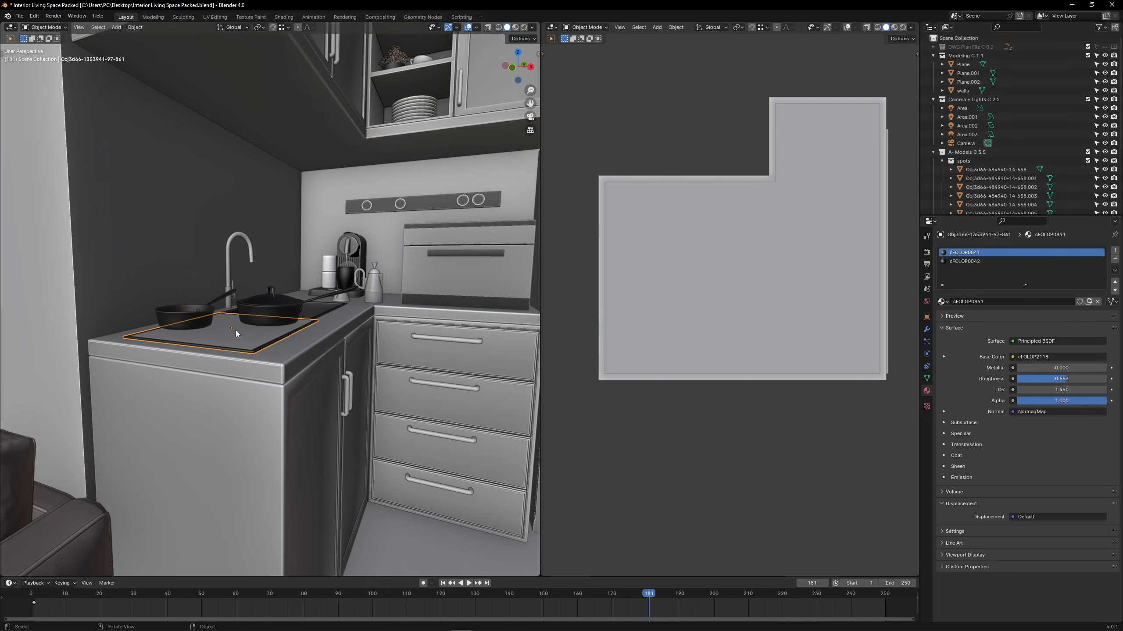
click(205, 323)
Set the surface shader of the oven's fridge.001 material to Principled BSDF.
click(457, 255)
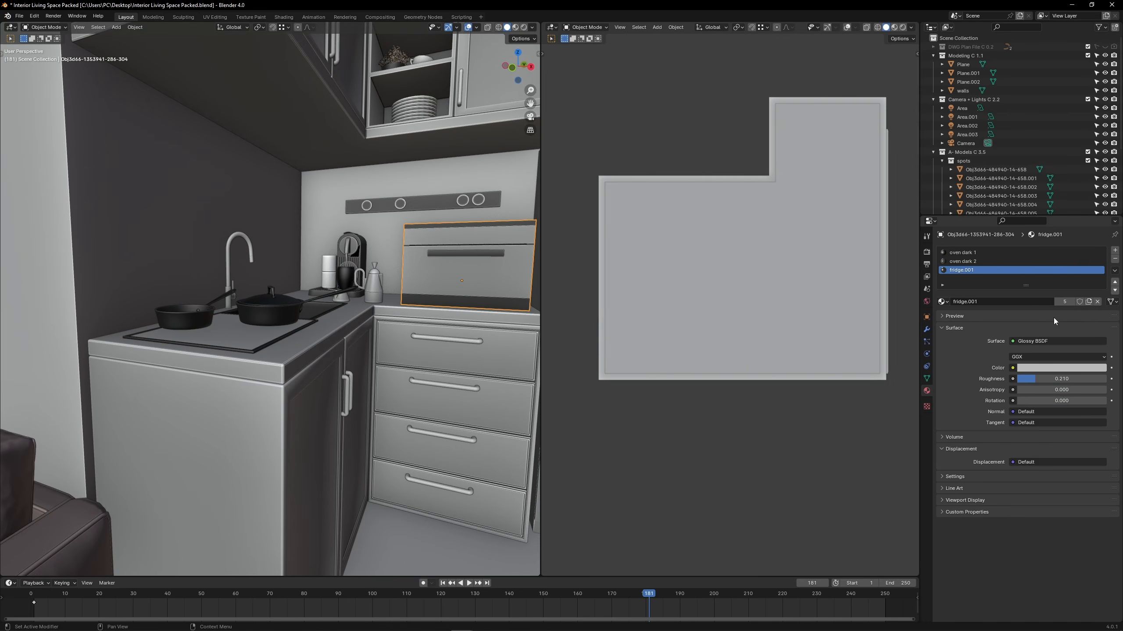
click(1058, 340)
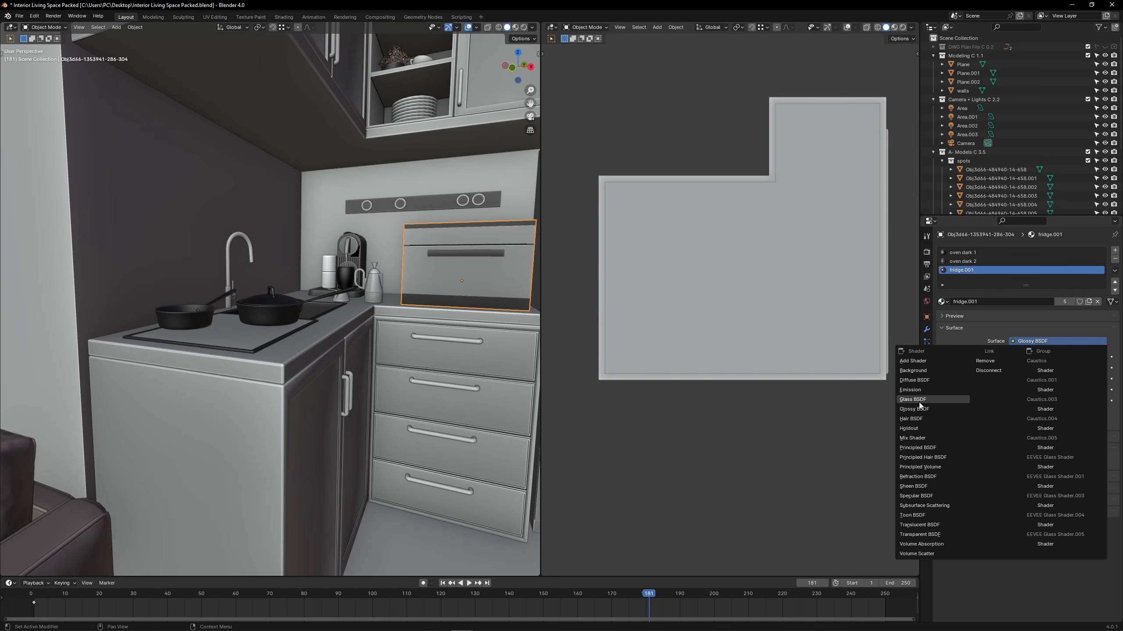
click(919, 448)
middle_drag(470, 367, 280, 355)
click(281, 355)
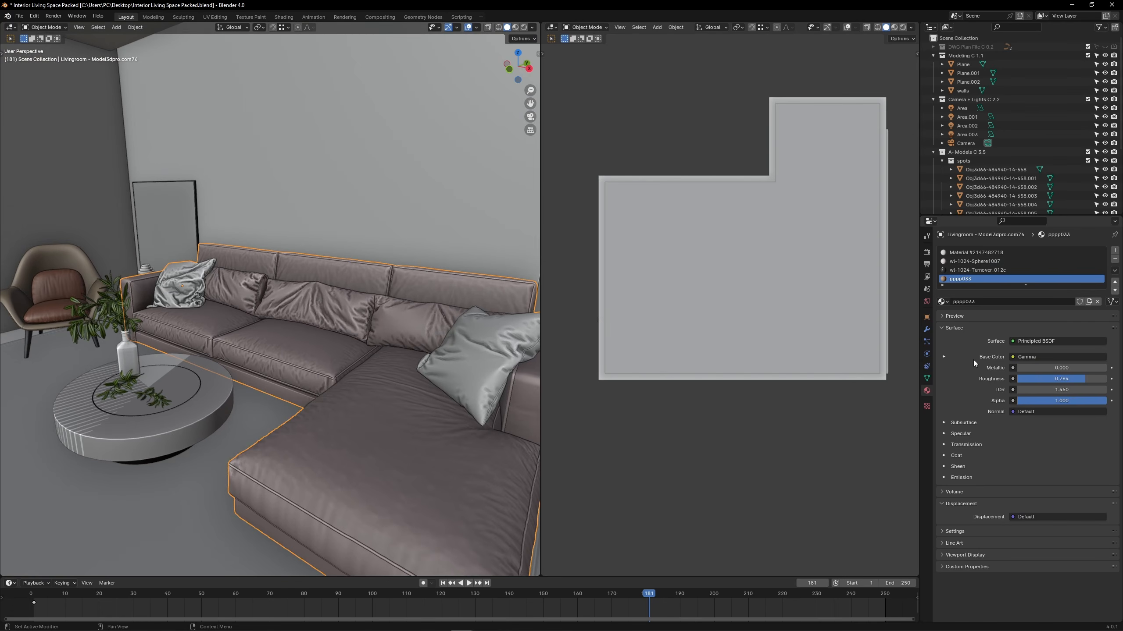
click(974, 261)
click(974, 254)
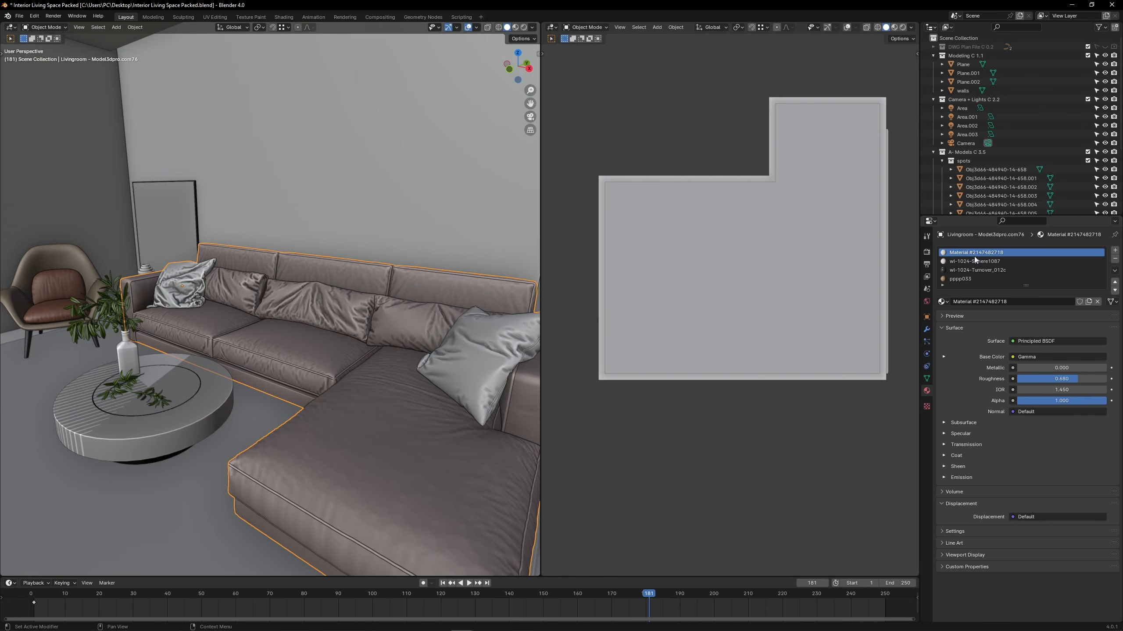
click(969, 278)
middle_drag(296, 361, 257, 364)
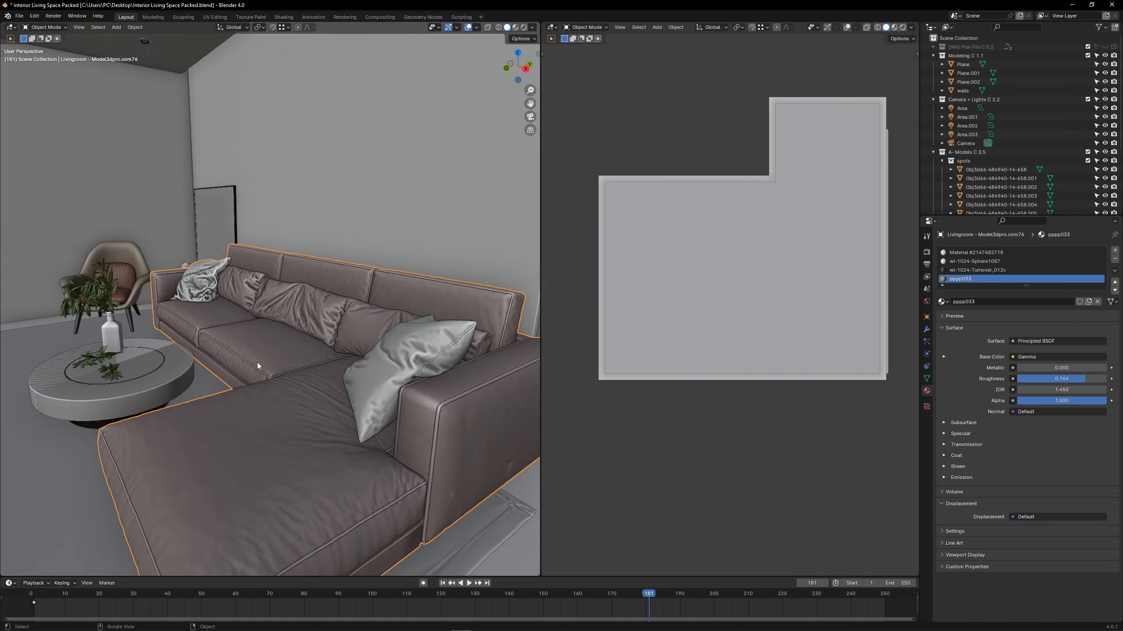
Select the armchair and examine its chair color 2.001, chair color 1.001 and metal.001 materials.
shift+middle_drag(84, 310, 190, 291)
click(171, 279)
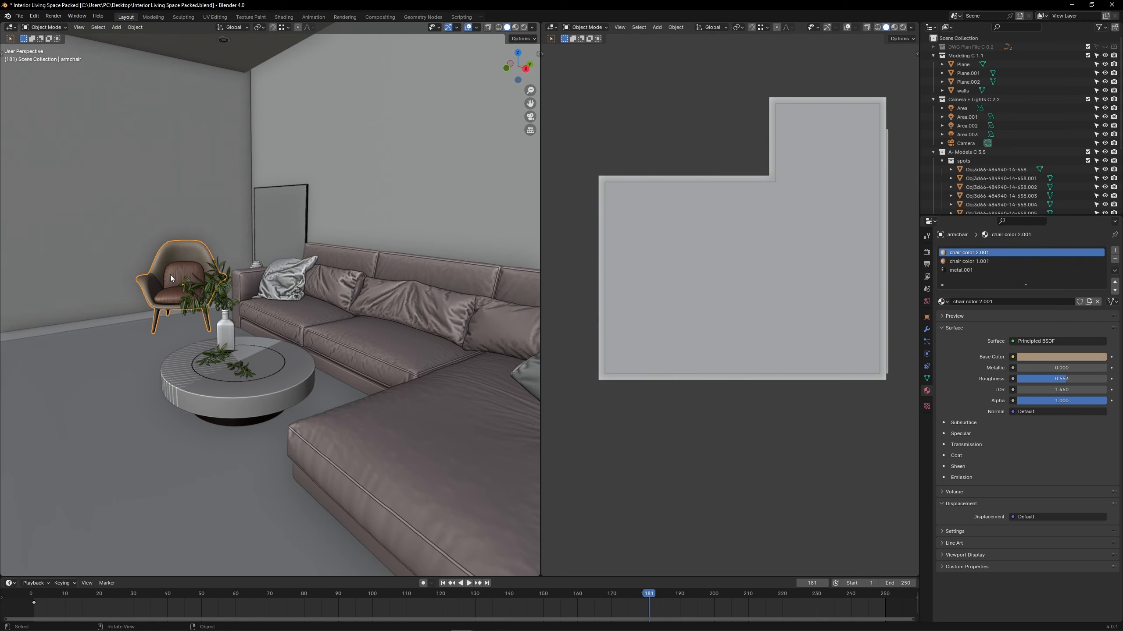
click(968, 261)
click(963, 269)
Check the surface shaders of the carpet and of the pendant lamp above the dining table.
shift+middle_drag(505, 343, 452, 373)
middle_drag(452, 374, 283, 348)
middle_drag(283, 347, 305, 417)
click(346, 495)
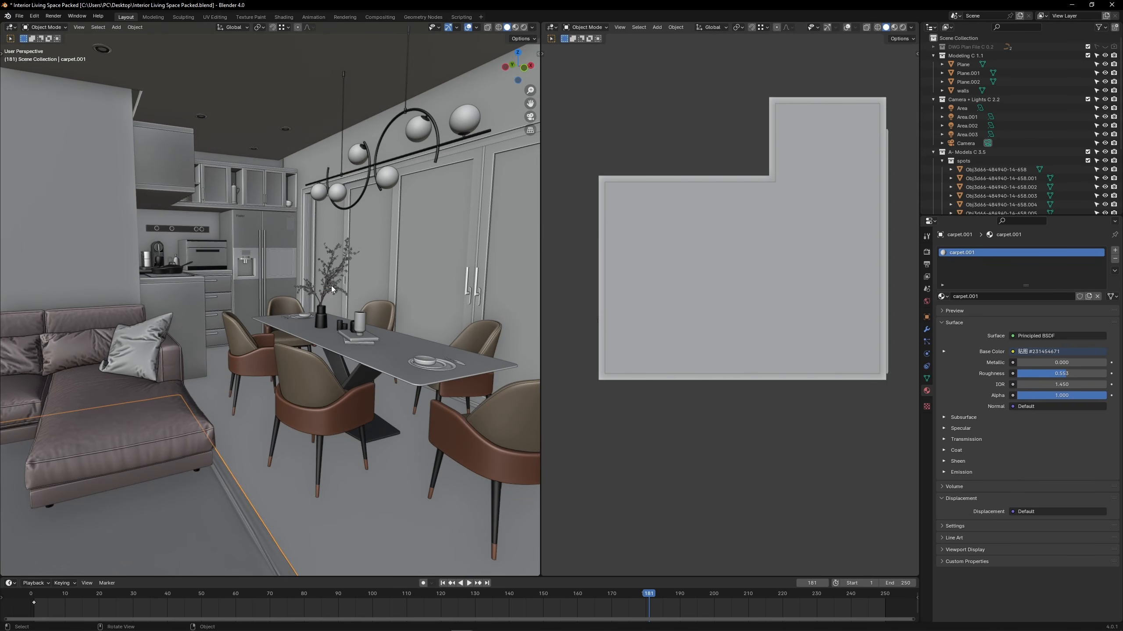
click(388, 177)
shift+middle_drag(389, 178, 429, 182)
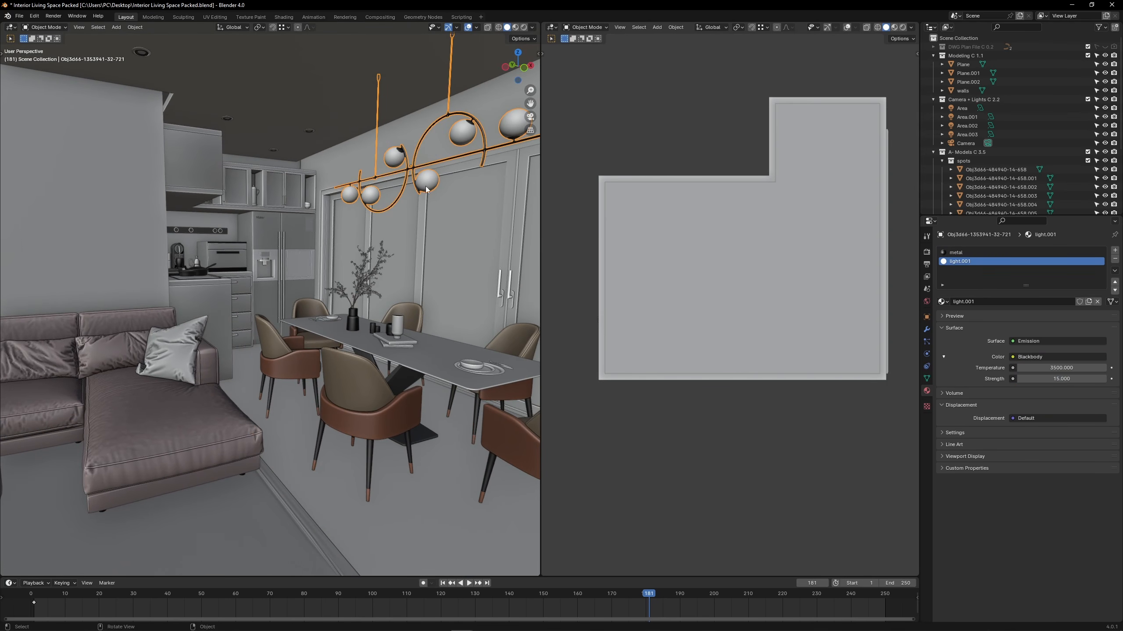
Switch to Unreal Engine, select the pendant lamp and examine its mesh component's material elements.
key(alt+Tab)
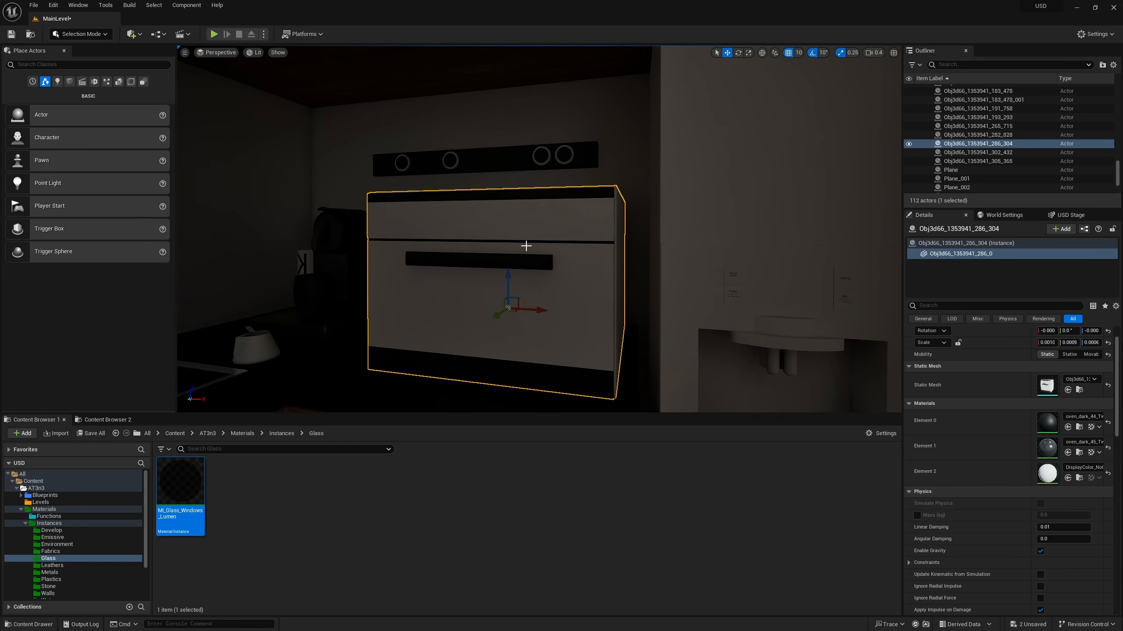
right_drag(526, 246, 734, 212)
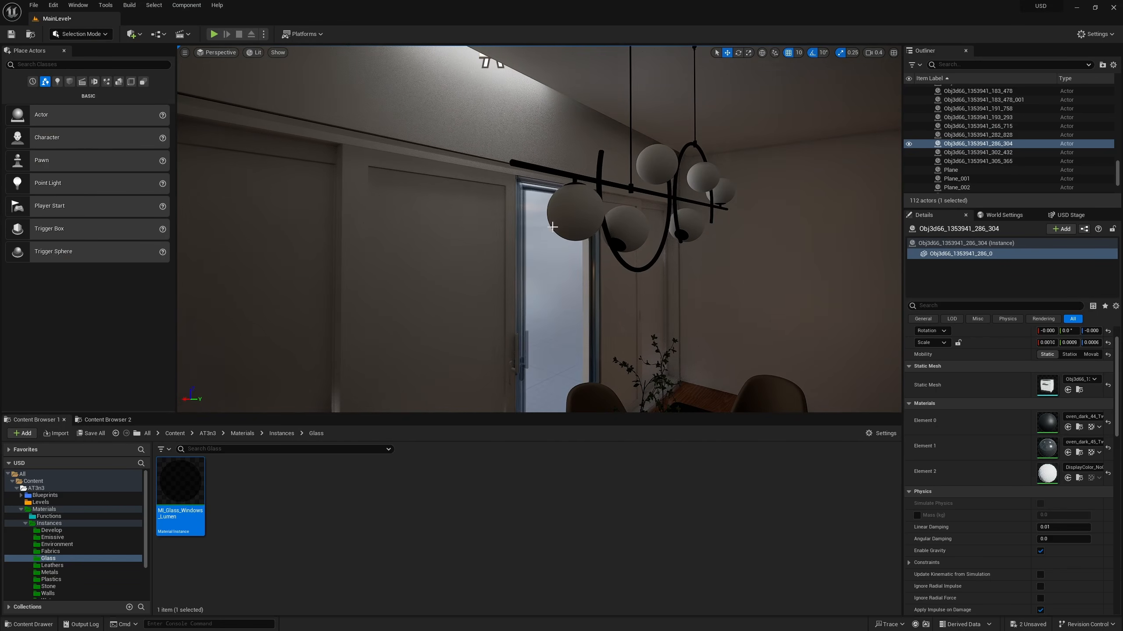
click(574, 212)
click(977, 255)
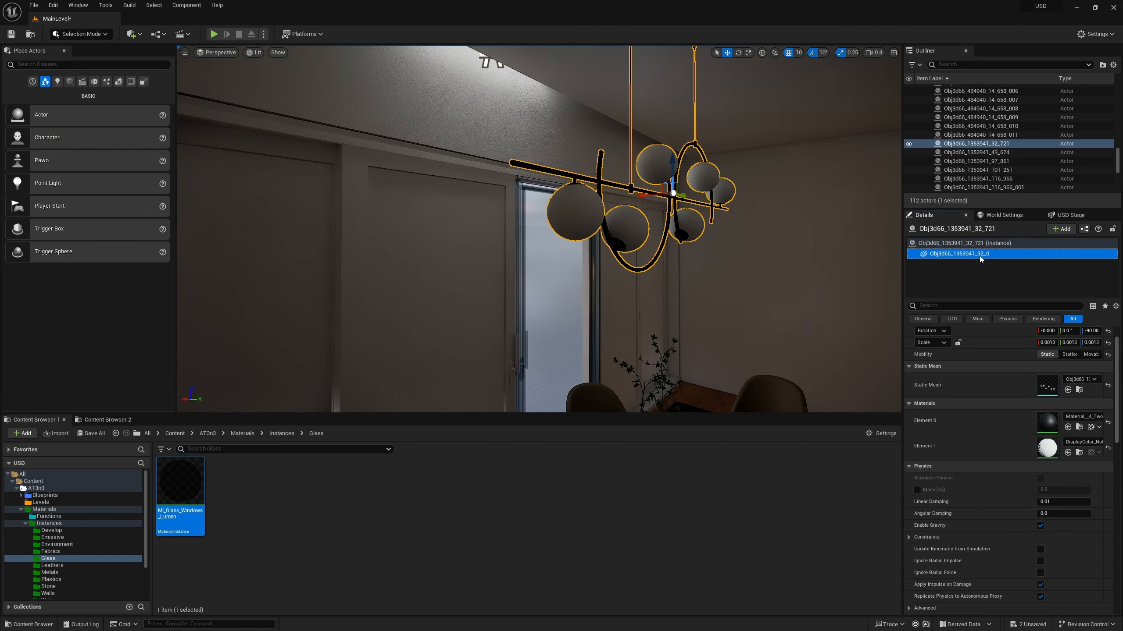
right_drag(729, 284, 768, 292)
Switch to Blender, display the scene in wireframe and select all objects.
key(alt+Tab)
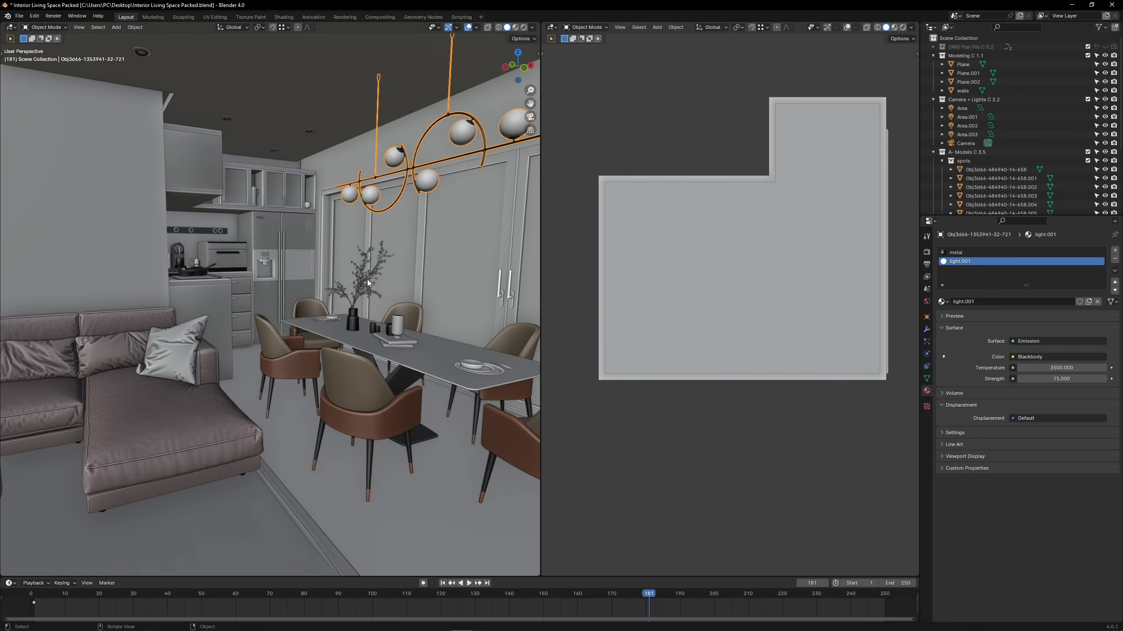
scroll(364, 283, down, 5)
mouse_move(364, 283)
middle_down()
mouse_move(426, 278)
mouse_move(383, 286)
middle_up()
scroll(420, 278, down, 5)
key(shift+z)
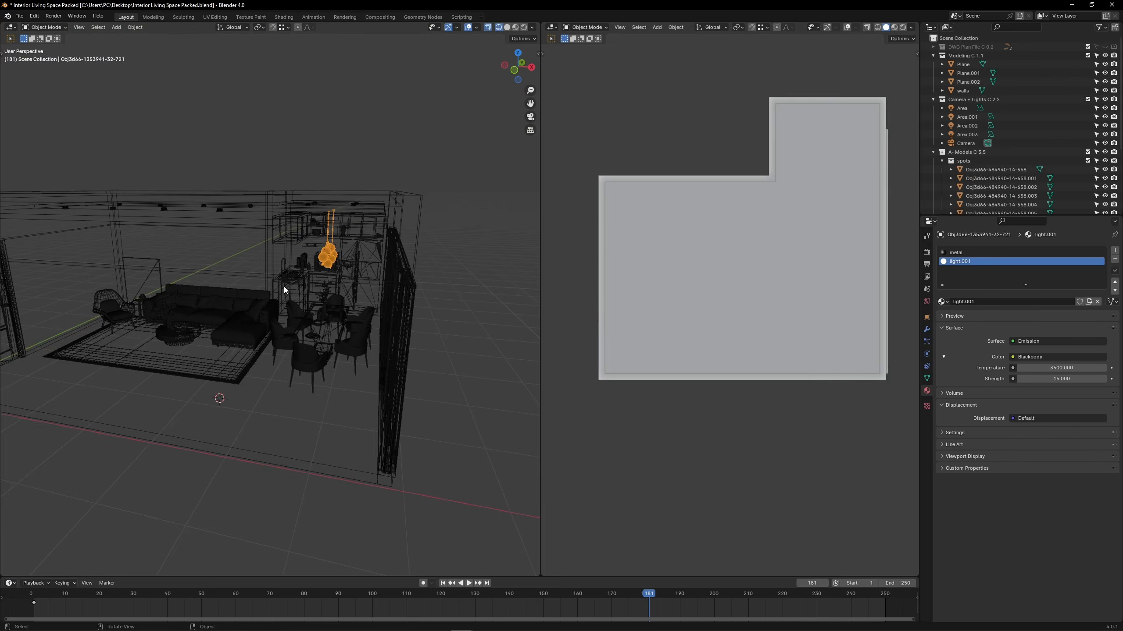
scroll(308, 289, down, 4)
key(a)
scroll(289, 299, up, 4)
middle_drag(289, 298, 3, 4)
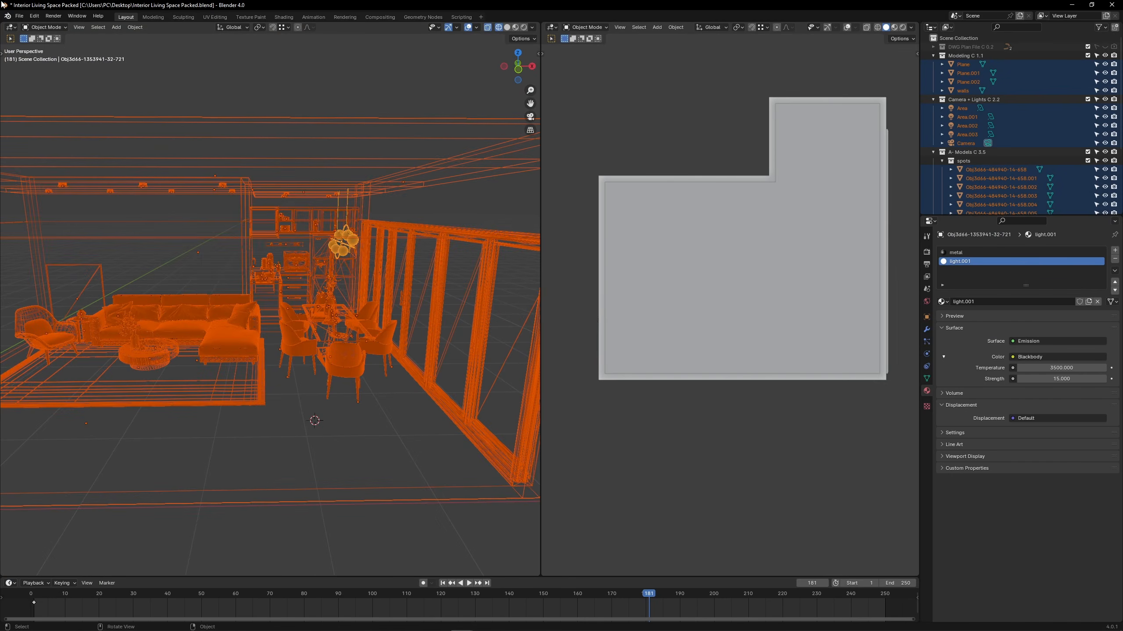
Examine the Universal Scene Description export options for the selected objects and close them without exporting.
click(20, 16)
mouse_move(59, 149)
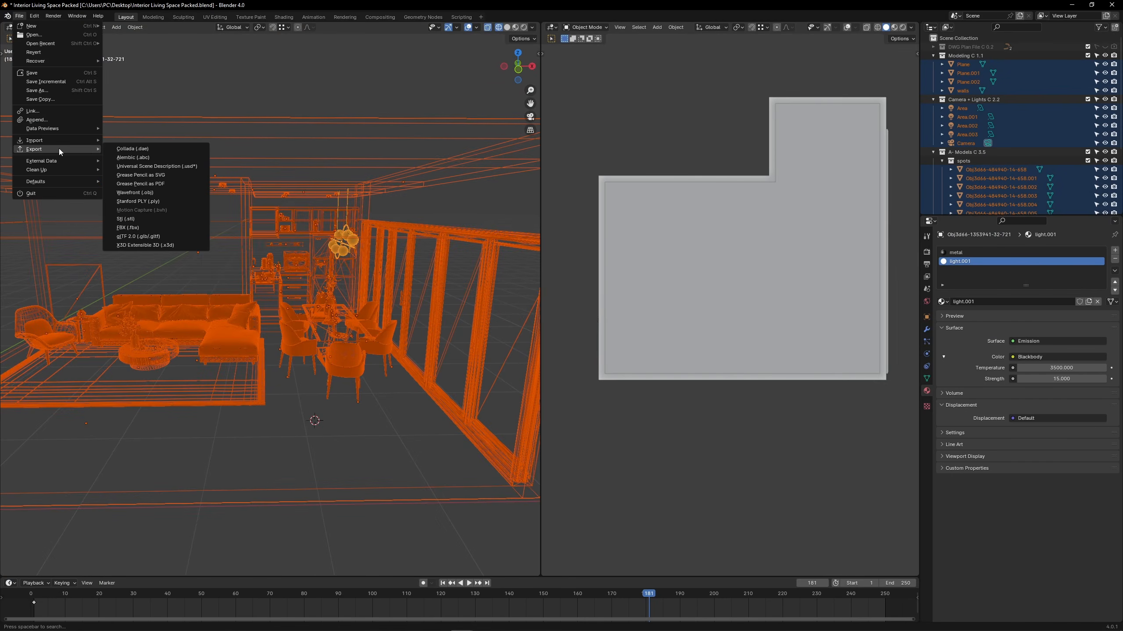
click(146, 167)
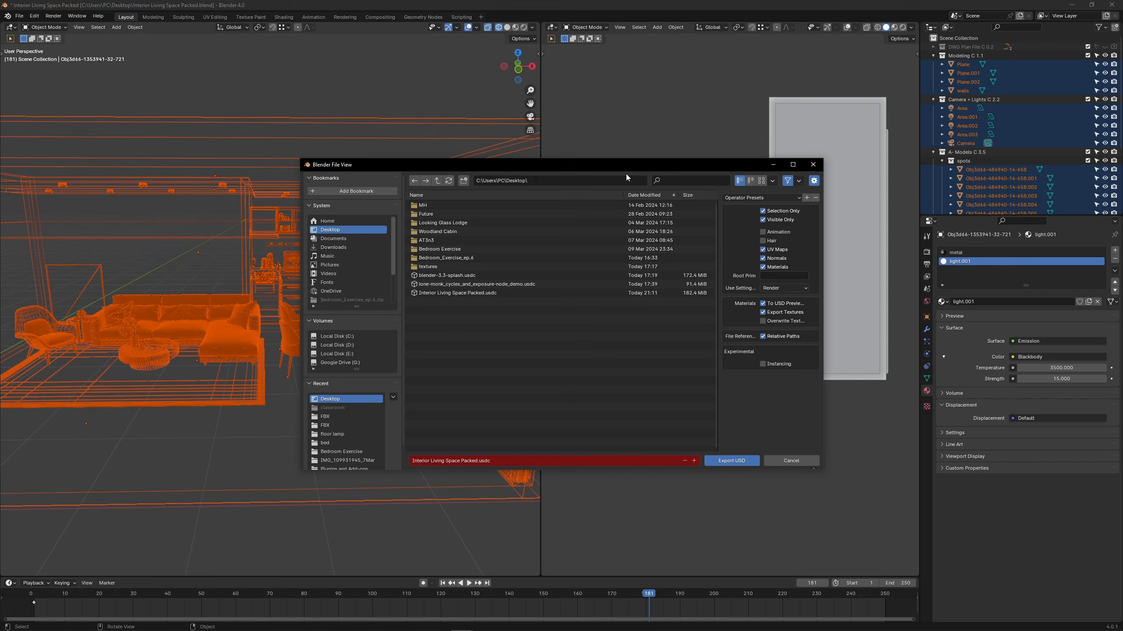
click(807, 462)
Add a cube mesh to the scene beside the room.
middle_drag(300, 341, 329, 376)
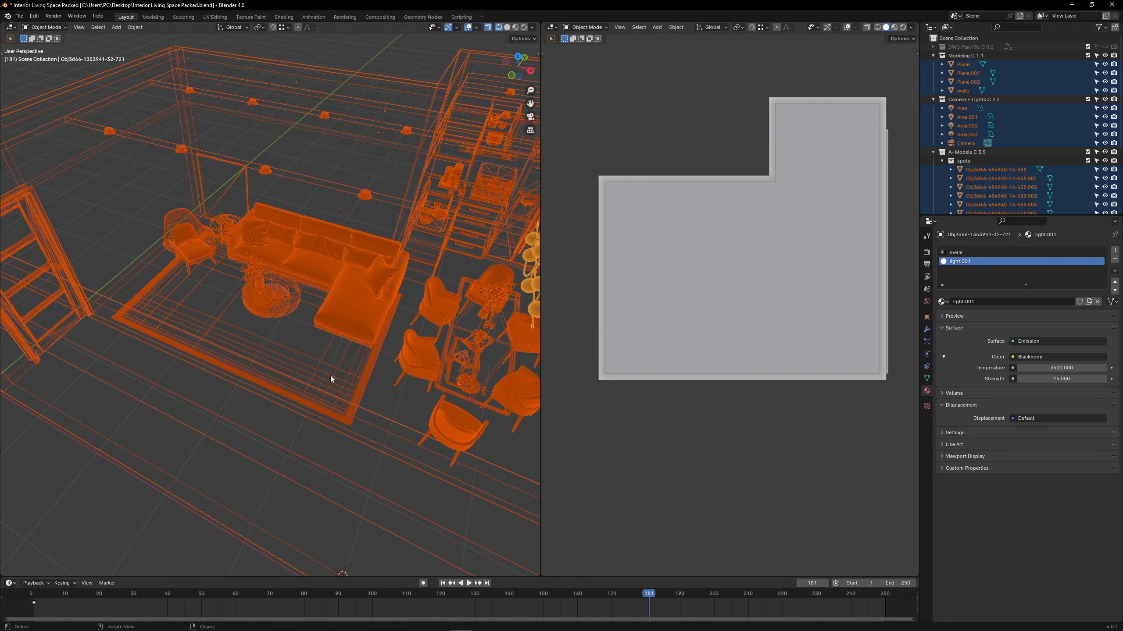
click(251, 421)
middle_drag(250, 421, 216, 381)
key(shift+a)
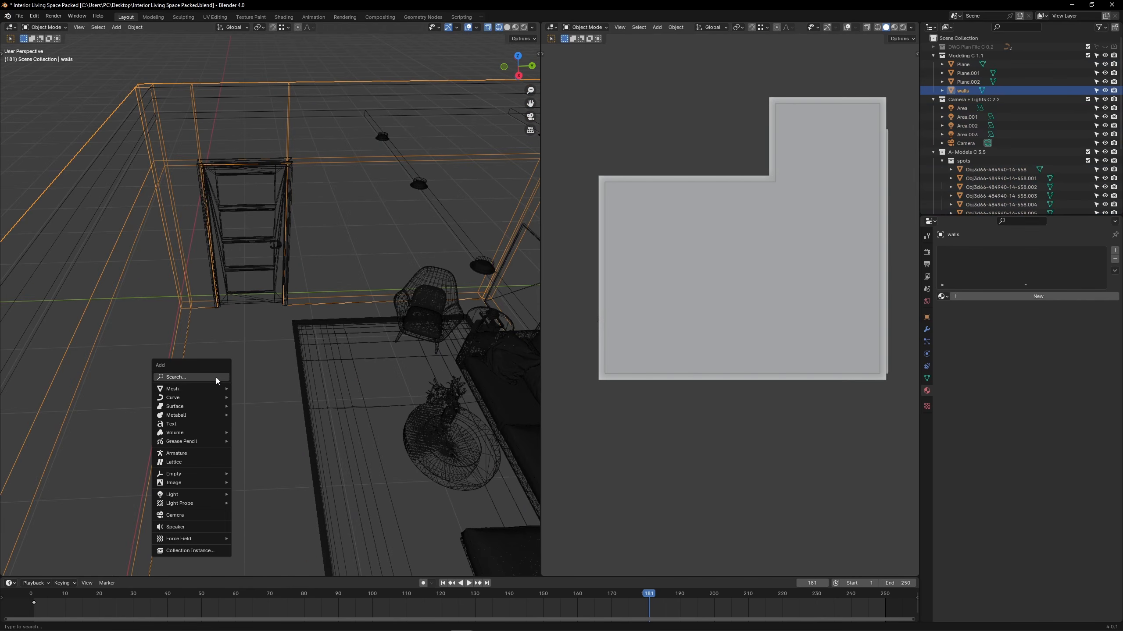
mouse_move(208, 389)
click(257, 400)
scroll(274, 390, down, 3)
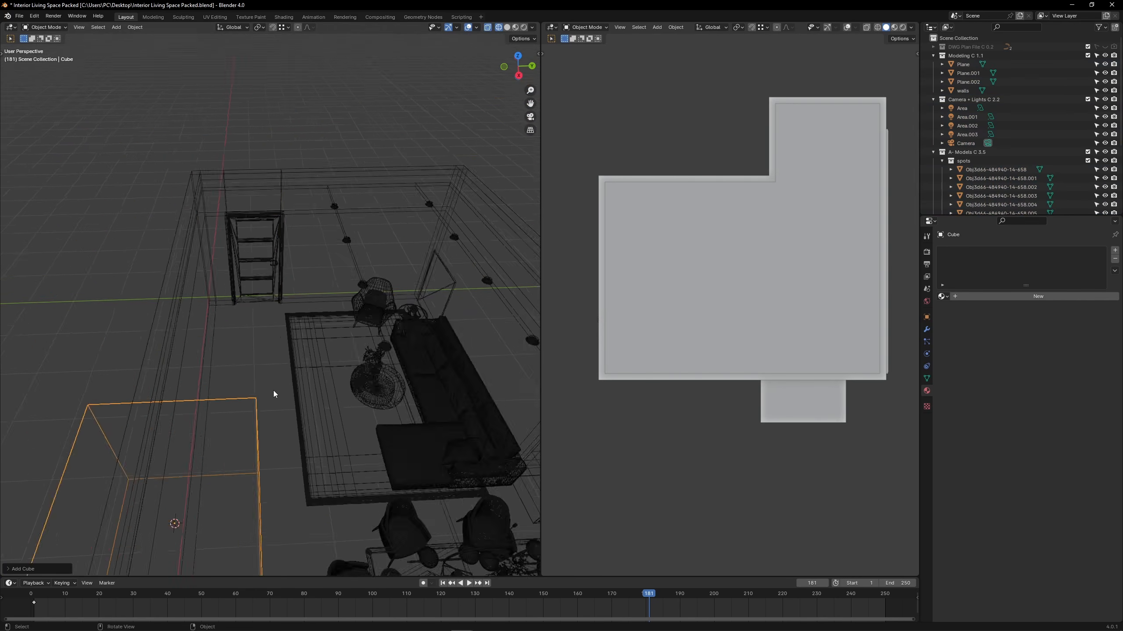
Shrink the cube horizontally while keeping its height, and raise it along the Z axis.
middle_drag(274, 390, 308, 335)
key(s)
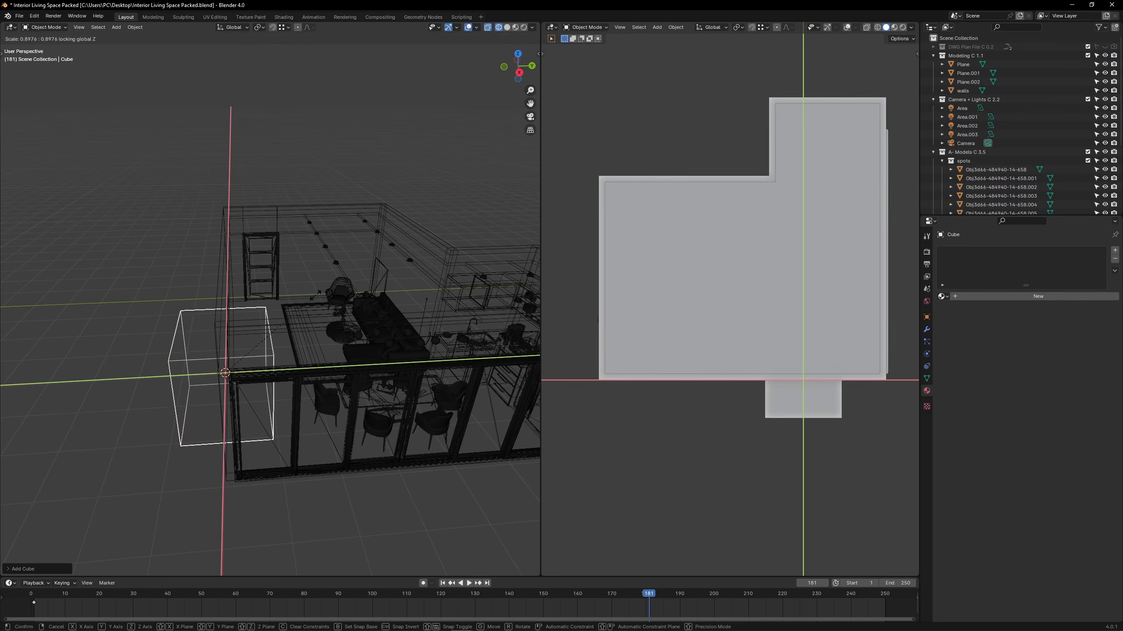
click(298, 340)
key(g)
key(z)
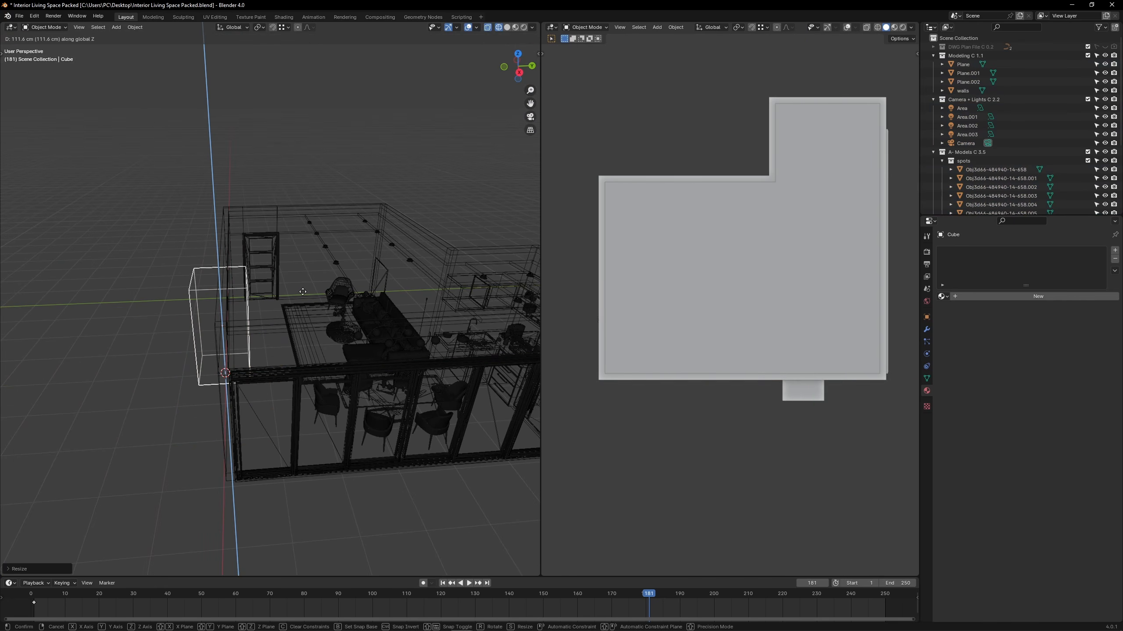
click(302, 292)
Turn on snapping and move the cube along the Z axis to line up with the room's floor.
middle_drag(302, 291, 271, 308)
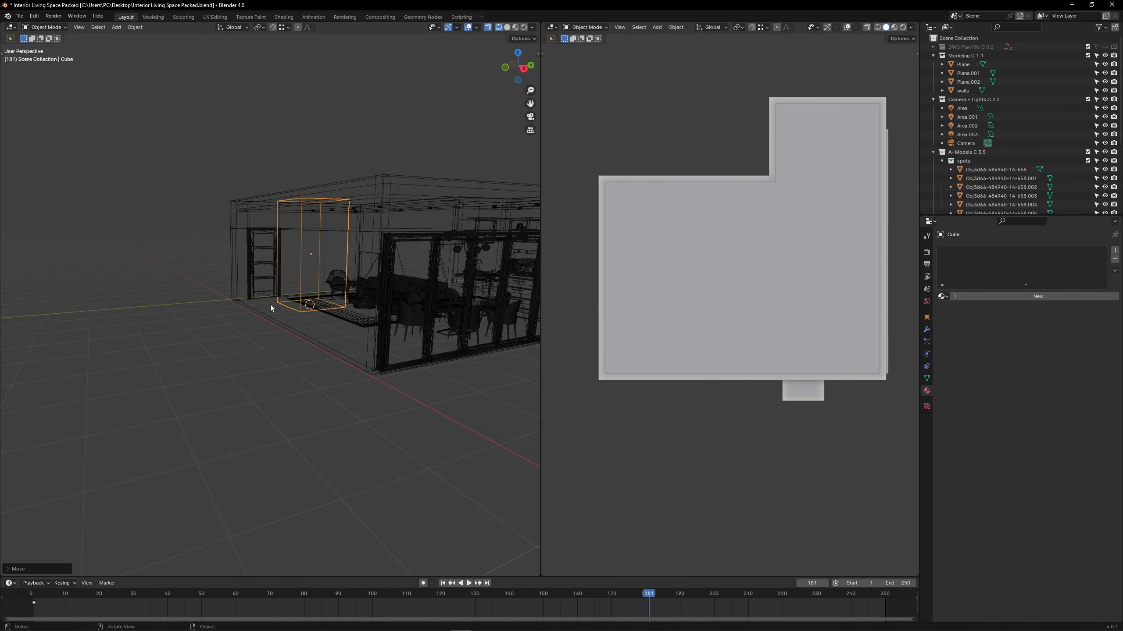
key(shift+Tab)
key(g)
key(z)
click(240, 302)
From the top view, scale the cube down and move it inside the room near the corner by the sliding windows.
middle_drag(241, 302, 356, 358)
key(KP_7)
key(s)
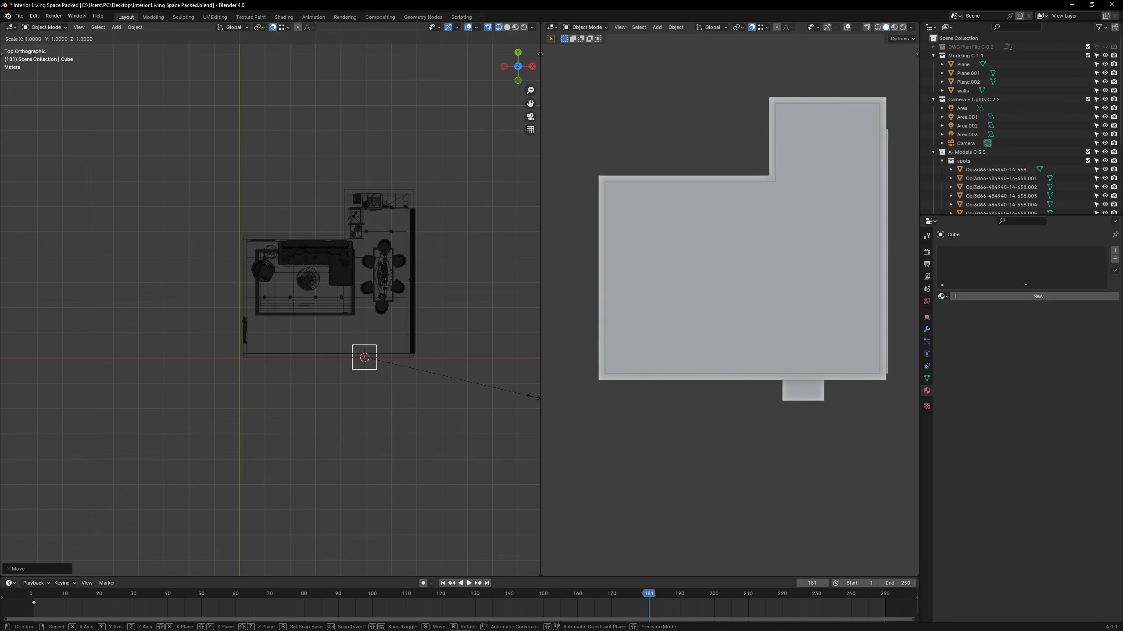
click(447, 390)
key(g)
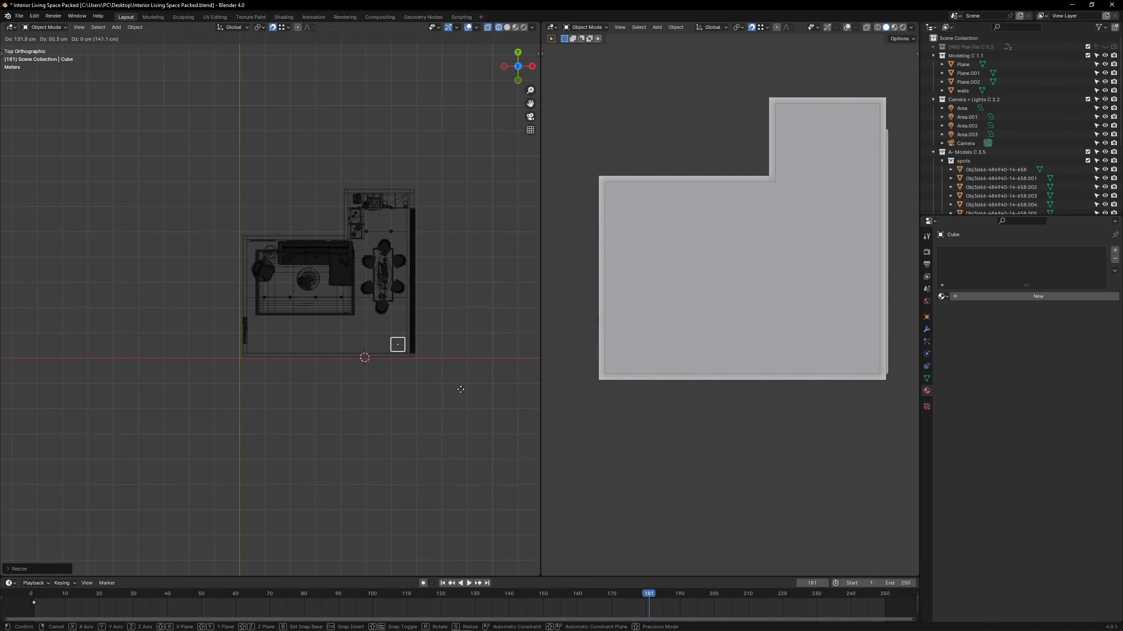
click(459, 386)
Narrow the cube in X and Y only and shift it closer to the room's corner.
key(shift+s)
key(Escape)
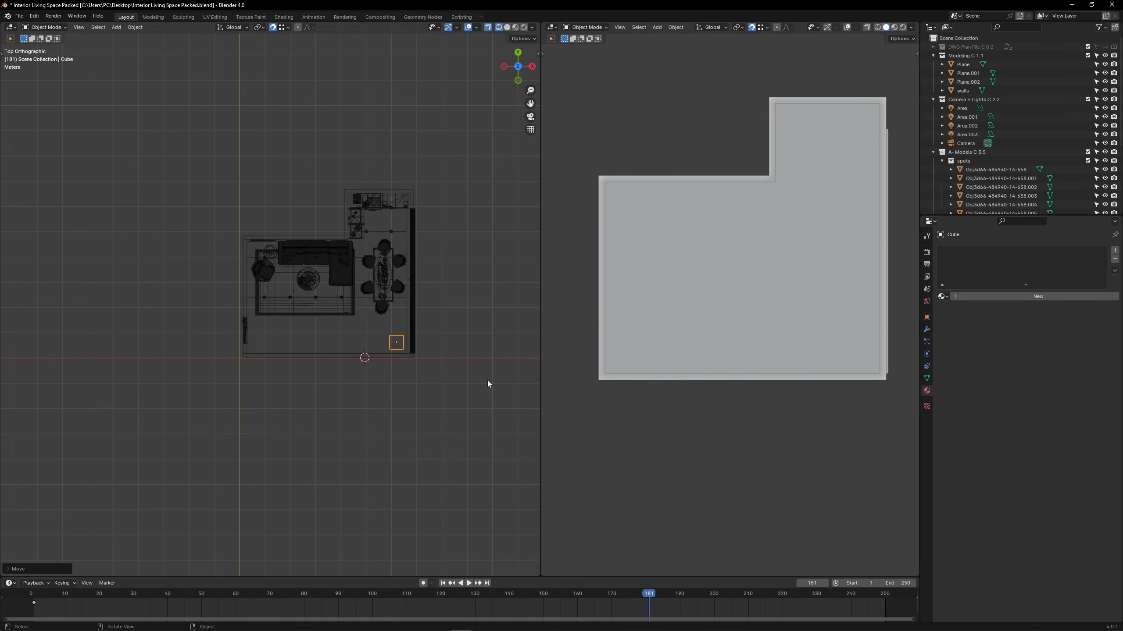
key(s)
key(shift+z)
click(447, 373)
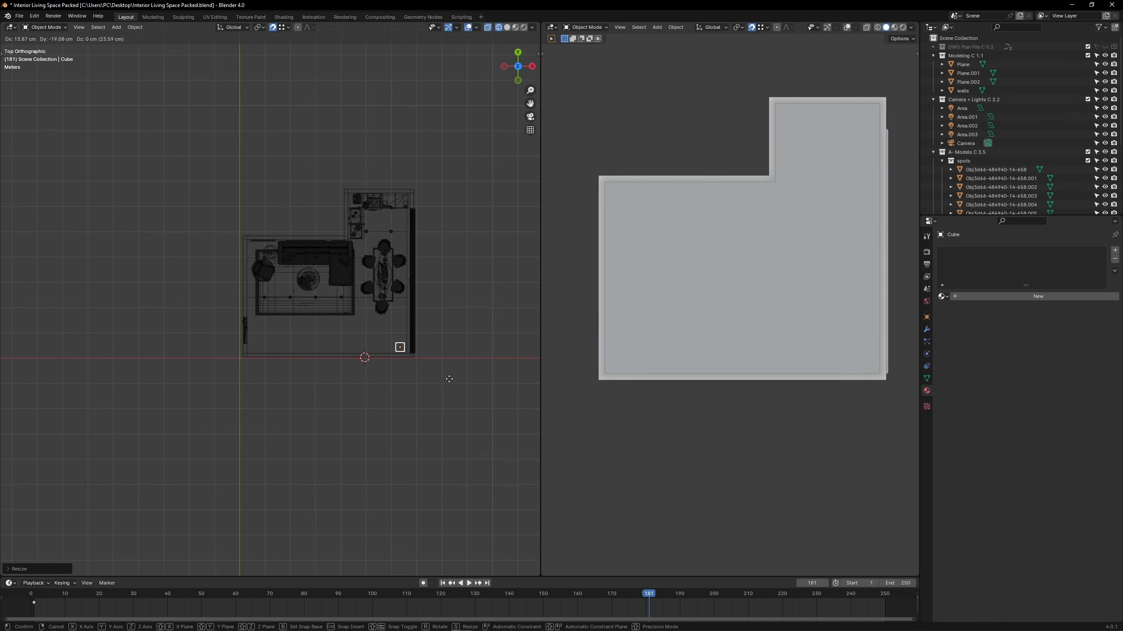
middle_drag(447, 377, 28, 66)
Export all objects as USD over Interior Living Space Packed.usdc on the Desktop, with Overwrite Textures enabled.
key(a)
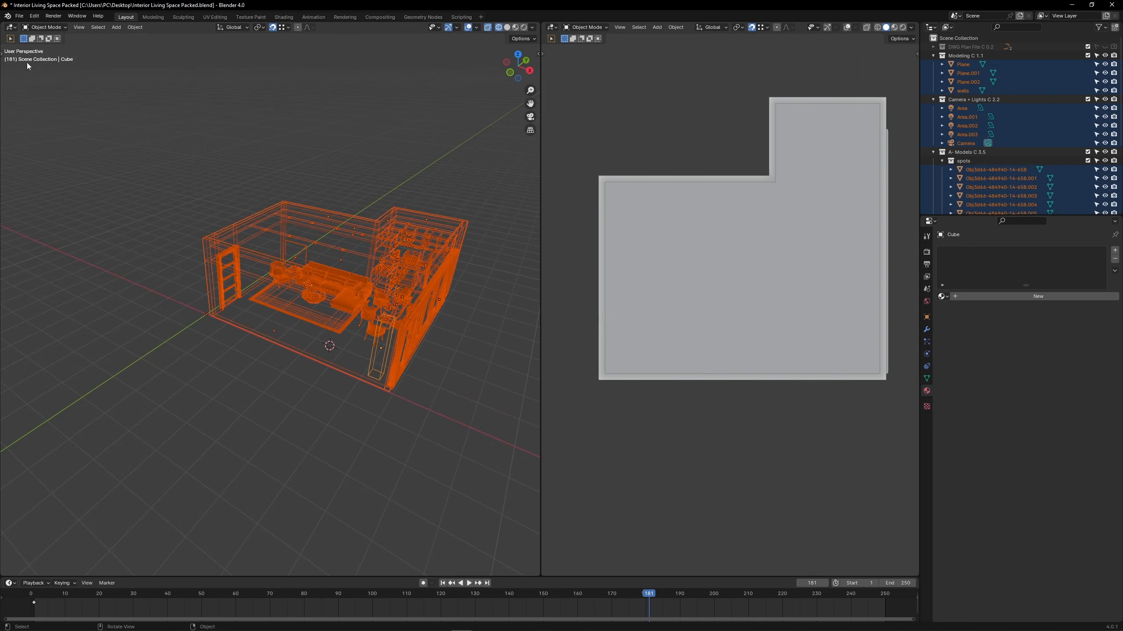
click(19, 16)
mouse_move(56, 150)
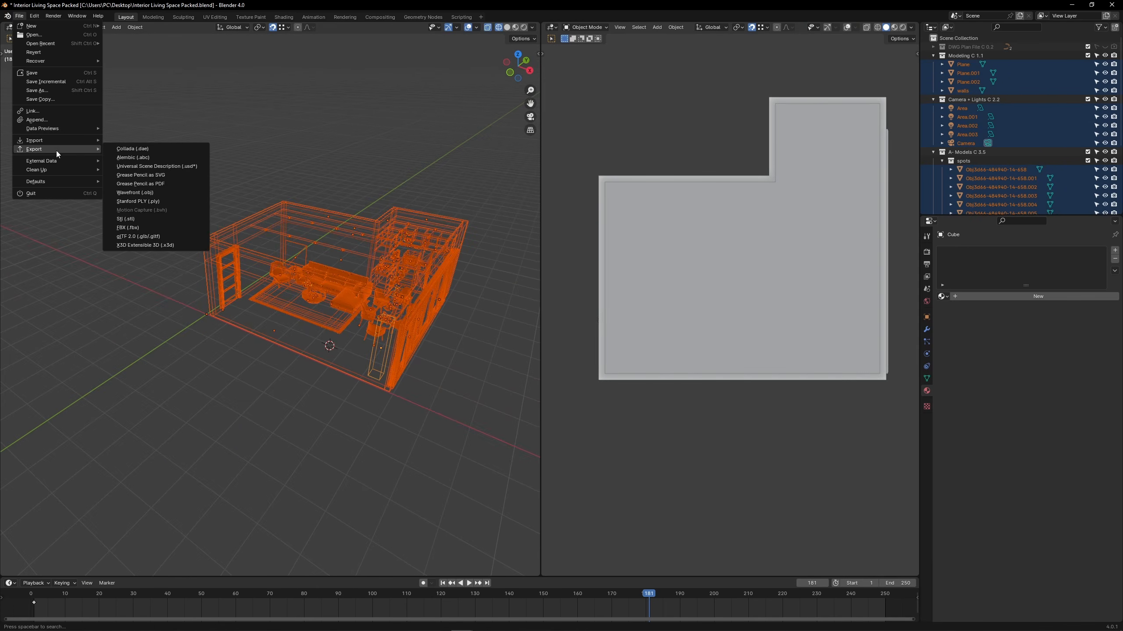
click(153, 166)
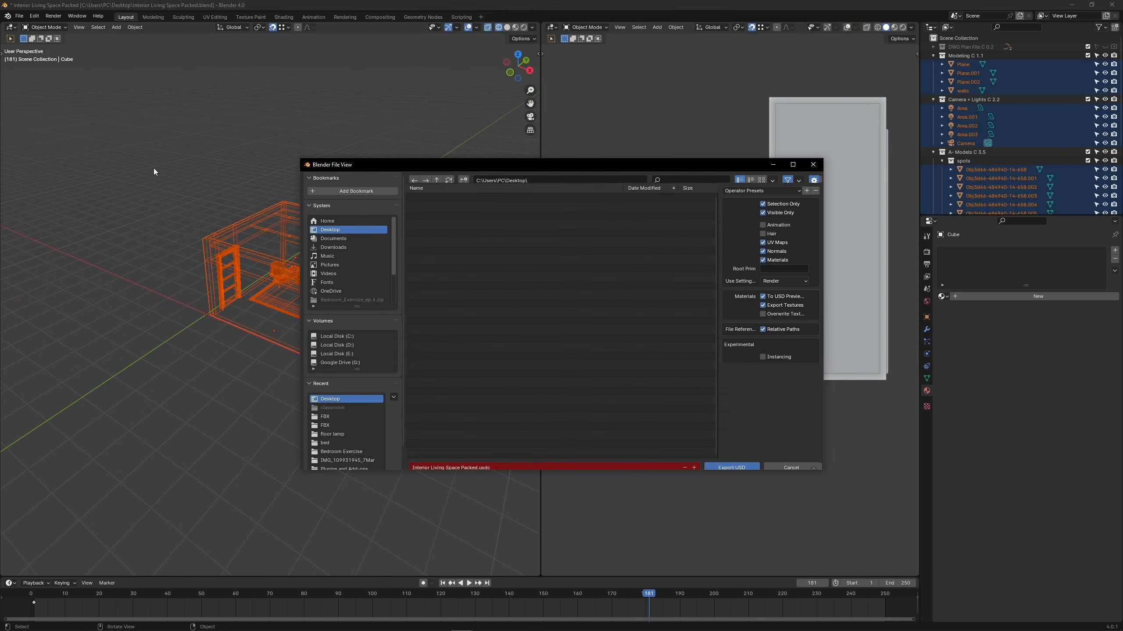
click(473, 308)
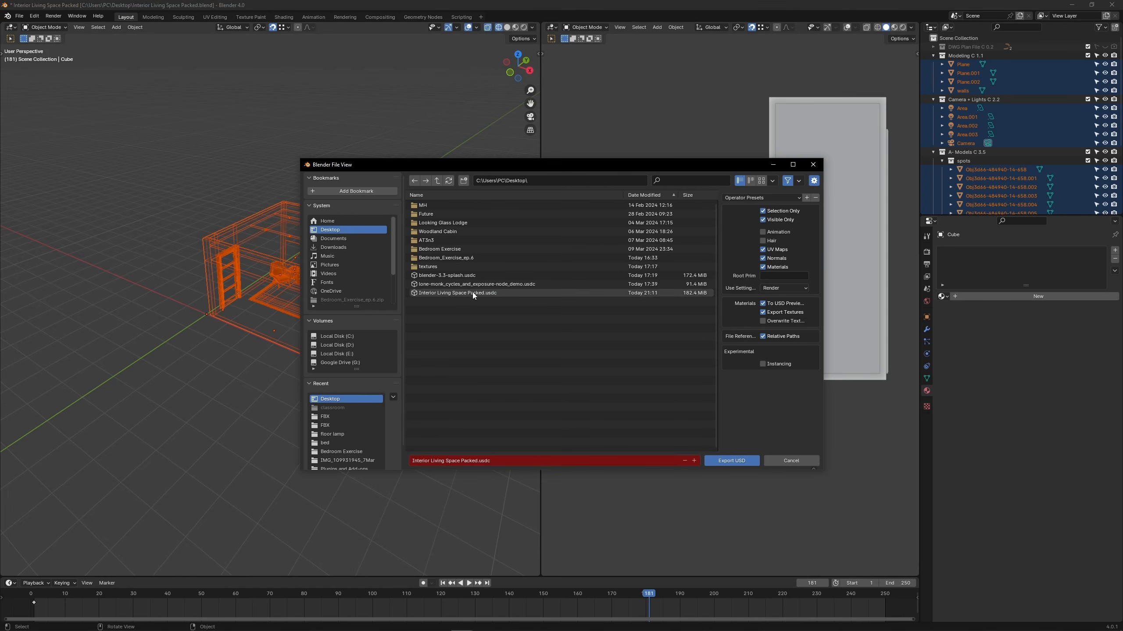
click(658, 293)
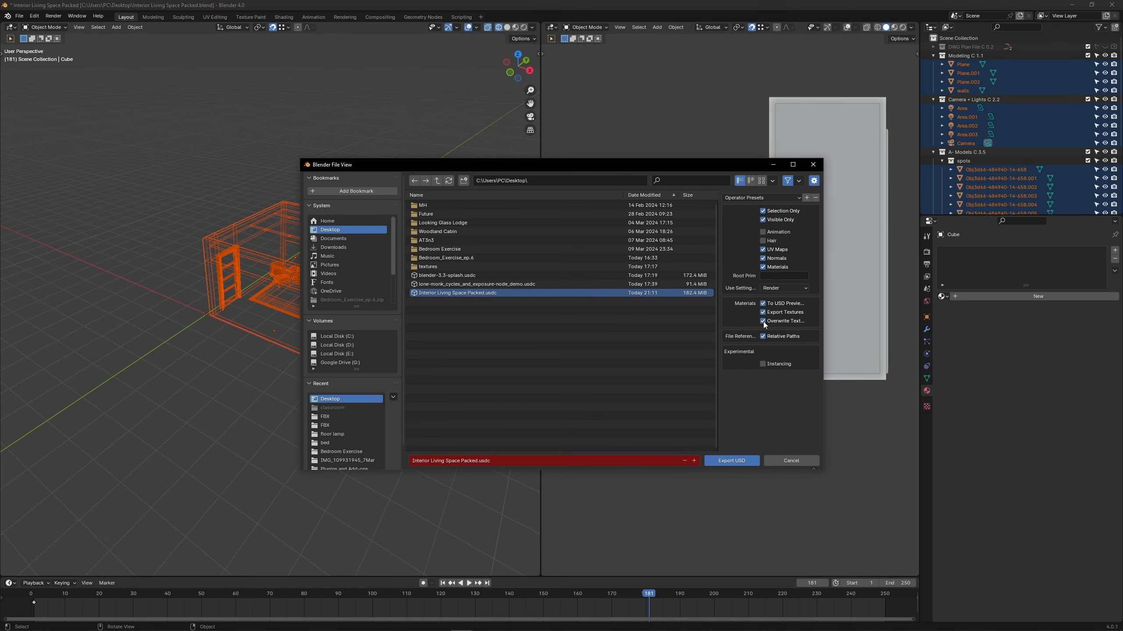
click(732, 461)
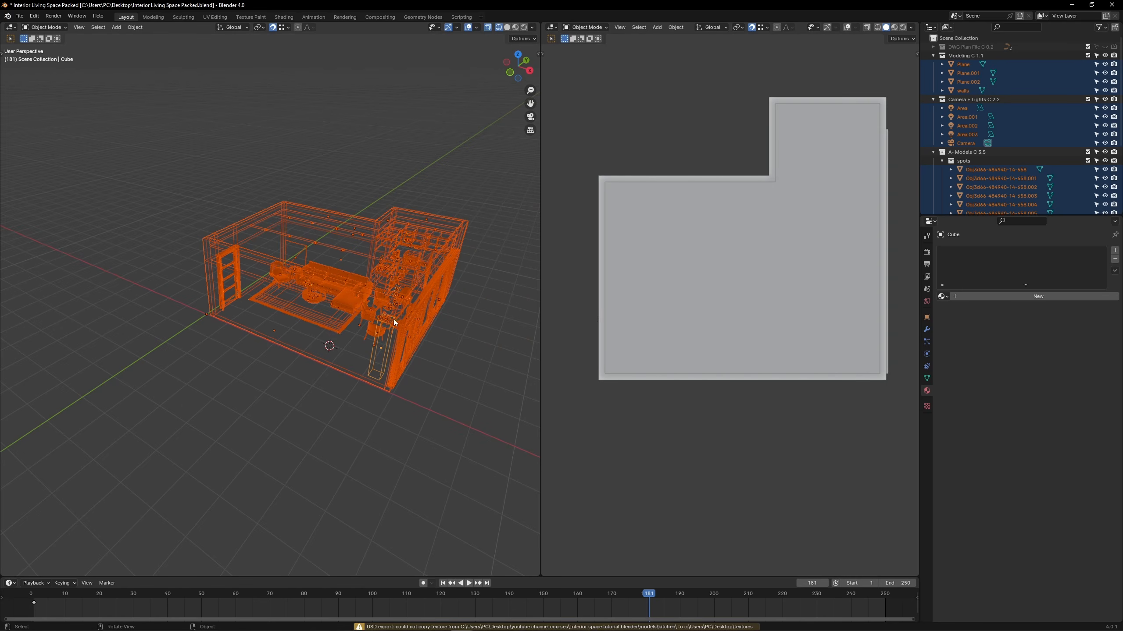
Switch to Unreal Engine and reload the USD stage with the re-exported file.
scroll(394, 322, up, 3)
middle_drag(411, 321, 387, 311)
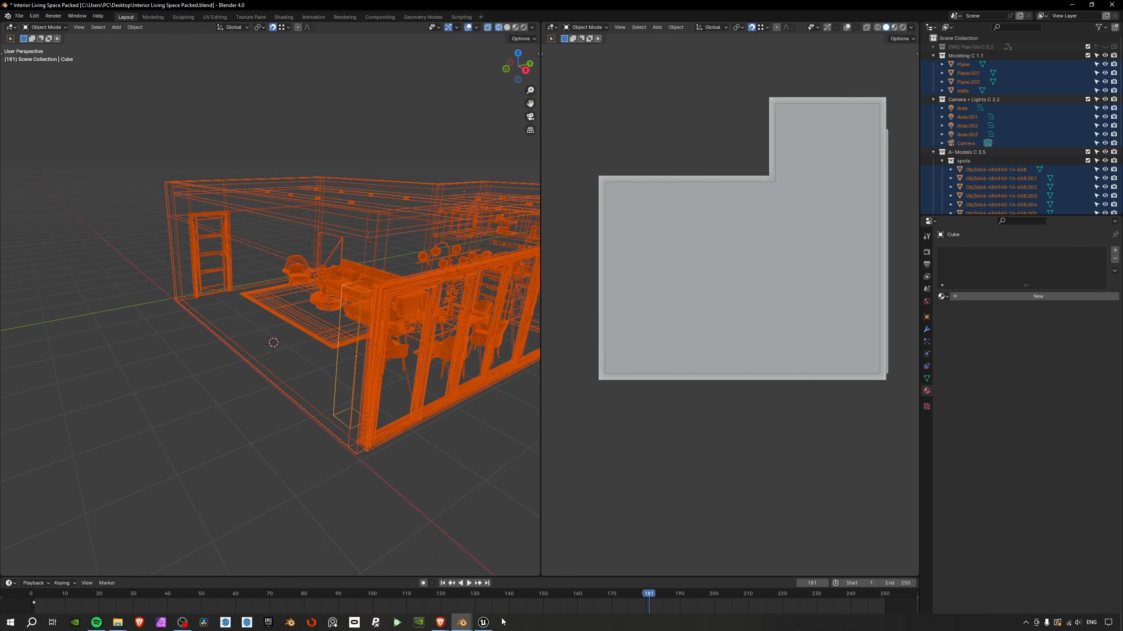
click(484, 628)
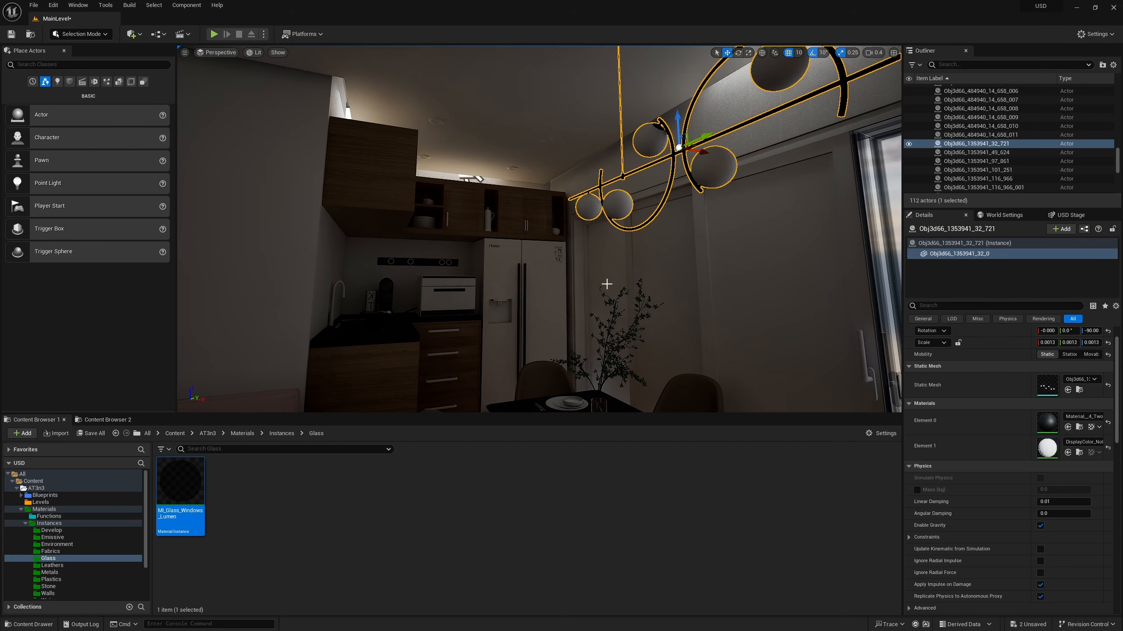
click(1084, 217)
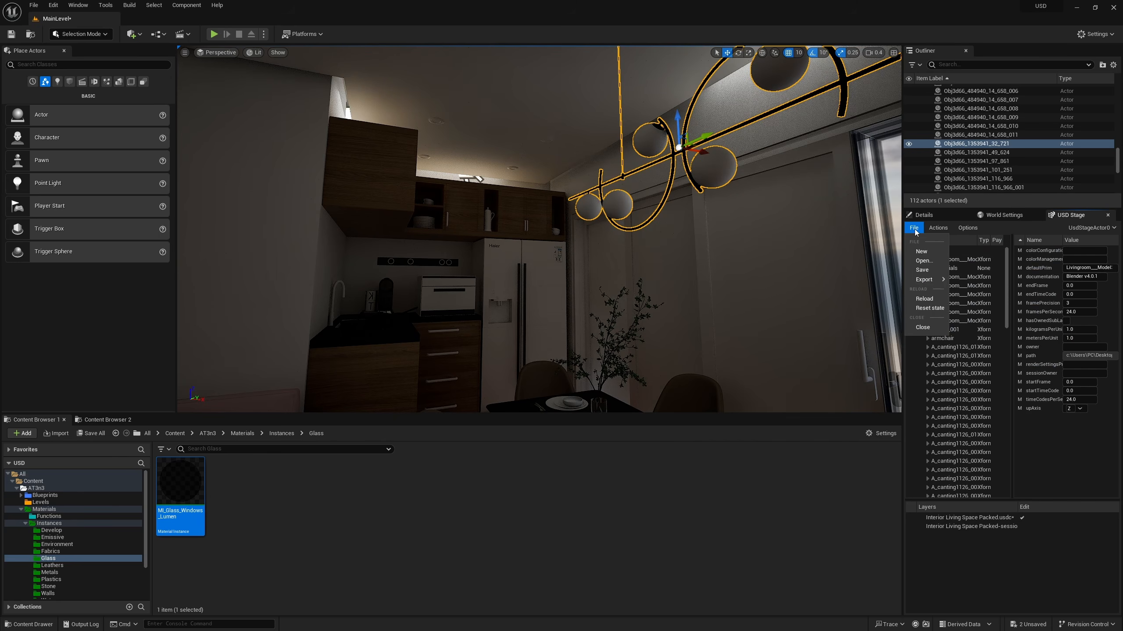
click(924, 300)
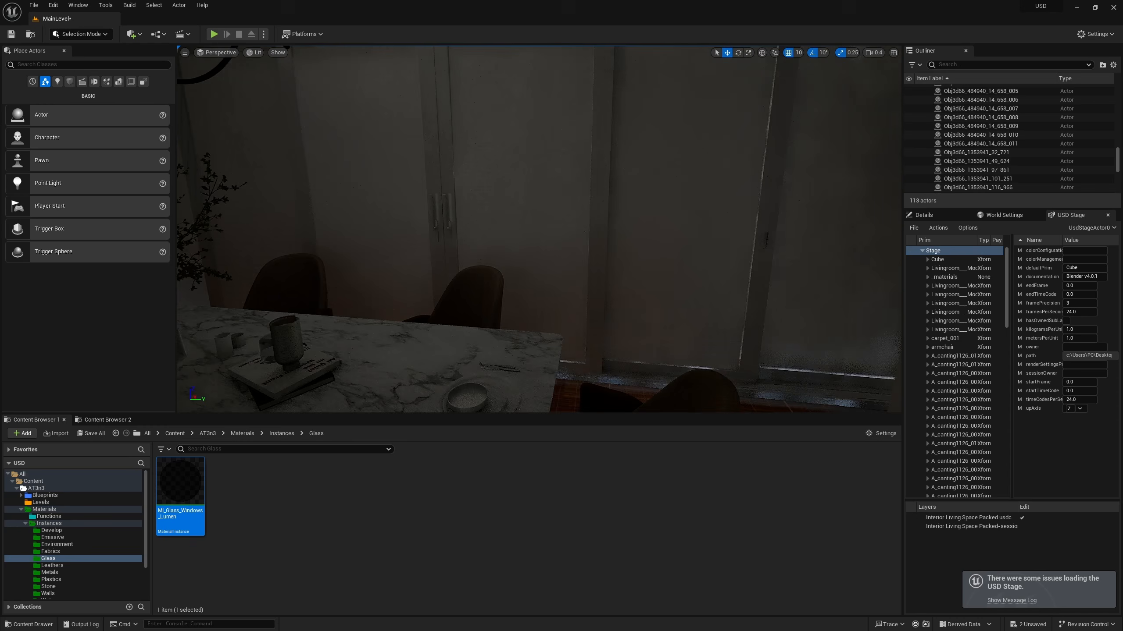
Select the sliding window panel Slide01 and examine the material elements of its mesh component.
right_drag(514, 261, 567, 271)
click(512, 245)
click(536, 230)
right_drag(536, 230, 539, 255)
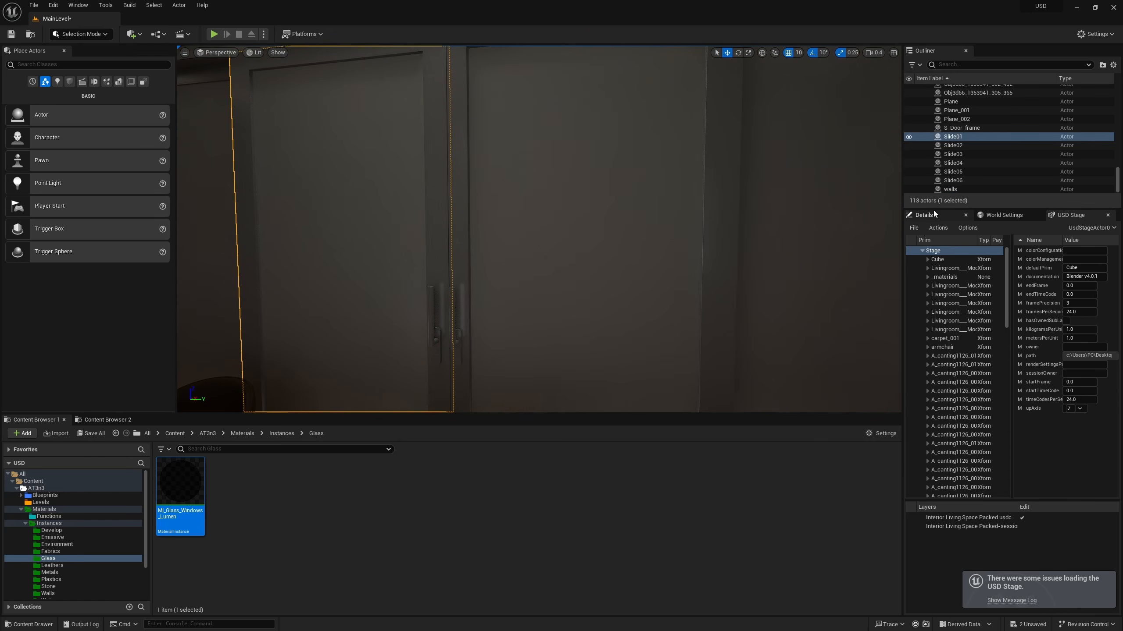
click(925, 216)
click(942, 254)
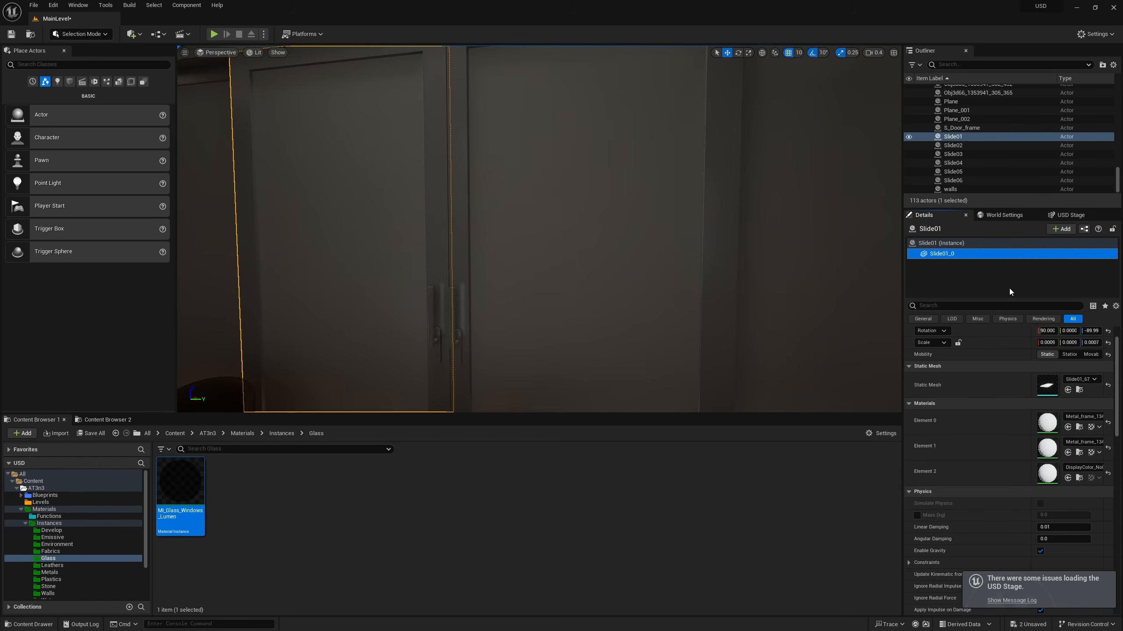
scroll(591, 319, down, 6)
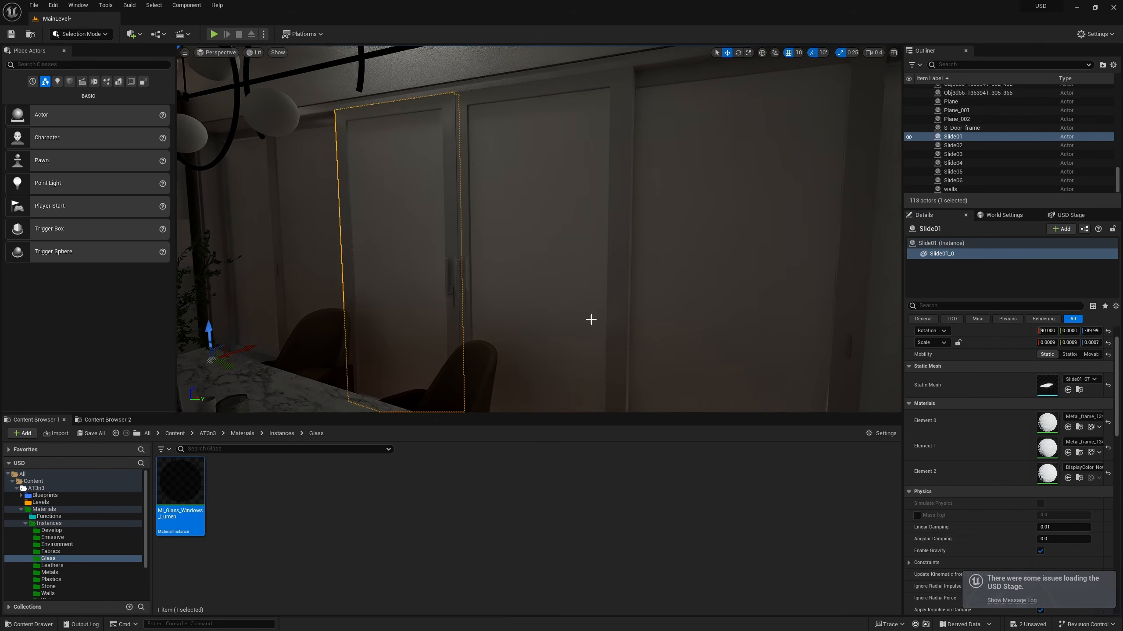
Apply the MI_Glass_Windows_Lumen material to the glass panes of the sliding windows along the dining area.
drag(203, 458, 389, 247)
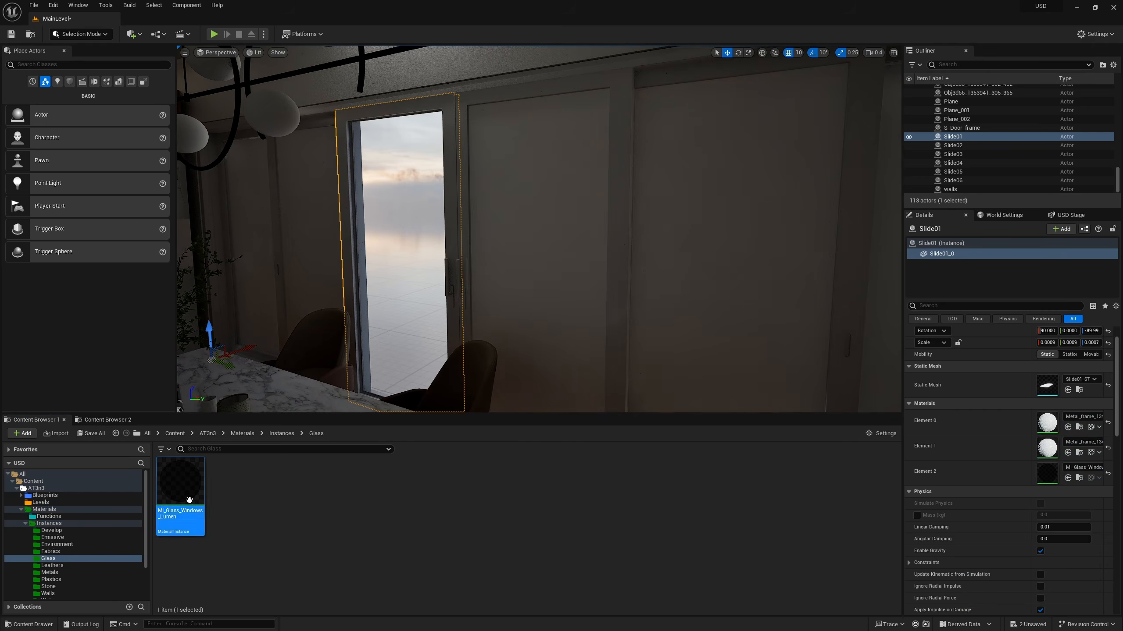
drag(189, 499, 514, 316)
scroll(584, 321, up, 6)
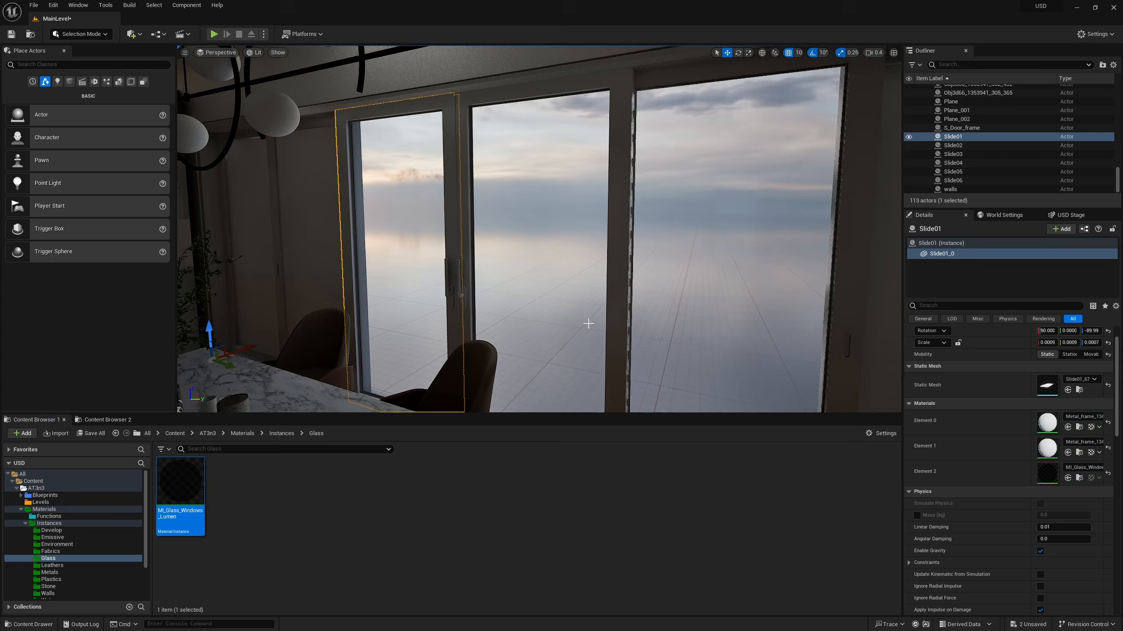
drag(183, 498, 642, 298)
right_drag(641, 297, 398, 310)
drag(181, 486, 599, 298)
drag(184, 474, 493, 267)
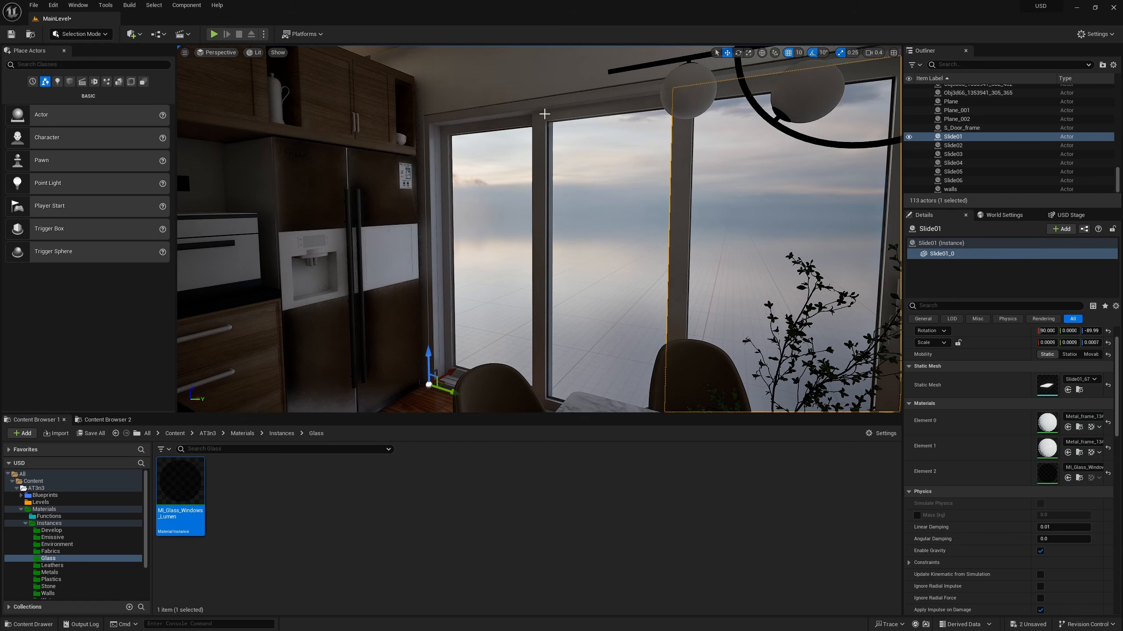
Select the window panels Slide05 and Slide06 together and check their shared details.
click(540, 127)
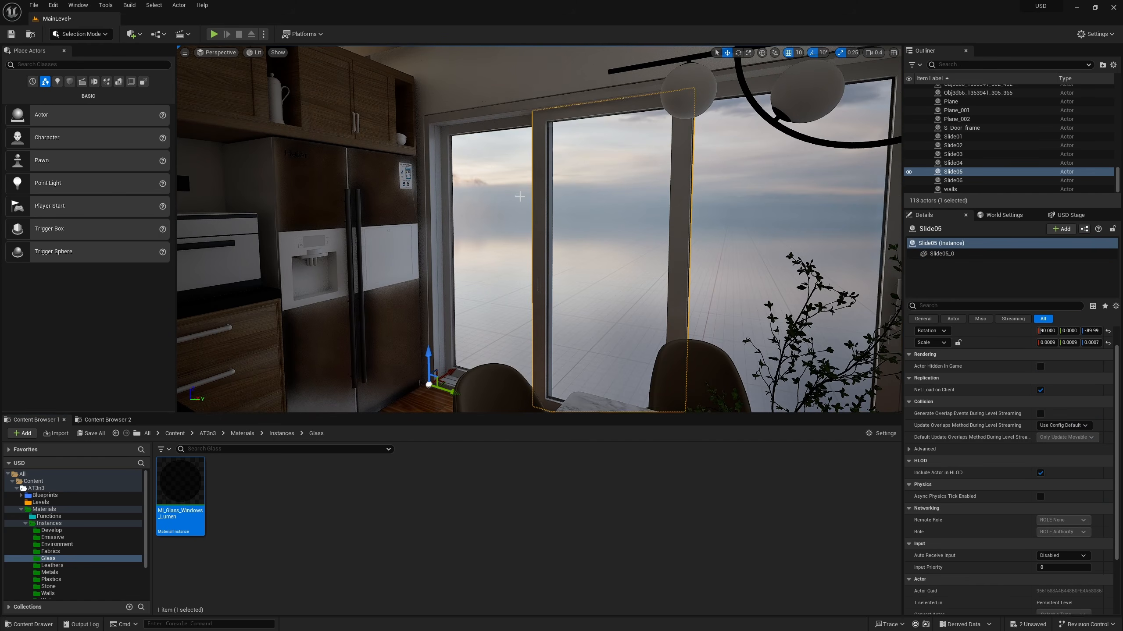
click(439, 165)
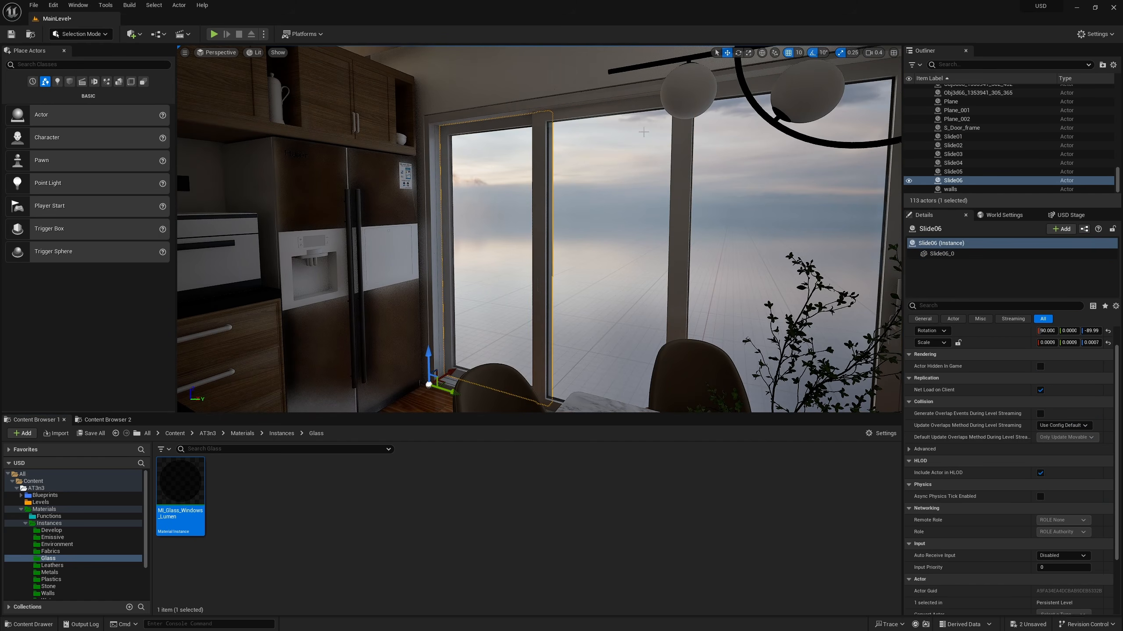
ctrl+click(635, 110)
key(d)
right_drag(635, 110, 730, 114)
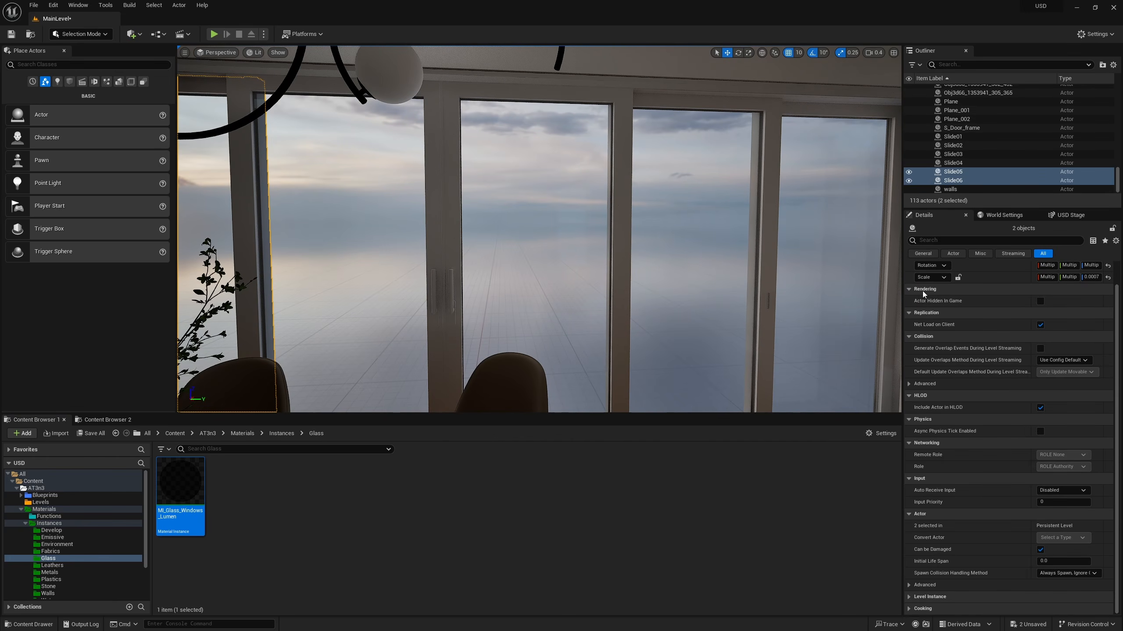
key(s)
right_drag(552, 186, 311, 157)
Select the mesh component of window panel Slide06 and browse to the Metals material instances.
click(405, 170)
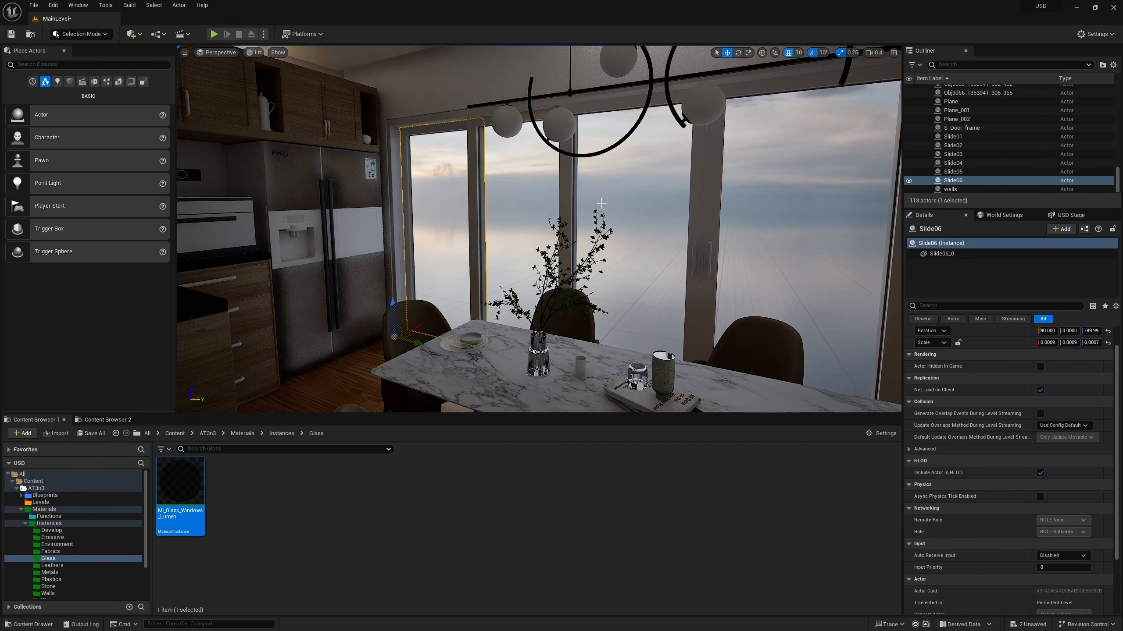
click(939, 254)
key(w)
right_drag(663, 230, 694, 191)
scroll(67, 562, down, 1)
scroll(62, 555, down, 2)
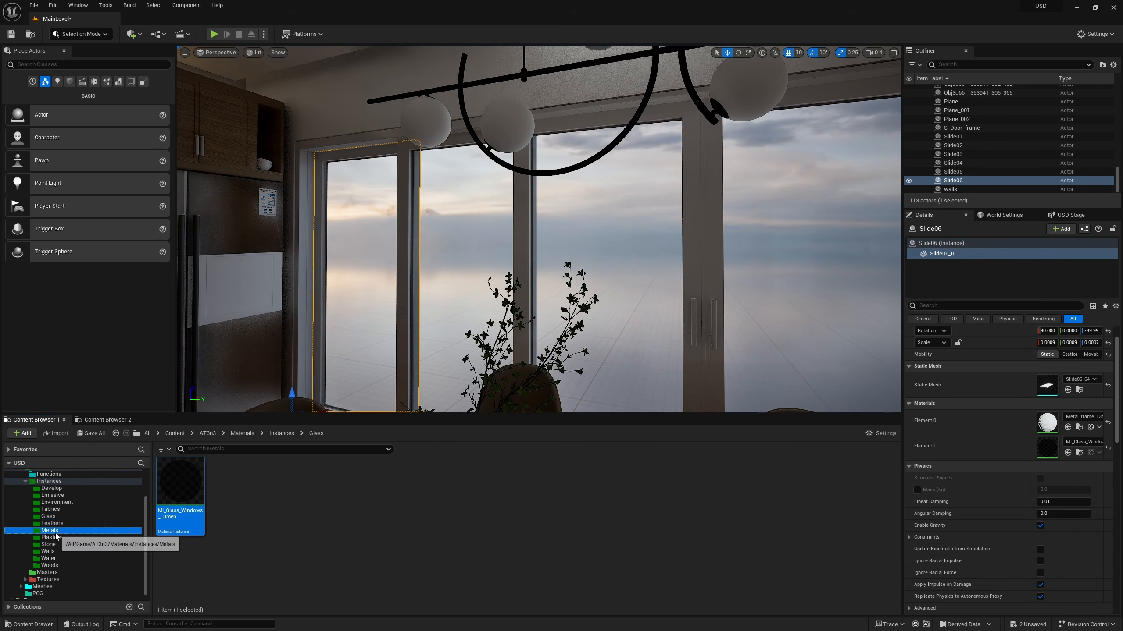
Try MI_Metal_Aged and MI_Metal_Black on the window frames, and undo the material assignments.
key(w)
right_drag(376, 287, 442, 303)
click(180, 473)
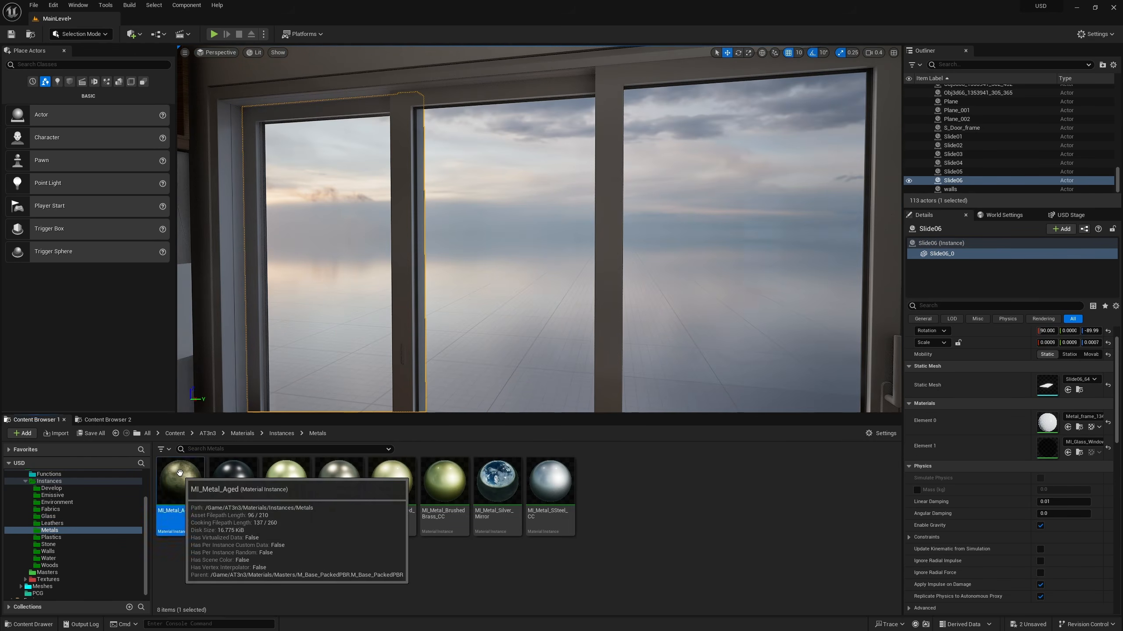
drag(180, 473, 399, 283)
key(a)
right_drag(399, 283, 438, 266)
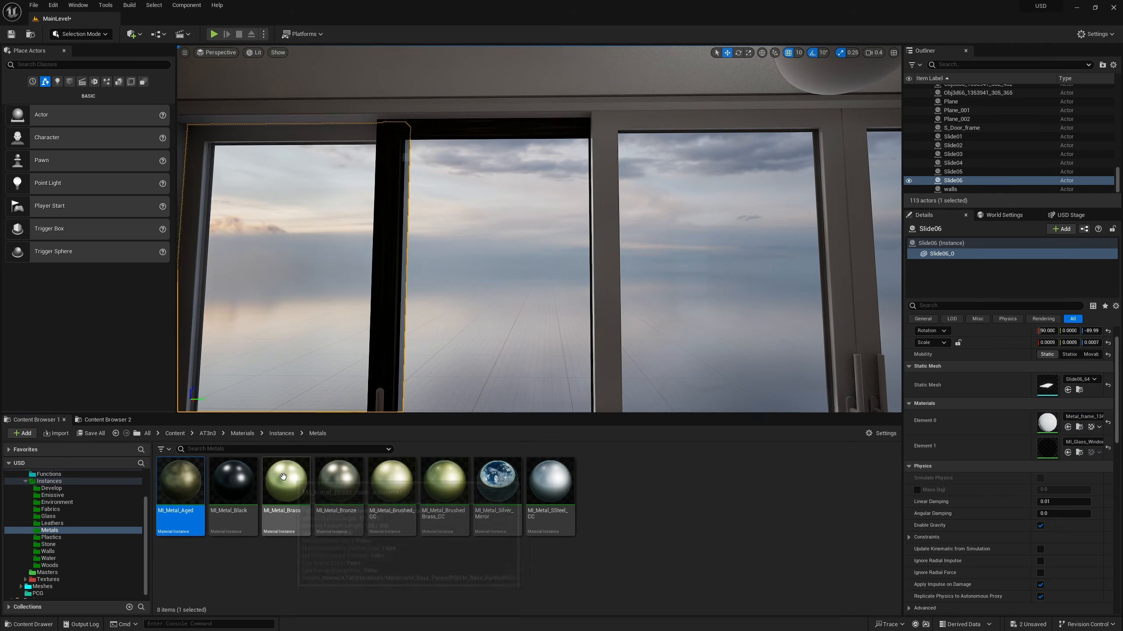
drag(233, 482, 206, 155)
right_drag(206, 155, 289, 179)
key(s)
key(w)
key(ctrl+z)
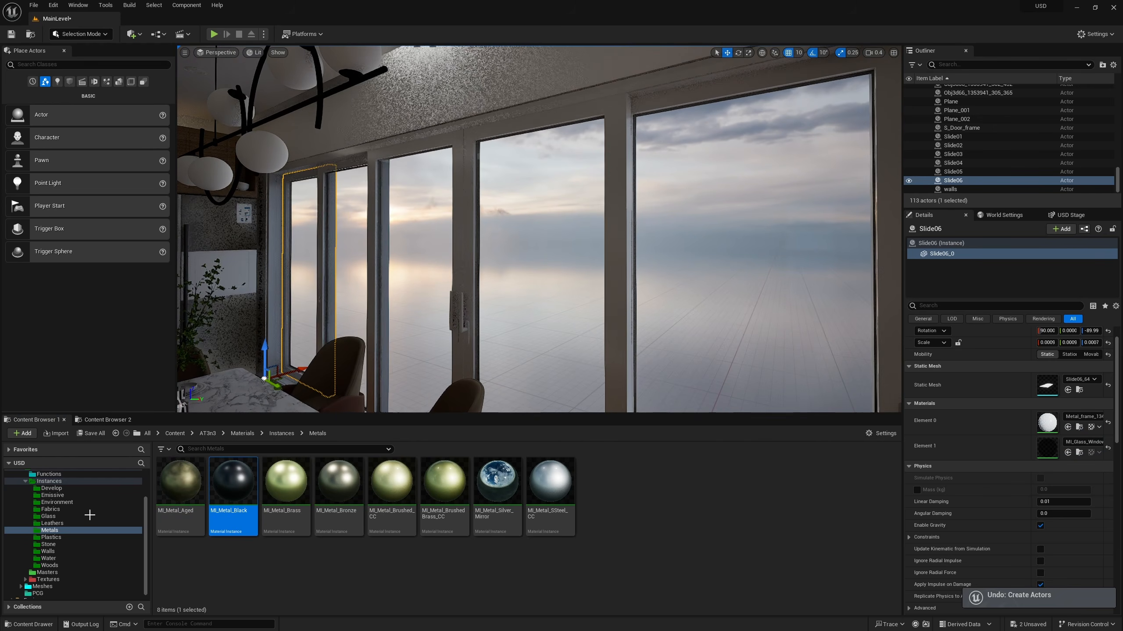
Apply the MI_Lookdev_White material from the Develop instances to the sliding window frames beside the dining table.
click(51, 488)
click(444, 482)
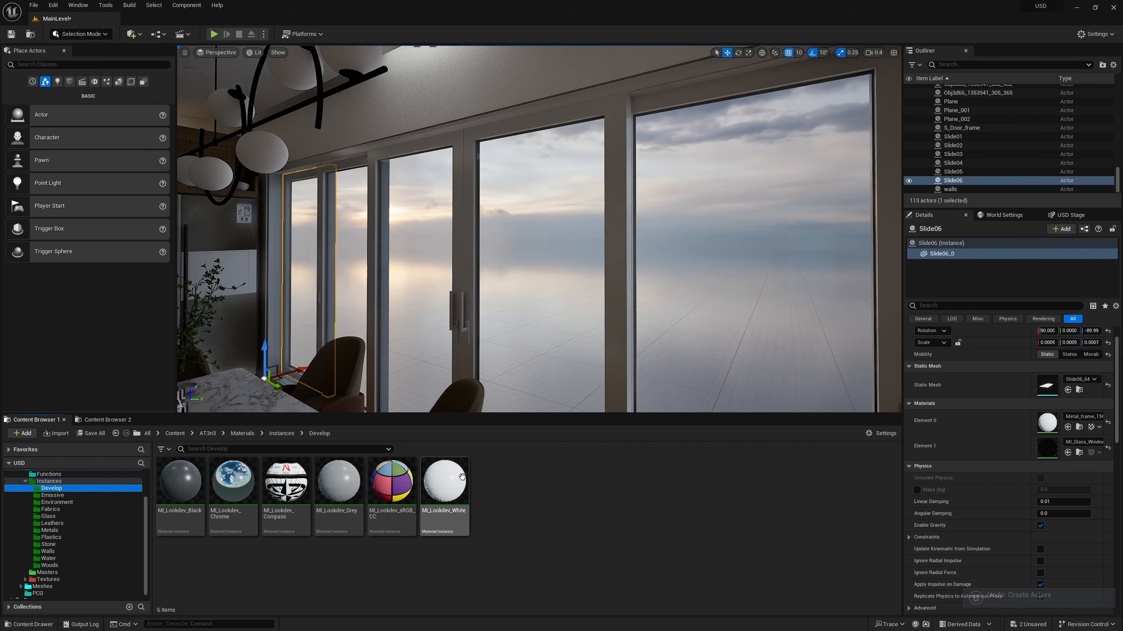
drag(444, 482, 331, 189)
drag(441, 457, 319, 117)
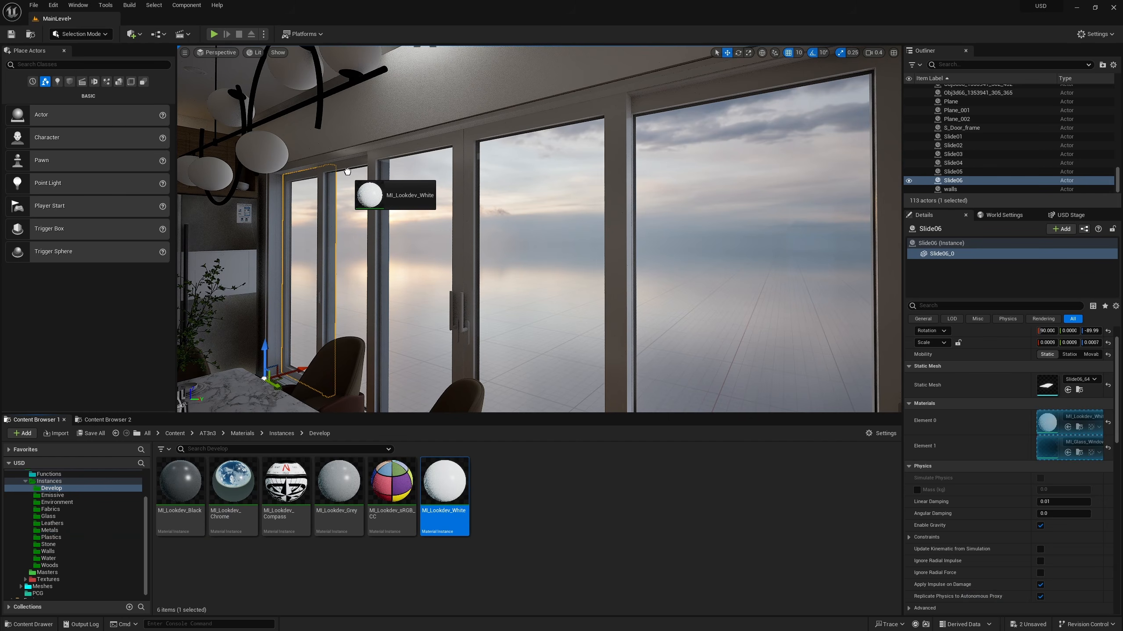
drag(348, 163, 349, 163)
drag(454, 463, 437, 143)
drag(447, 499, 613, 113)
Apply MI_Lookdev_White to the remaining window frames toward the corner with the white column.
right_drag(612, 112, 698, 101)
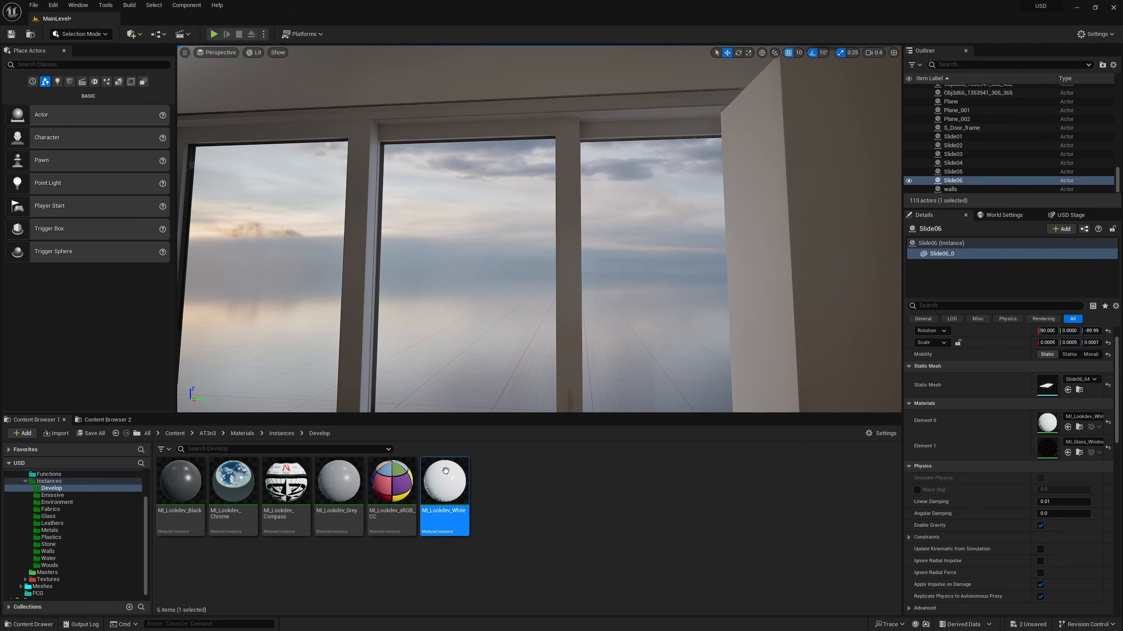
drag(445, 470, 546, 154)
right_drag(565, 137, 663, 115)
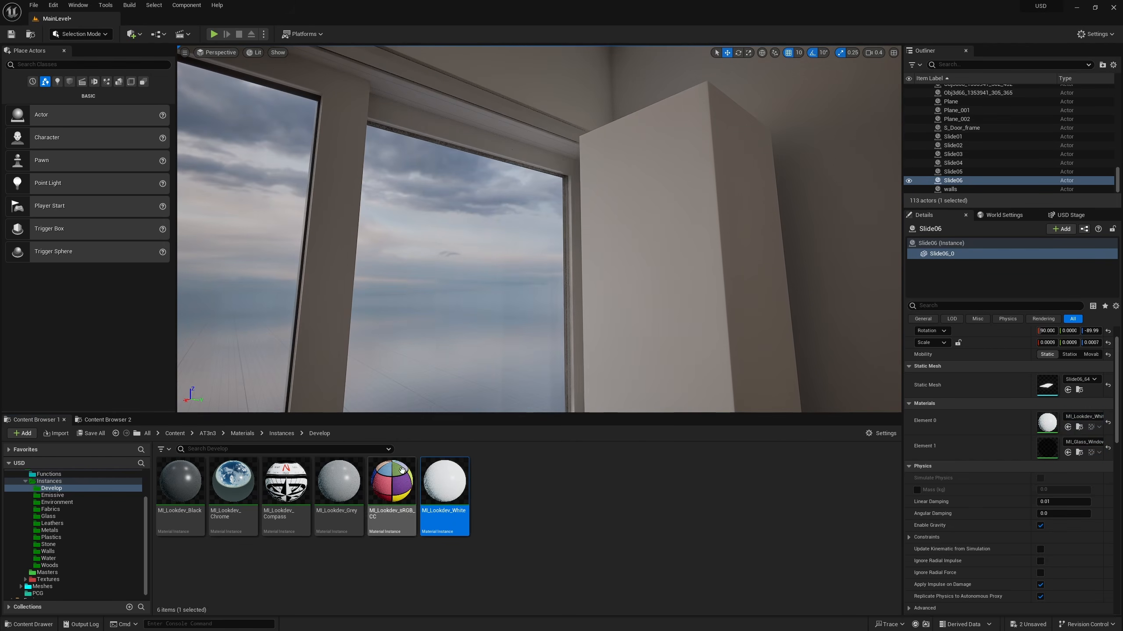
drag(442, 491, 525, 151)
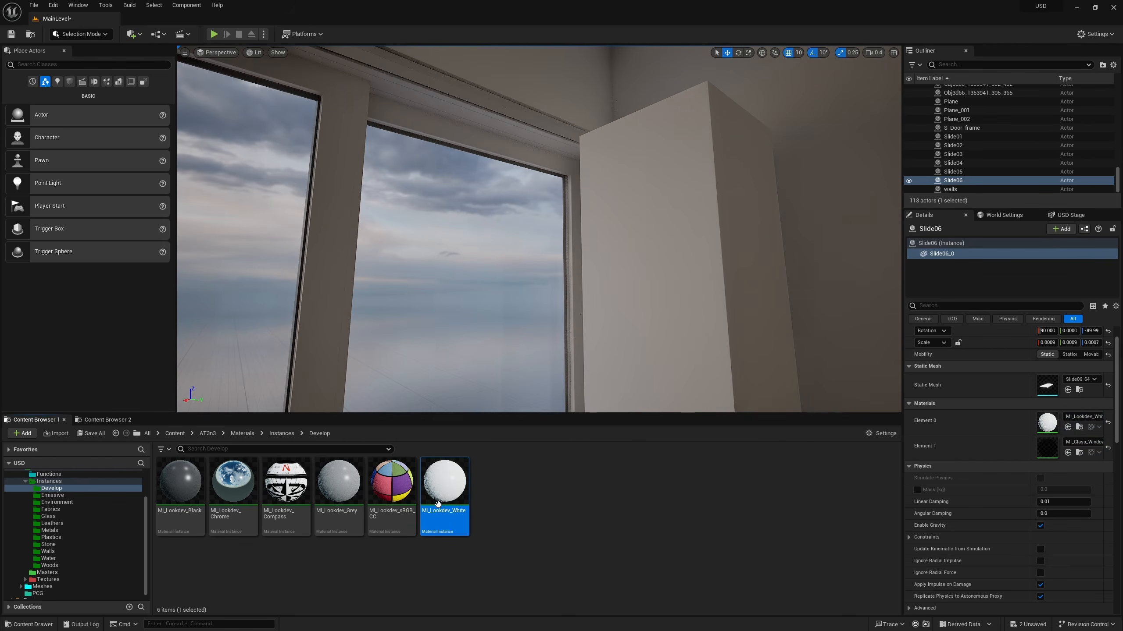
drag(444, 502, 524, 146)
Delete the white column Cube standing in the corner beside the windows.
right_drag(520, 120, 528, 139)
click(554, 188)
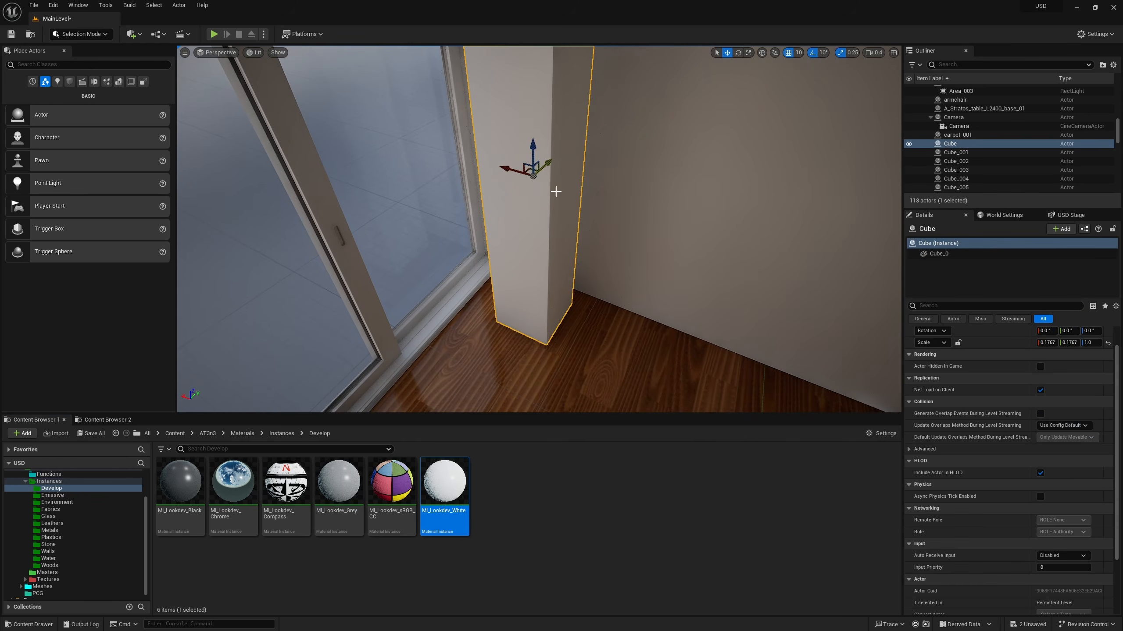
right_drag(553, 188, 393, 144)
right_drag(624, 317, 455, 314)
key(Delete)
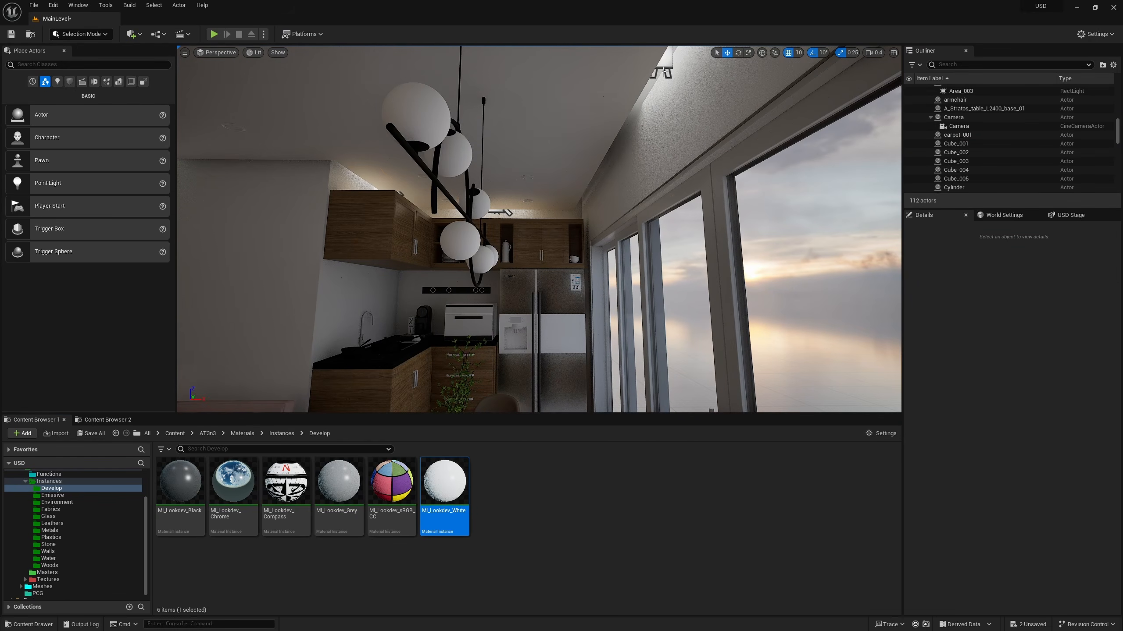
Resize the rect light Area_001 in the ceiling cove above the windows to source width 612 and source height 2.
click(664, 72)
right_drag(664, 72, 709, 29)
click(575, 166)
right_drag(574, 166, 564, 146)
scroll(548, 203, down, 3)
key(e)
scroll(545, 208, up, 1)
key(q)
key(s)
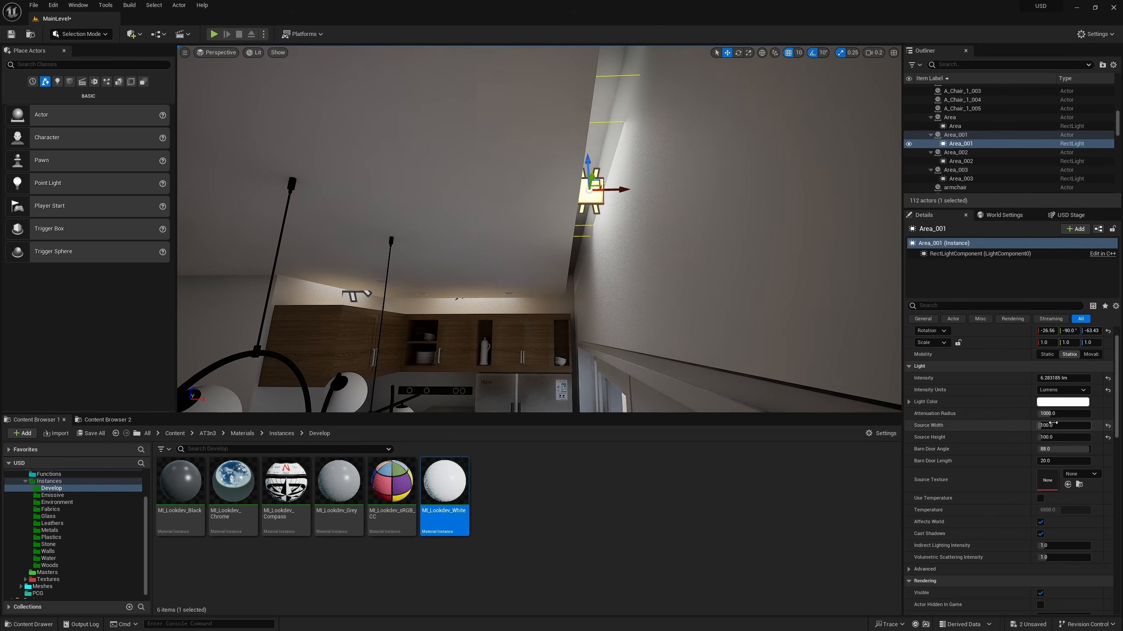
drag(1052, 424, 1087, 425)
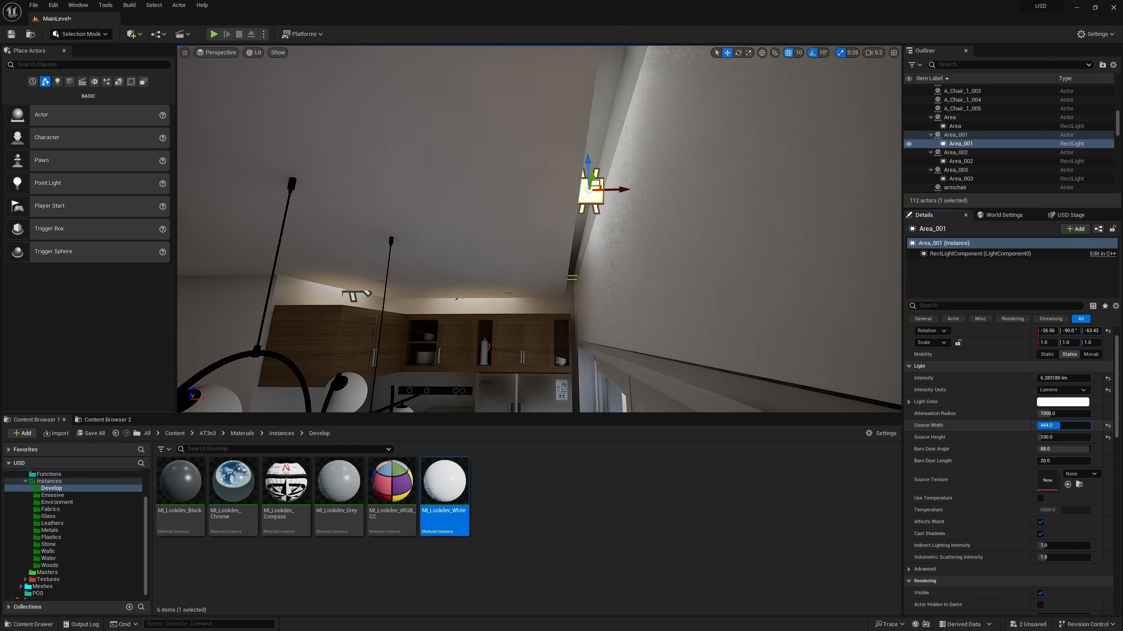
right_drag(584, 303, 561, 276)
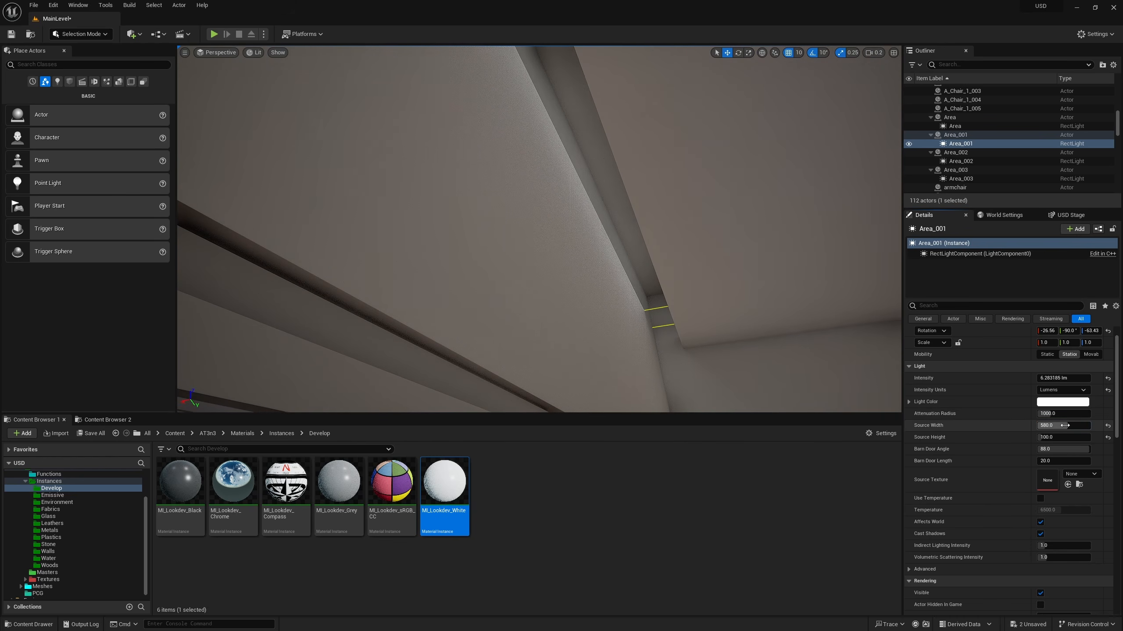
drag(1039, 437, 1012, 437)
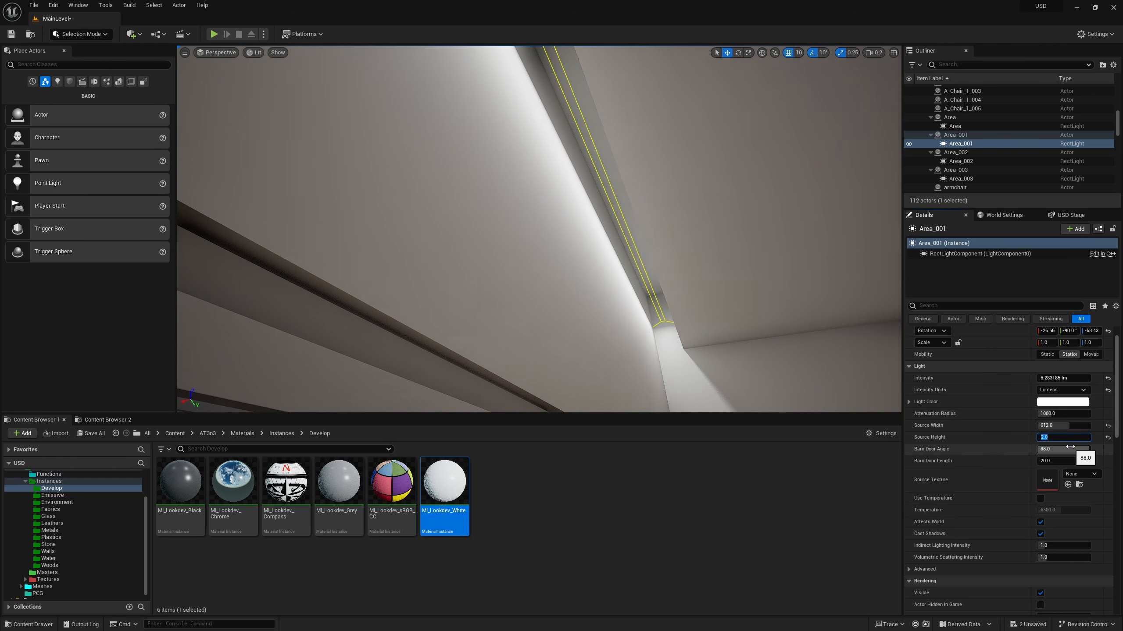
Resize the rect light Area in the ceiling recess above the kitchen cabinets to source width 228 and source height 4.
right_drag(818, 336, 566, 385)
key(w)
scroll(636, 381, up, 3)
key(w)
key(q)
scroll(588, 399, down, 3)
key(e)
scroll(566, 385, down, 1)
click(757, 254)
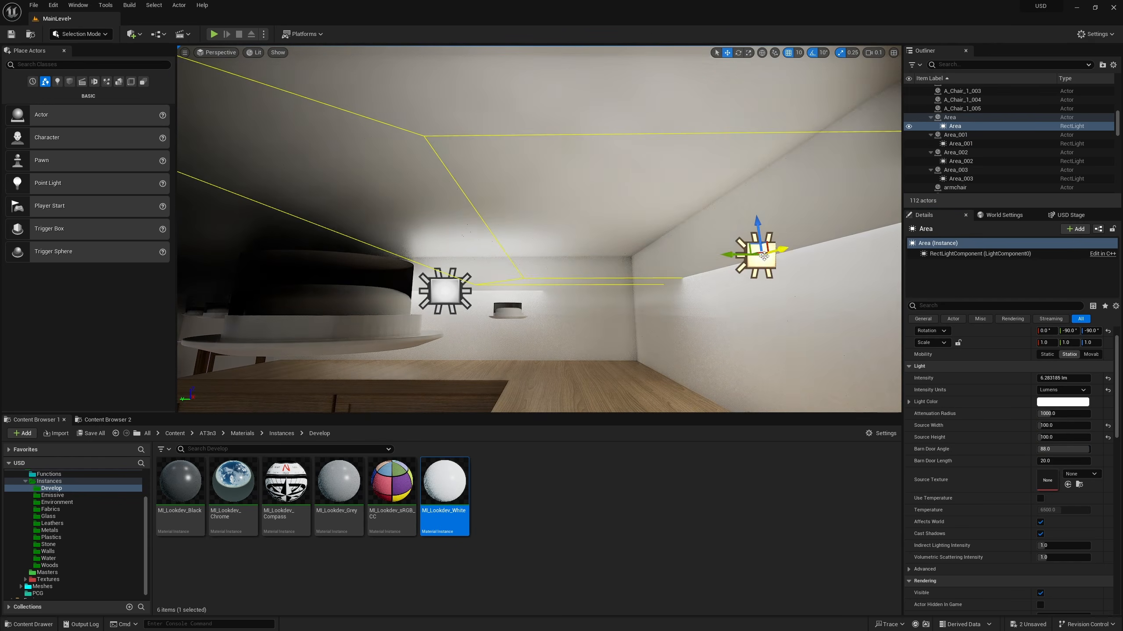
right_drag(756, 254, 802, 253)
scroll(798, 255, up, 1)
key(q)
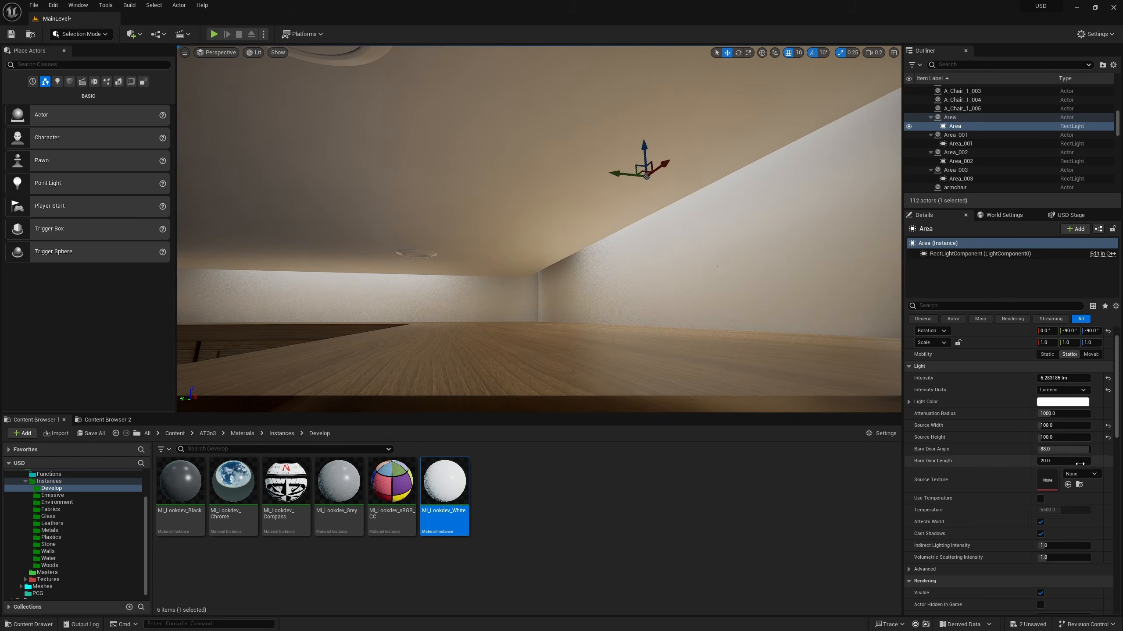
key(d)
right_drag(692, 279, 659, 263)
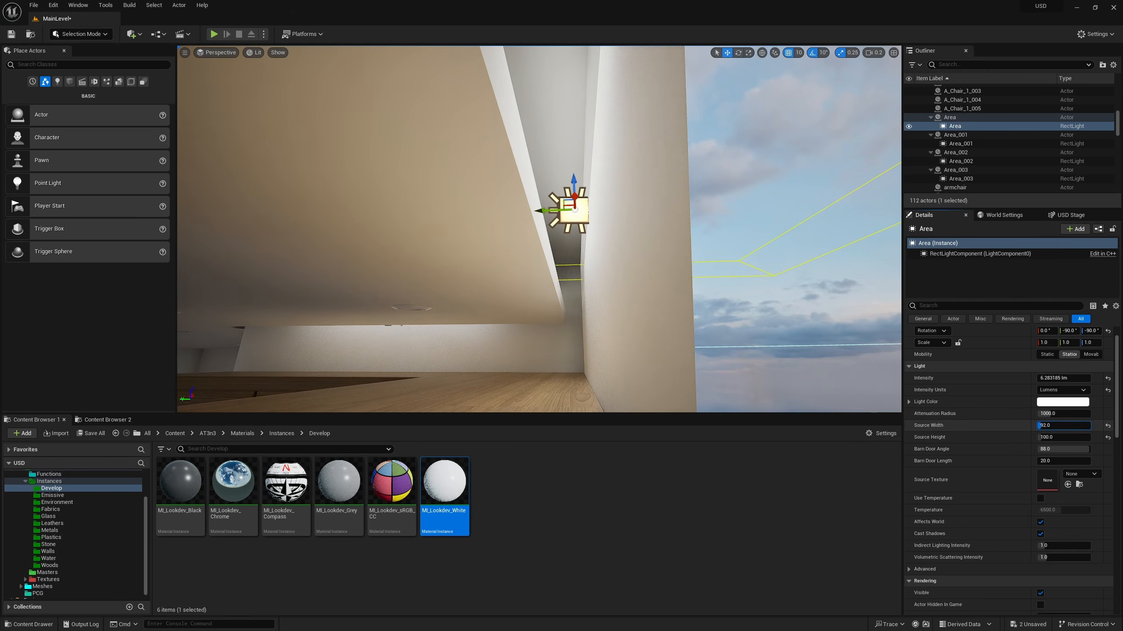
text(2)
key(Return)
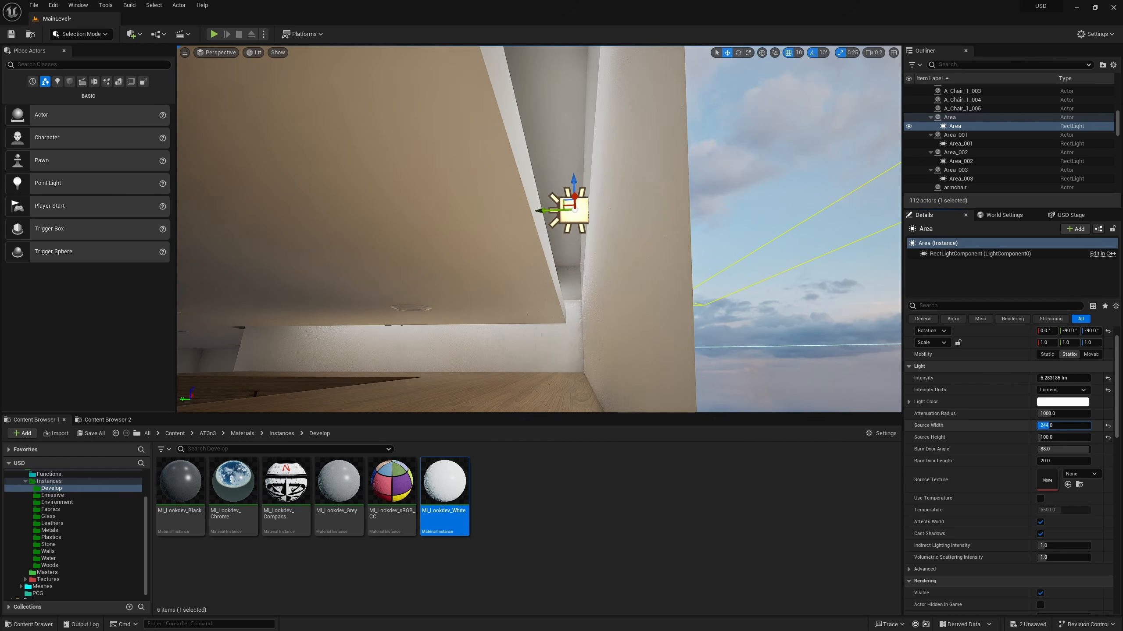
drag(1059, 439, 1053, 439)
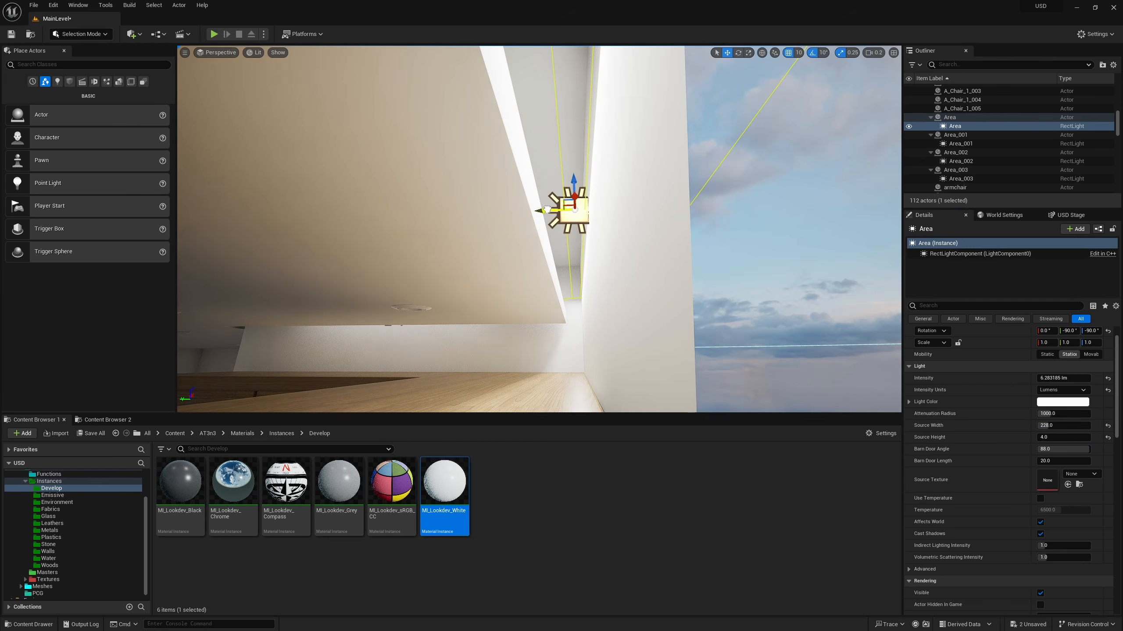
scroll(548, 214, up, 1)
Resize the rect light Area_002 in its ceiling recess to source width 236 and source height 2.
right_drag(548, 215, 402, 248)
click(624, 181)
right_drag(624, 180, 711, 176)
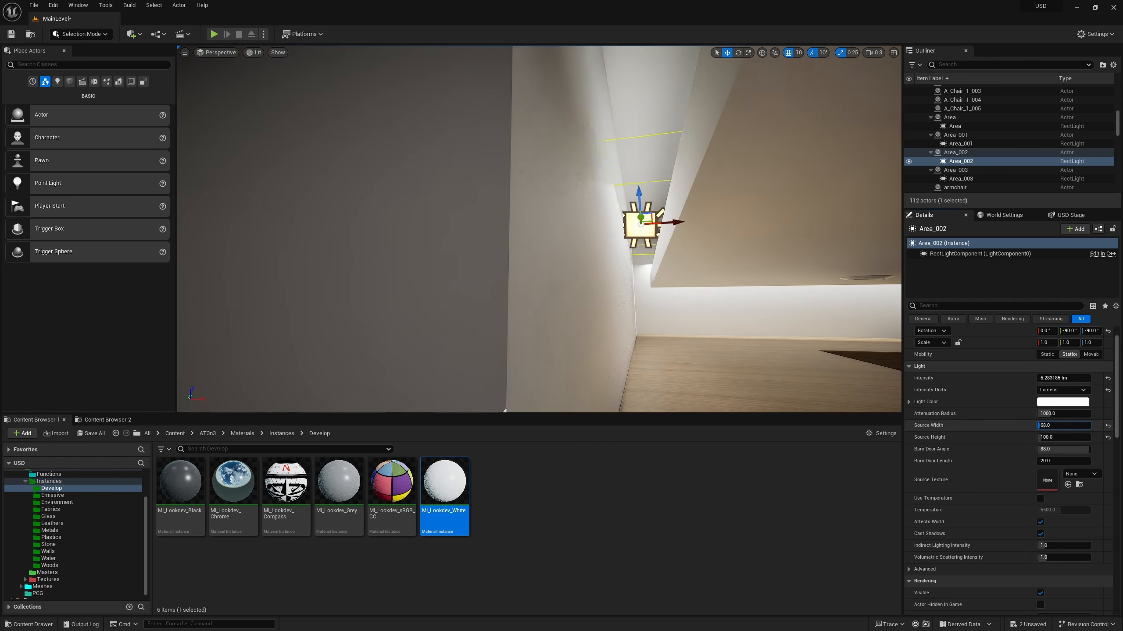
mouse_move(1039, 426)
mouse_down()
mouse_move(1050, 425)
mouse_move(1041, 437)
mouse_up()
click(1057, 439)
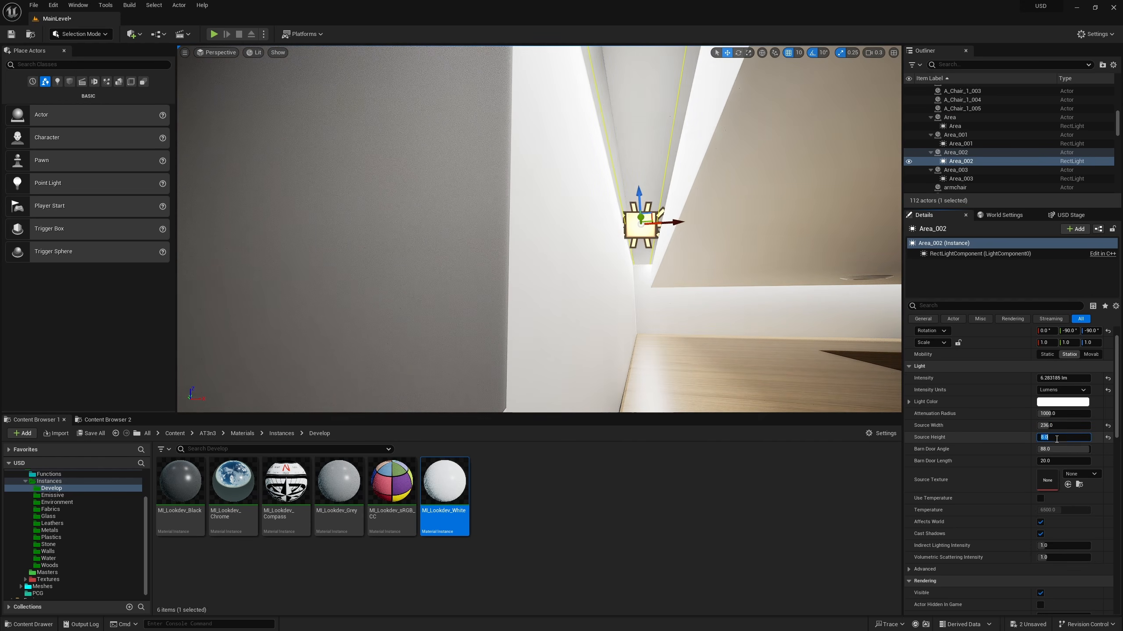
text(2)
key(Return)
Set the rect light Area_003 along the wall cove to source height 2 and source width about 532.
right_drag(775, 325, 650, 274)
click(469, 262)
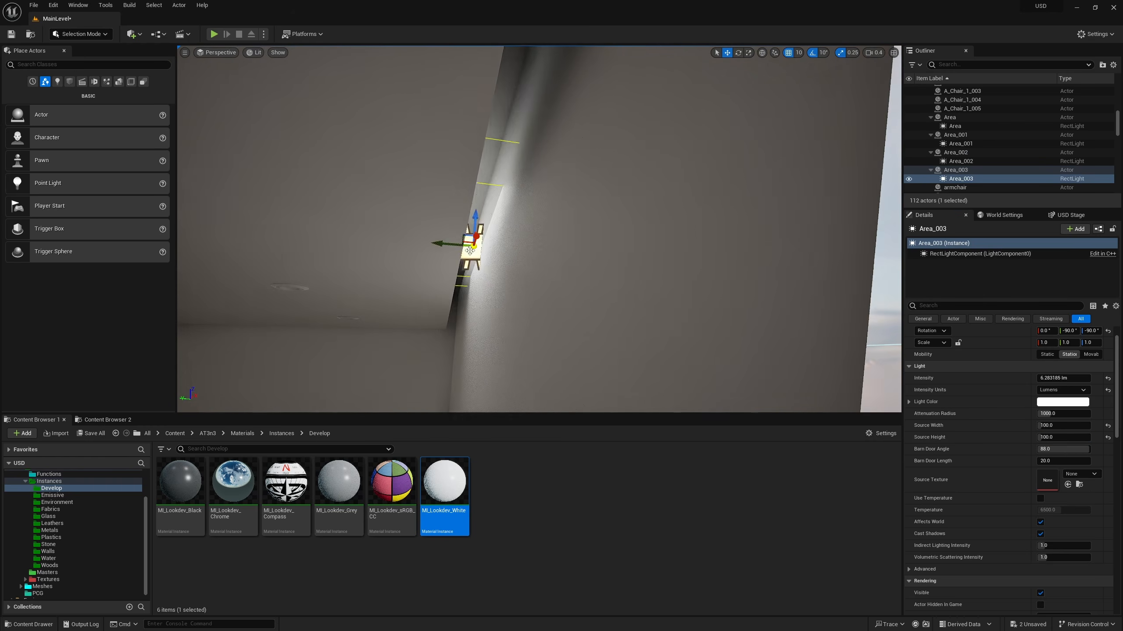
right_drag(469, 262, 548, 265)
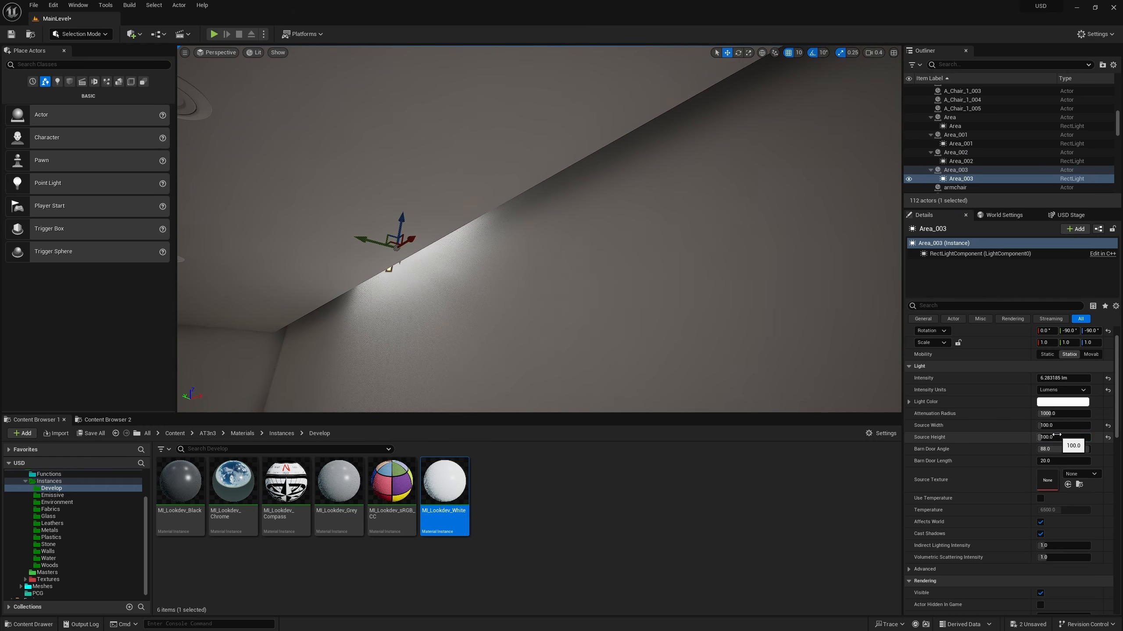
text(2)
key(Return)
right_drag(604, 334, 707, 332)
drag(1040, 426, 1064, 425)
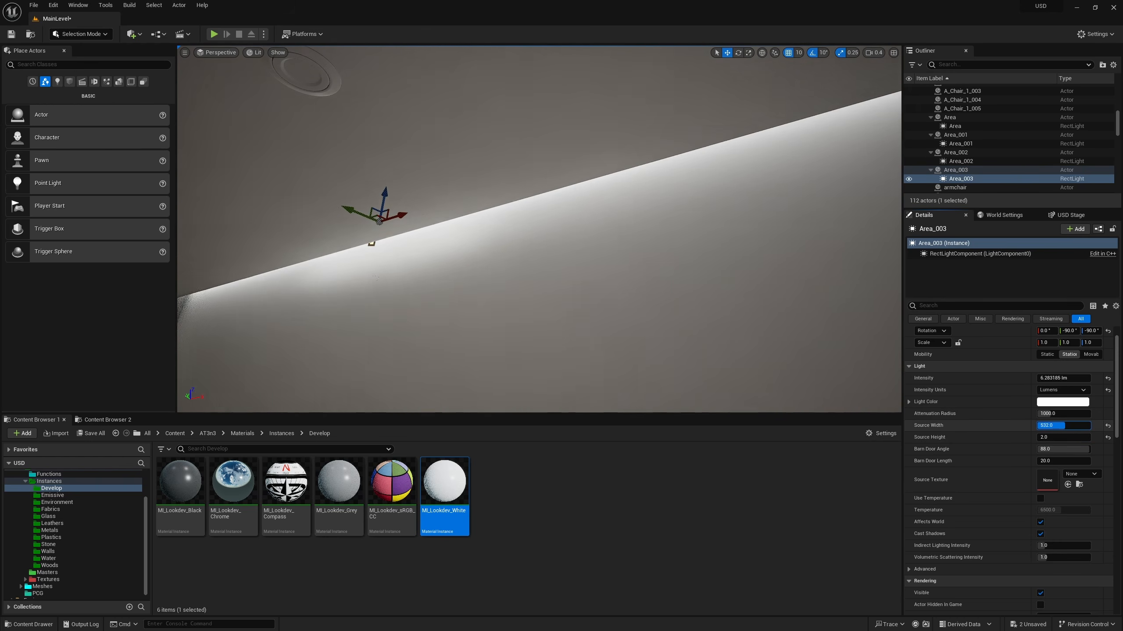
Look around the room to review the adjusted ceiling lights and the surrounding objects.
mouse_move(569, 200)
right_down()
mouse_move(655, 195)
mouse_move(569, 200)
mouse_move(581, 210)
mouse_move(578, 239)
mouse_move(542, 259)
mouse_move(555, 279)
right_up()
click(574, 236)
mouse_move(575, 236)
right_down()
mouse_move(654, 230)
mouse_move(447, 230)
right_up()
right_drag(536, 271, 654, 266)
right_drag(471, 230, 606, 246)
click(509, 248)
click(540, 210)
click(589, 239)
scroll(602, 231, down, 2)
click(670, 327)
right_drag(669, 327, 780, 317)
scroll(659, 328, up, 2)
Open the straight parquet material instance of the floor Plane and move its editor aside to uncover the floor.
click(659, 328)
scroll(981, 425, up, 1)
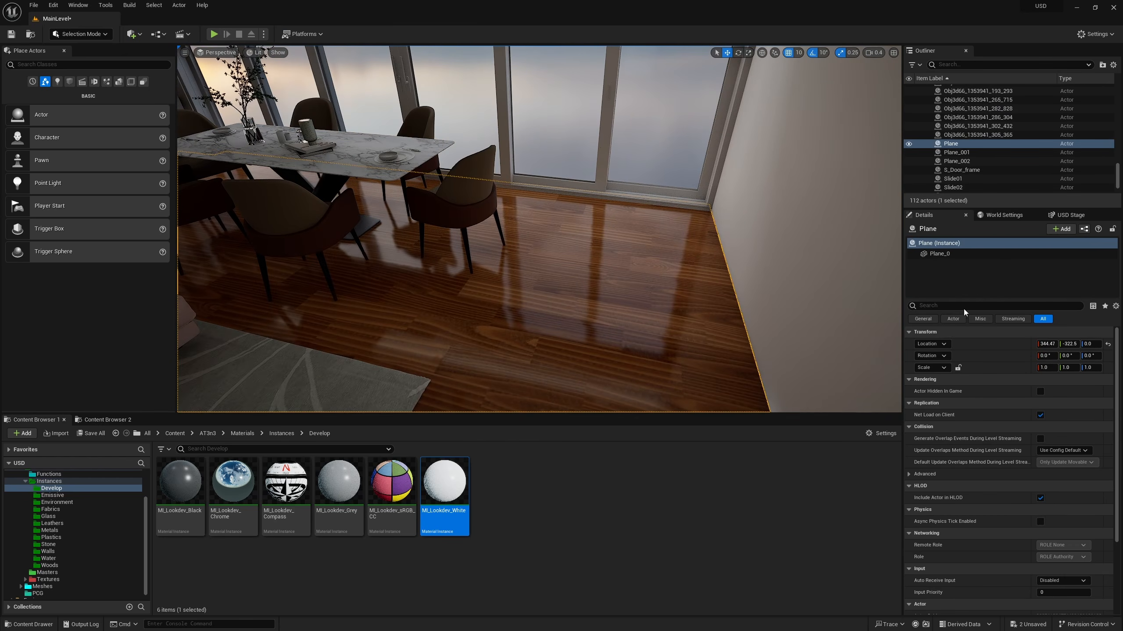
click(939, 254)
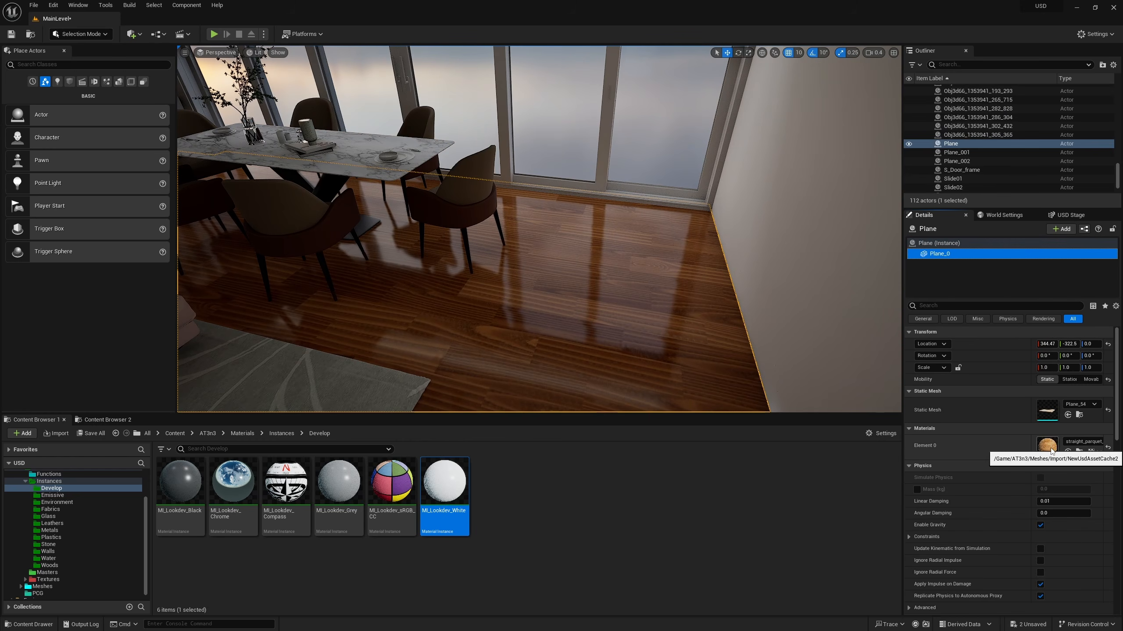
double_click(1047, 445)
scroll(565, 336, down, 4)
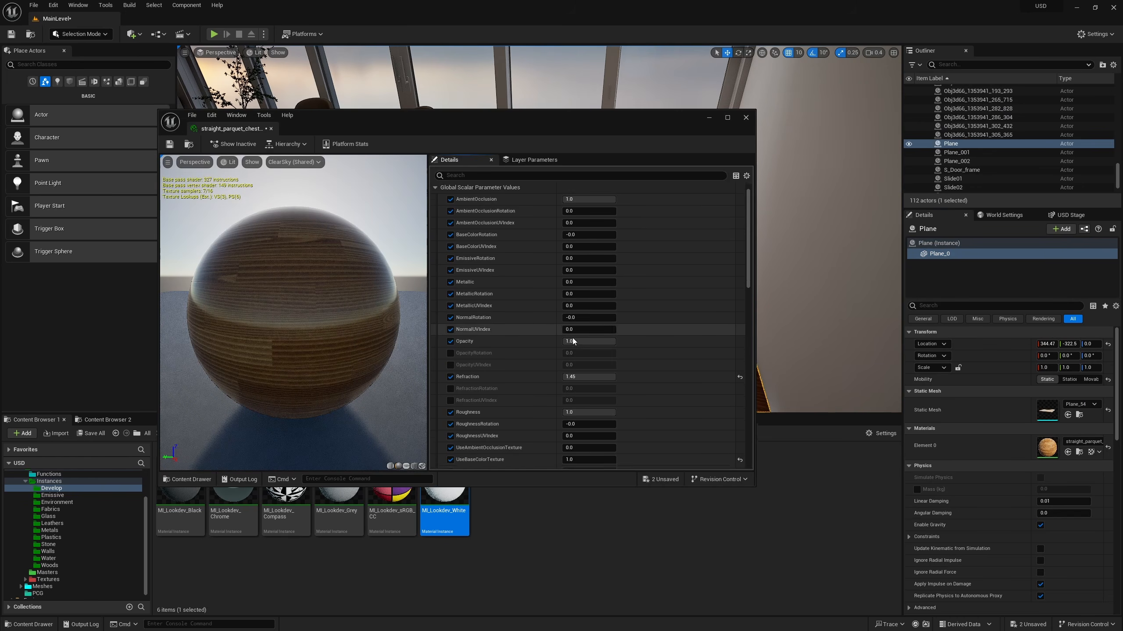
scroll(520, 301, up, 4)
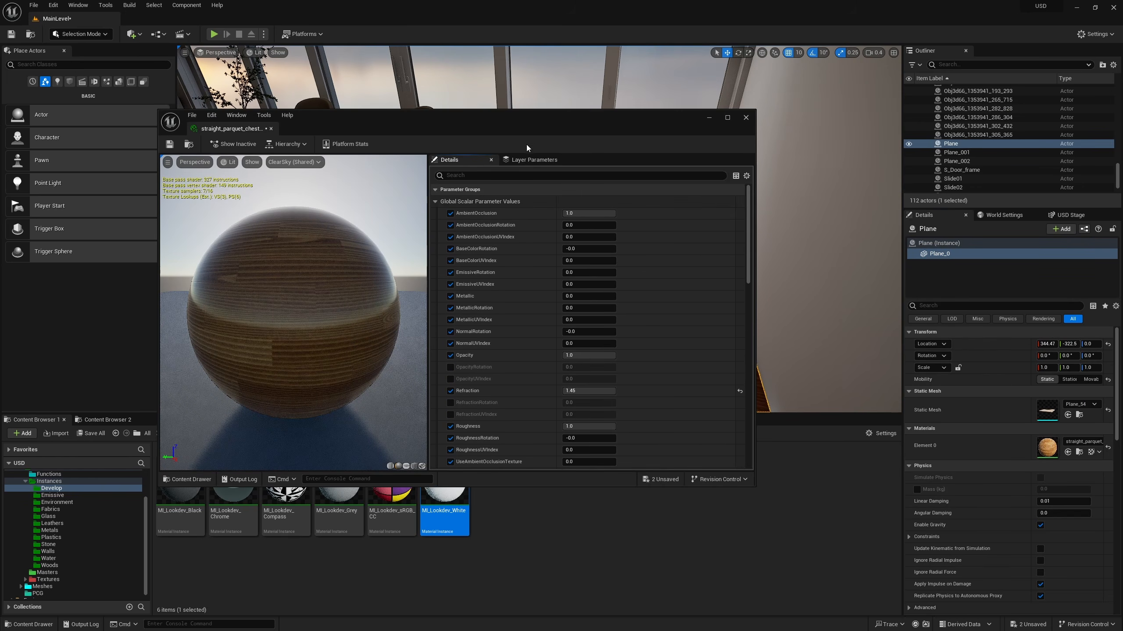
drag(527, 145, 216, 85)
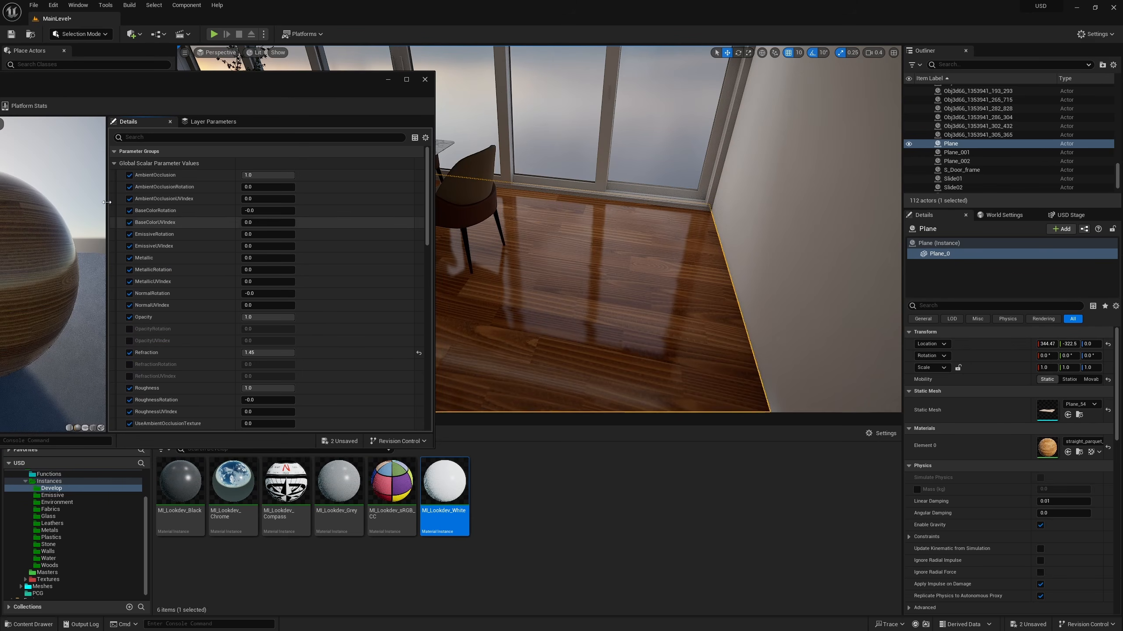
Try changing the parquet material's UseBaseColorTexture value and return it to 1.0.
scroll(197, 246, down, 3)
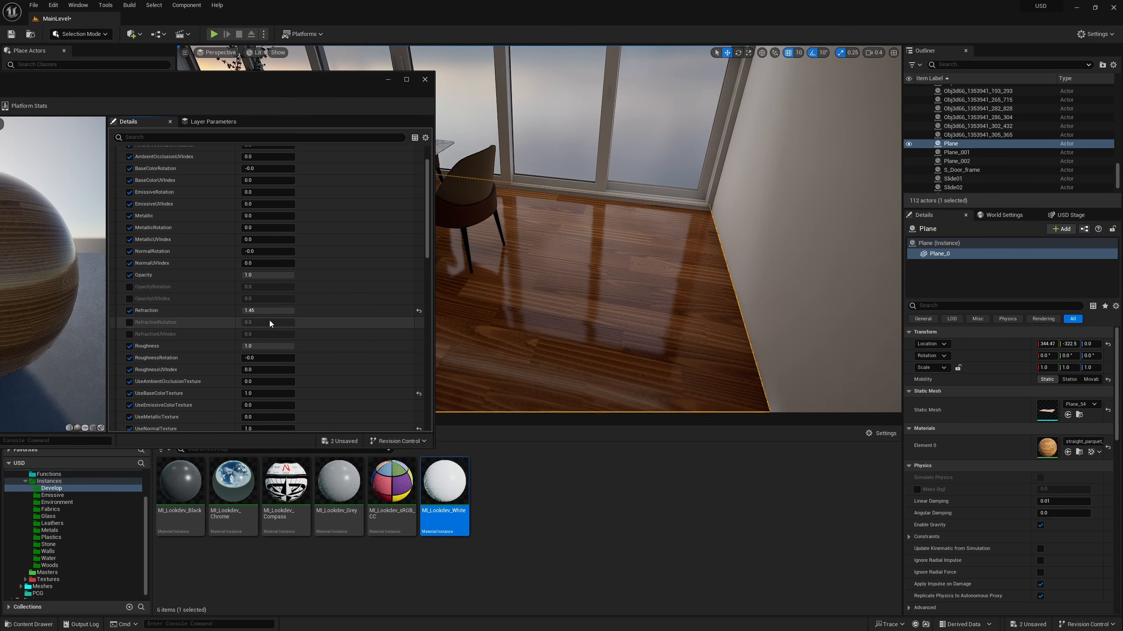
scroll(258, 340, down, 1)
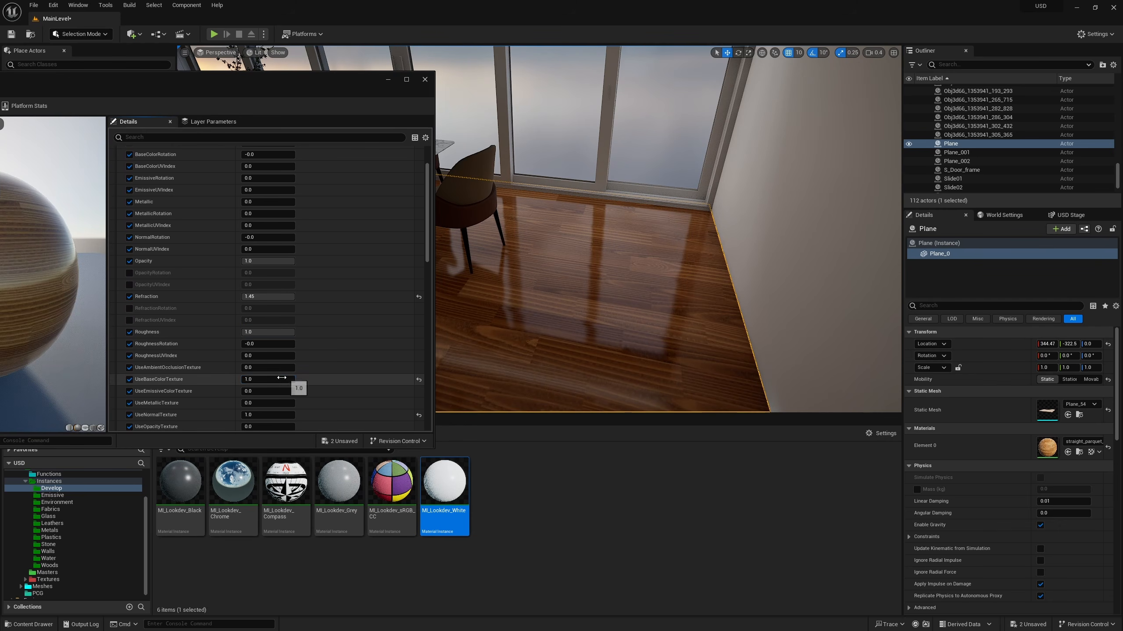
mouse_move(282, 378)
mouse_down()
mouse_move(327, 378)
mouse_move(266, 381)
mouse_up()
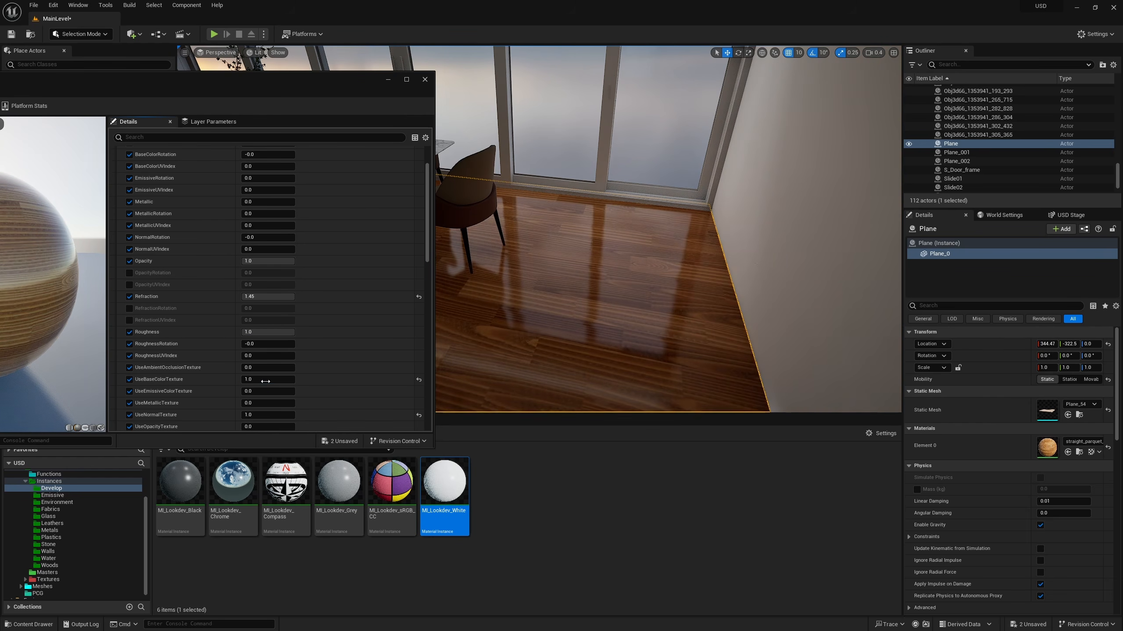
Set the parquet material's UseMetallicTexture to about -0.3 and Metallic to 0.04.
scroll(261, 405, down, 2)
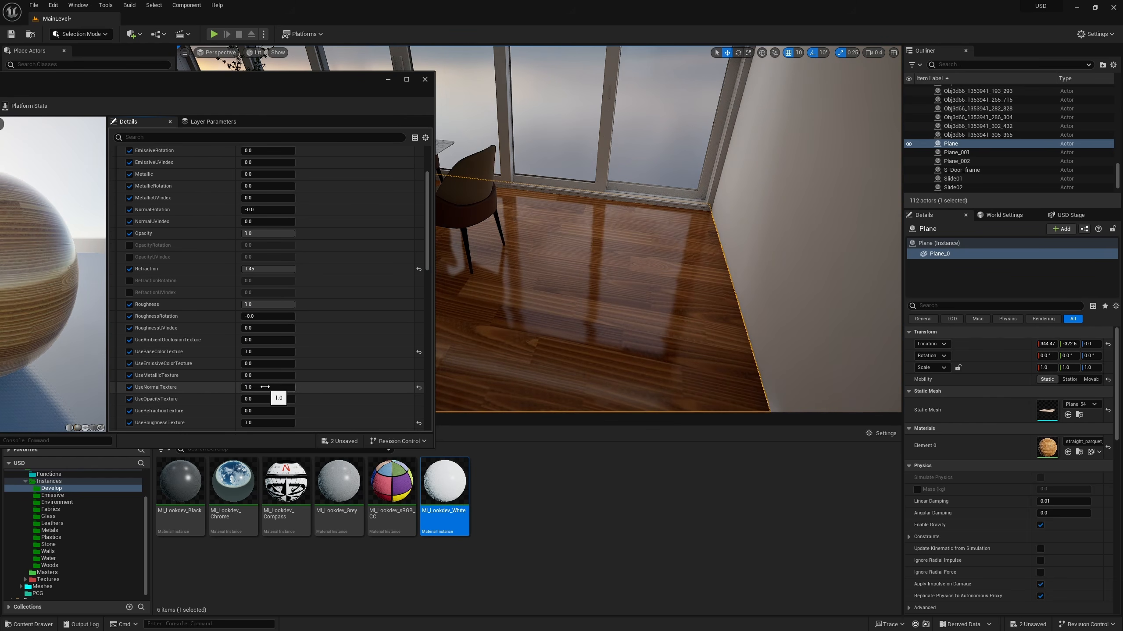
drag(268, 375, 238, 375)
scroll(363, 288, up, 2)
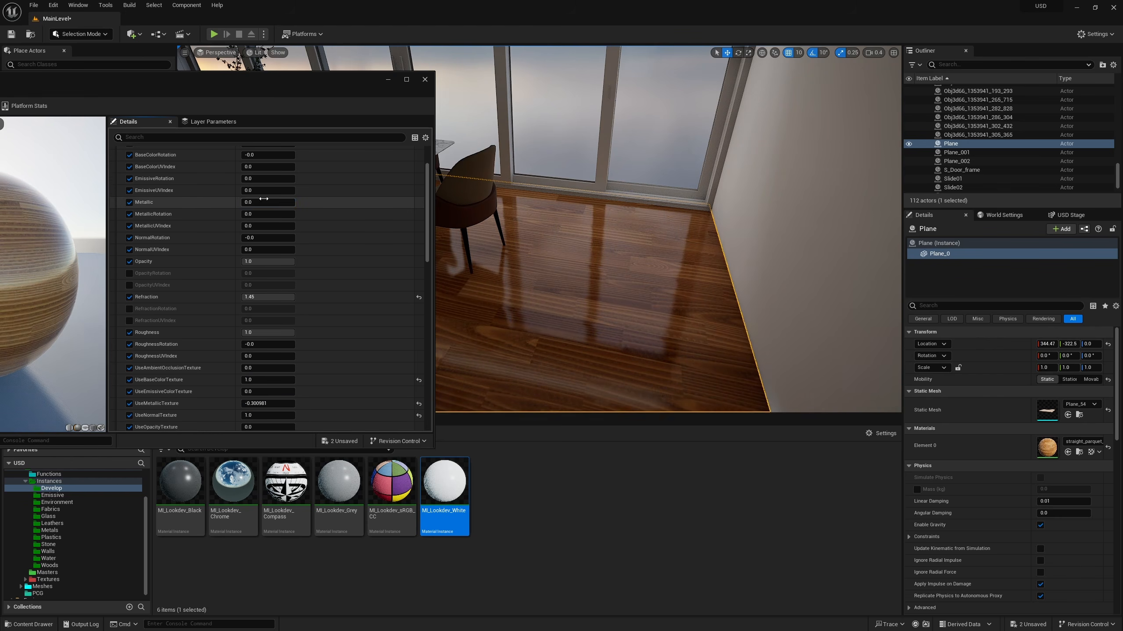
drag(265, 202, 359, 205)
Examine the parquet material's texture and vector parameters, including UseWorldSpaceNormals and BaseColor.
scroll(311, 186, down, 5)
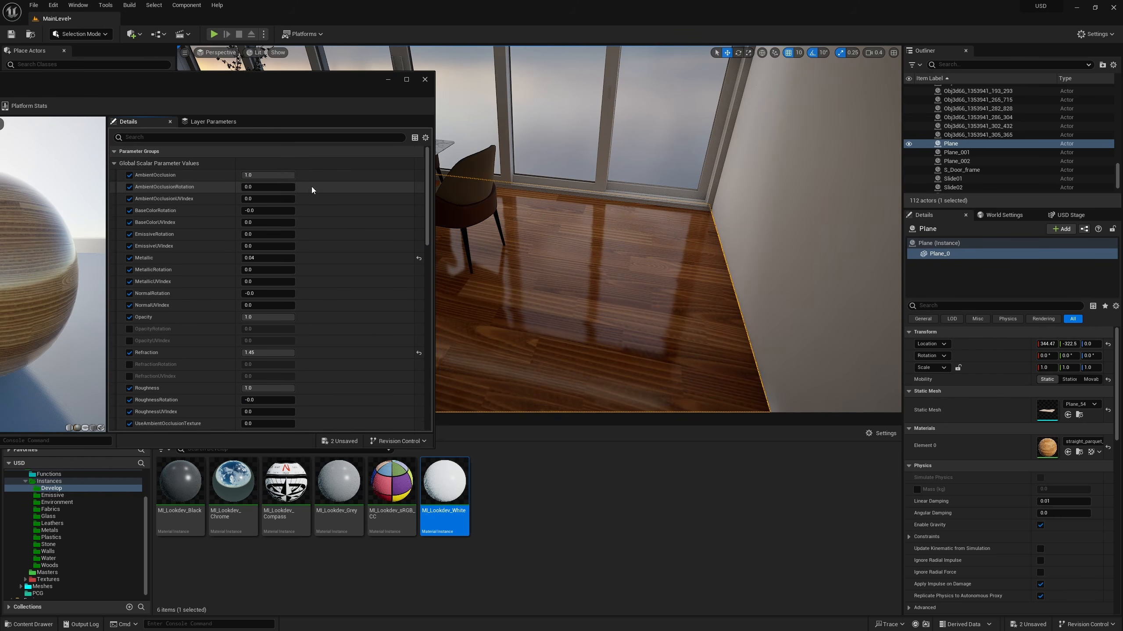
scroll(310, 285, down, 5)
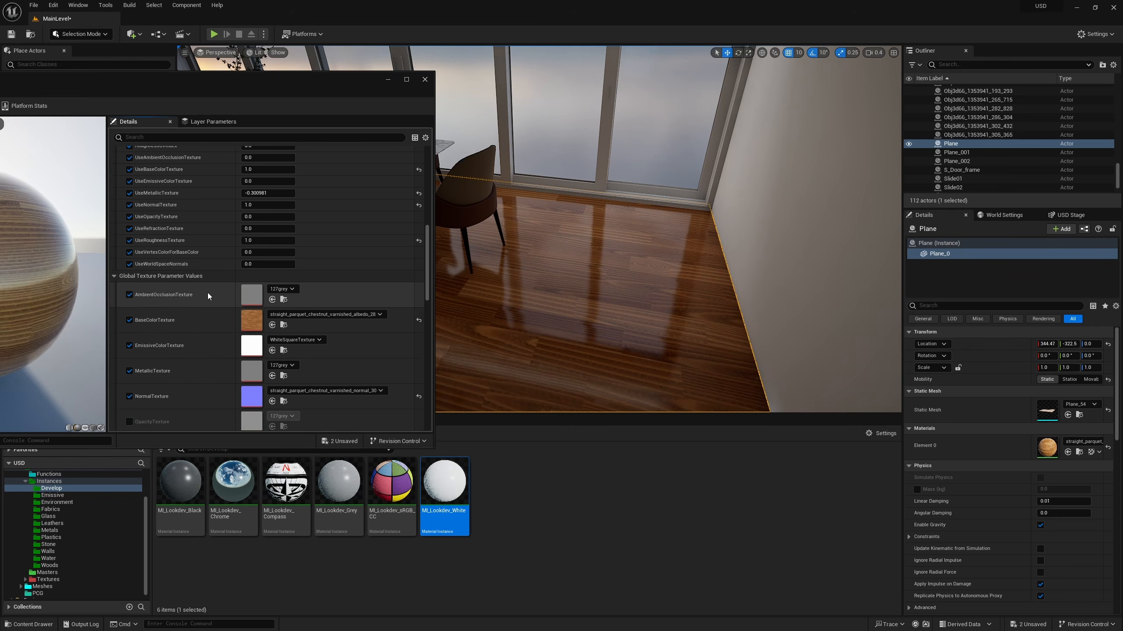
scroll(217, 306, up, 4)
scroll(208, 318, down, 1)
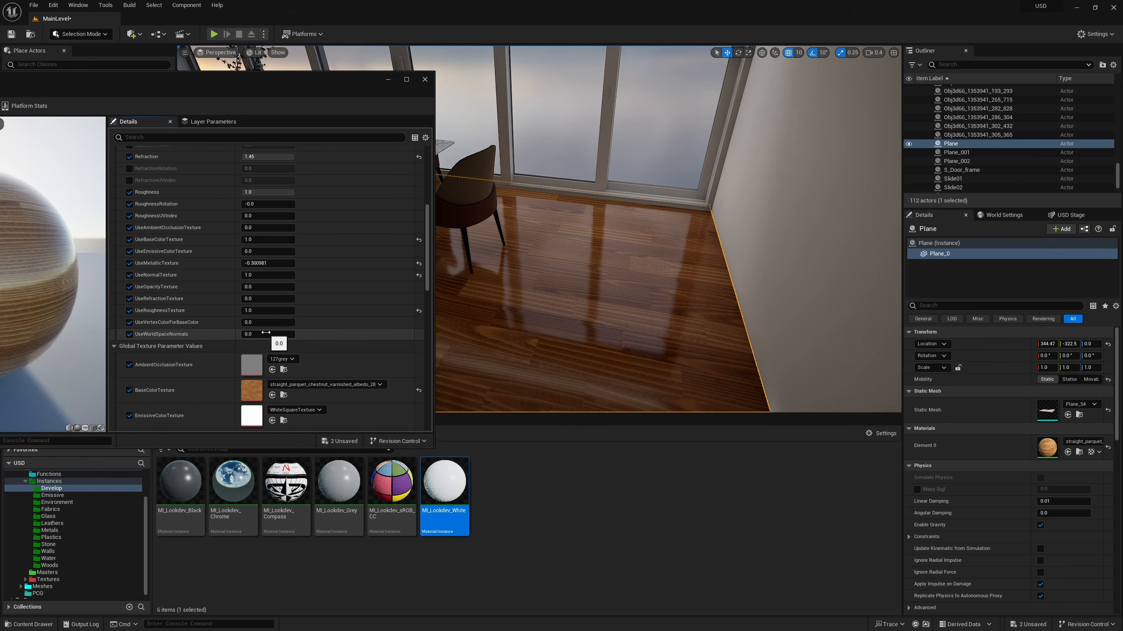
mouse_move(268, 333)
mouse_down()
mouse_move(332, 334)
mouse_move(266, 335)
mouse_up()
scroll(381, 319, down, 20)
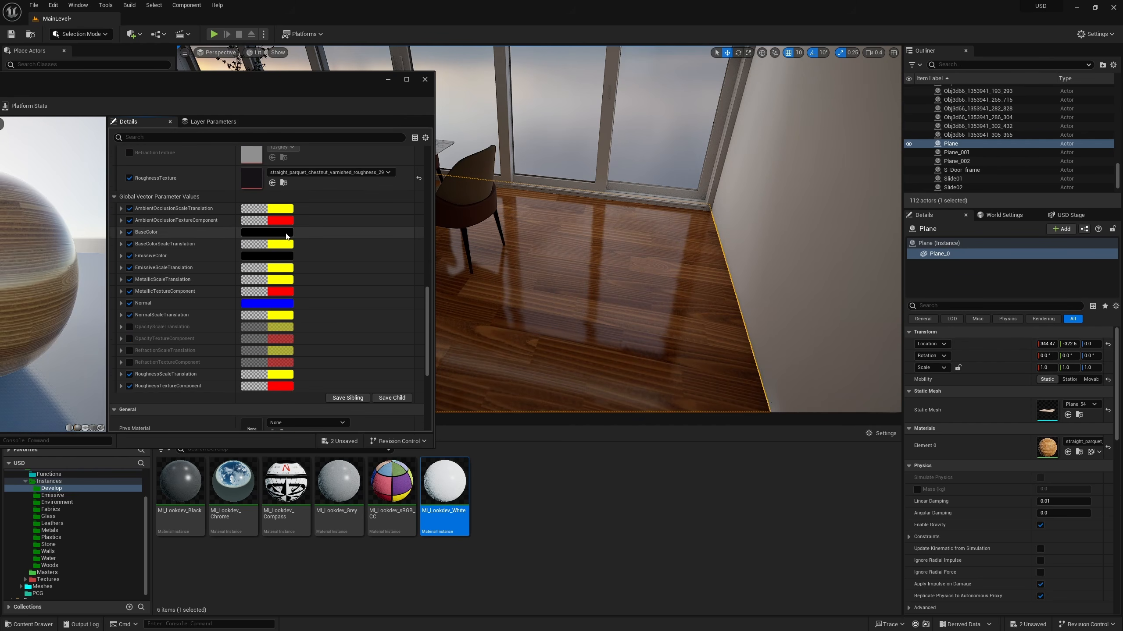
Try a different BaseColor on the parquet material and discard the colour change.
click(281, 232)
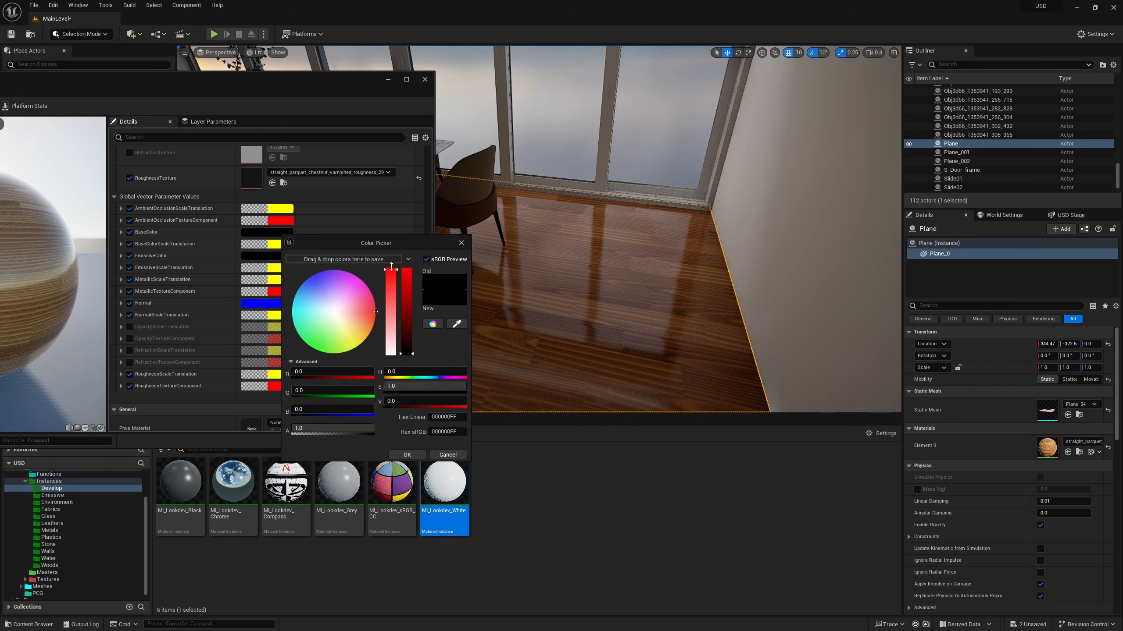
drag(406, 284, 407, 261)
drag(315, 326, 317, 281)
click(448, 455)
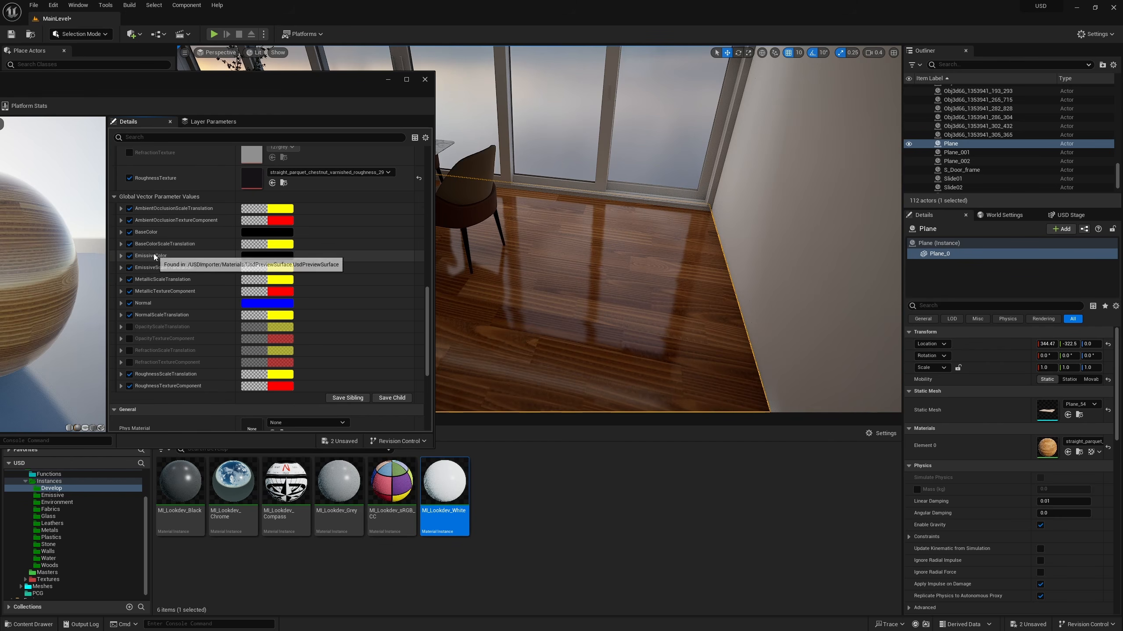
Show the Woods material instances folder, then save the parquet material instance and close its editor.
drag(279, 87, 537, 90)
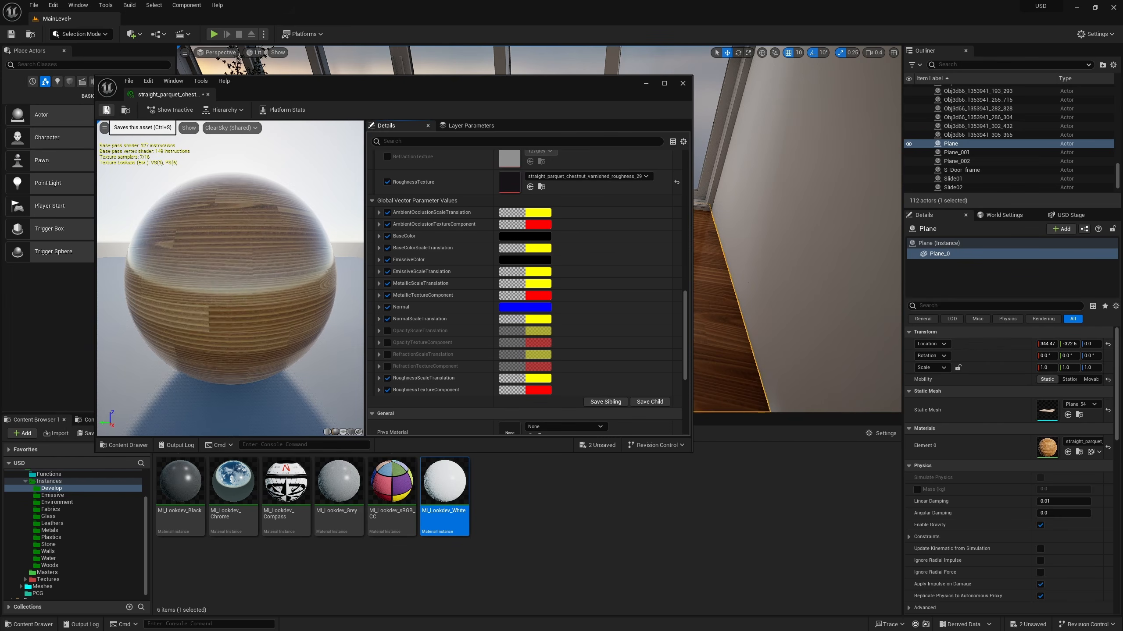
scroll(470, 350, up, 12)
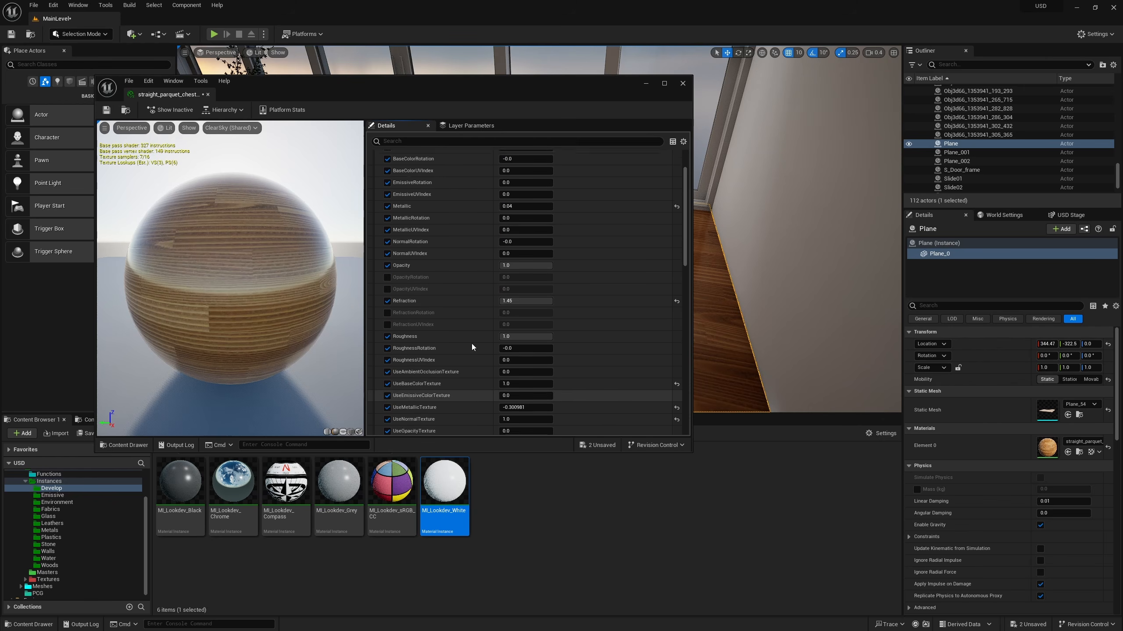
scroll(475, 263, down, 3)
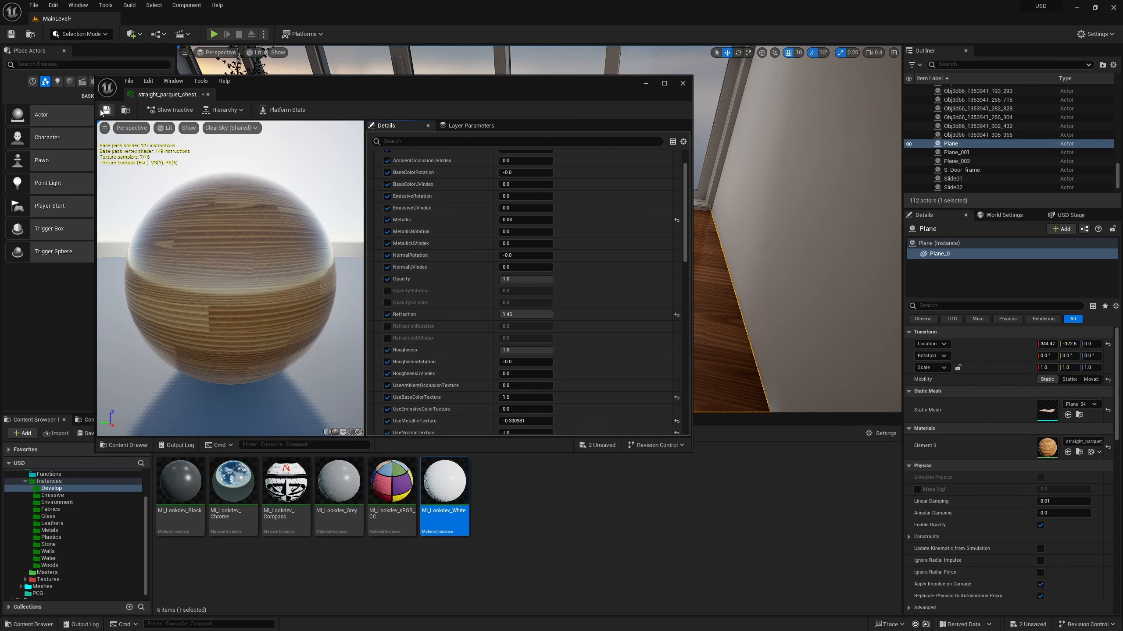
click(49, 565)
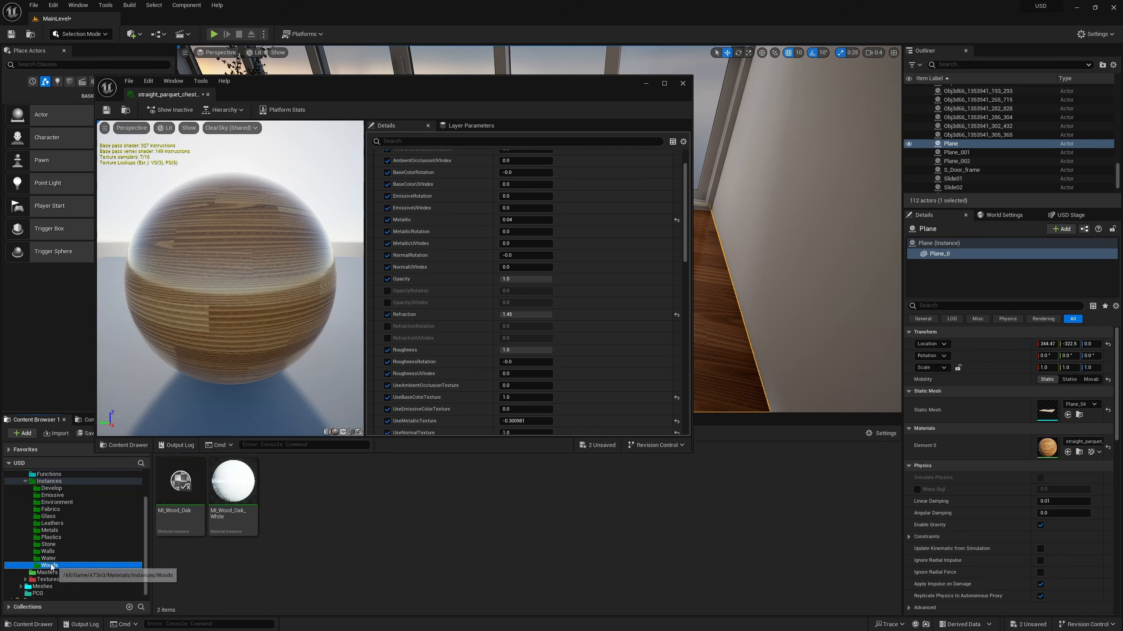
click(114, 111)
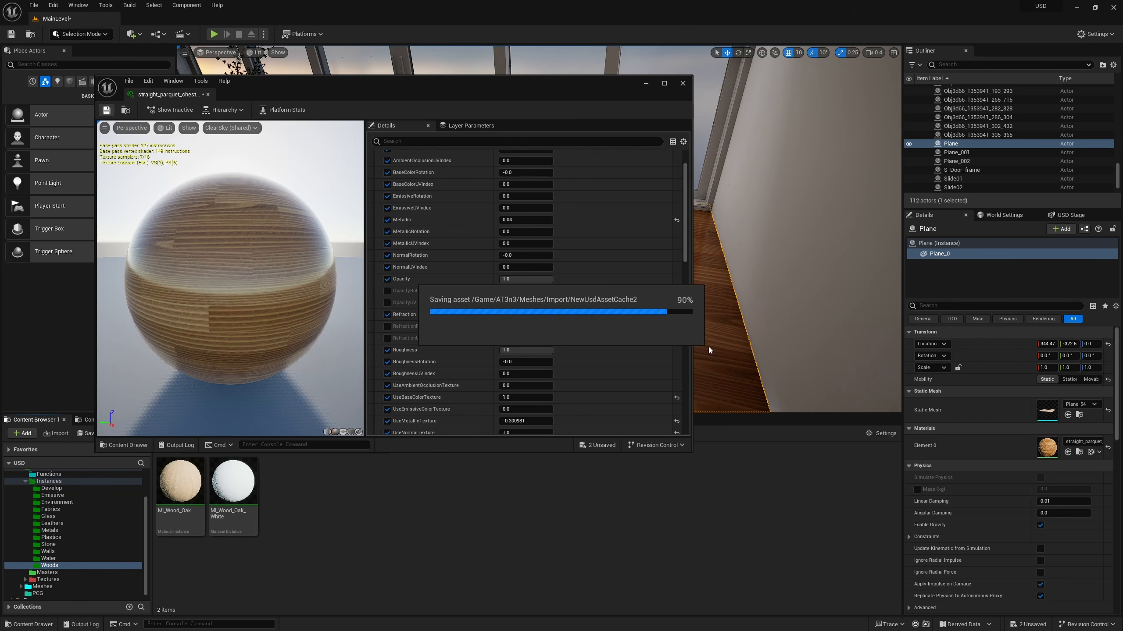
click(682, 83)
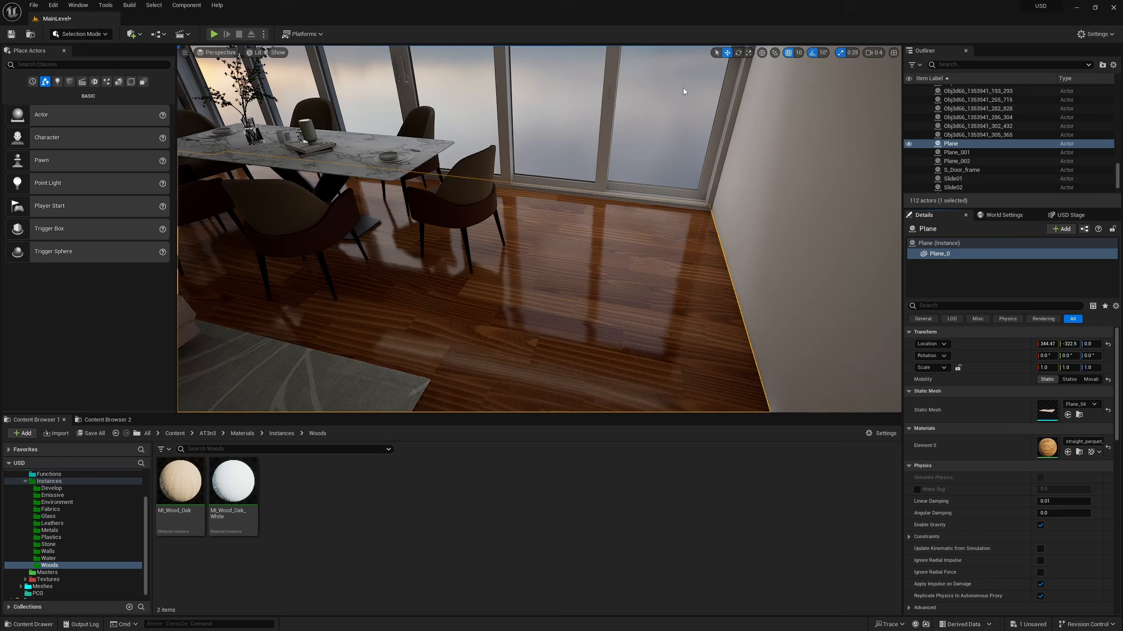
Add a box simplified collision to the floor's static mesh Plane_54, save the mesh and close its editor.
right_drag(682, 87, 419, 123)
right_drag(578, 312, 712, 313)
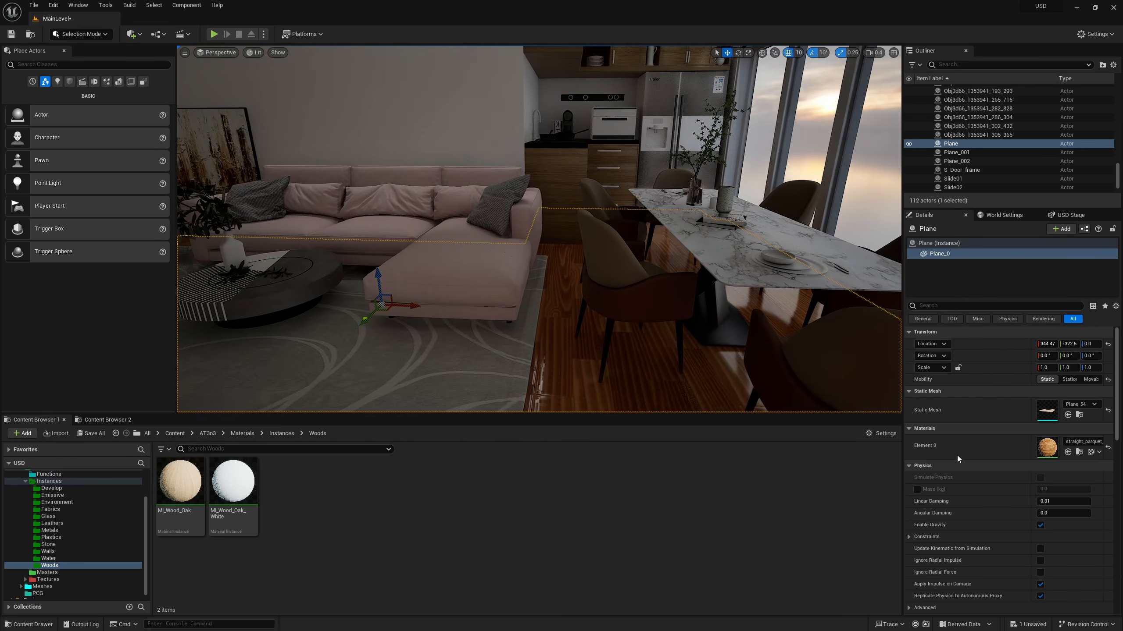
double_click(1048, 410)
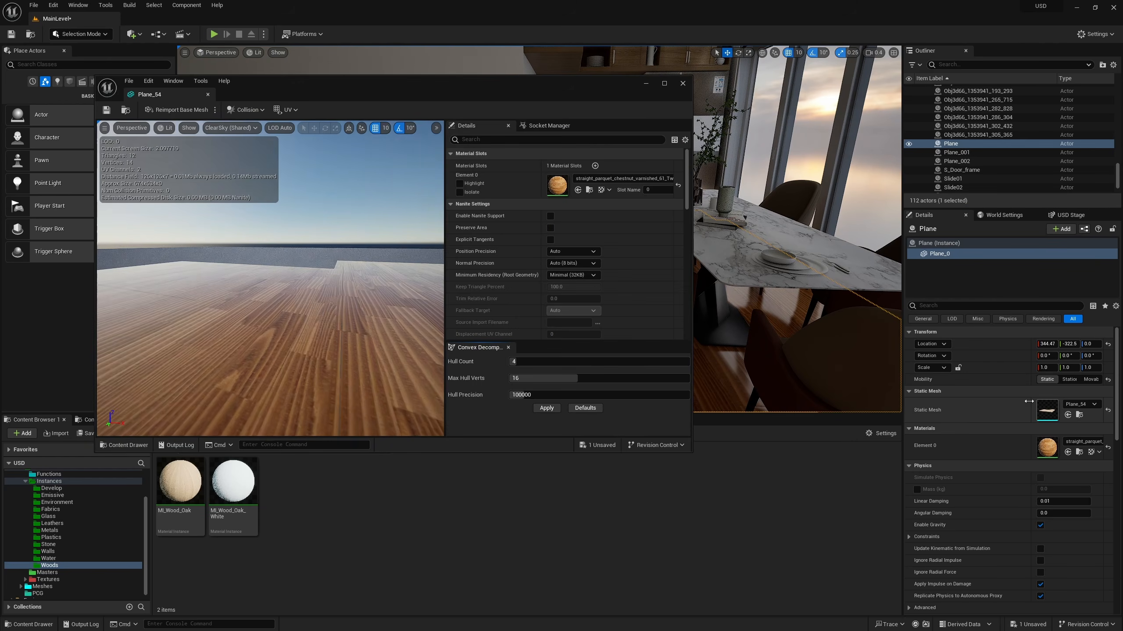
click(246, 111)
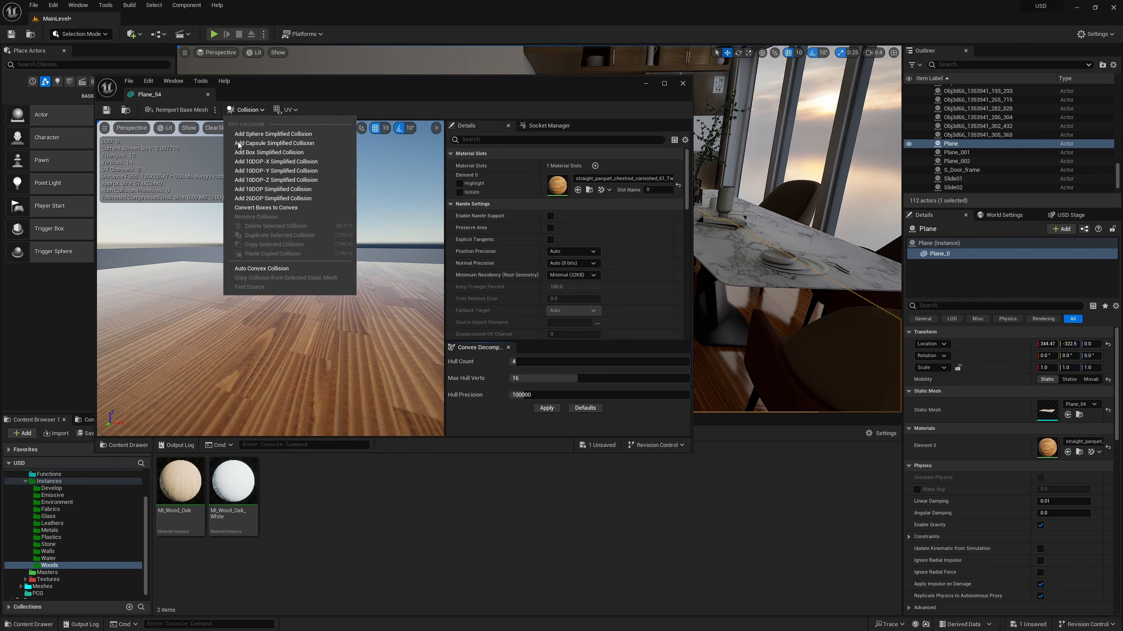
click(287, 180)
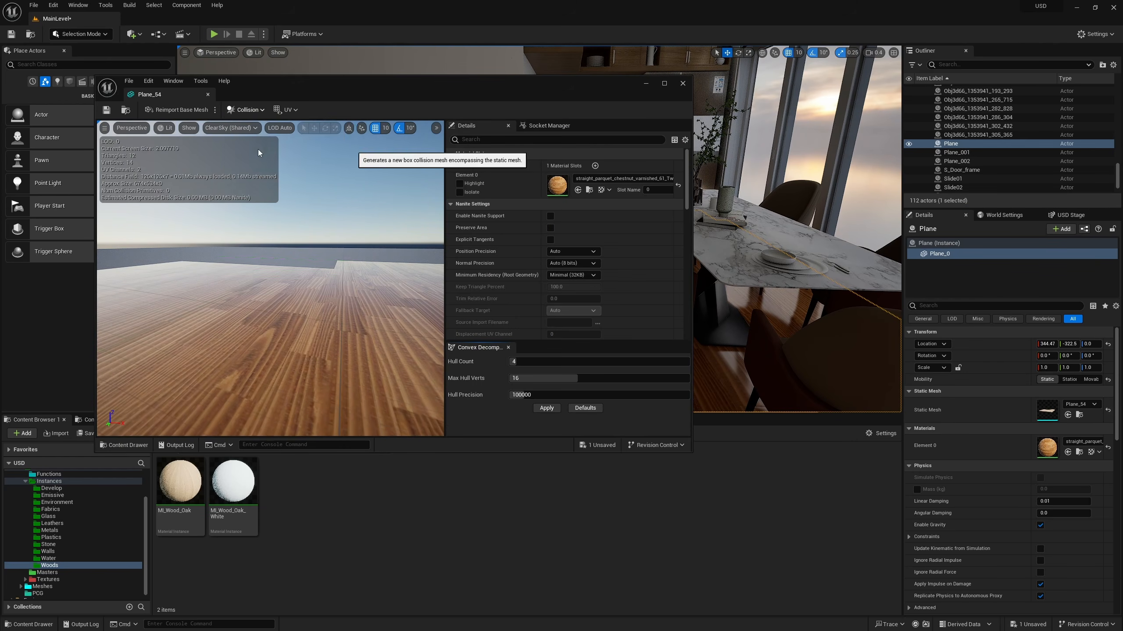
click(106, 111)
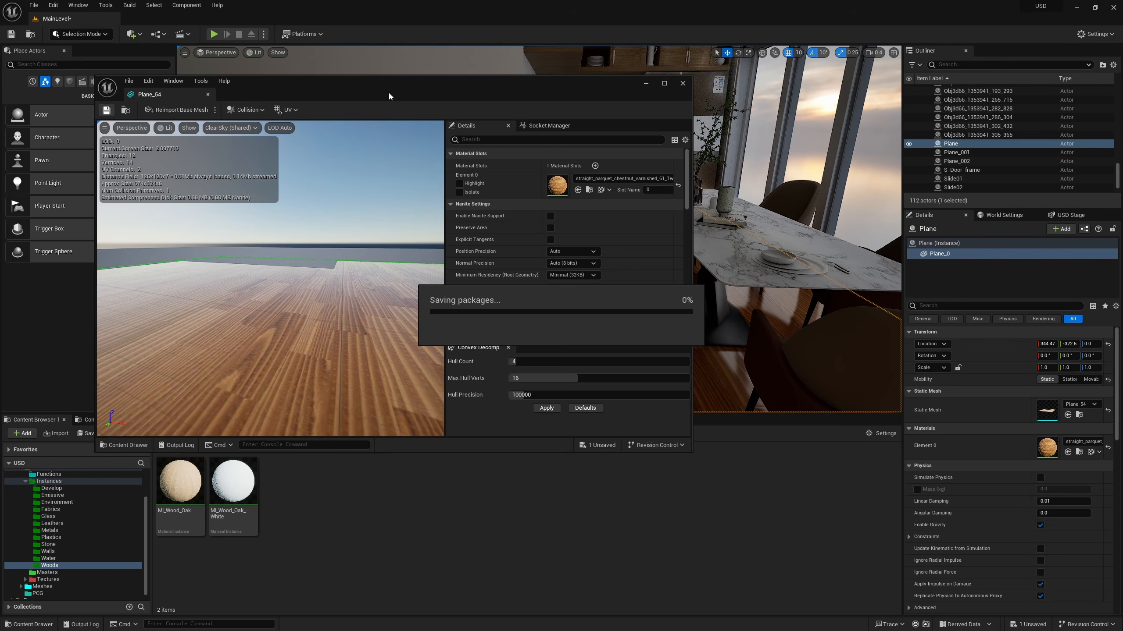
click(681, 84)
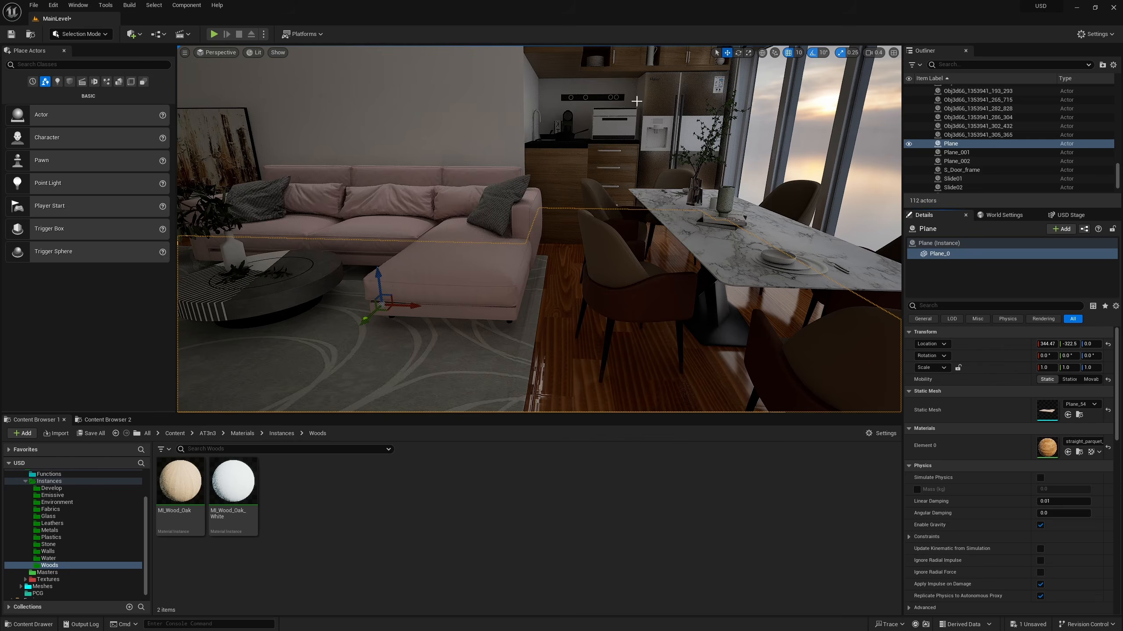
Play the level briefly to test the starting position, then stop it.
right_drag(634, 102, 587, 111)
click(215, 35)
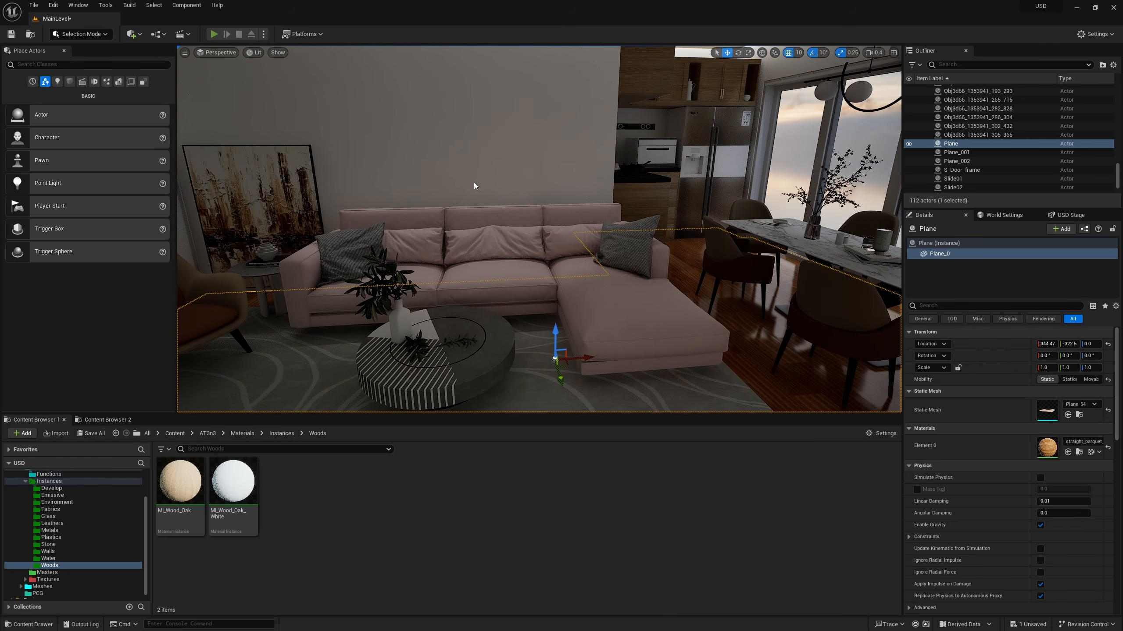
click(533, 213)
key(Escape)
Delete the Player Start located outside the building.
mouse_move(532, 213)
right_down()
mouse_move(389, 214)
mouse_move(496, 214)
mouse_move(487, 208)
mouse_move(434, 215)
mouse_move(530, 221)
right_up()
scroll(532, 213, up, 5)
key(s)
key(w)
key(s)
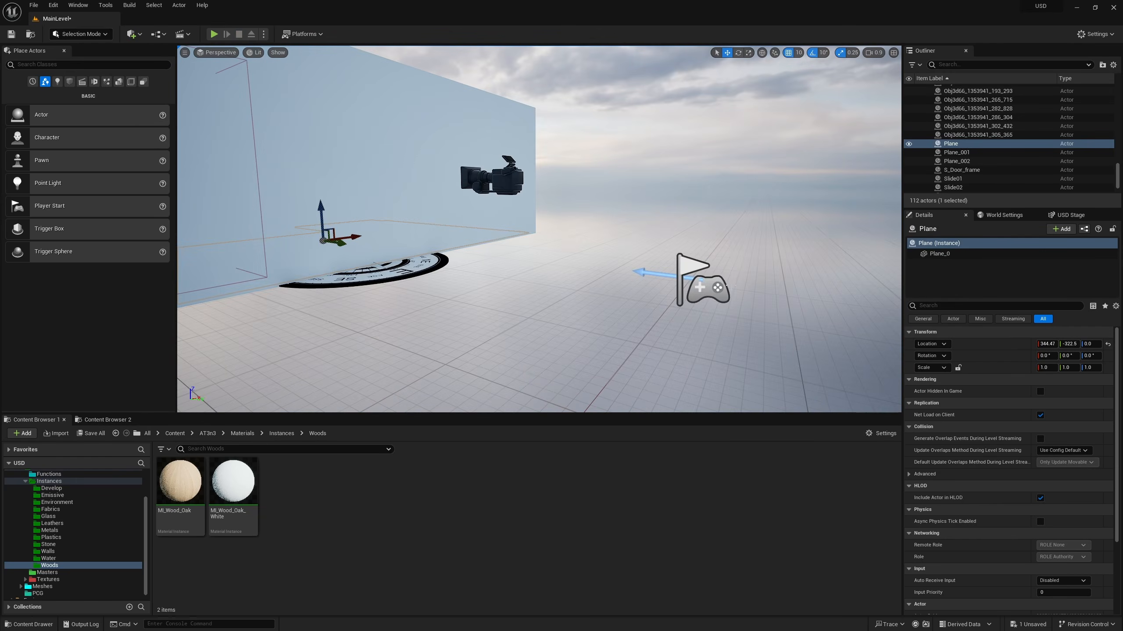
click(704, 285)
key(Delete)
Play the level from inside the living room, walk around the dining table and kitchen to inspect them, then stop playing.
right_drag(704, 285, 599, 288)
key(w)
scroll(704, 285, down, 1)
right_drag(316, 75, 311, 75)
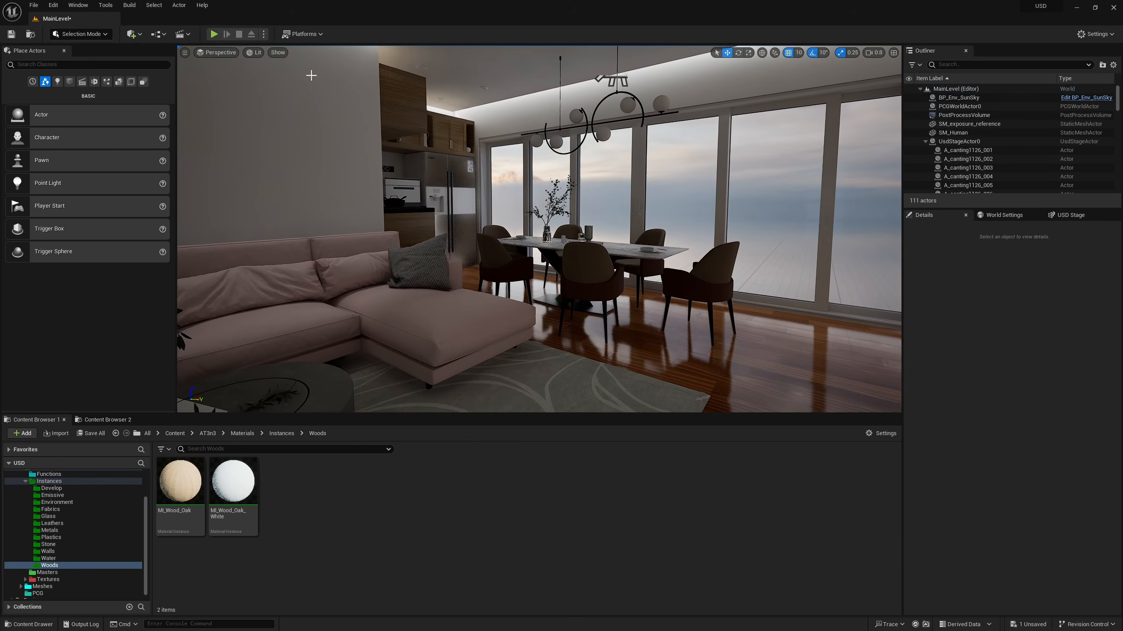
click(214, 34)
key(w)
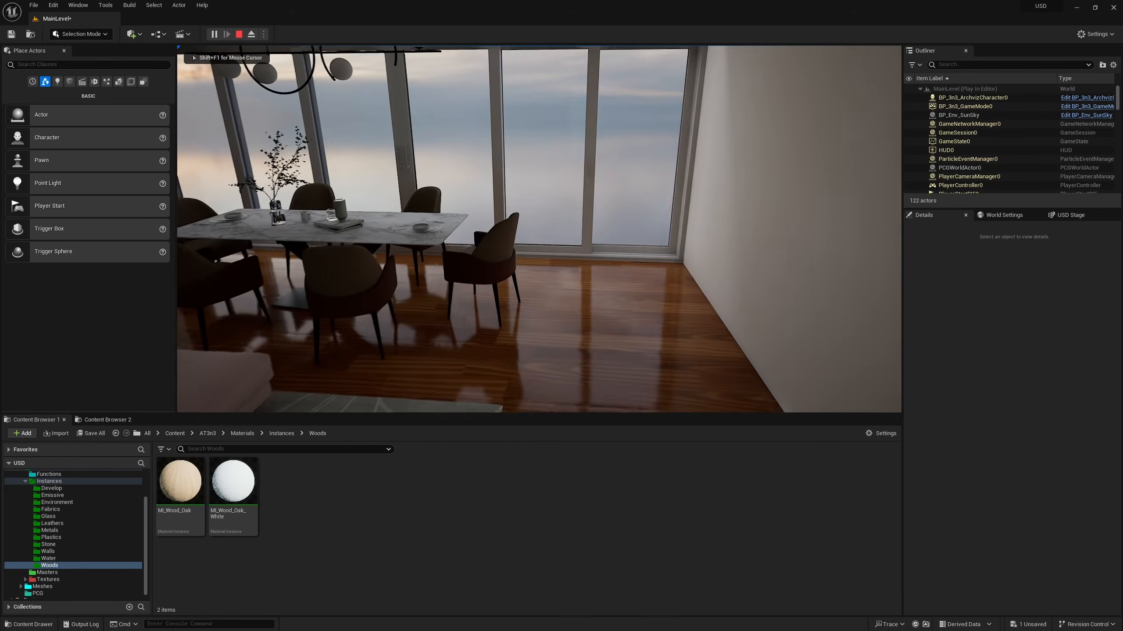
key(w)
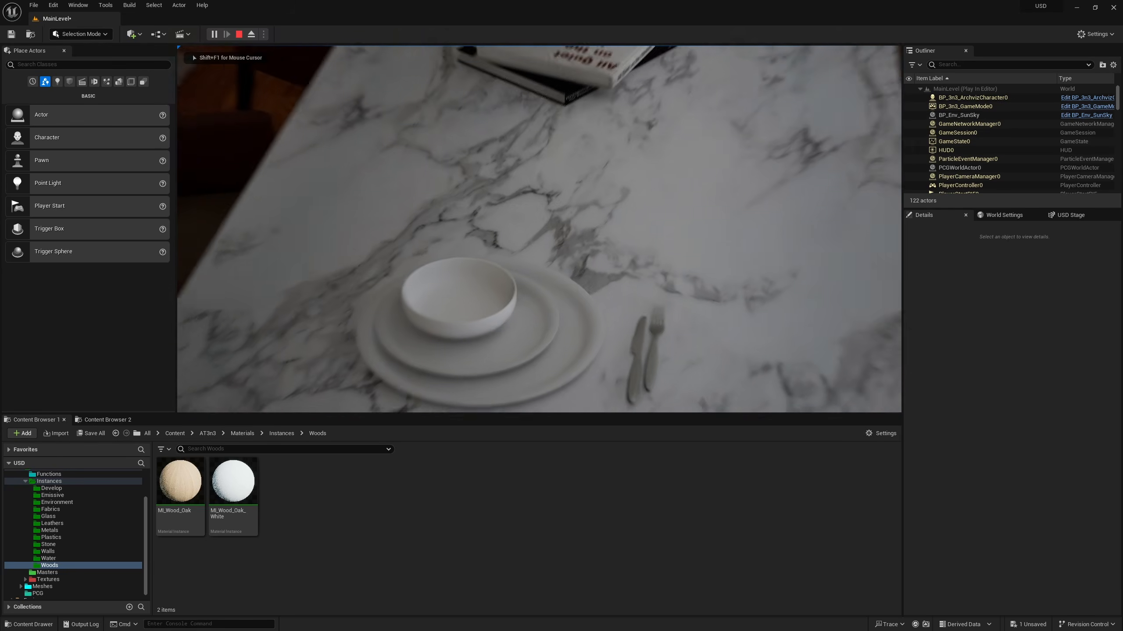
key(w)
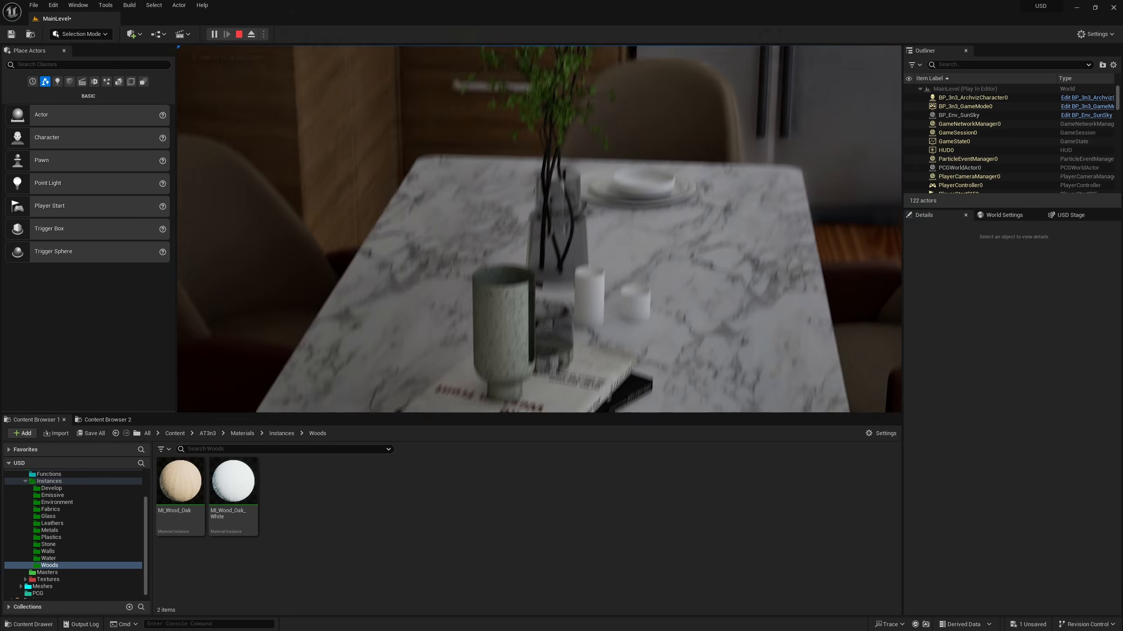
key(s)
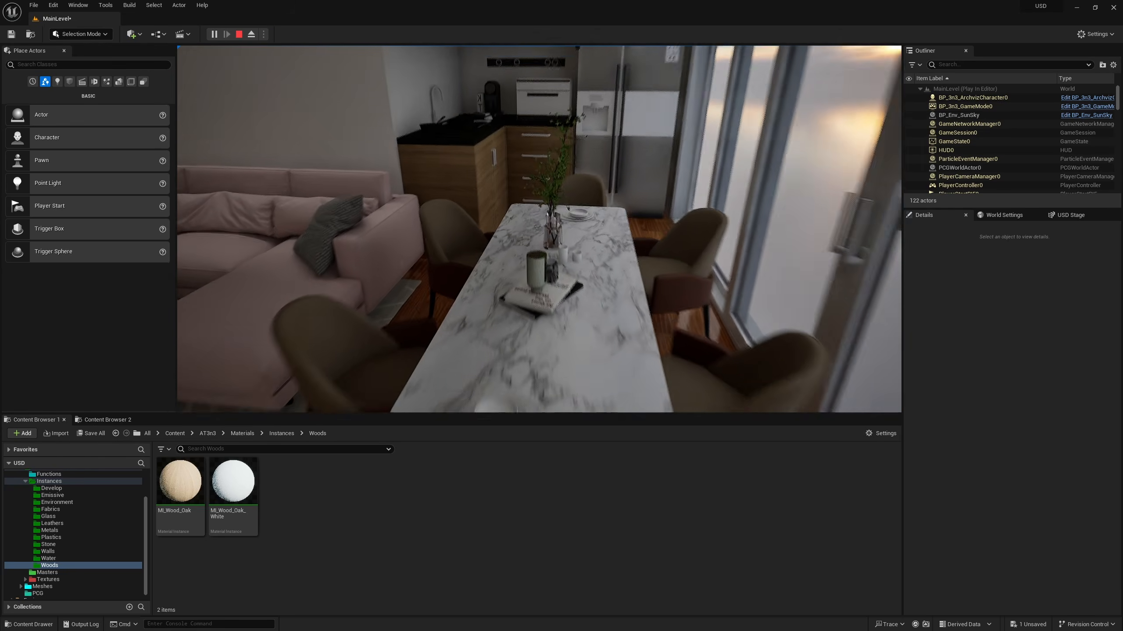
key(s)
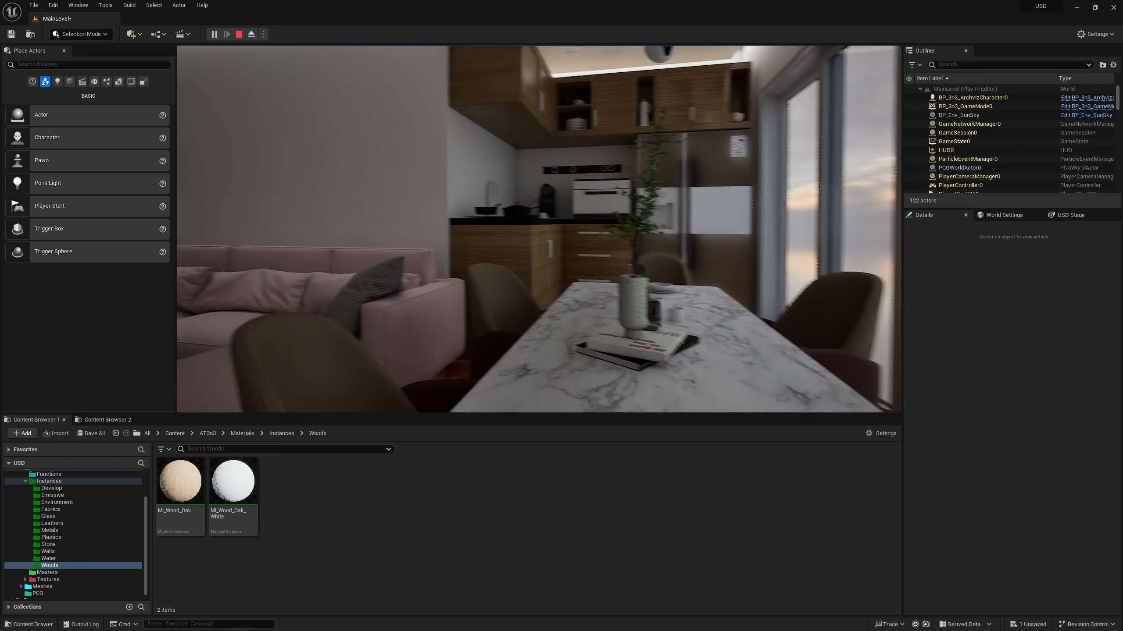
key(w)
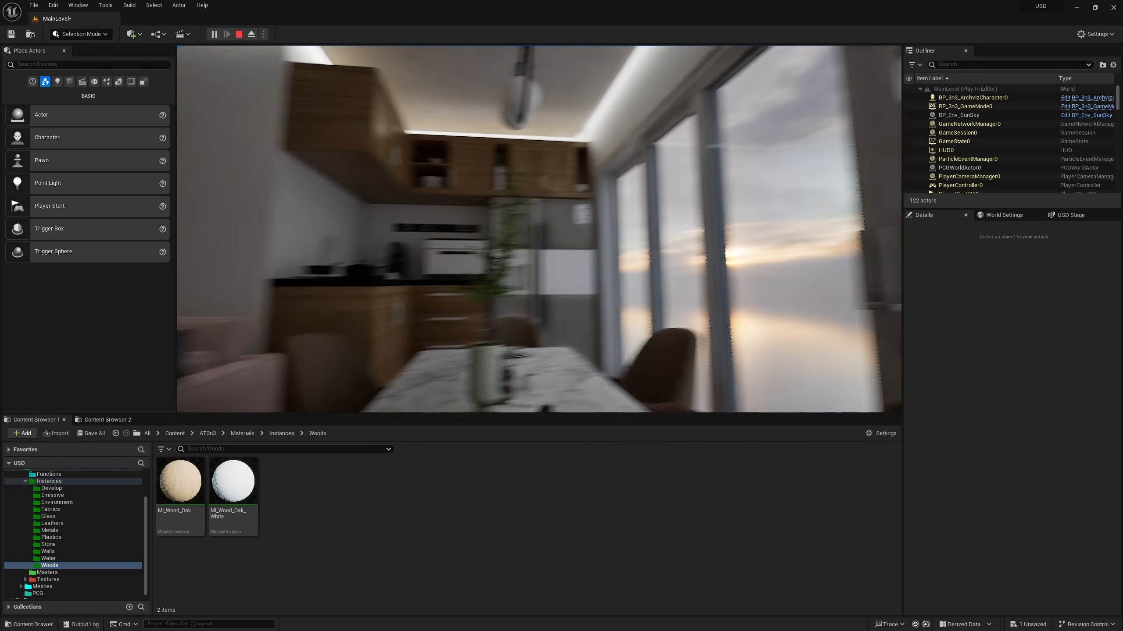
key(a)
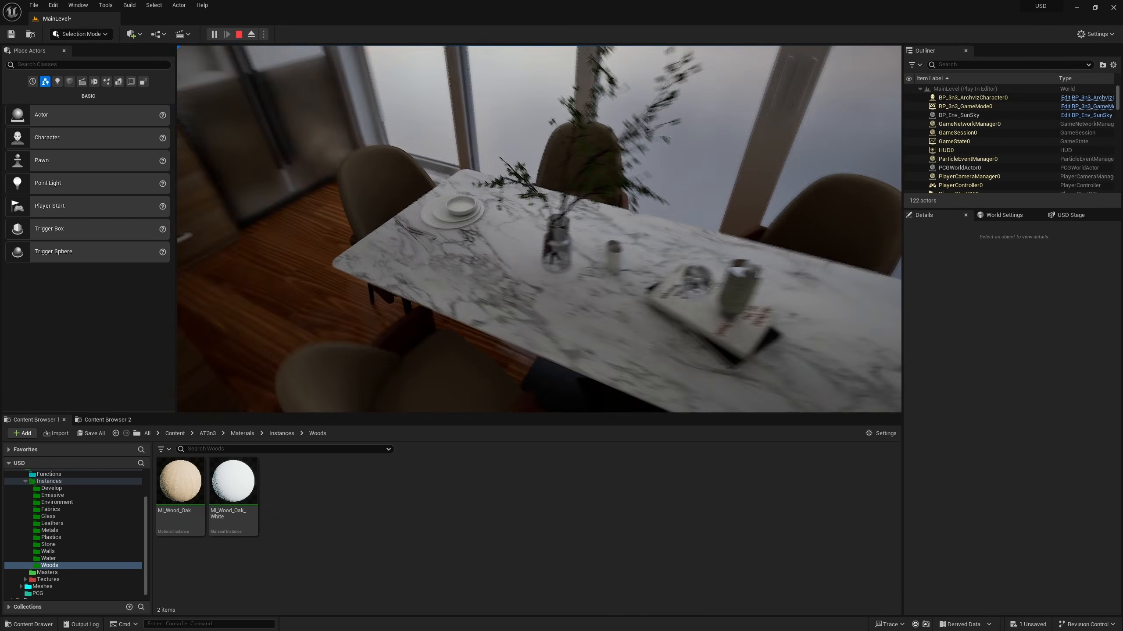
key(w)
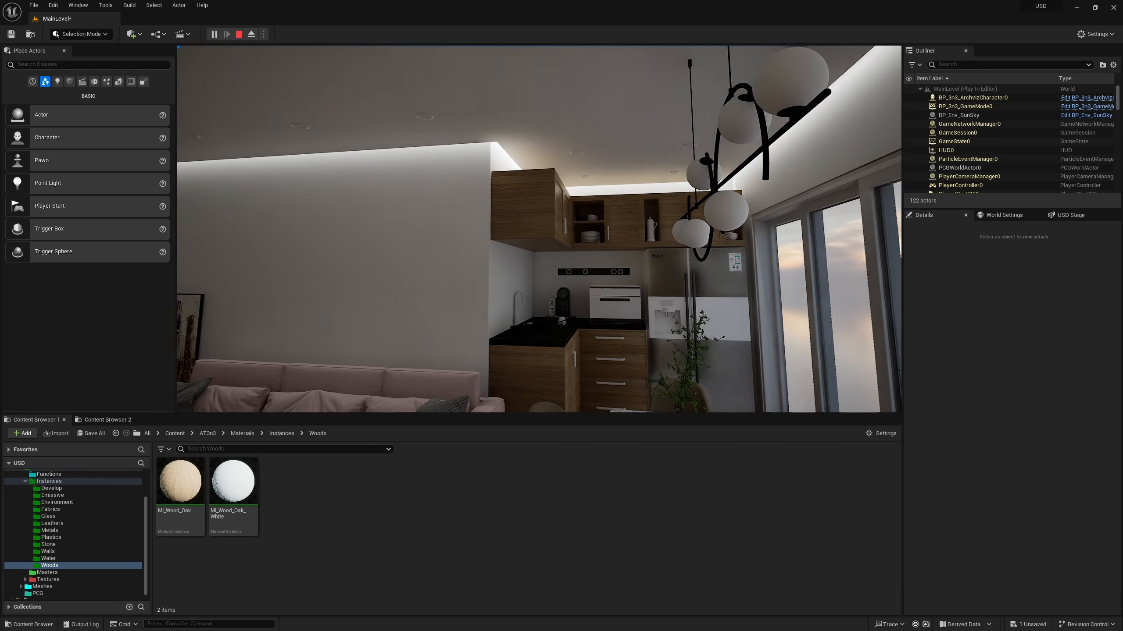
key(Escape)
Enable Use Temperature on the ceiling rect lights Area, Area_002 and Area_003 together and set their temperature to 4500.
key(w)
mouse_move(540, 225)
right_down()
mouse_move(563, 209)
mouse_move(500, 208)
mouse_move(535, 226)
mouse_move(542, 216)
right_up()
key(s)
click(555, 212)
key(w)
scroll(541, 216, down, 3)
key(s)
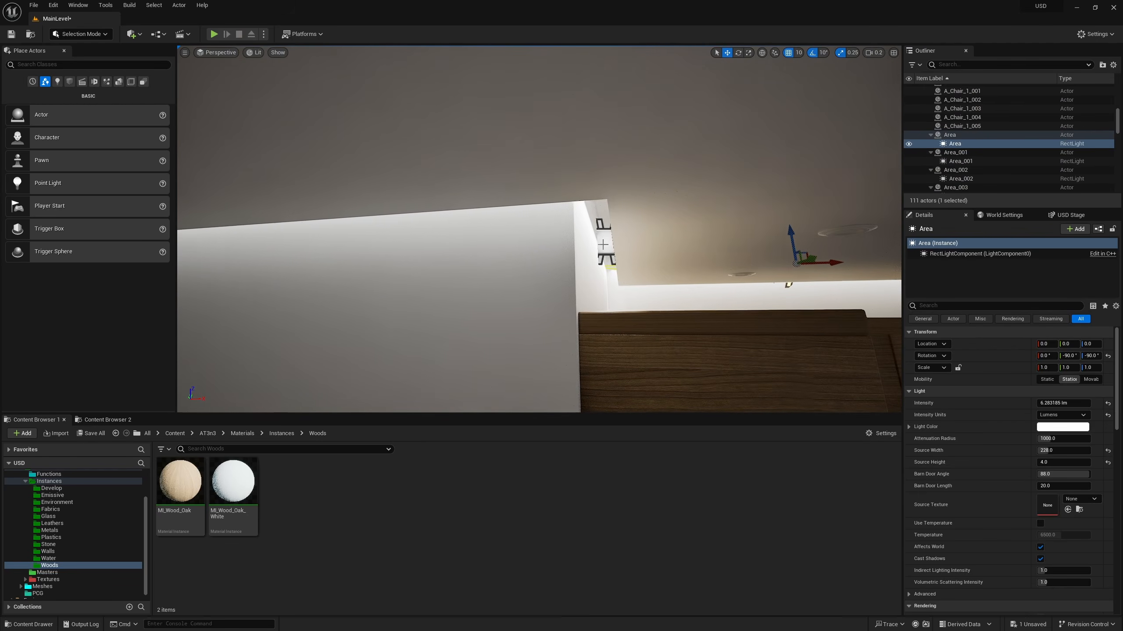
ctrl+click(605, 248)
right_drag(606, 249, 457, 246)
key(d)
ctrl+click(560, 252)
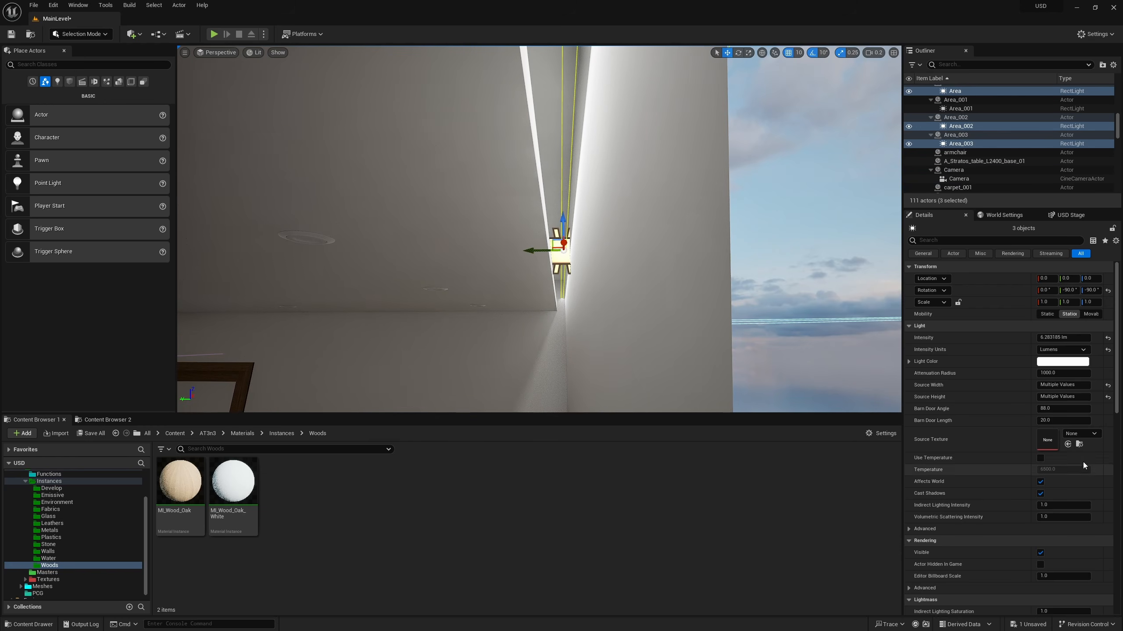
click(1041, 458)
click(1054, 470)
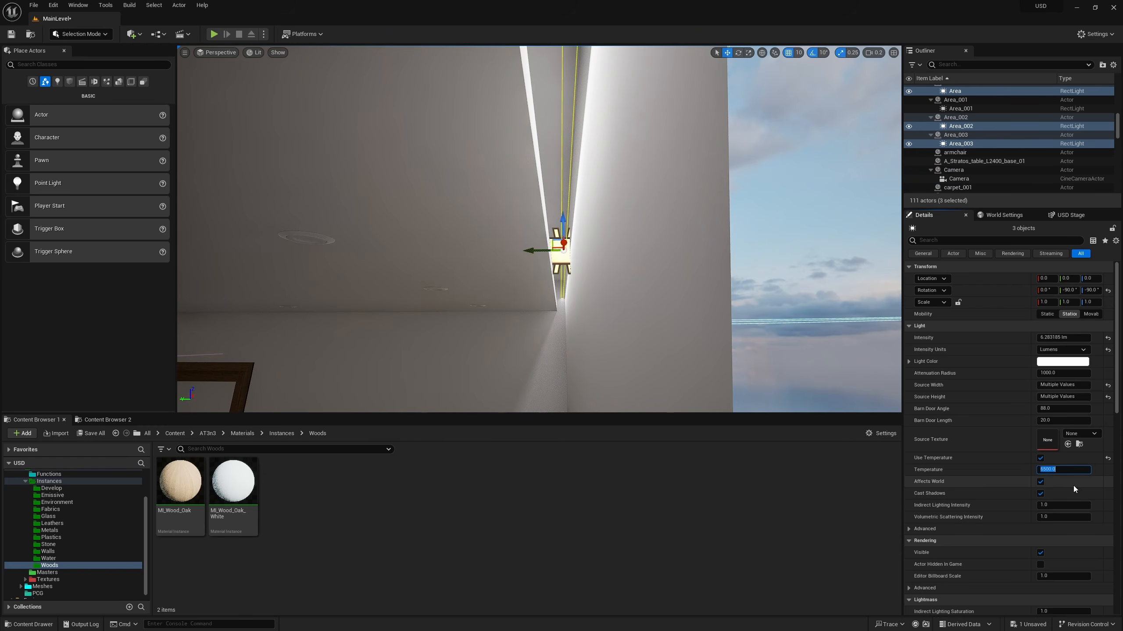
text(4500)
key(Return)
Enable Use Temperature on rect light Area_001 at 4500 and switch the viewport to game view.
mouse_move(489, 193)
right_down()
mouse_move(708, 199)
mouse_move(521, 181)
mouse_move(628, 163)
mouse_move(629, 141)
mouse_move(488, 175)
right_up()
scroll(610, 195, up, 1)
scroll(479, 180, up, 1)
click(516, 160)
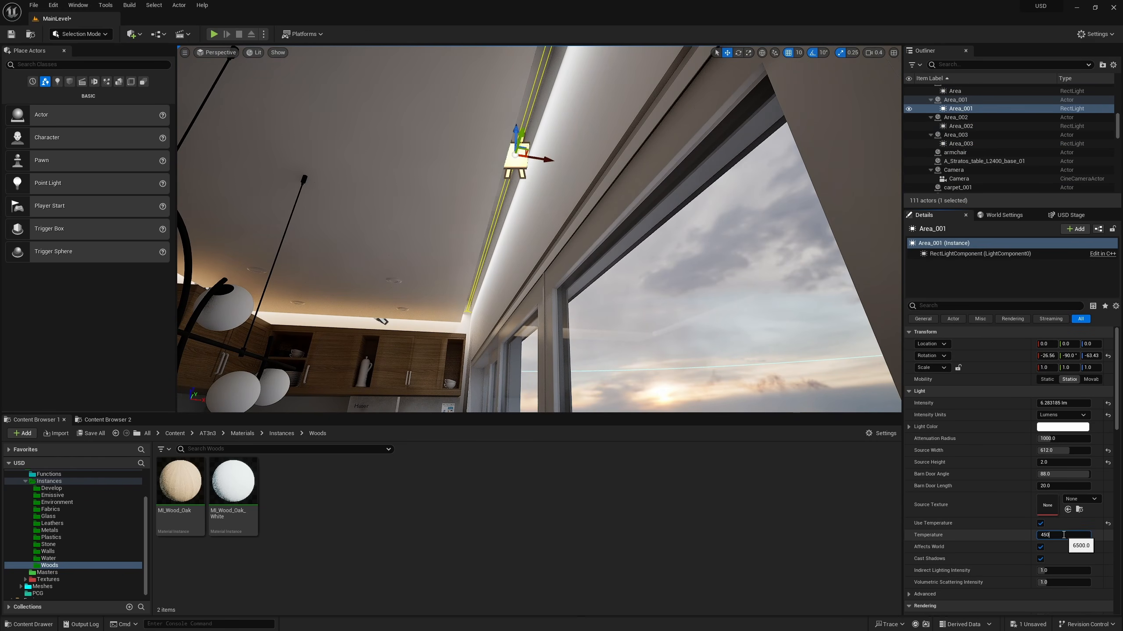
right_drag(539, 221, 532, 255)
key(g)
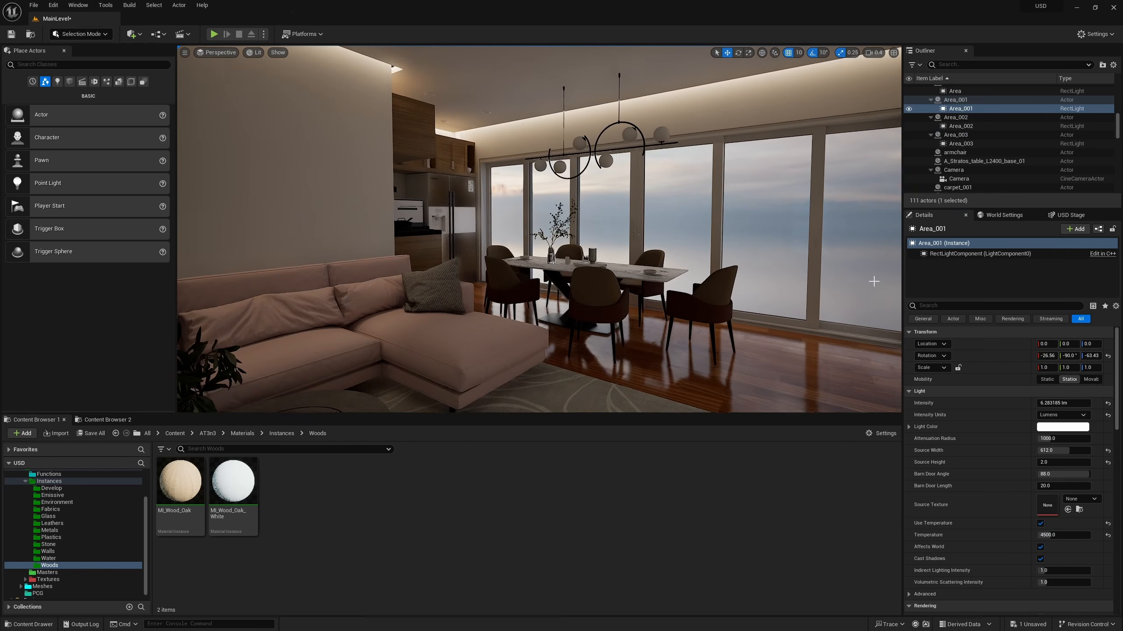
Set the Sky Material of BP_Env_SunSky to MI_Environment_ApproachingStorm.
scroll(974, 109, up, 8)
click(963, 115)
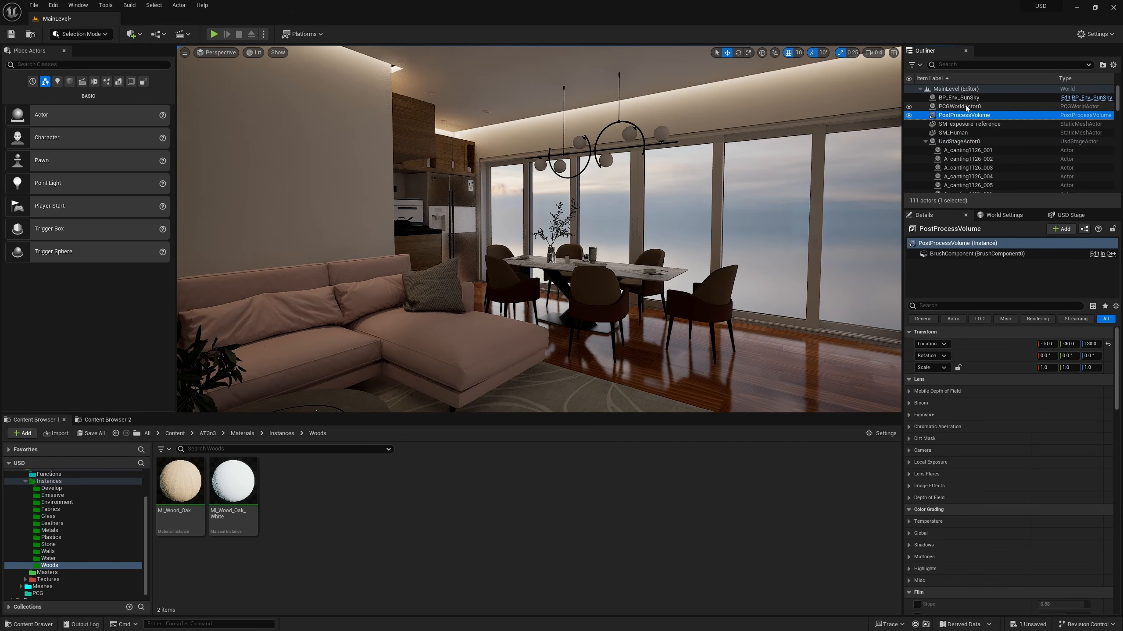
click(958, 97)
scroll(1085, 442, down, 2)
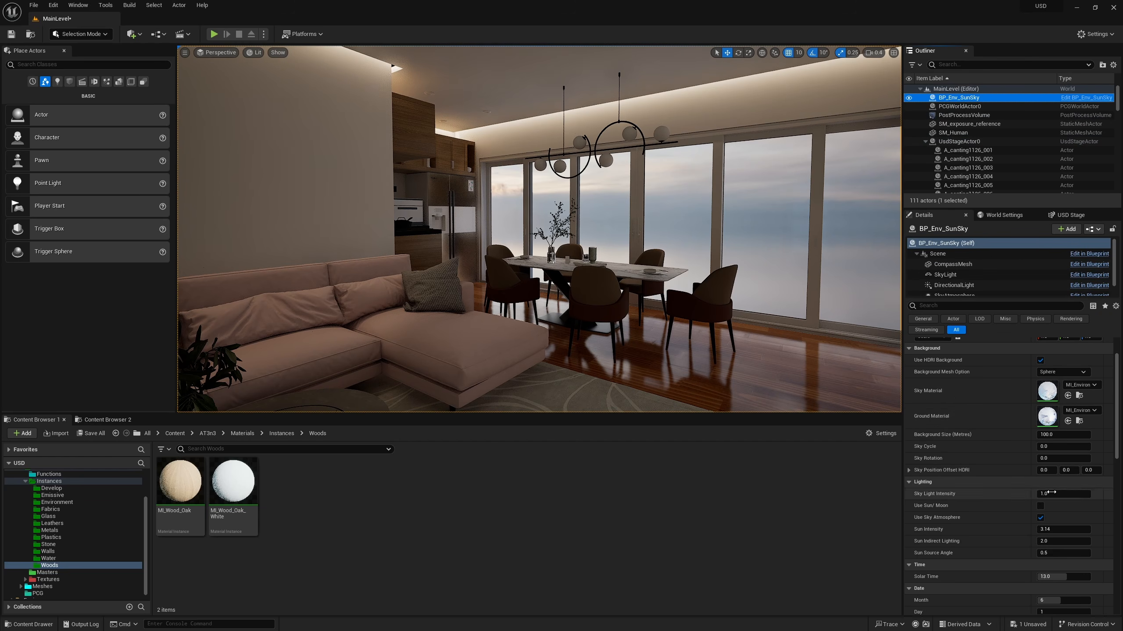
click(1089, 416)
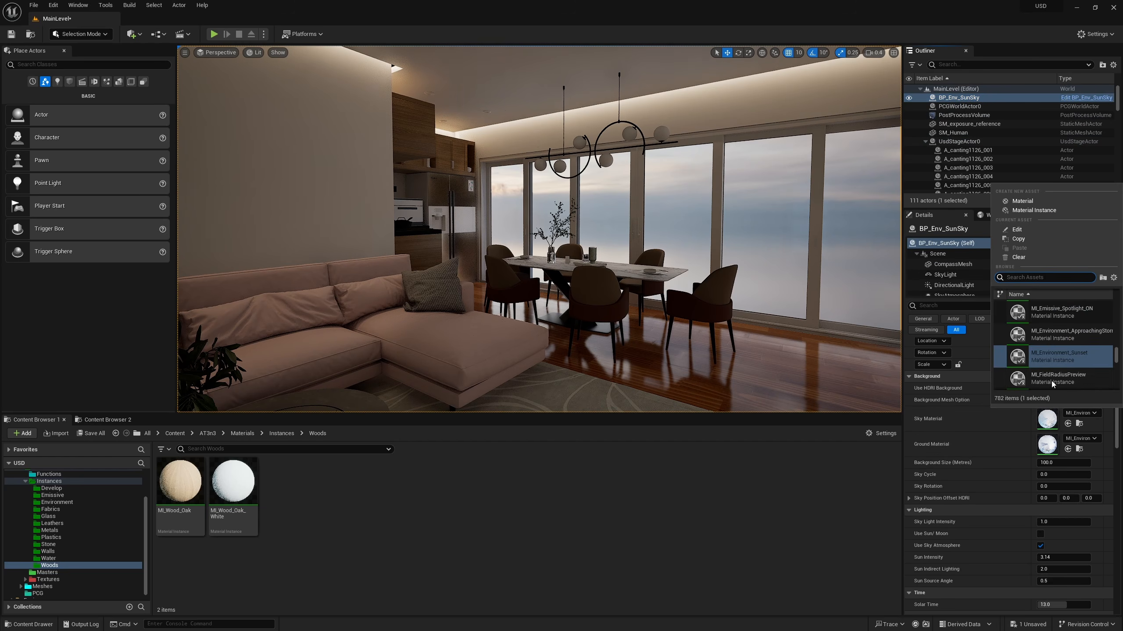
click(1057, 335)
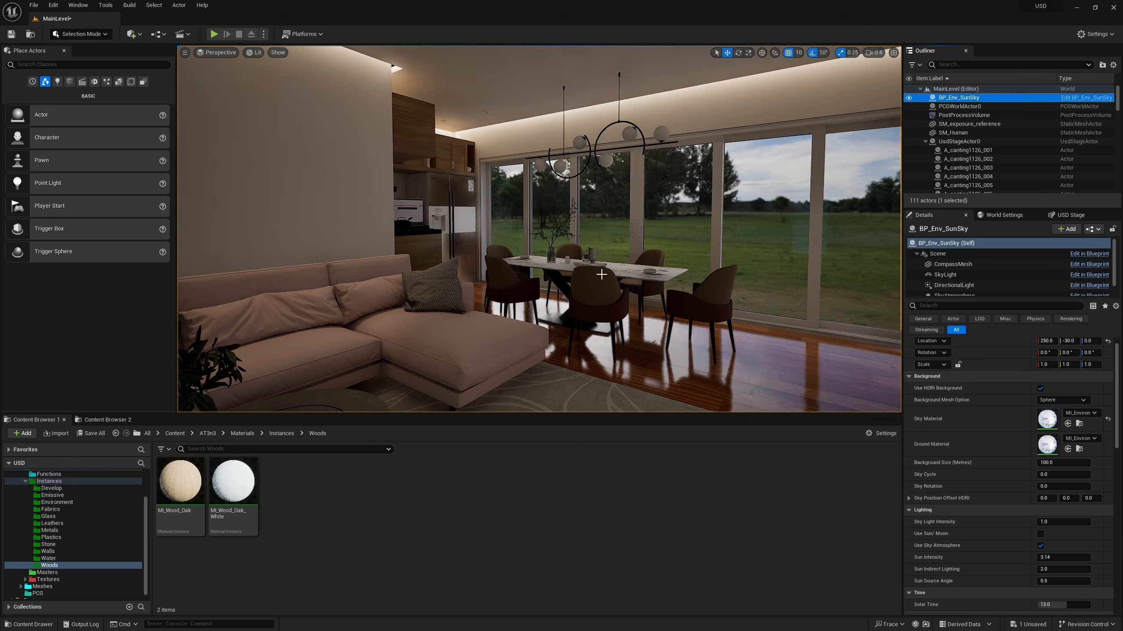
right_drag(670, 257, 694, 231)
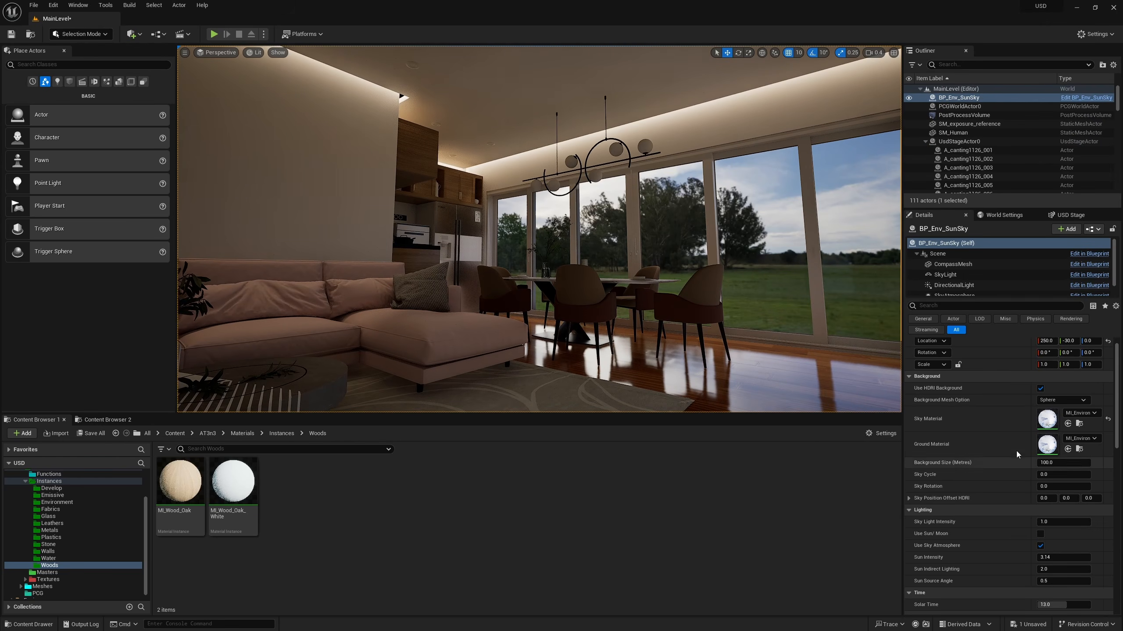
Set the Sky Light Intensity of BP_Env_SunSky to 2 and enable Use Sun/Moon.
text(2)
key(Return)
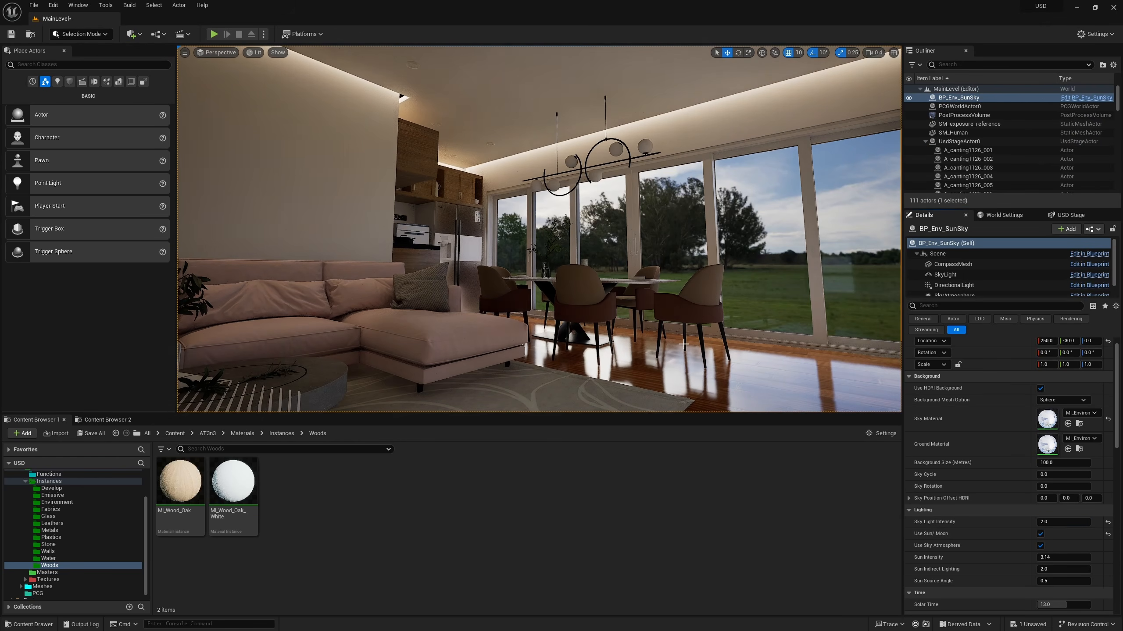
key(e)
right_drag(683, 344, 637, 338)
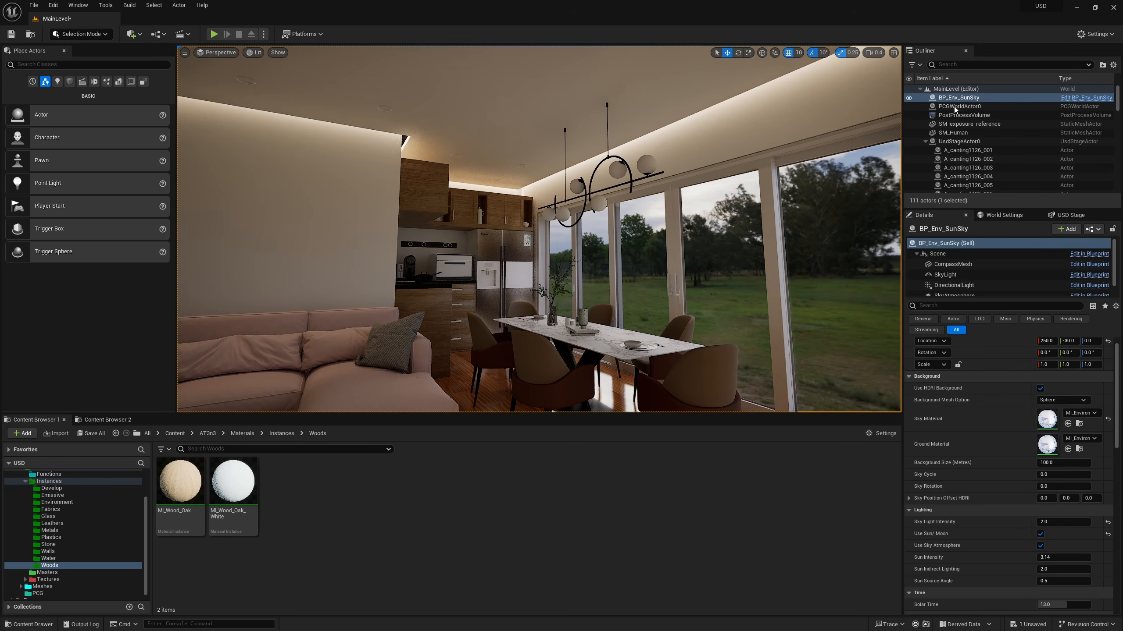
Set the Exposure Compensation of the PostProcessVolume to 1.
click(959, 115)
click(909, 401)
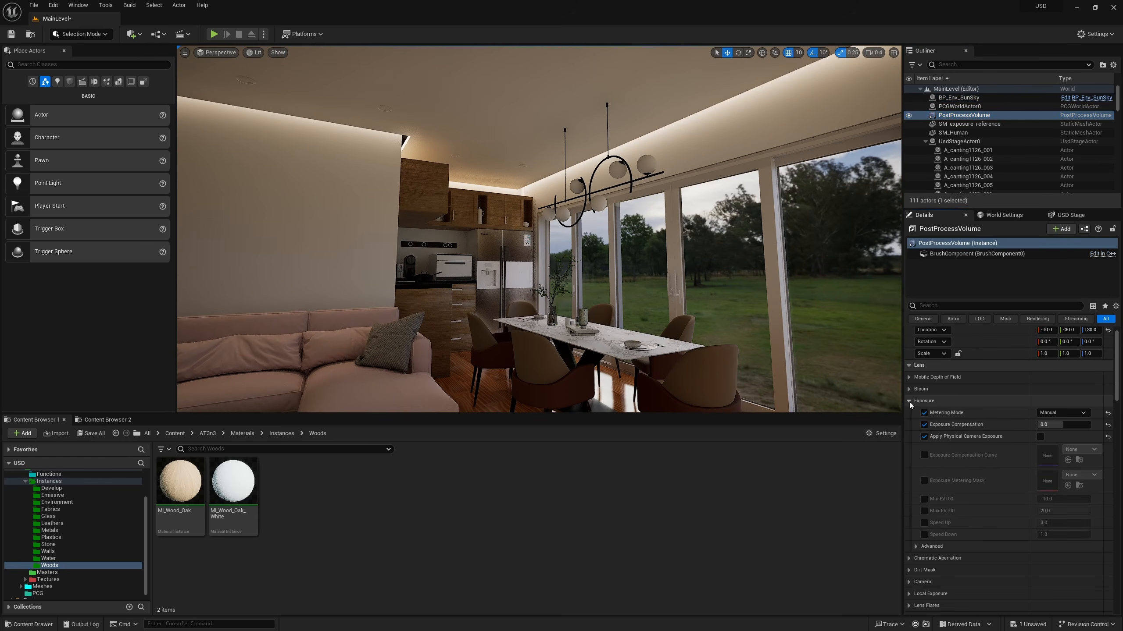
text(1)
key(Return)
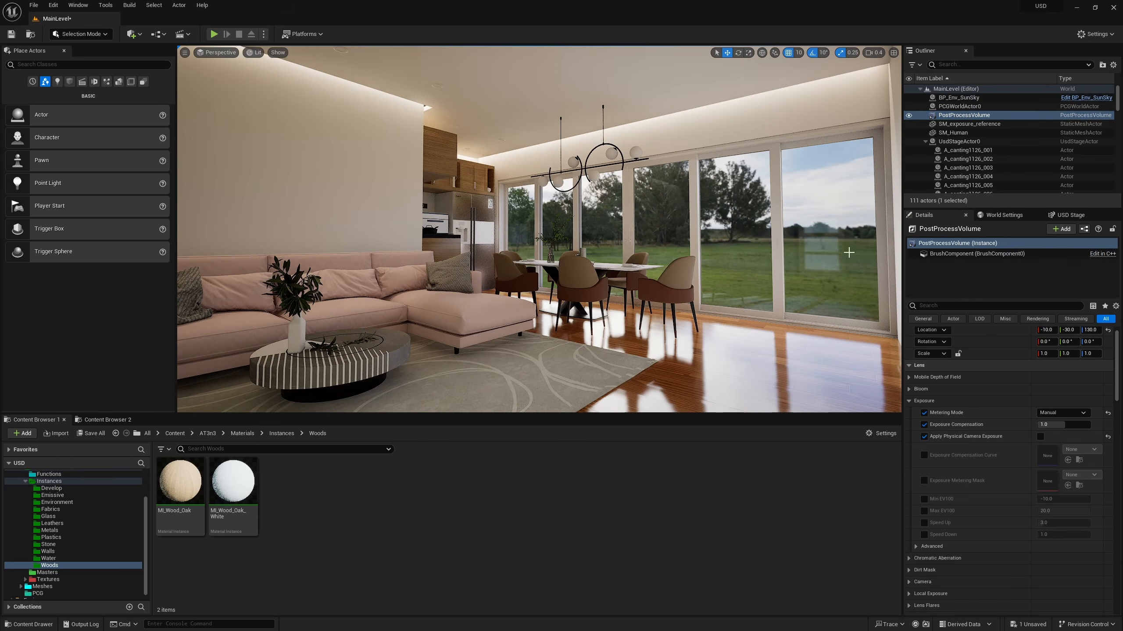
Open the Sky Material of BP_Env_SunSky, set the HDRI Day Control Brightness to 10, then save and close the material.
click(958, 97)
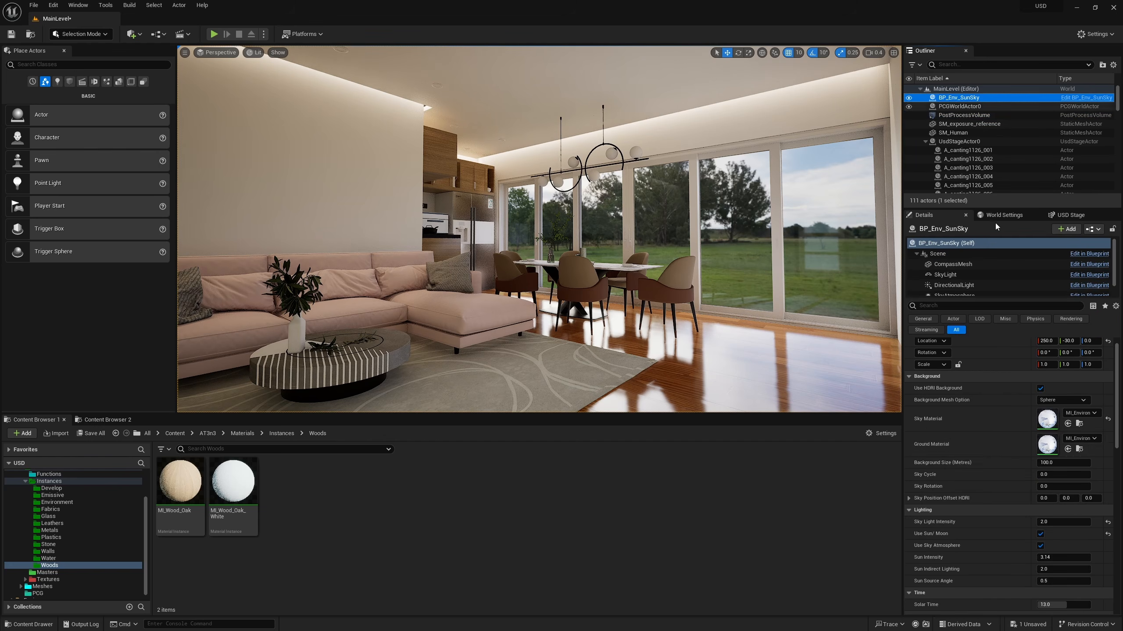
double_click(1049, 419)
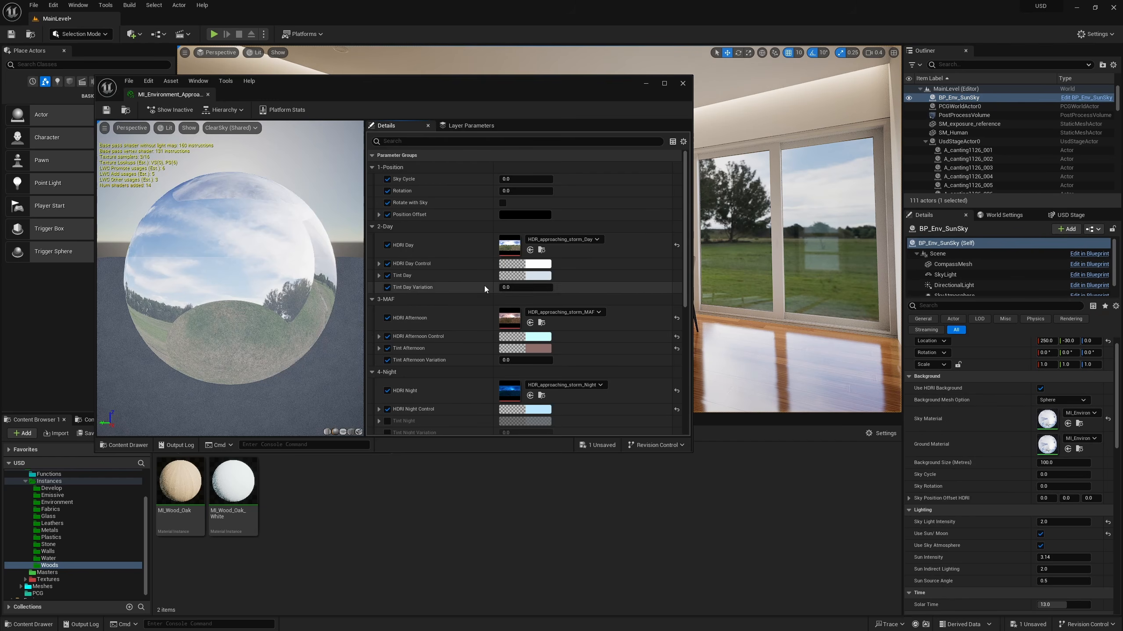
click(379, 264)
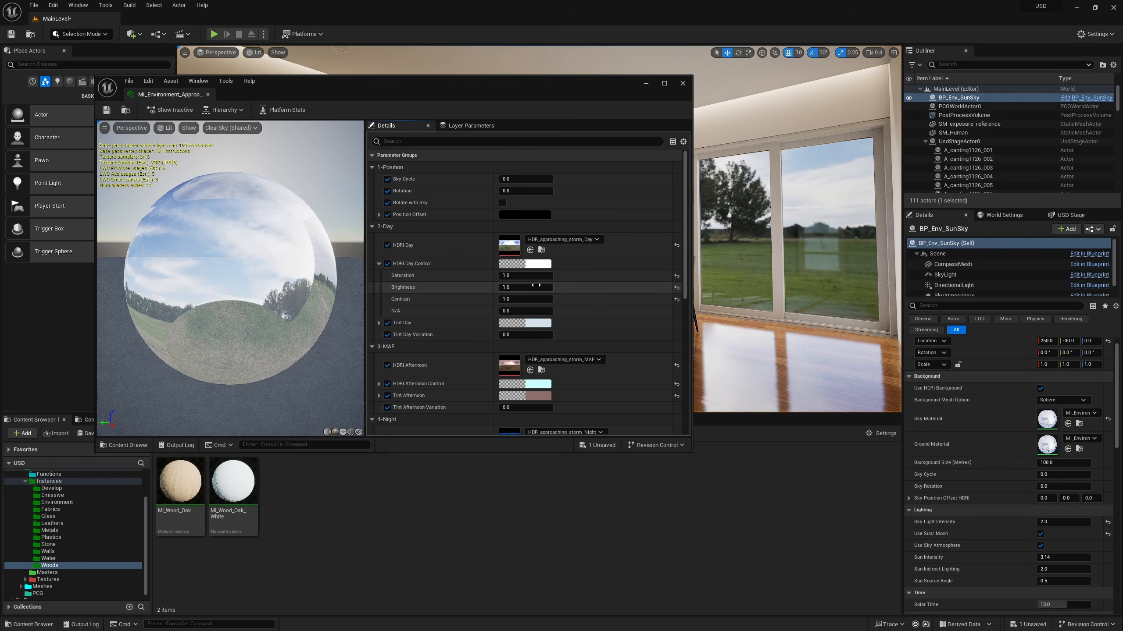
click(526, 287)
text(5)
key(Return)
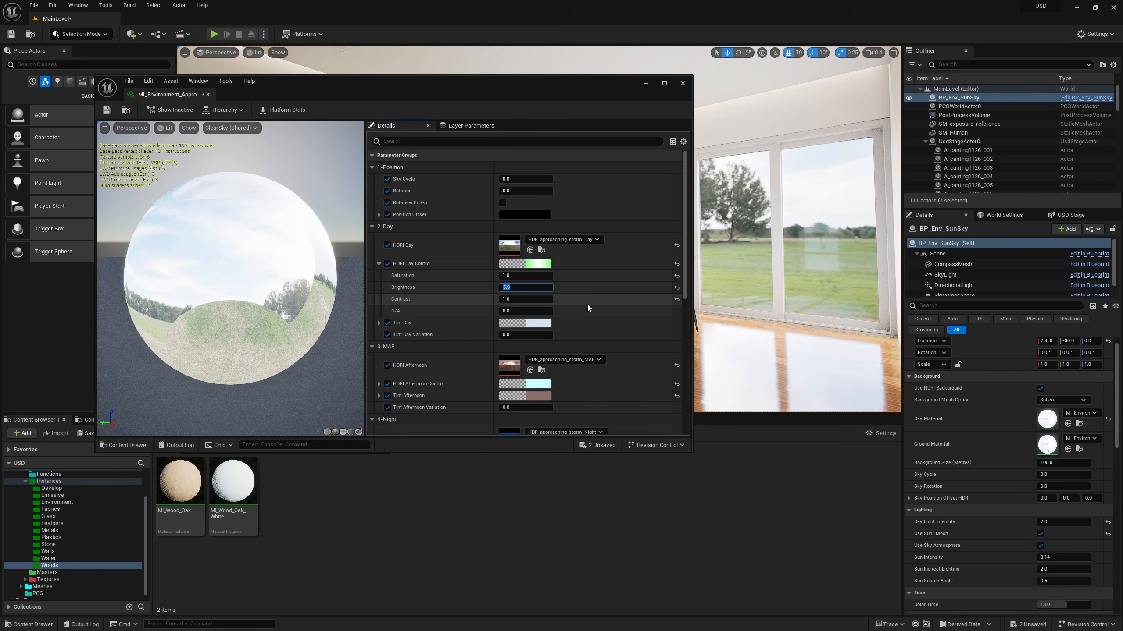
text(10)
key(Return)
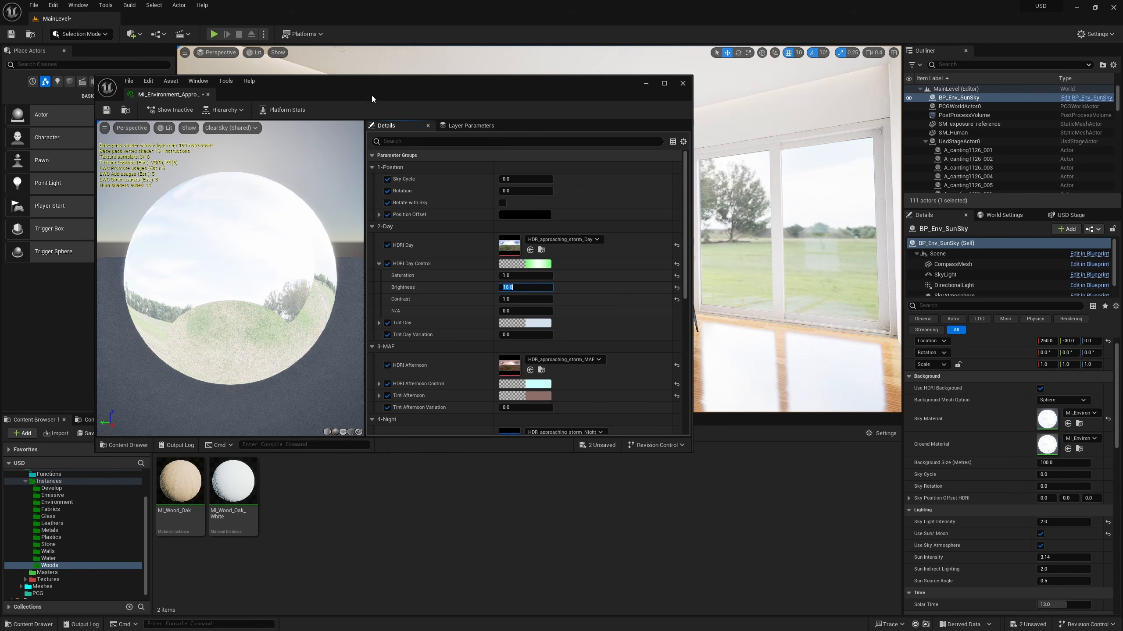
drag(372, 95, 510, 296)
click(245, 312)
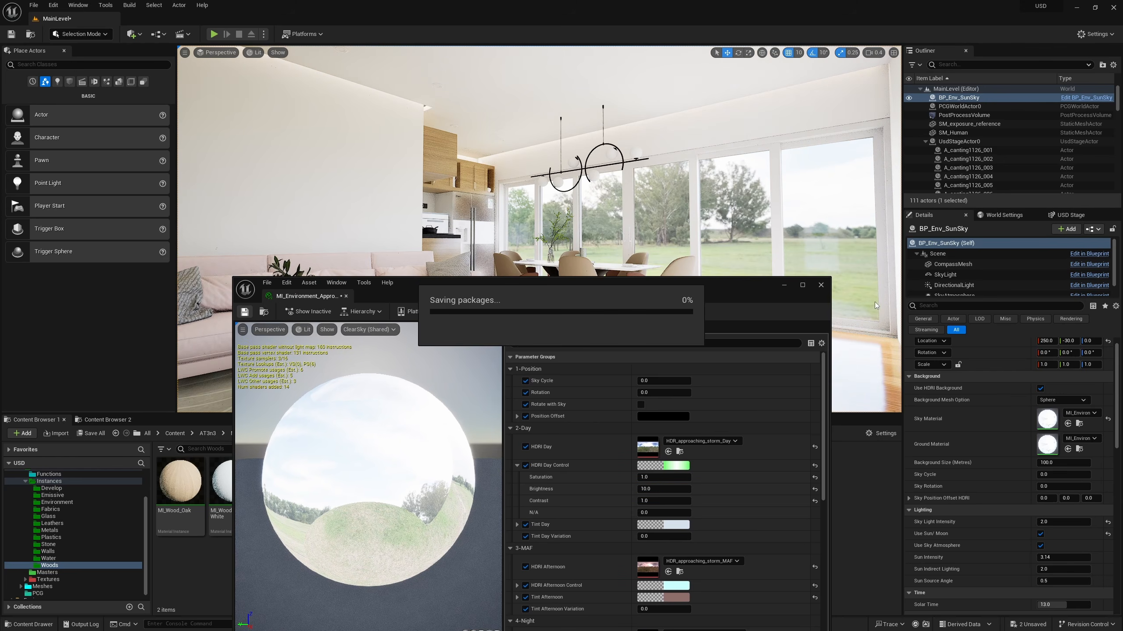
click(821, 285)
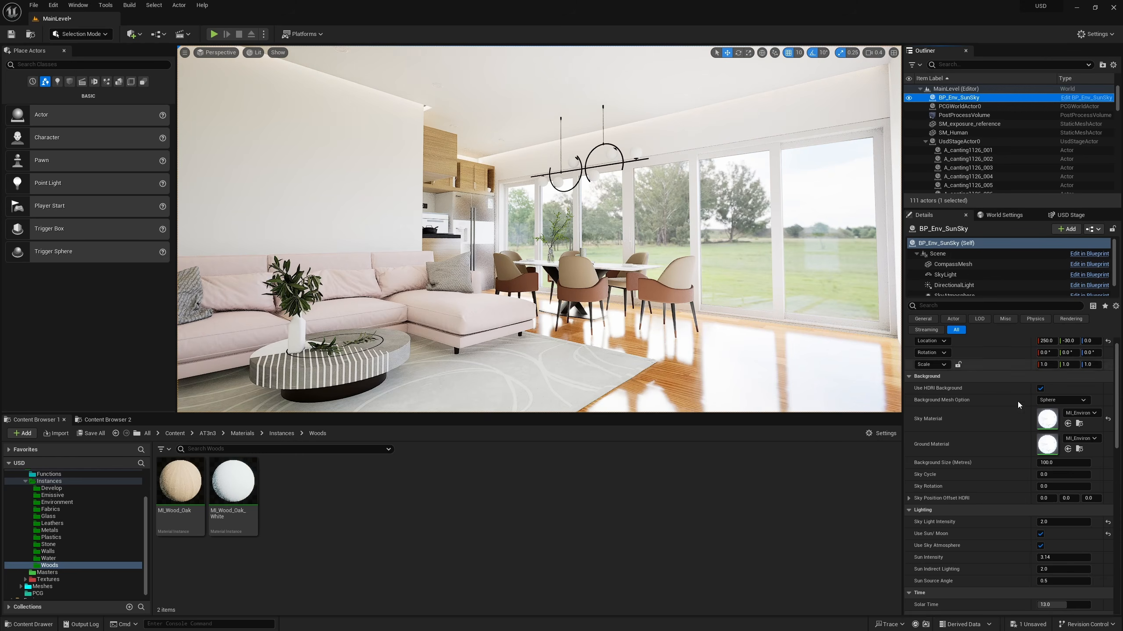
Set the Sky Light Intensity of BP_Env_SunSky to 1.
scroll(1030, 424, down, 3)
click(1057, 465)
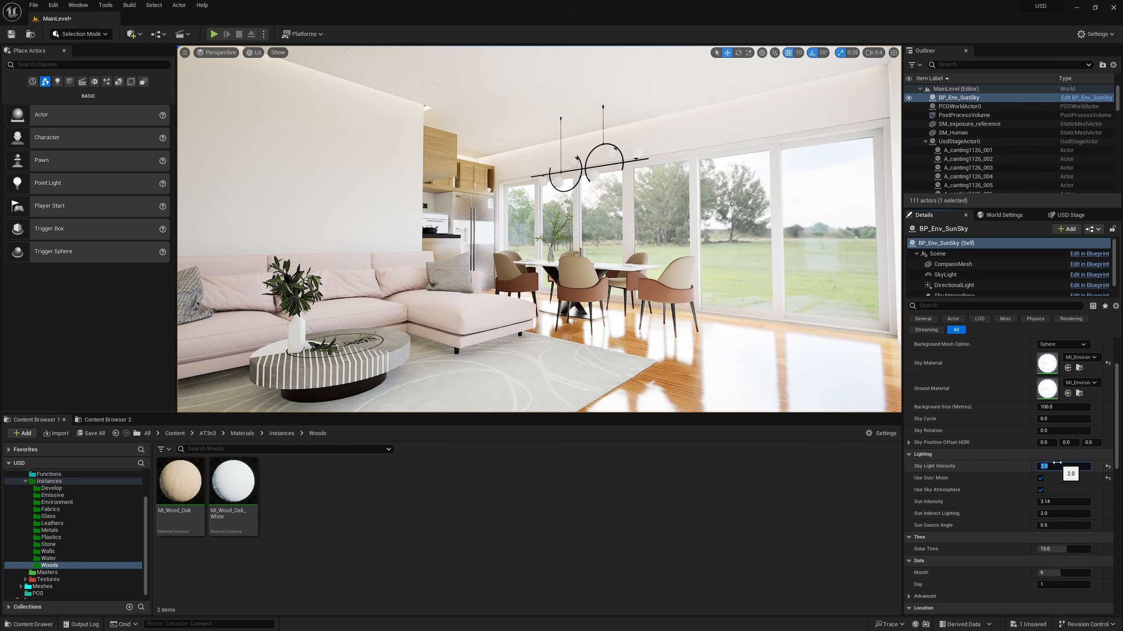
text(1)
key(Return)
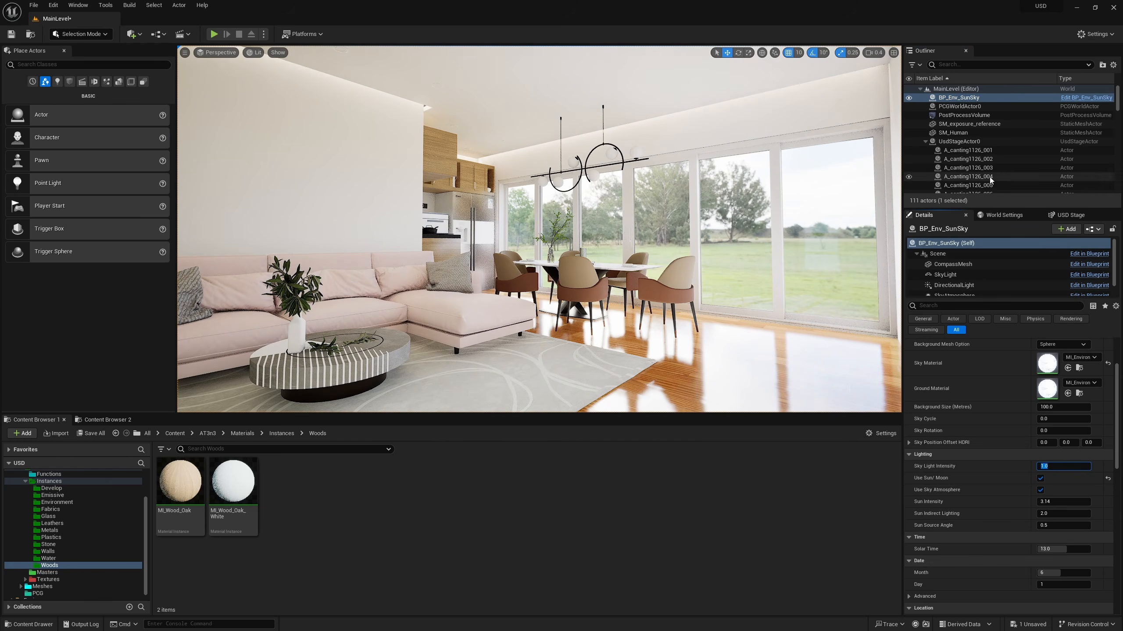
Set the Exposure Compensation of the PostProcessVolume to 0.
click(964, 115)
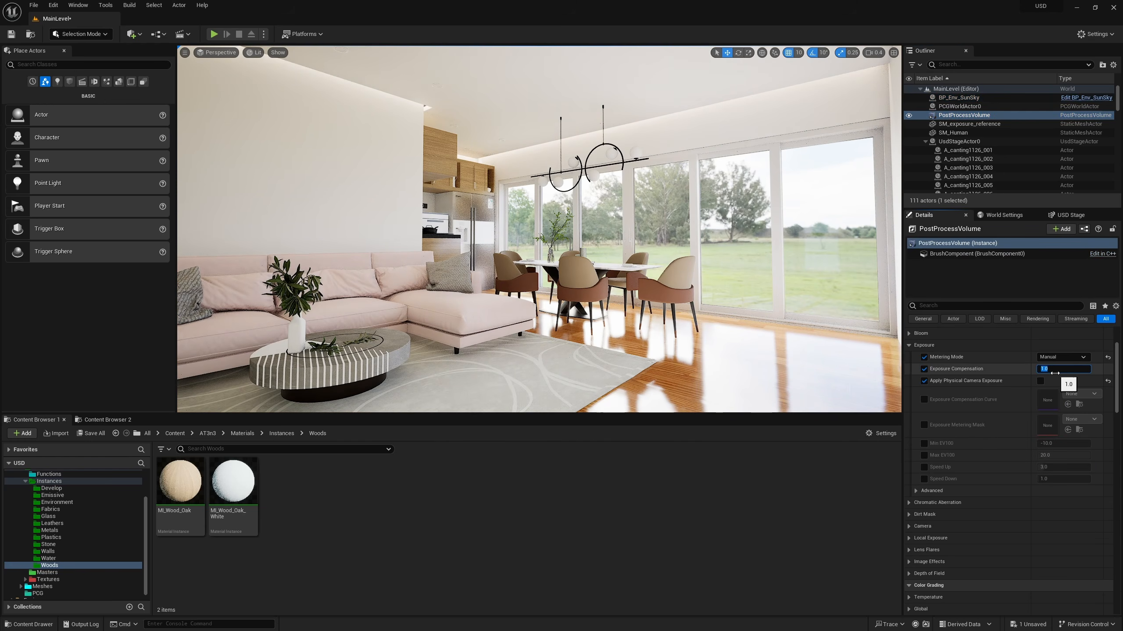
text(0)
key(Return)
Fly through the living room to the dining table and kitchen to examine the interior under the adjusted lighting.
right_drag(663, 248, 543, 254)
key(w)
scroll(606, 254, up, 1)
key(s)
scroll(655, 257, up, 1)
key(w)
right_drag(499, 325, 398, 327)
key(s)
key(w)
key(s)
scroll(575, 318, down, 2)
key(d)
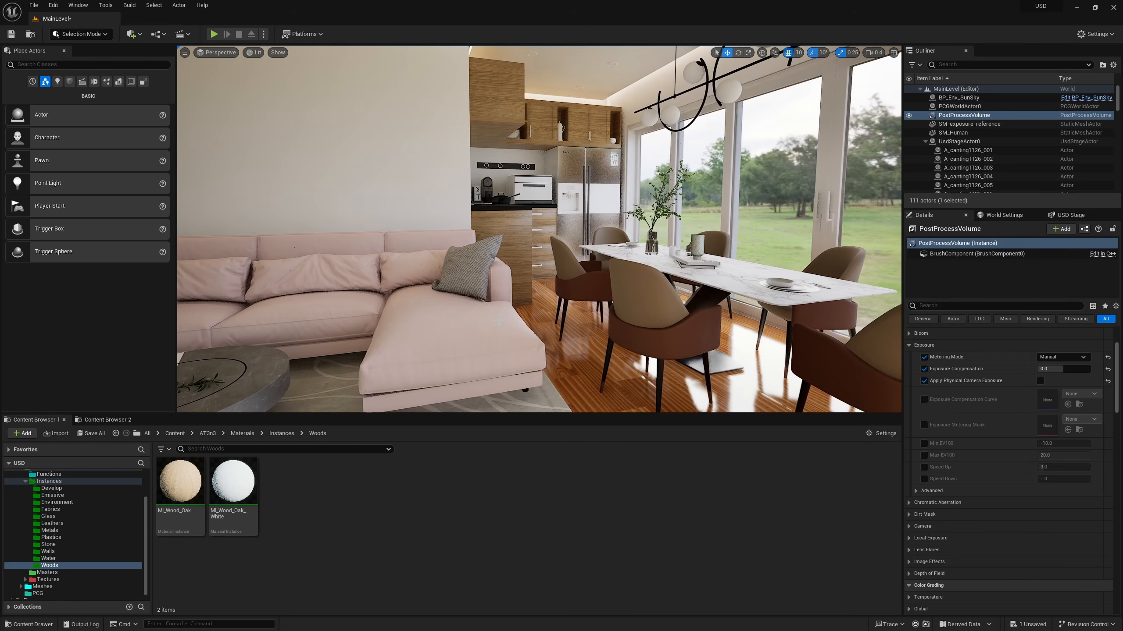
key(d)
right_drag(518, 310, 431, 306)
key(w)
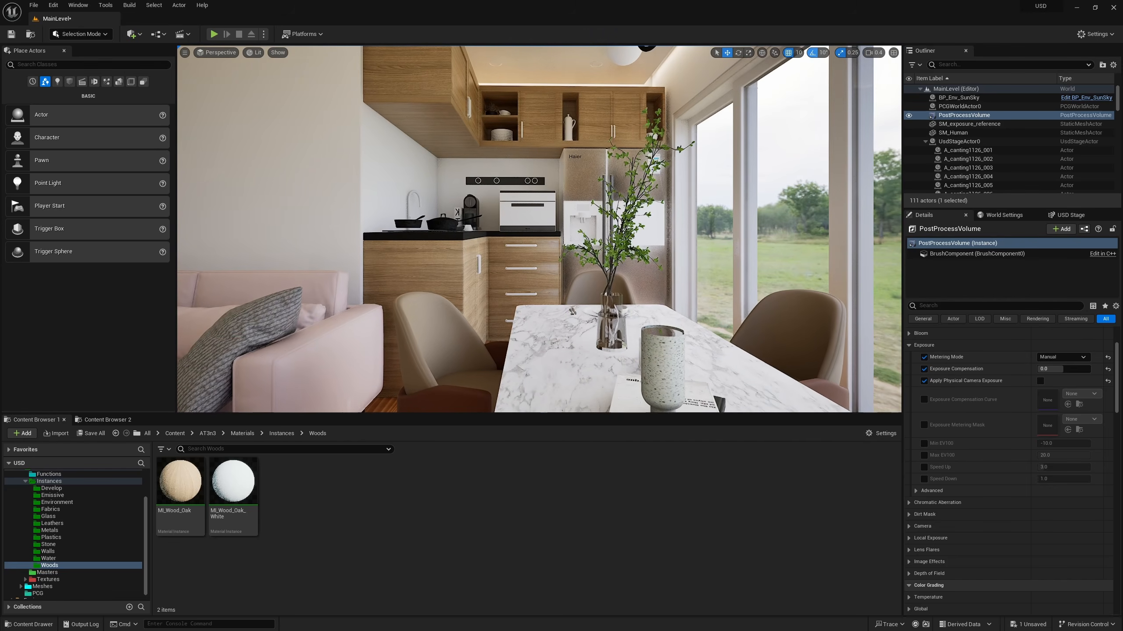
Start importing the USD stage as Unreal assets, with the Meshes/Import content folder as the destination.
click(1069, 215)
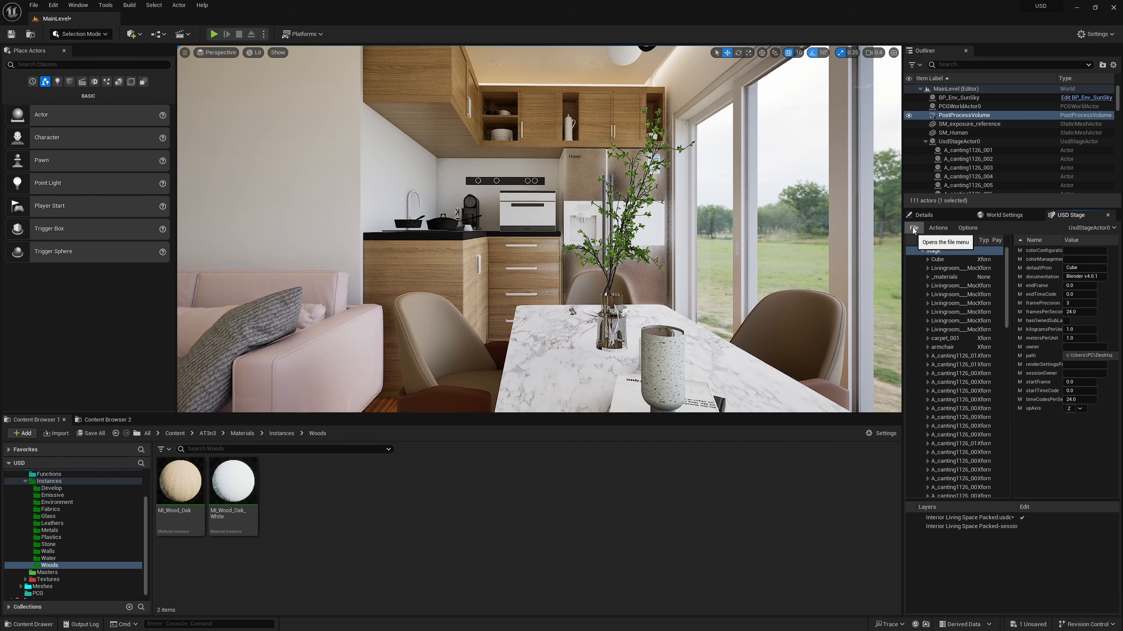
click(913, 228)
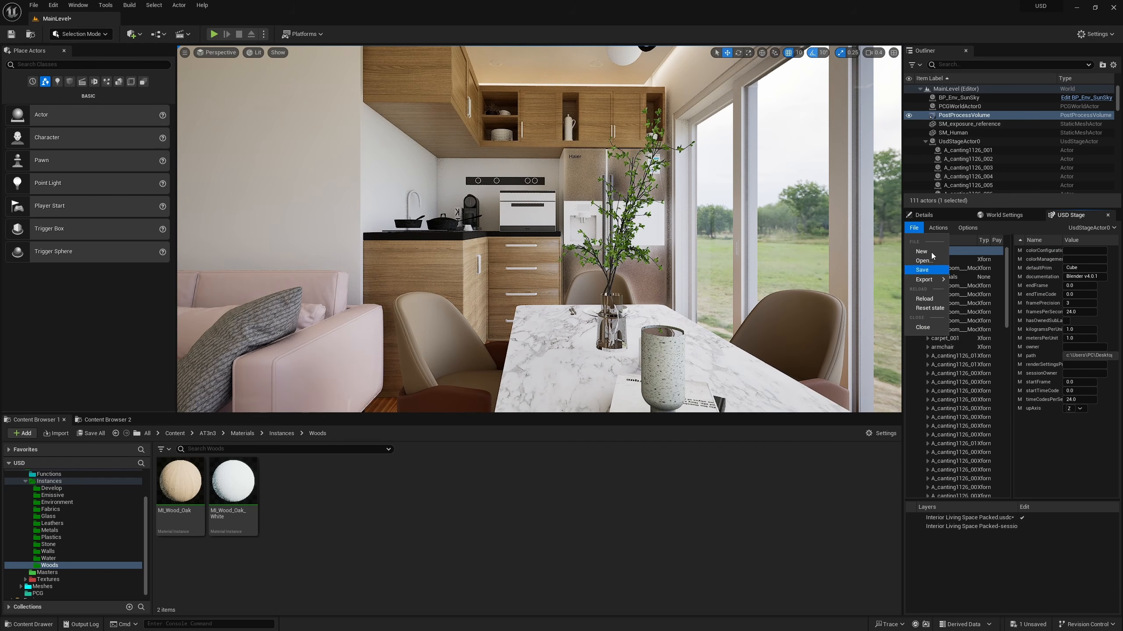
click(937, 229)
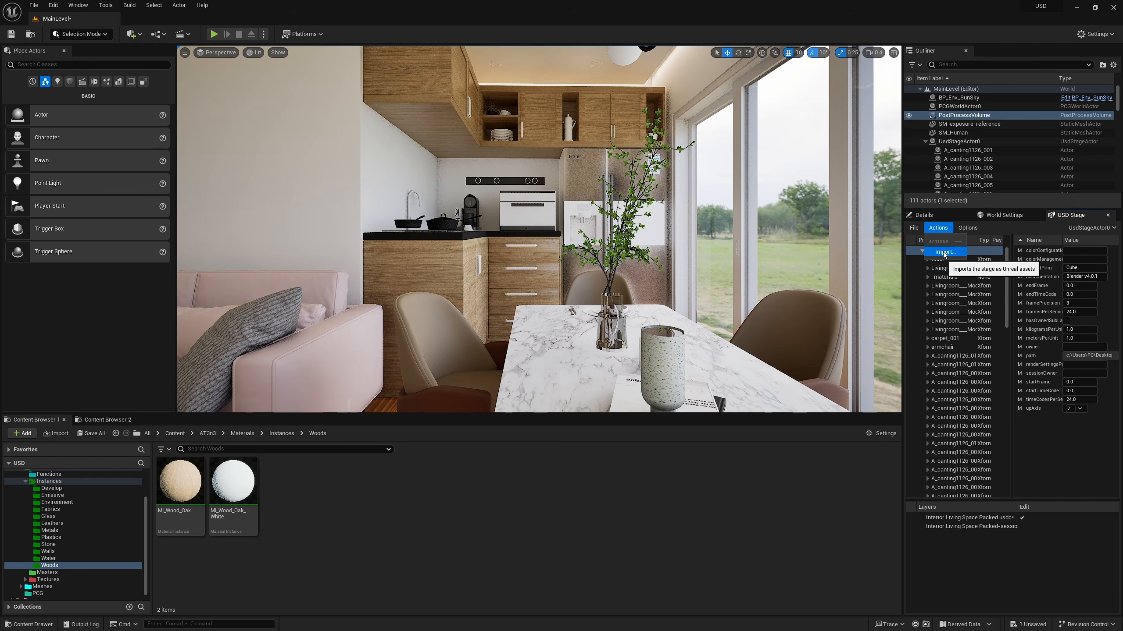
click(943, 252)
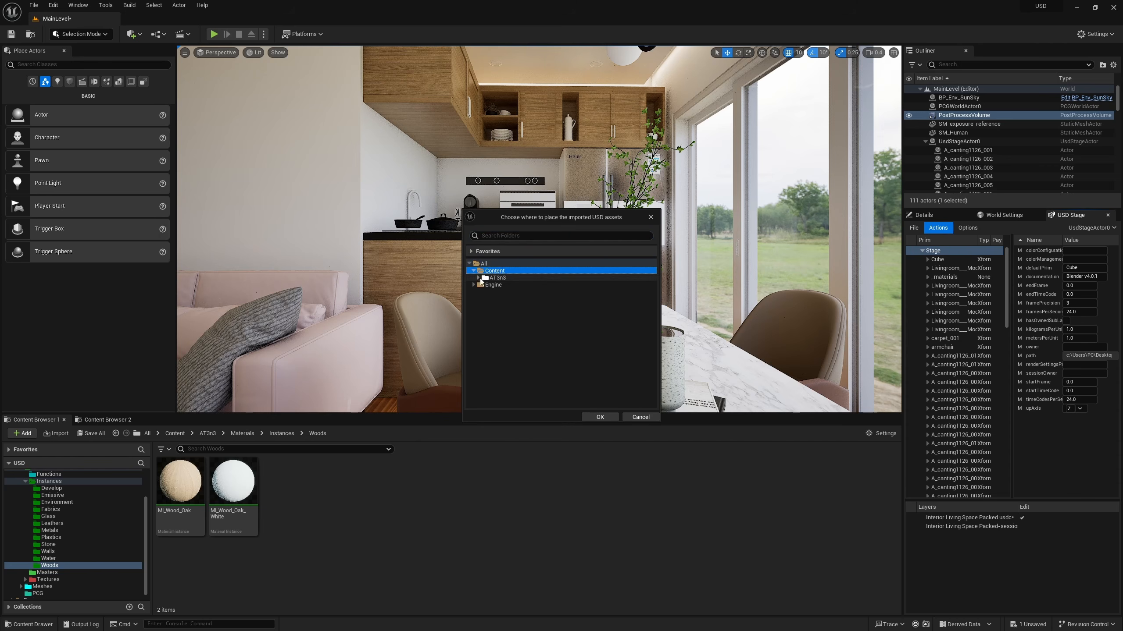
click(495, 277)
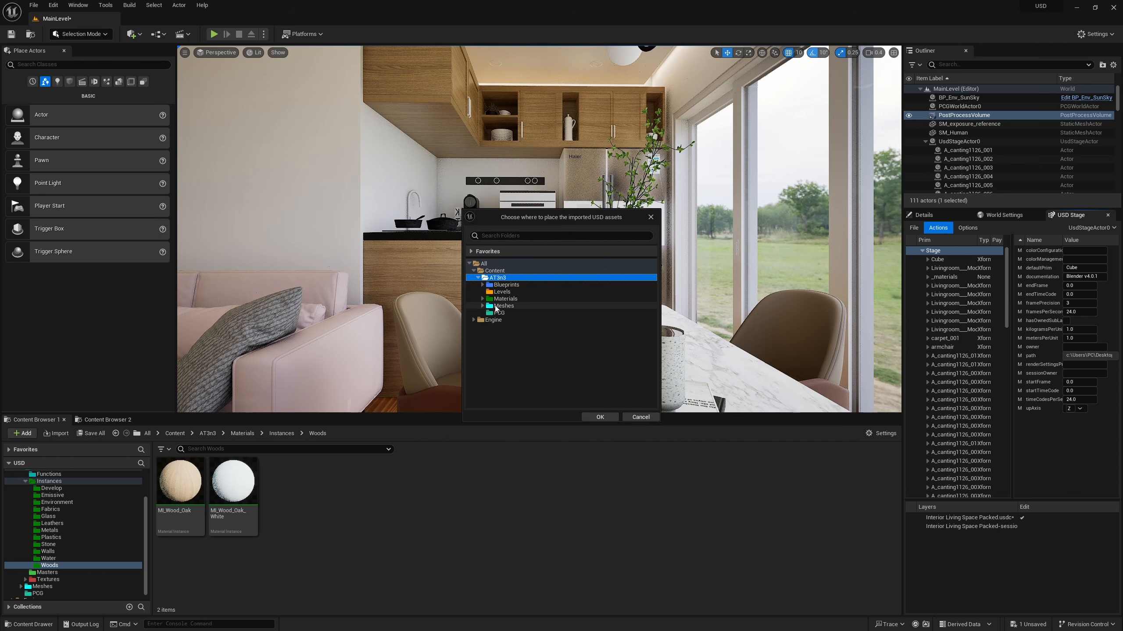
click(486, 309)
click(508, 320)
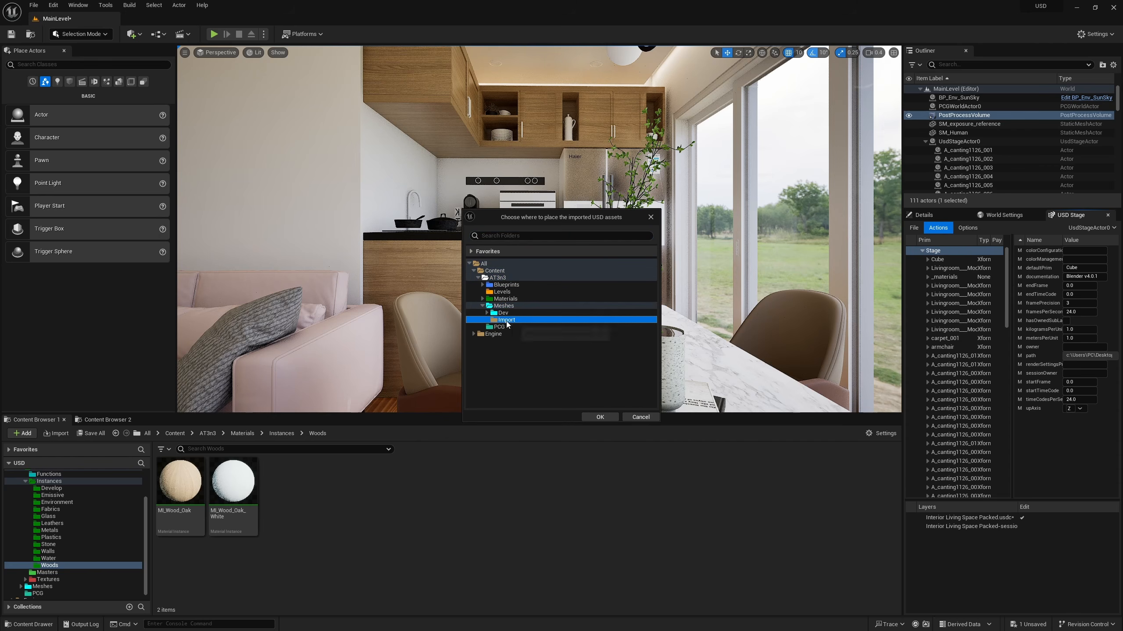
click(600, 416)
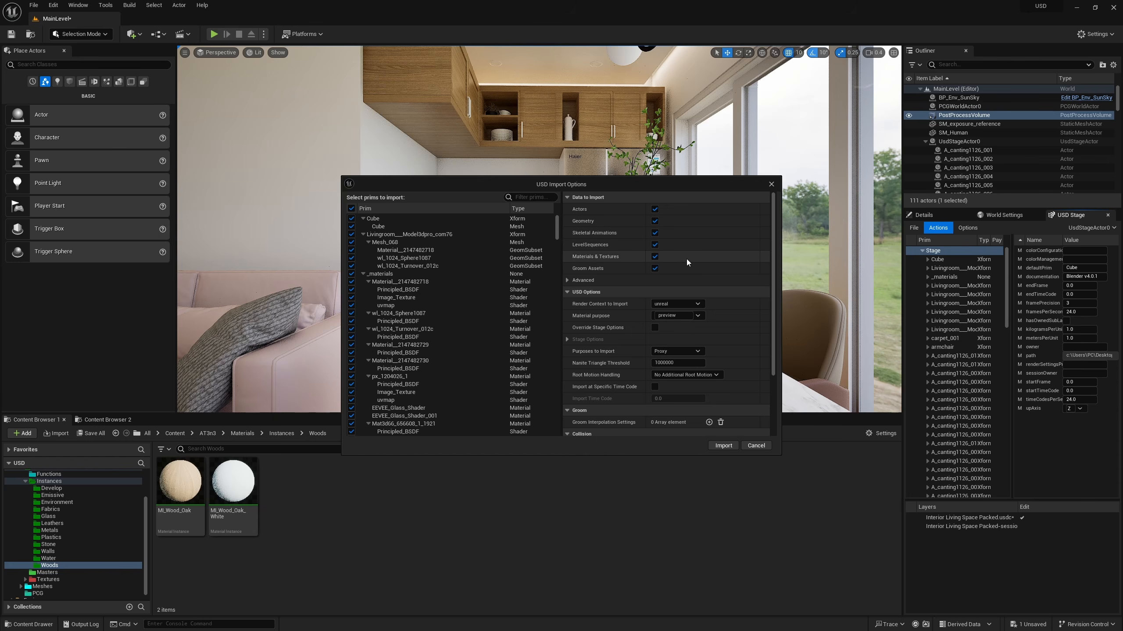
Enable Import Only Used Materials and set the Nanite Triangle Threshold to 500000 in the USD import options.
click(567, 280)
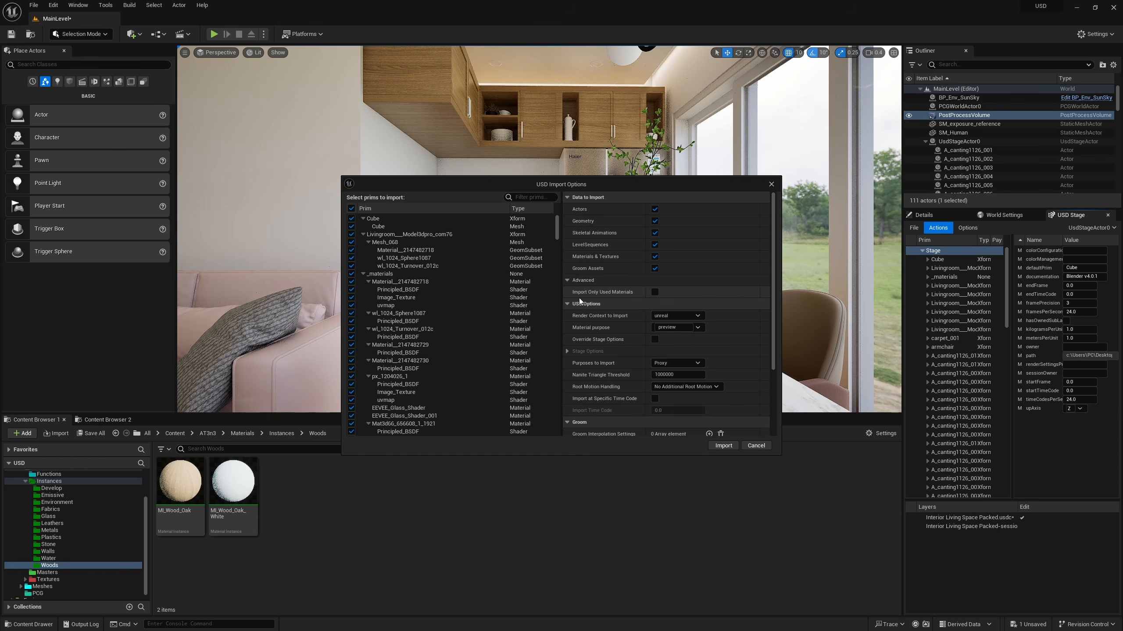
click(655, 292)
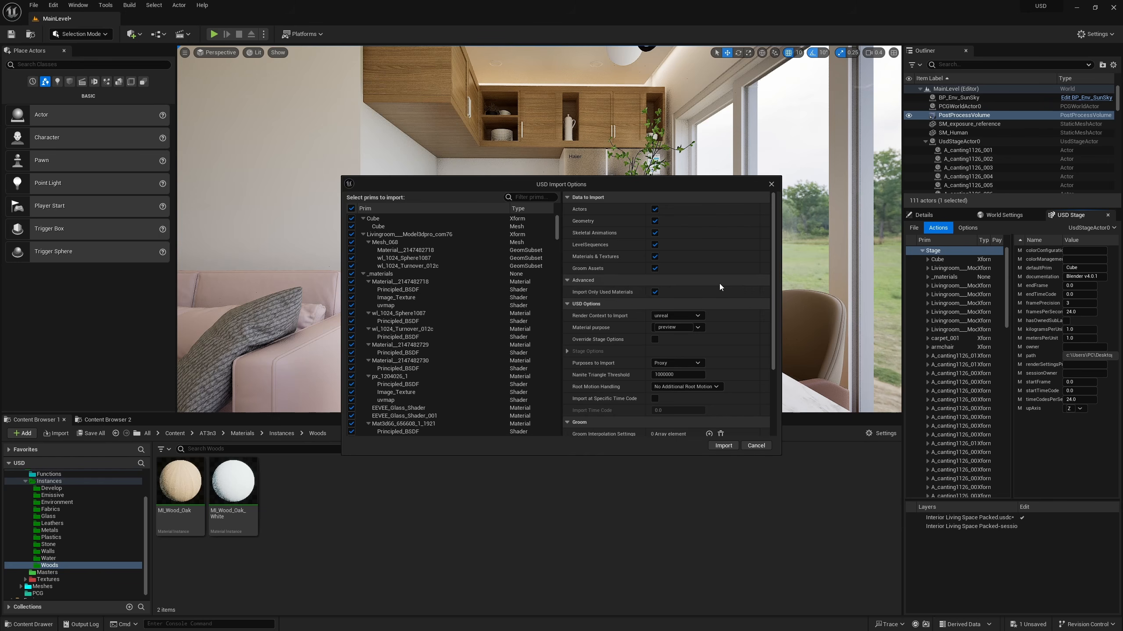
scroll(729, 287, down, 2)
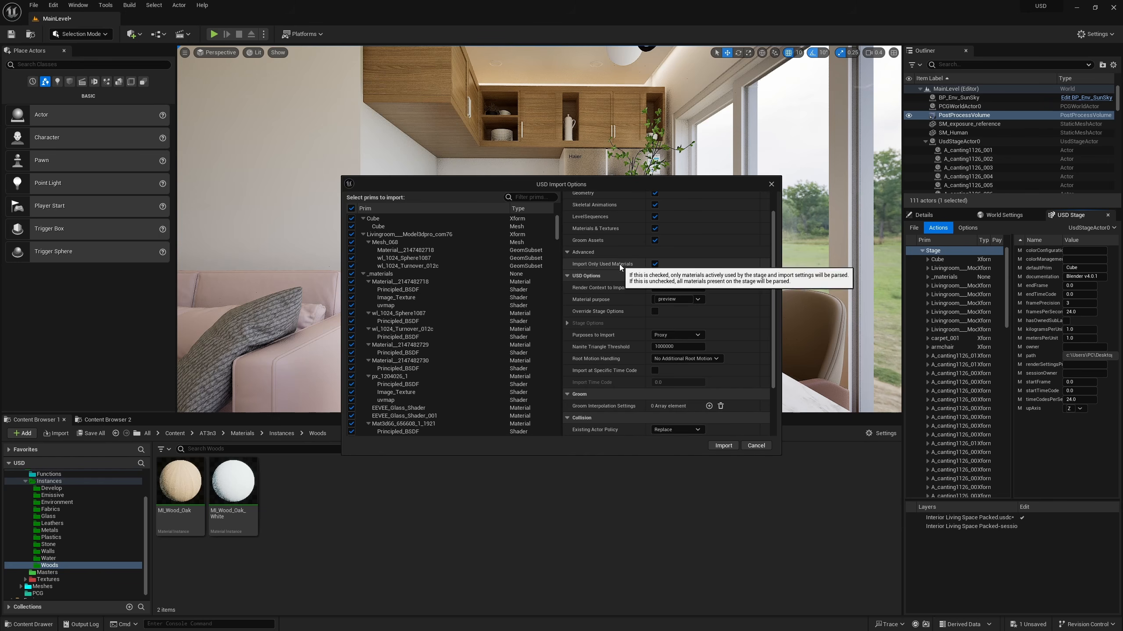
scroll(622, 264, down, 2)
scroll(619, 241, up, 2)
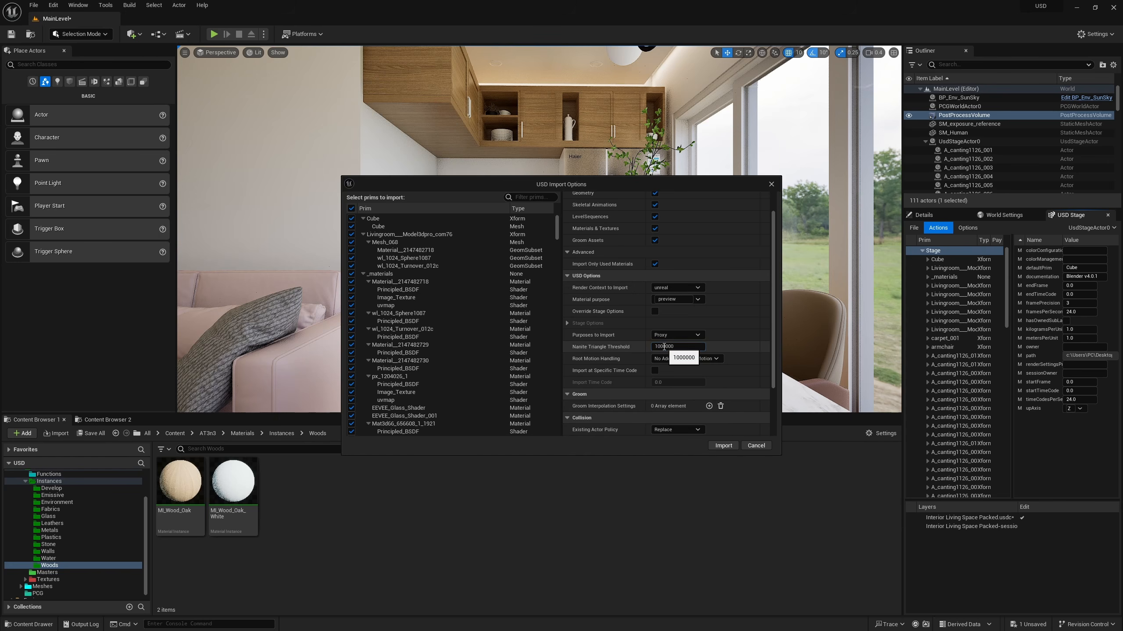
drag(663, 346, 654, 347)
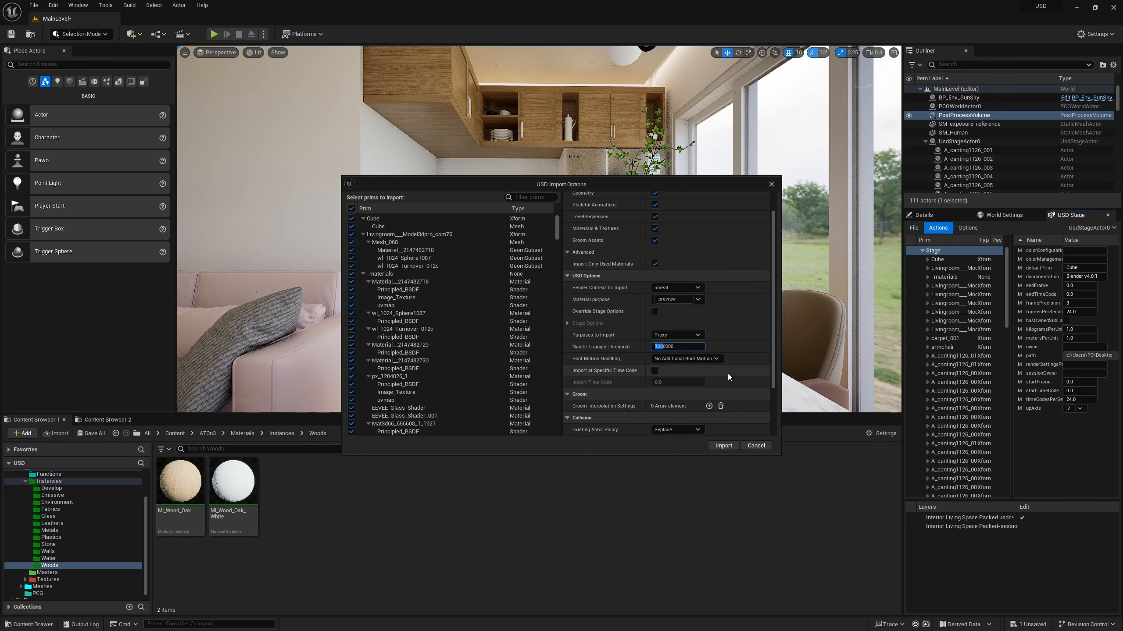
text(5)
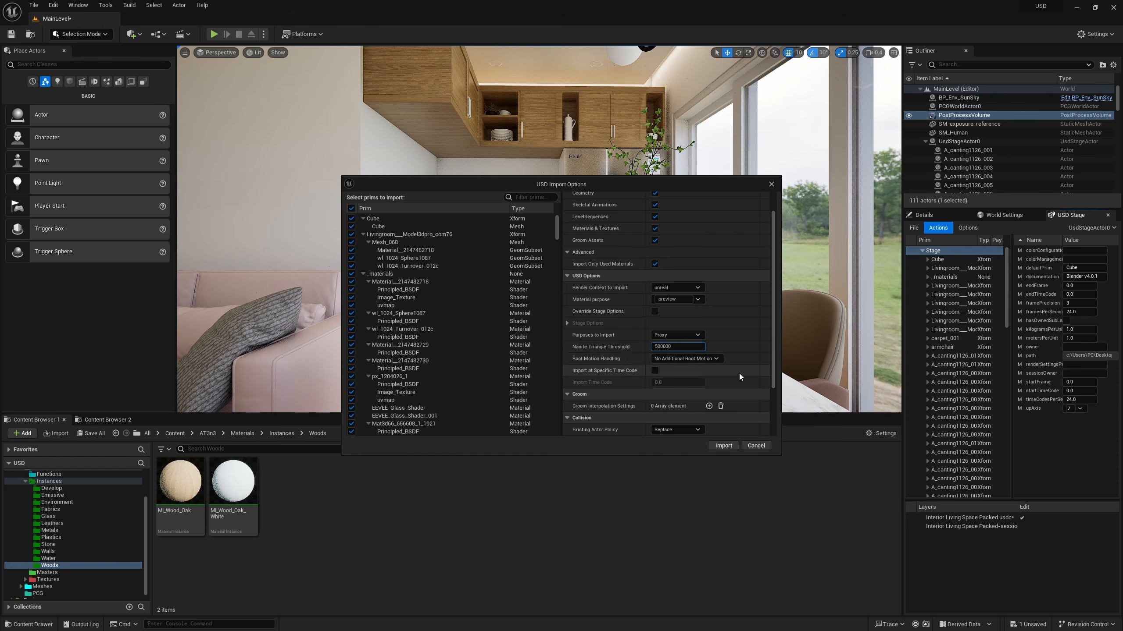
Run the USD import with the chosen options and save the Interior Living Space Packed.usdc layer to disk.
scroll(752, 360, down, 3)
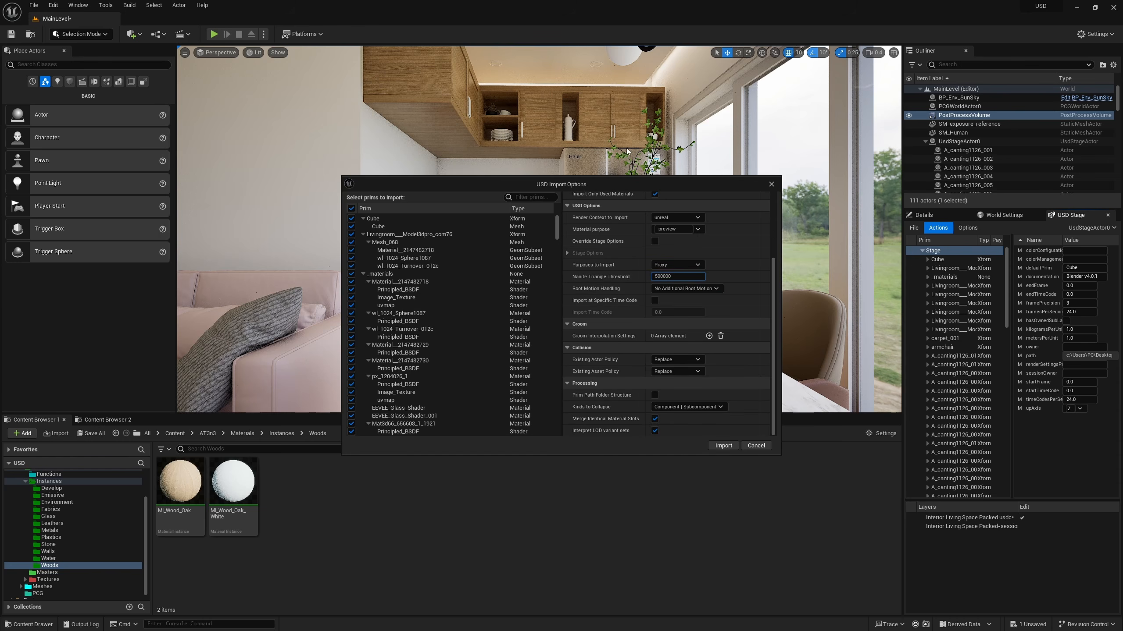
drag(636, 181, 458, 158)
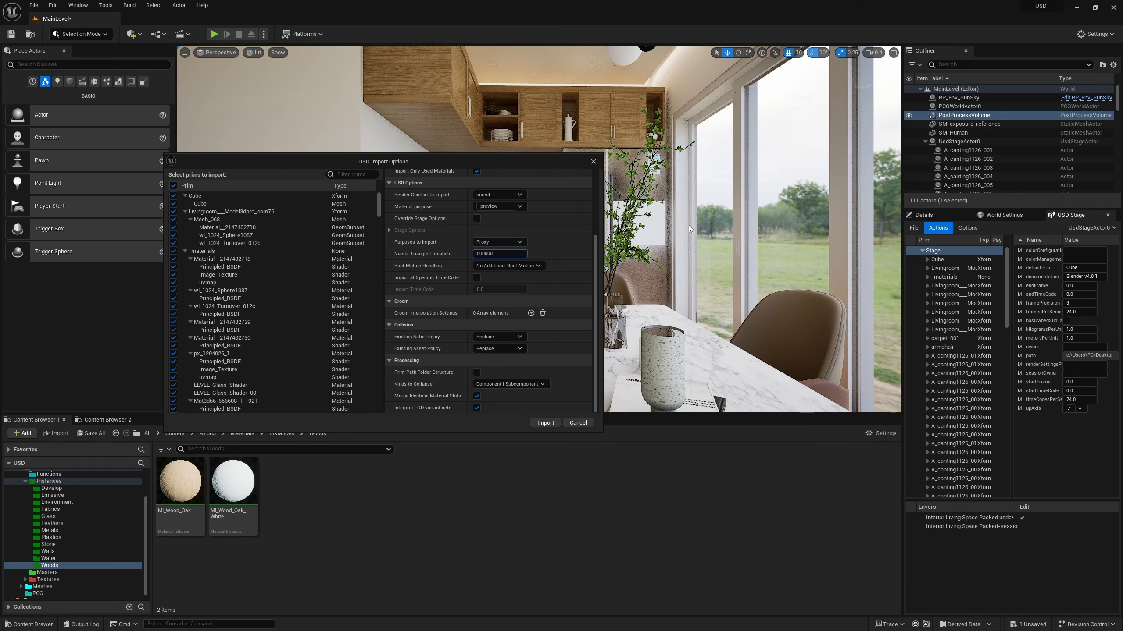
click(547, 423)
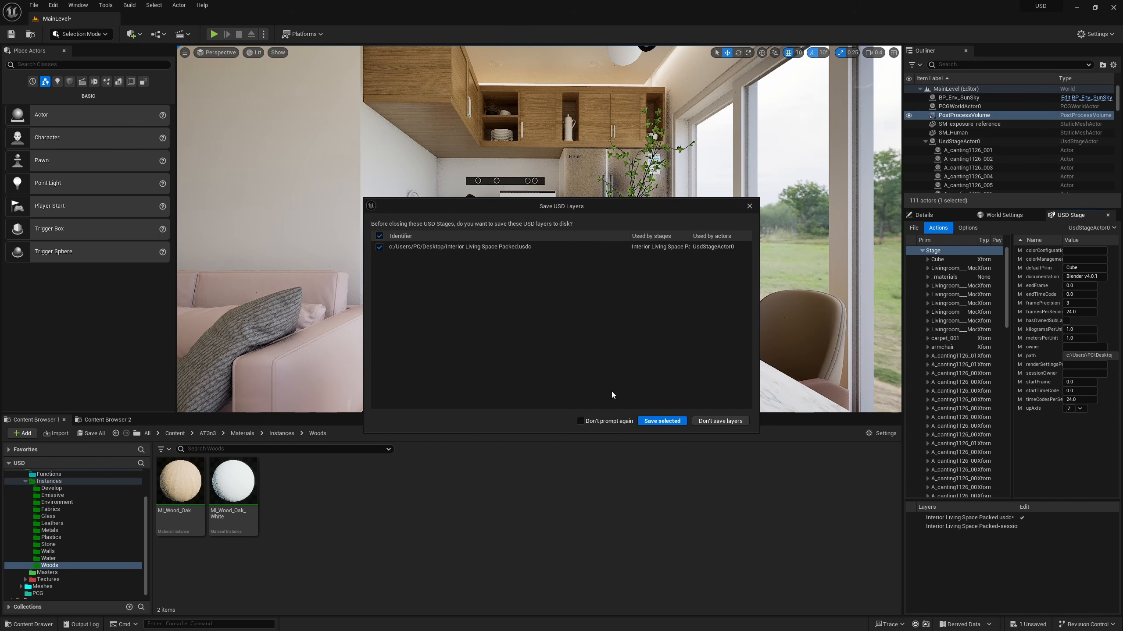
click(679, 424)
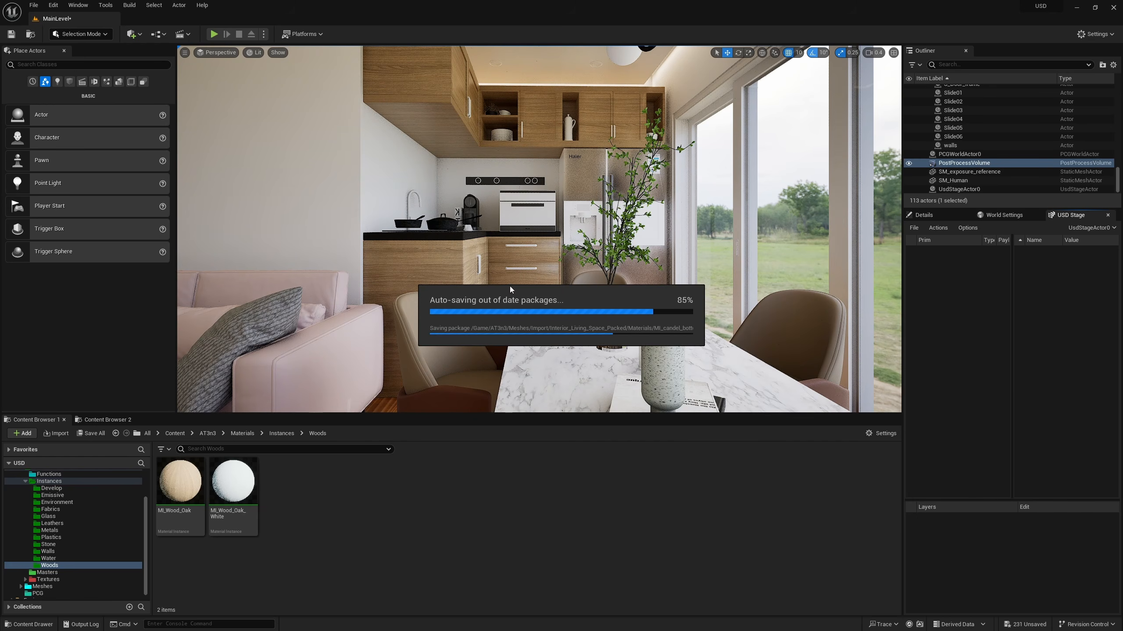
Open the Meshes/Import content folder to examine the imported USD assets.
right_drag(524, 228, 552, 261)
scroll(66, 539, down, 2)
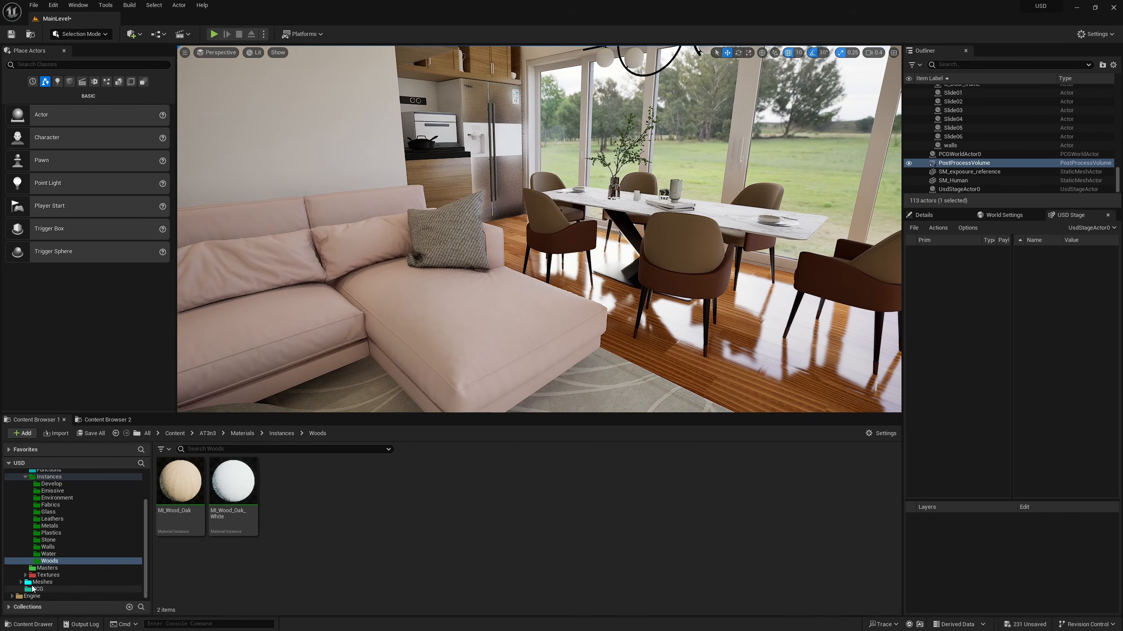
click(42, 582)
double_click(233, 481)
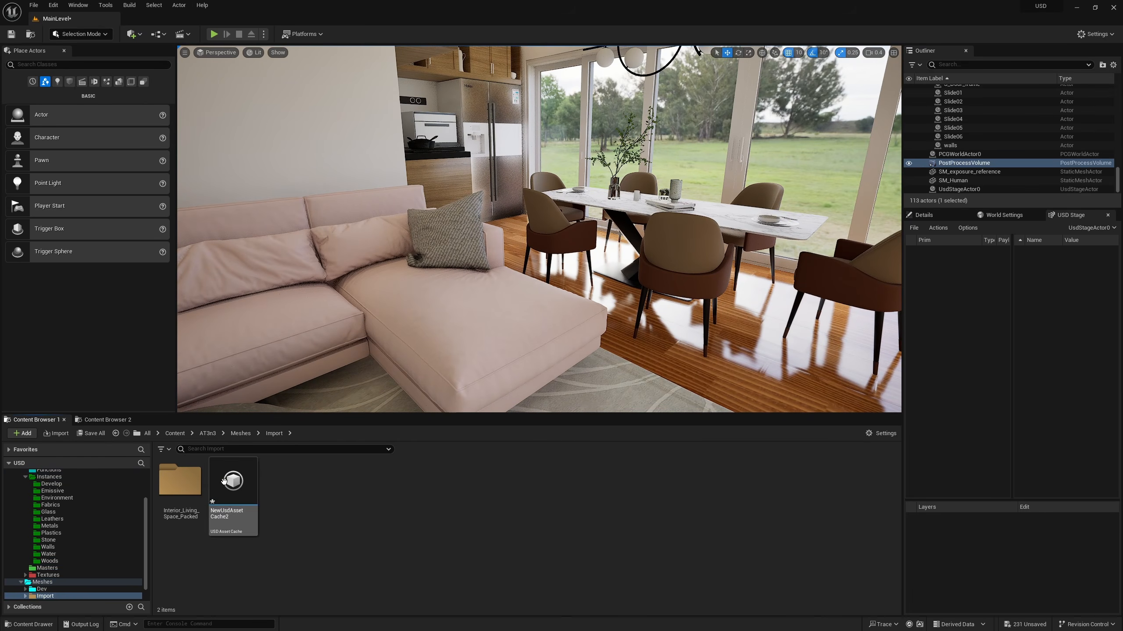
Examine the imported textures and static meshes inside the Interior_Living_Space_Packed content folder.
double_click(179, 479)
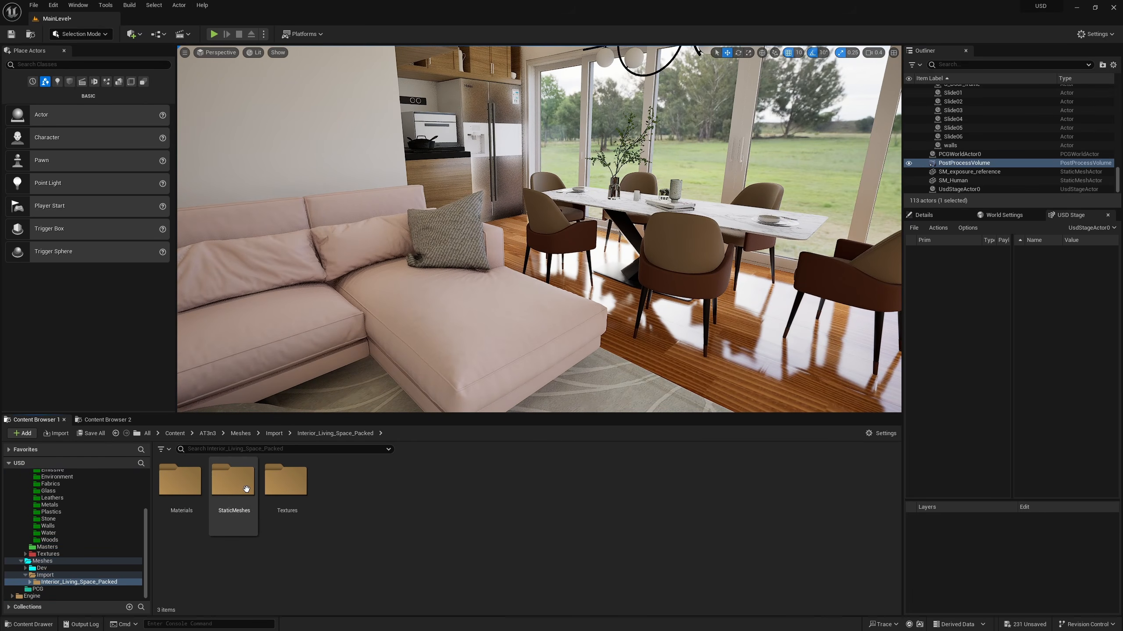
double_click(283, 481)
scroll(596, 530, down, 2)
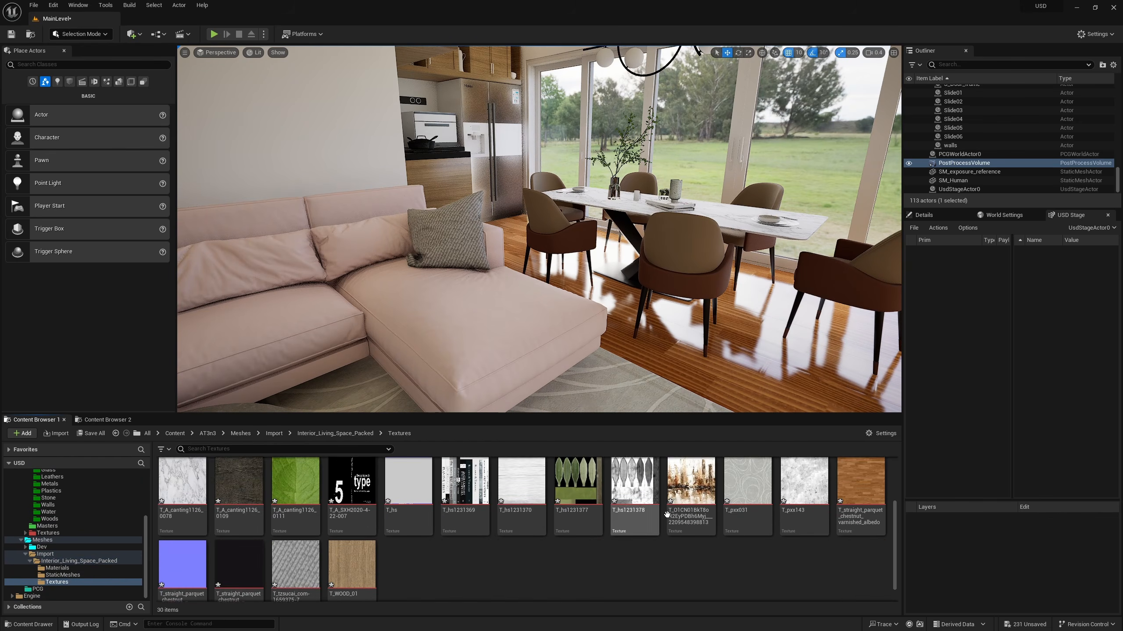
scroll(595, 529, up, 2)
click(360, 436)
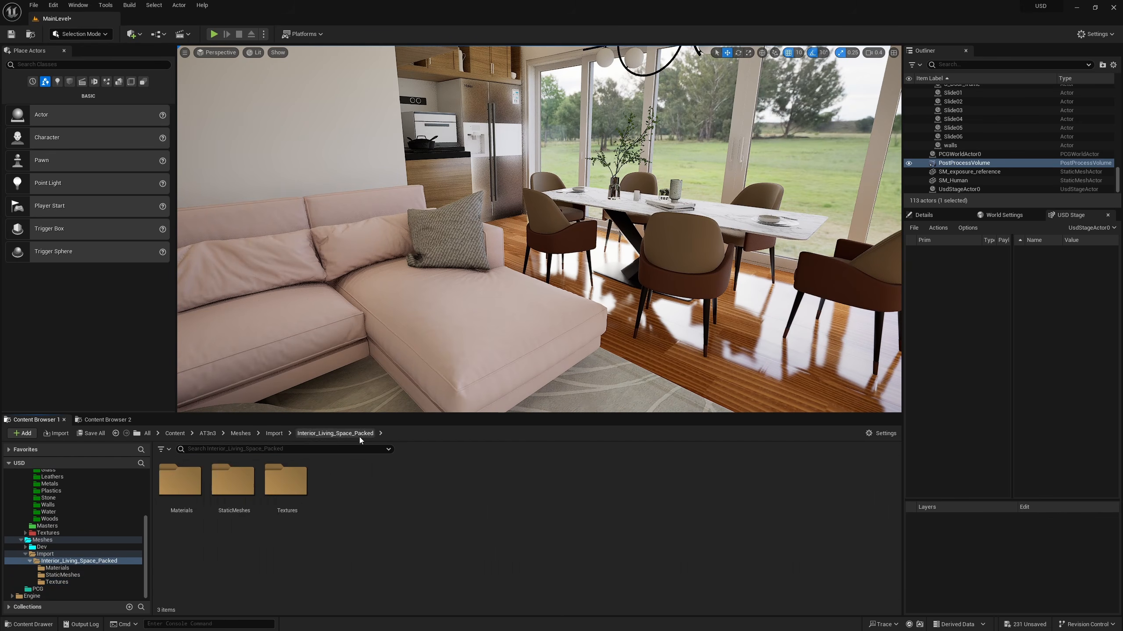
double_click(231, 483)
scroll(467, 511, down, 1)
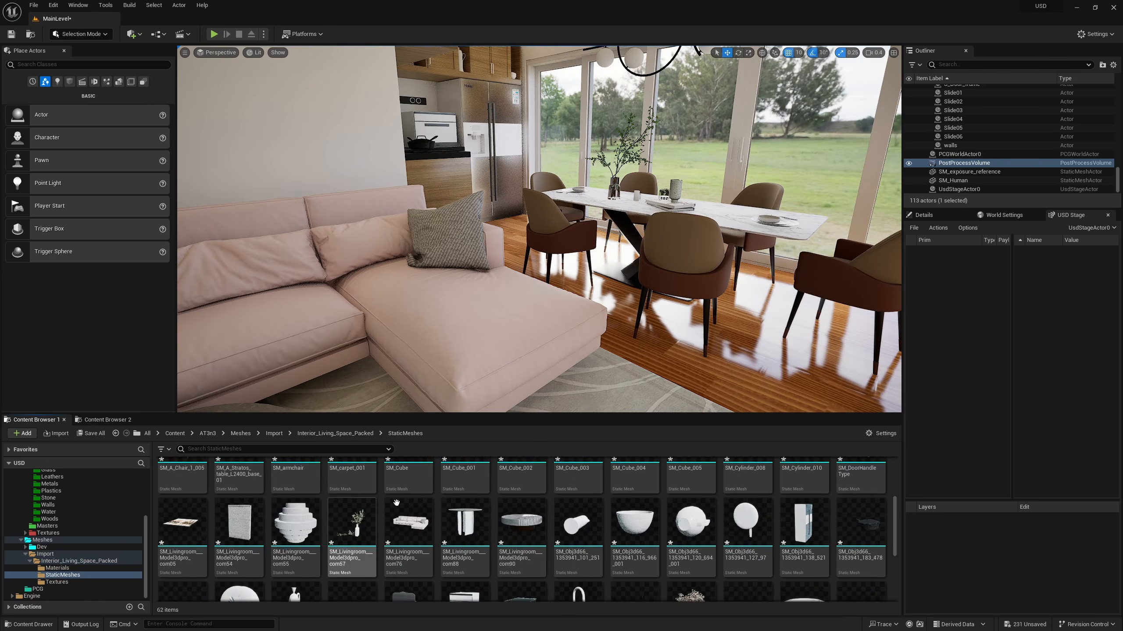
scroll(467, 505, up, 5)
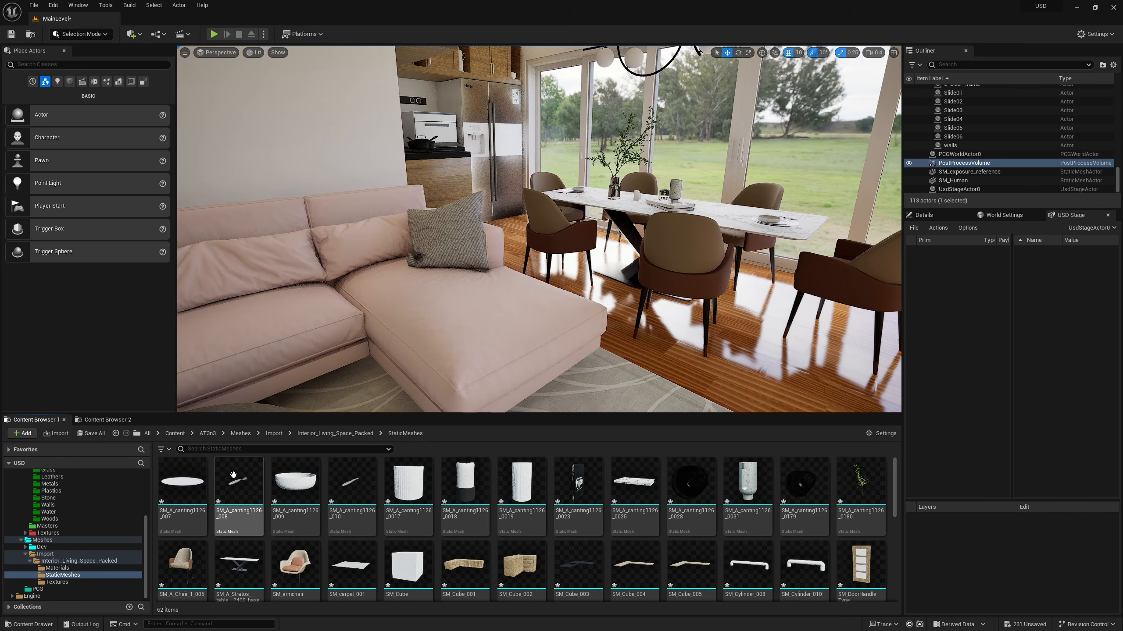
Inspect the imported SM_A_Chair_1_005 mesh and its material slots in the Static Mesh Editor.
mouse_move(193, 488)
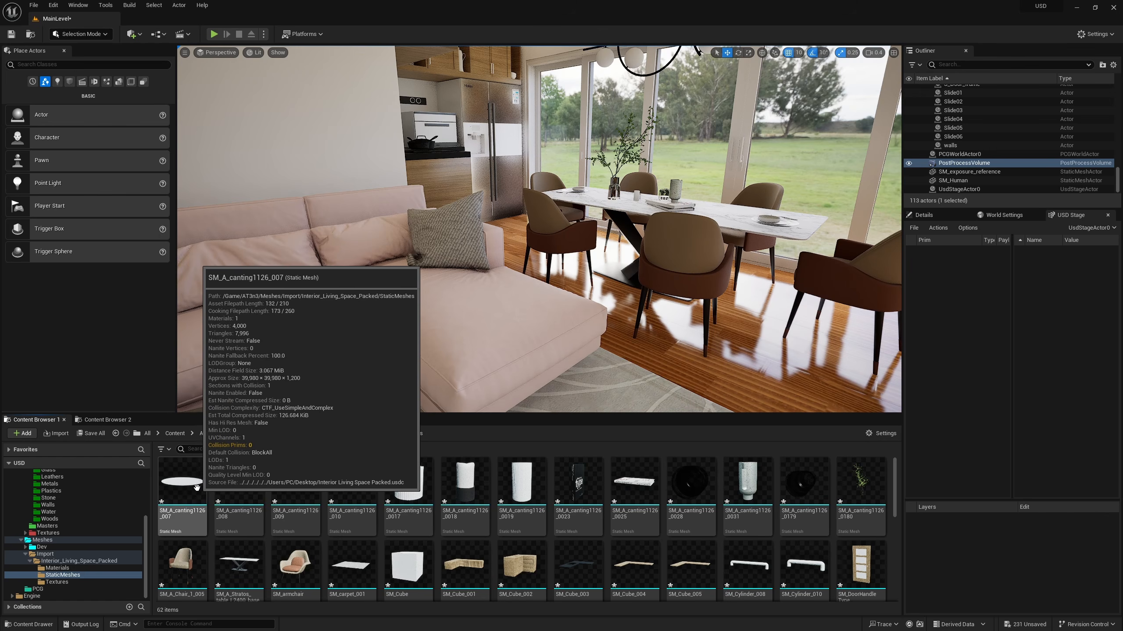
double_click(196, 558)
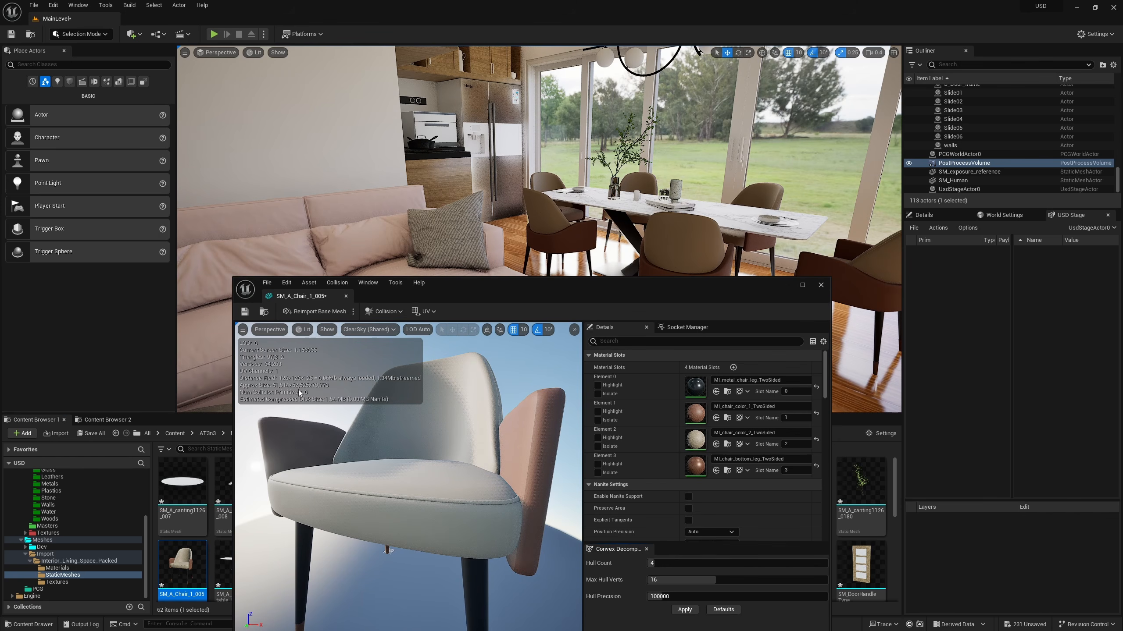
click(820, 285)
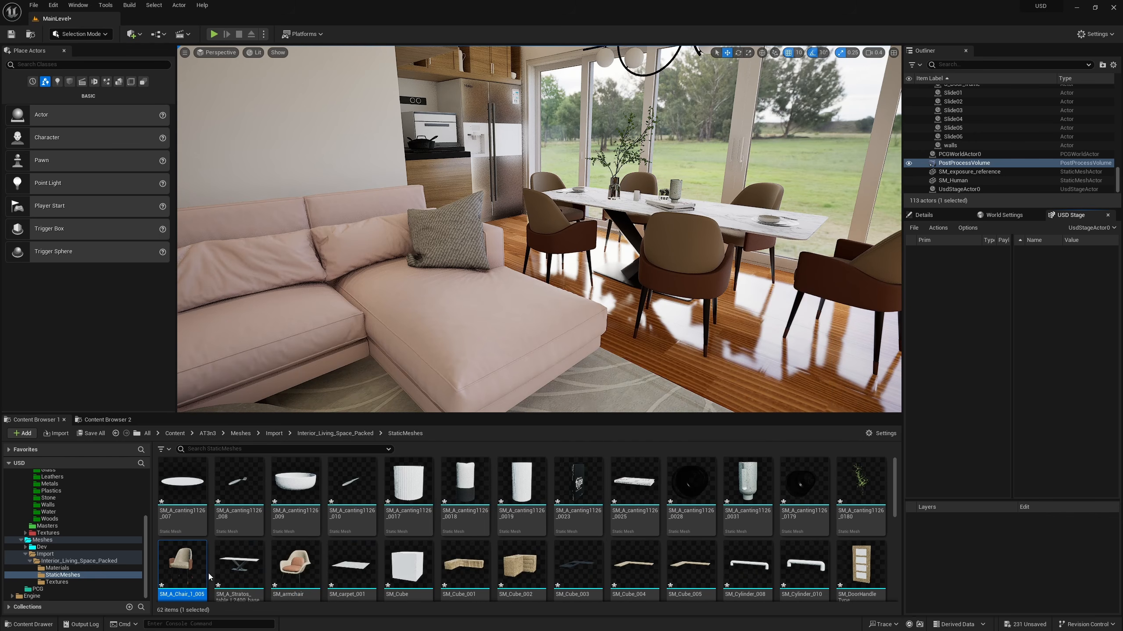
Try placing the SM_A_Chair_1_005 mesh on the floor near the dining table, and delete the placed copy.
drag(209, 576, 660, 356)
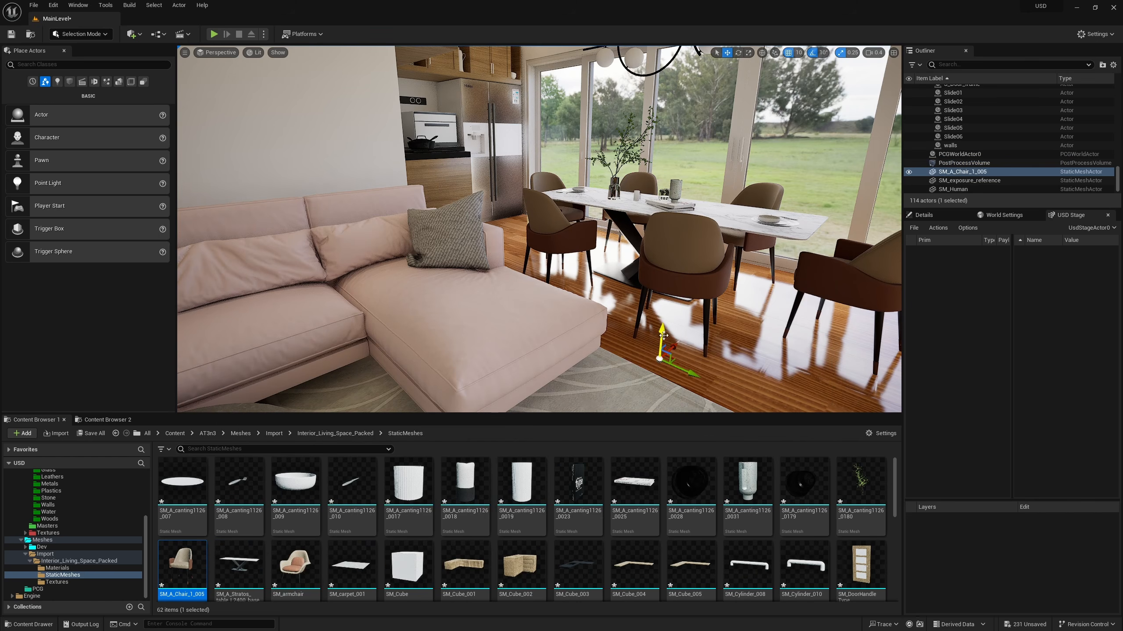
right_drag(661, 352, 691, 294)
key(s)
scroll(640, 335, up, 3)
scroll(643, 328, up, 3)
key(Delete)
scroll(740, 307, up, 6)
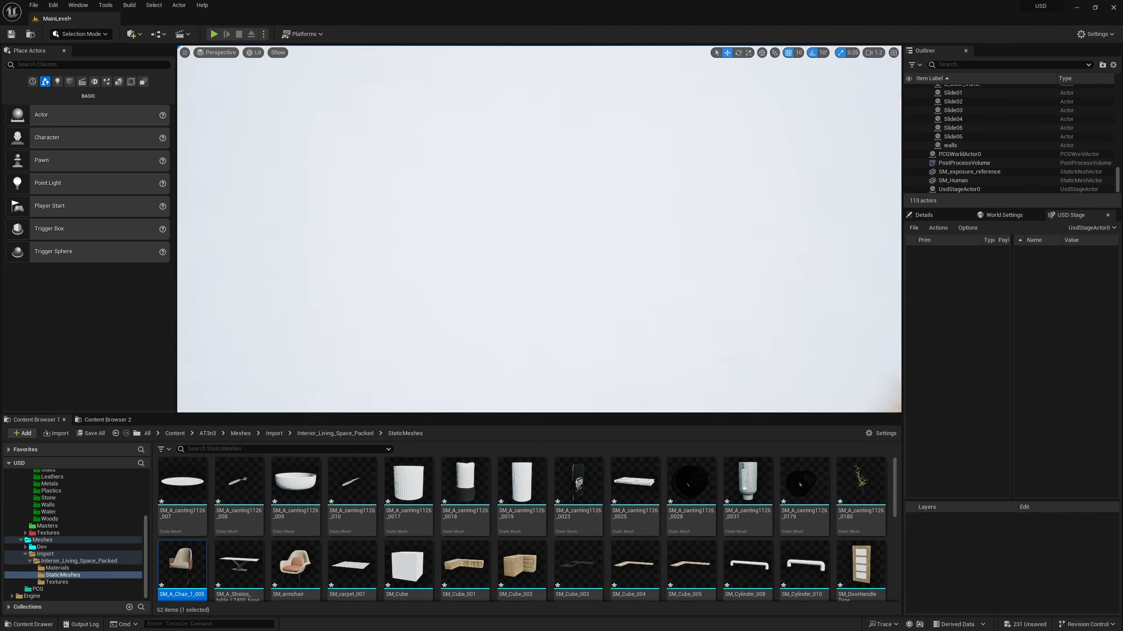
scroll(740, 307, down, 3)
key(s)
right_drag(741, 307, 831, 381)
scroll(827, 345, down, 1)
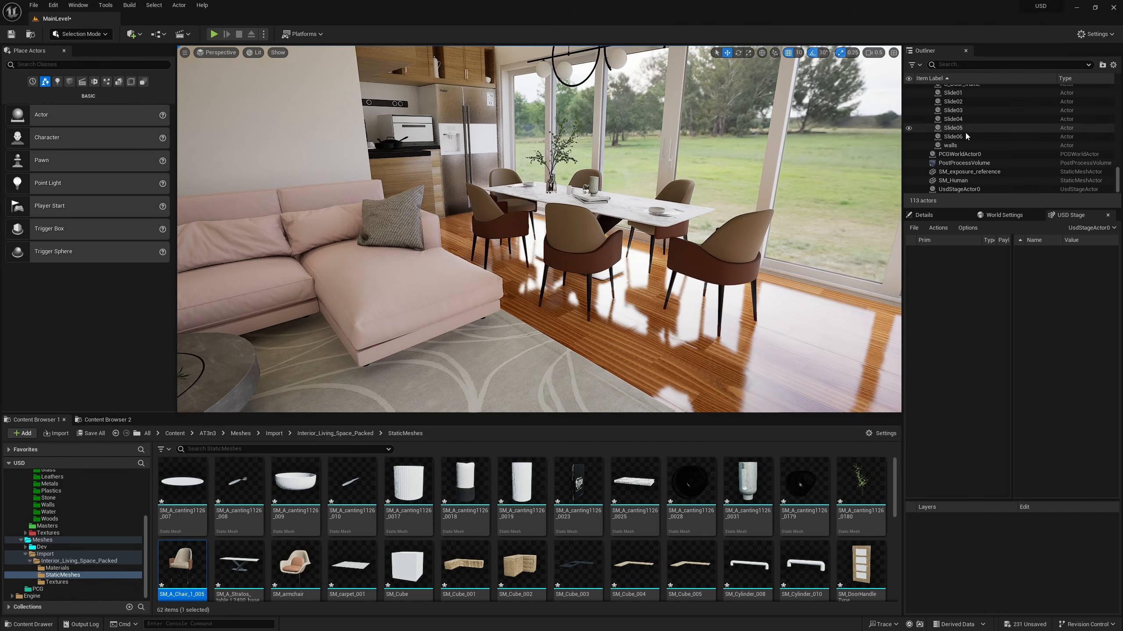
Look through the USD stage's actors in the Outliner, checking the Cube and Cylinder entries.
click(951, 137)
scroll(954, 135, up, 15)
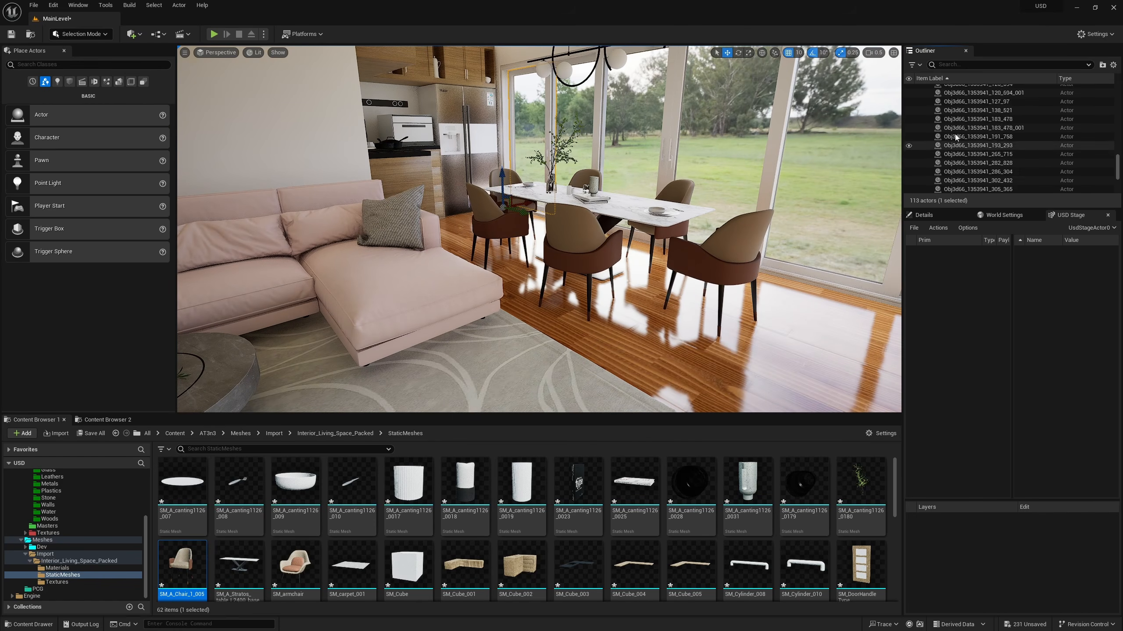
scroll(955, 134, down, 3)
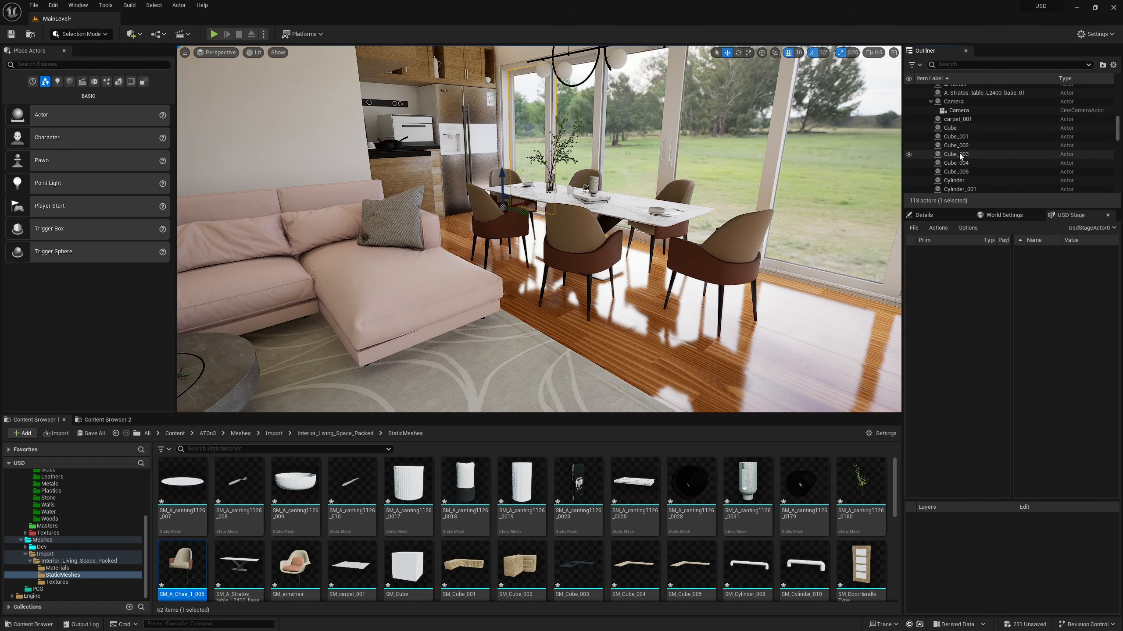
click(955, 146)
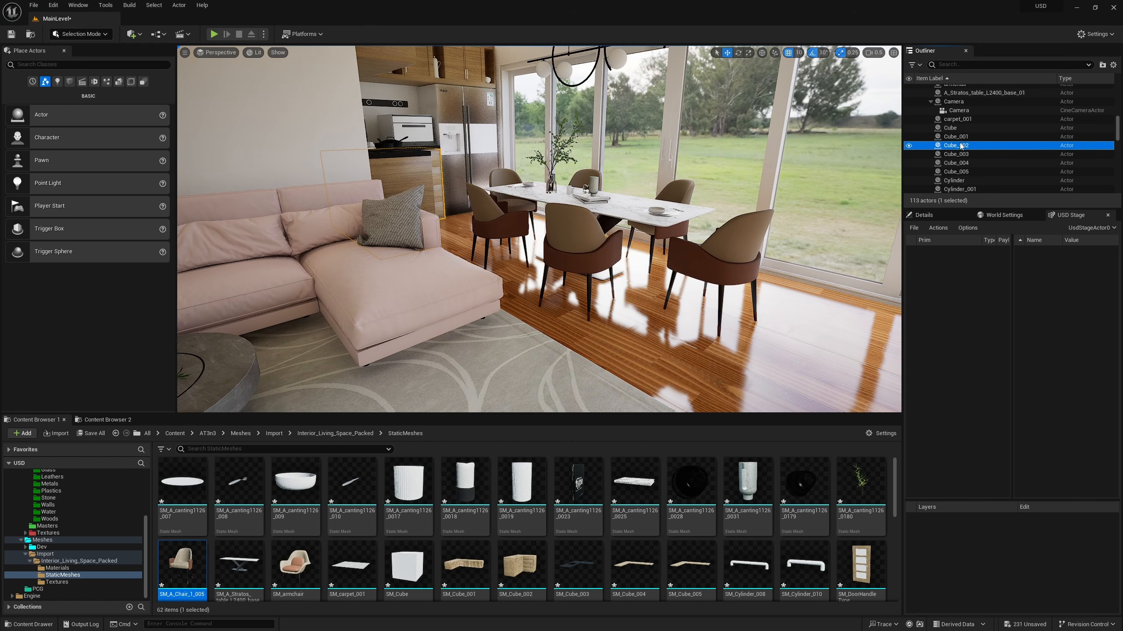
scroll(959, 163, down, 6)
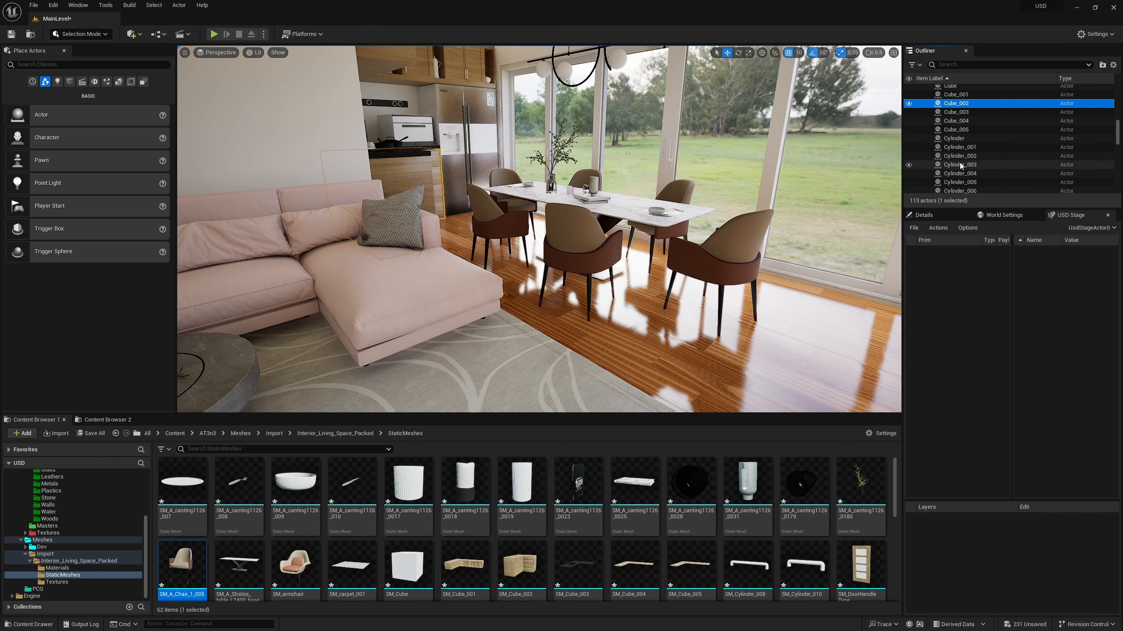
click(960, 166)
Switch to Blender and inspect the mesh data beneath the first object of the spots collection.
key(alt+Tab)
click(519, 222)
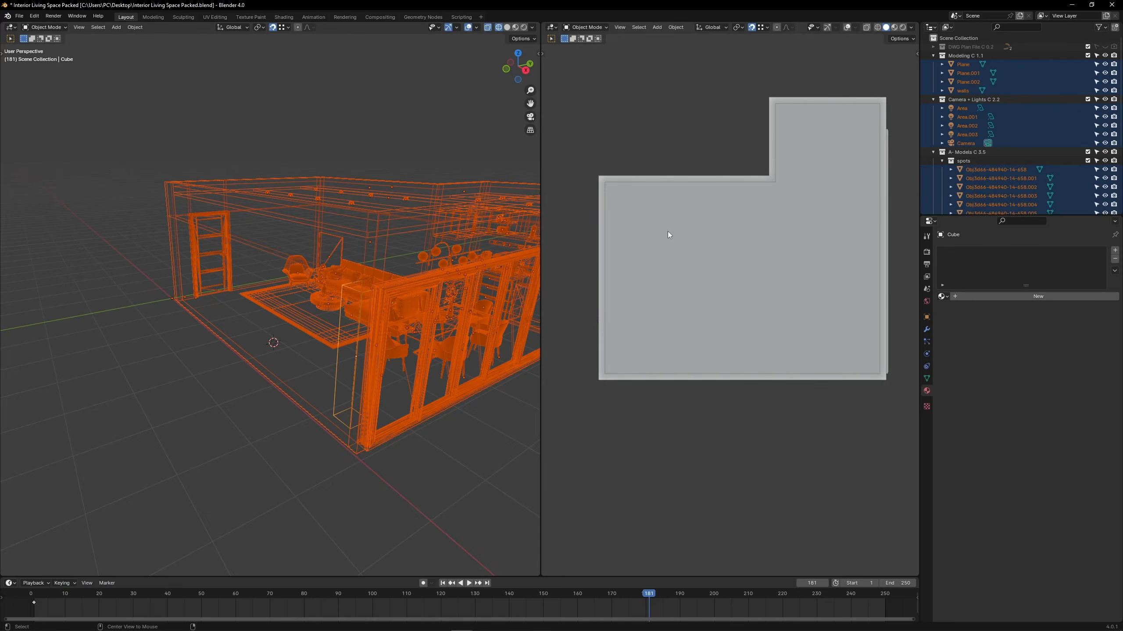
click(977, 171)
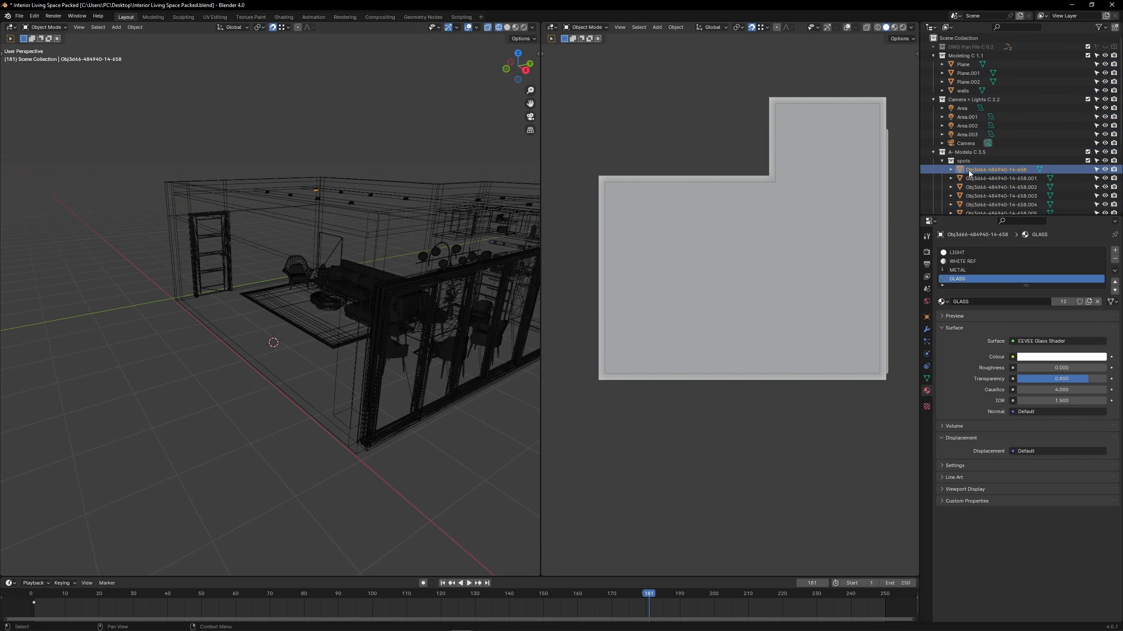
click(950, 169)
click(977, 178)
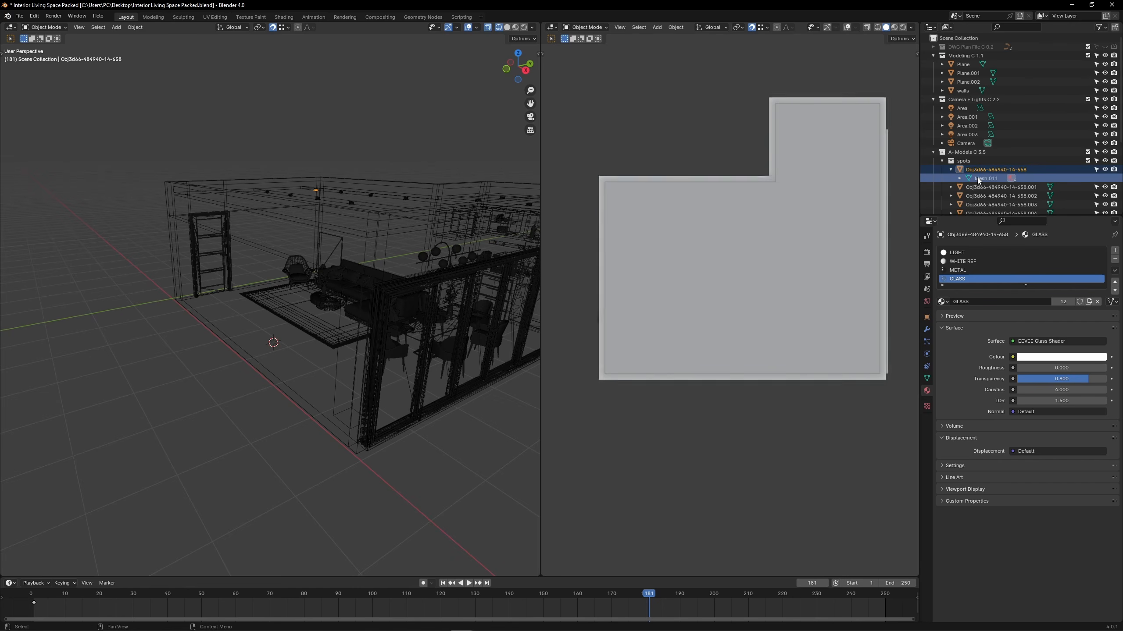
click(950, 170)
Show the Blender scene in solid shading, select the dining chair A.Chair 1.005, and open its object options.
mouse_move(425, 260)
middle_down()
mouse_move(299, 255)
mouse_move(332, 273)
mouse_move(406, 256)
mouse_move(376, 272)
middle_up()
scroll(285, 243, up, 5)
scroll(405, 259, down, 6)
scroll(394, 253, up, 7)
key(z)
middle_drag(464, 276, 272, 281)
click(234, 282)
right_click(239, 293)
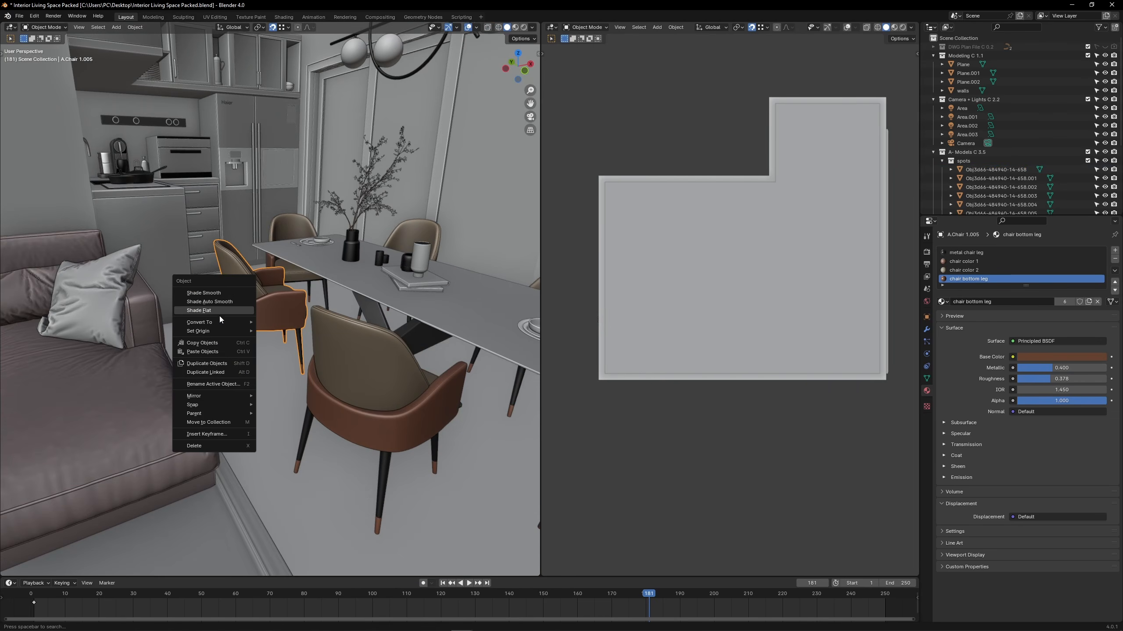
Select all objects in the Blender scene and apply their scale.
middle_drag(272, 239, 235, 276)
key(a)
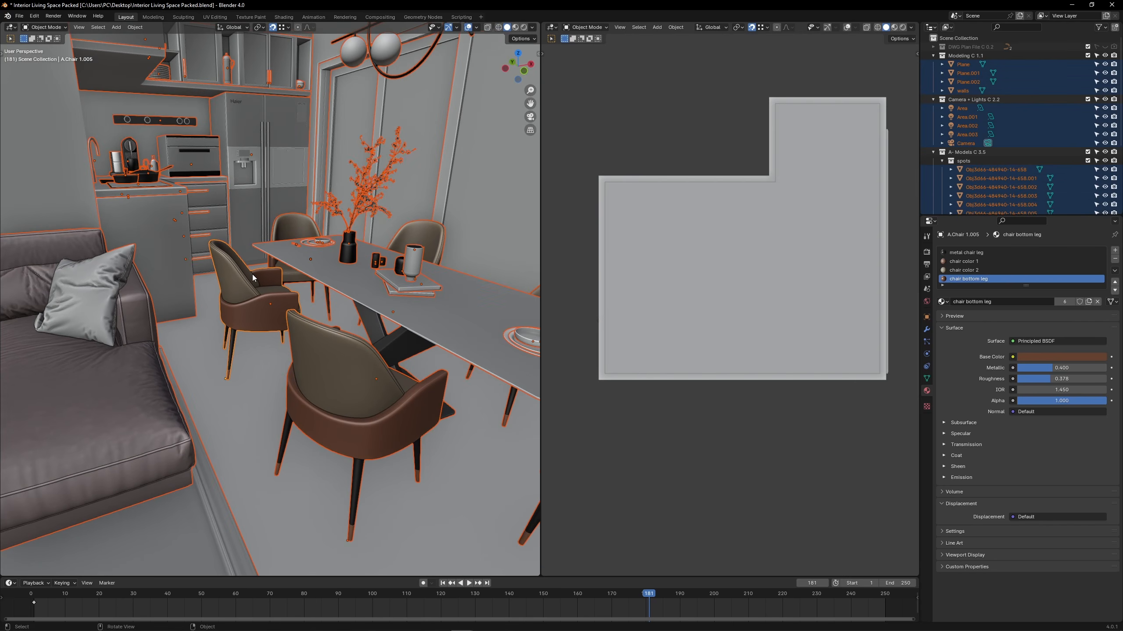
key(ctrl+a)
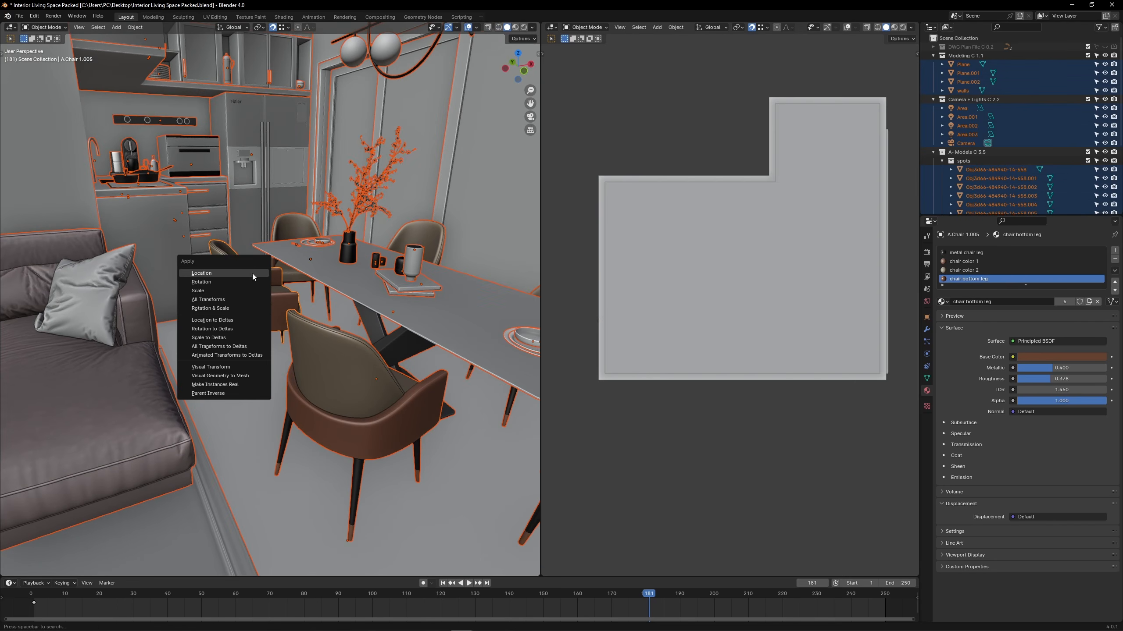
click(226, 291)
middle_drag(212, 251, 278, 236)
Switch back to Unreal Engine and select the dining chair A_Chair_1_004 on the sofa side of the table.
key(alt+Tab)
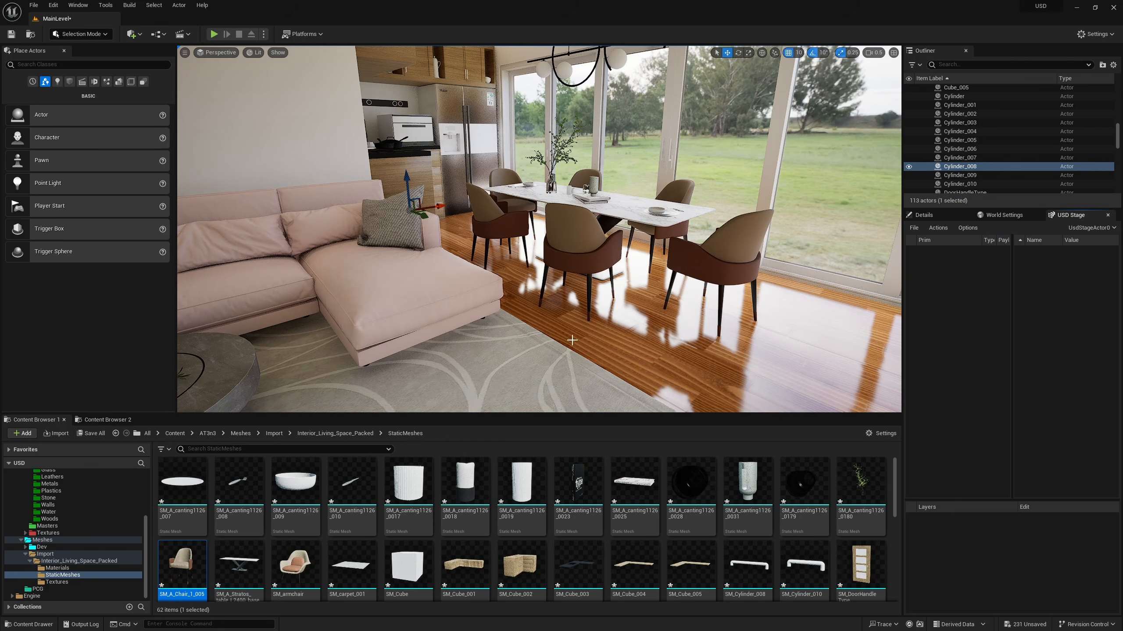
right_drag(565, 285, 618, 285)
click(460, 259)
right_drag(459, 259, 389, 270)
right_drag(442, 310, 410, 478)
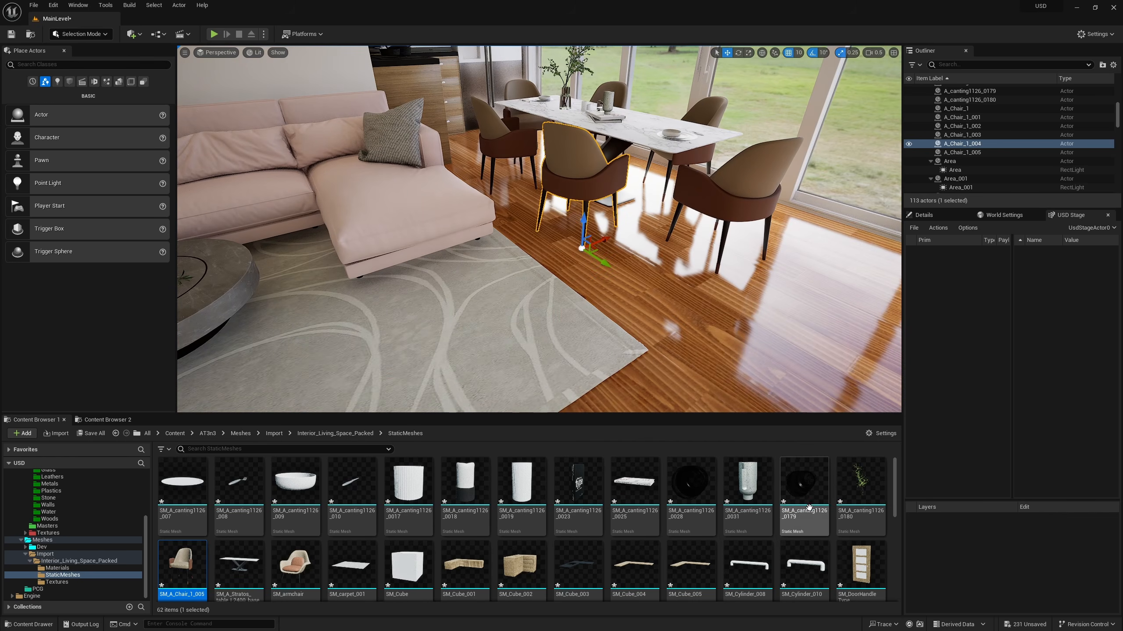
Try placing the SM_A_canting1126_0023 static mesh into the living room.
mouse_move(570, 503)
drag(570, 503, 518, 247)
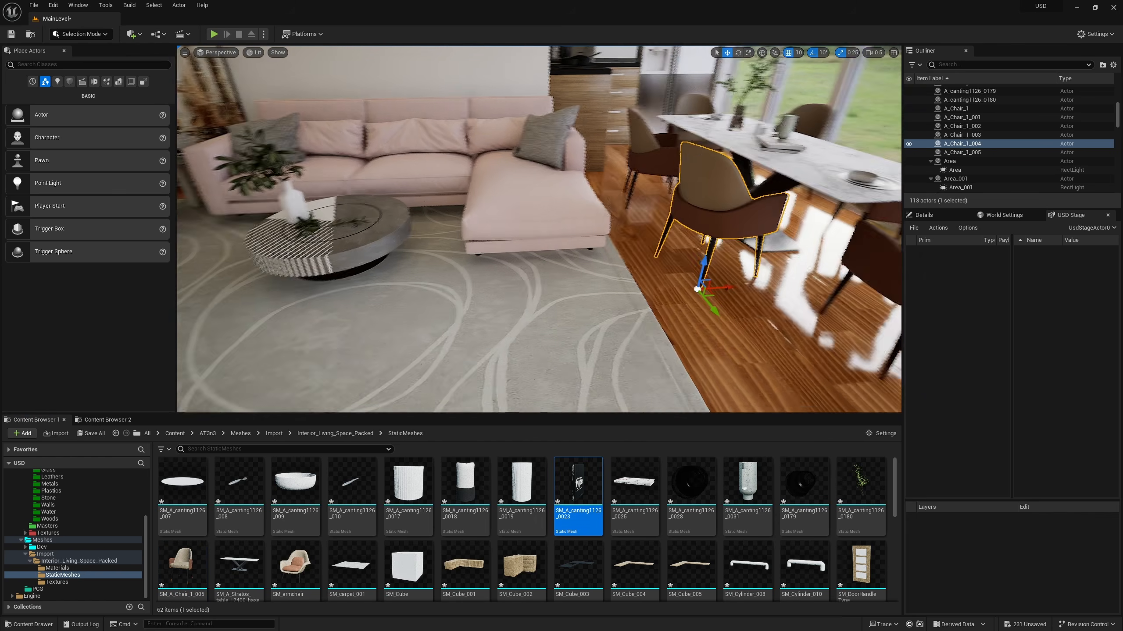
right_drag(575, 283, 552, 177)
right_drag(553, 221, 738, 232)
right_drag(564, 273, 654, 363)
Select the wooden floor plane beside the dining table.
click(563, 274)
click(619, 270)
right_drag(620, 270, 592, 248)
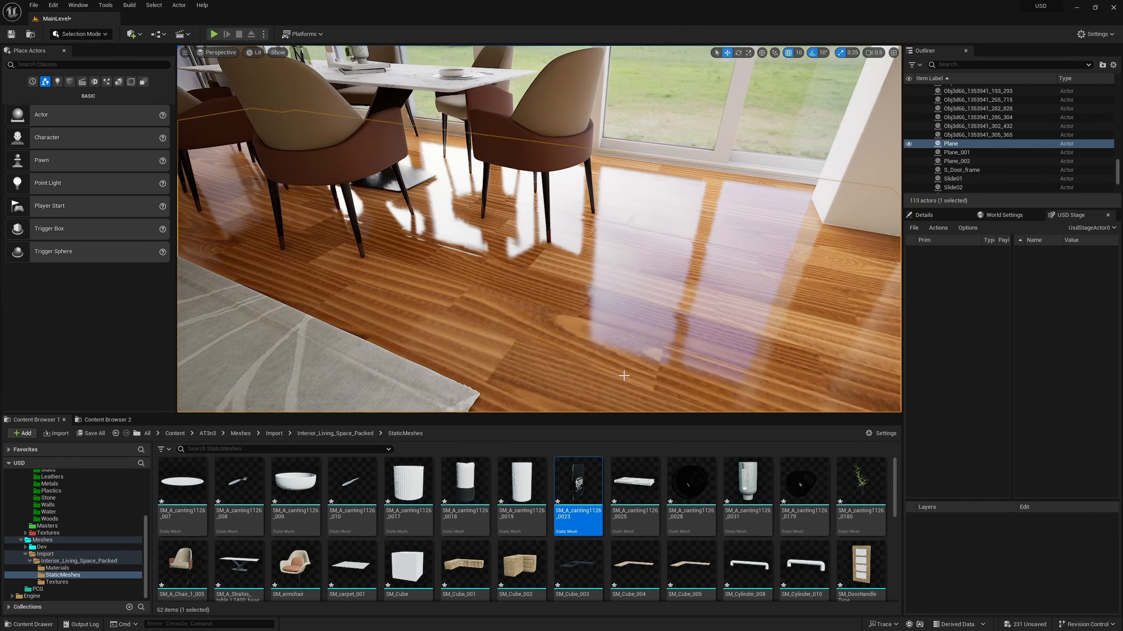
Duplicate the MI_Wood_Oak material instance in the Woods folder as MI_Wood_Oak1 and try applying it to the floor.
scroll(74, 545, up, 4)
scroll(74, 545, down, 2)
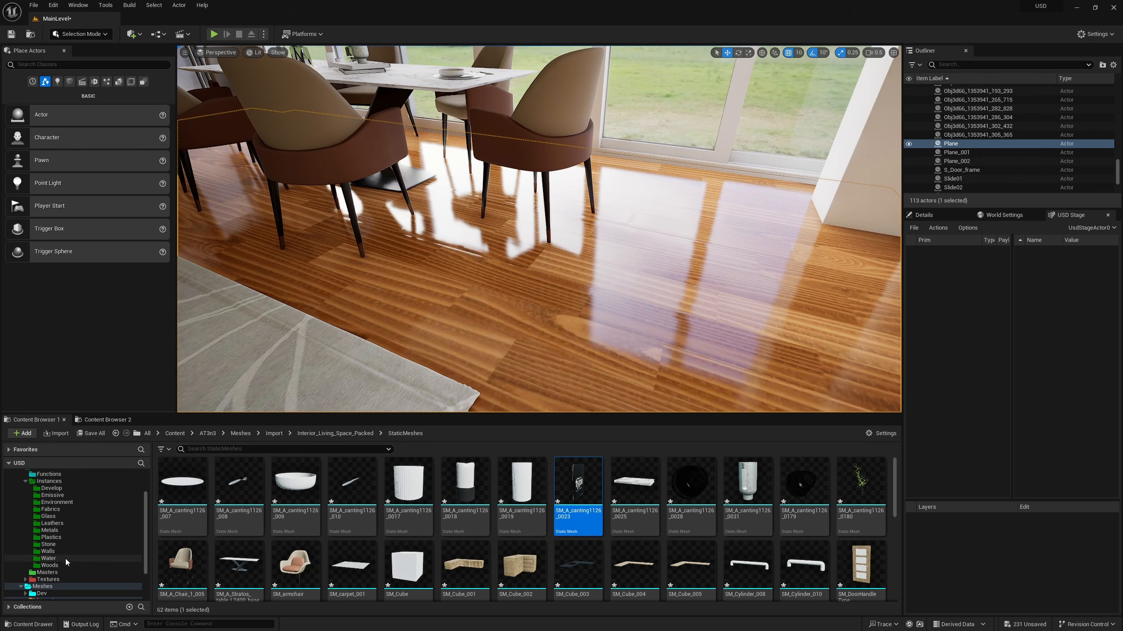
click(50, 566)
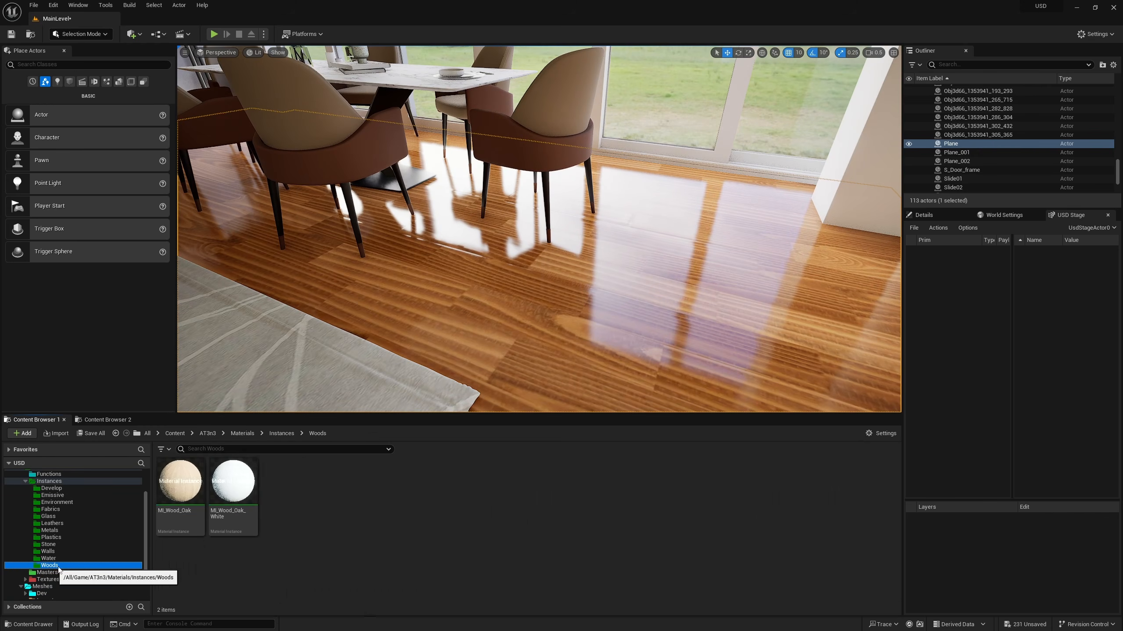
right_click(187, 492)
click(226, 322)
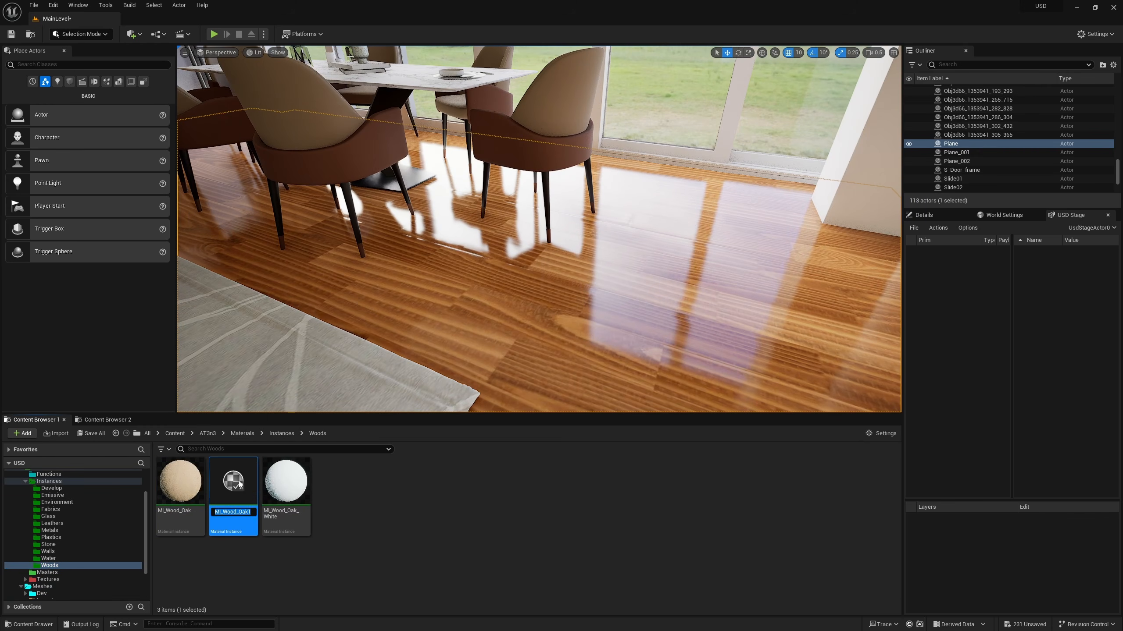
drag(233, 487, 654, 327)
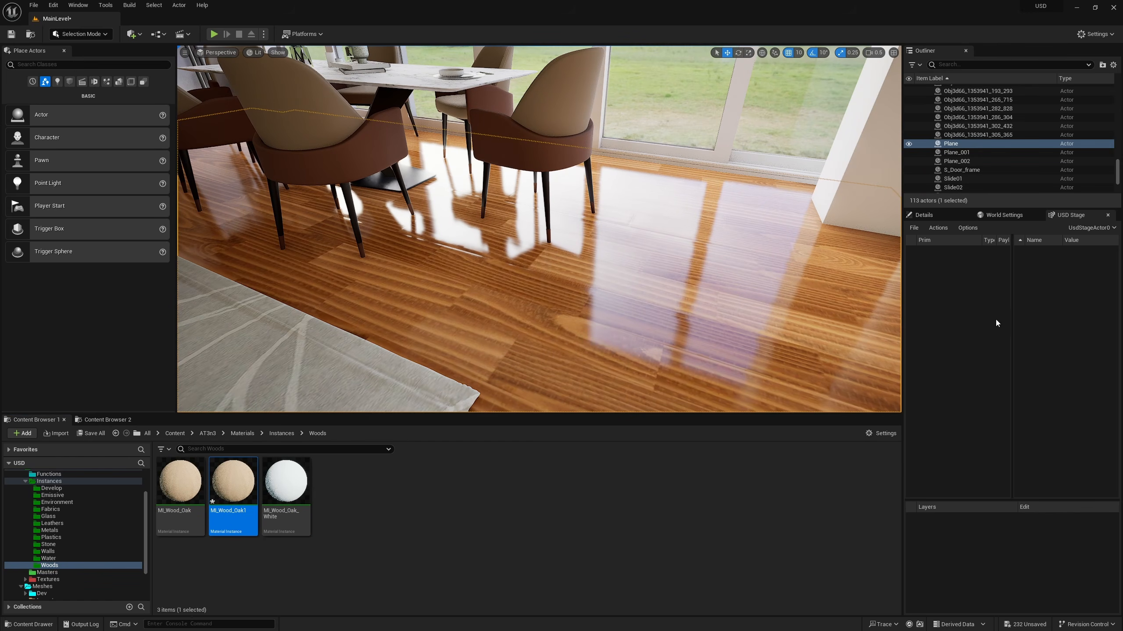
Open the floor plane's parquet material instance together with MI_Wood_Oak1 in the material instance editor.
click(923, 215)
click(938, 254)
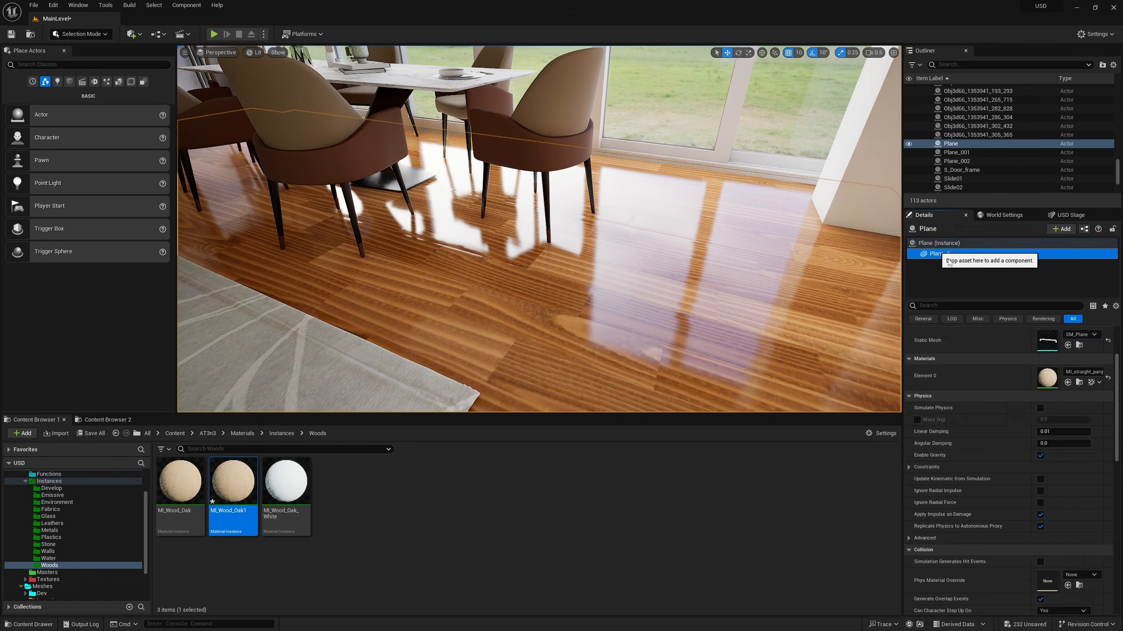
double_click(1047, 378)
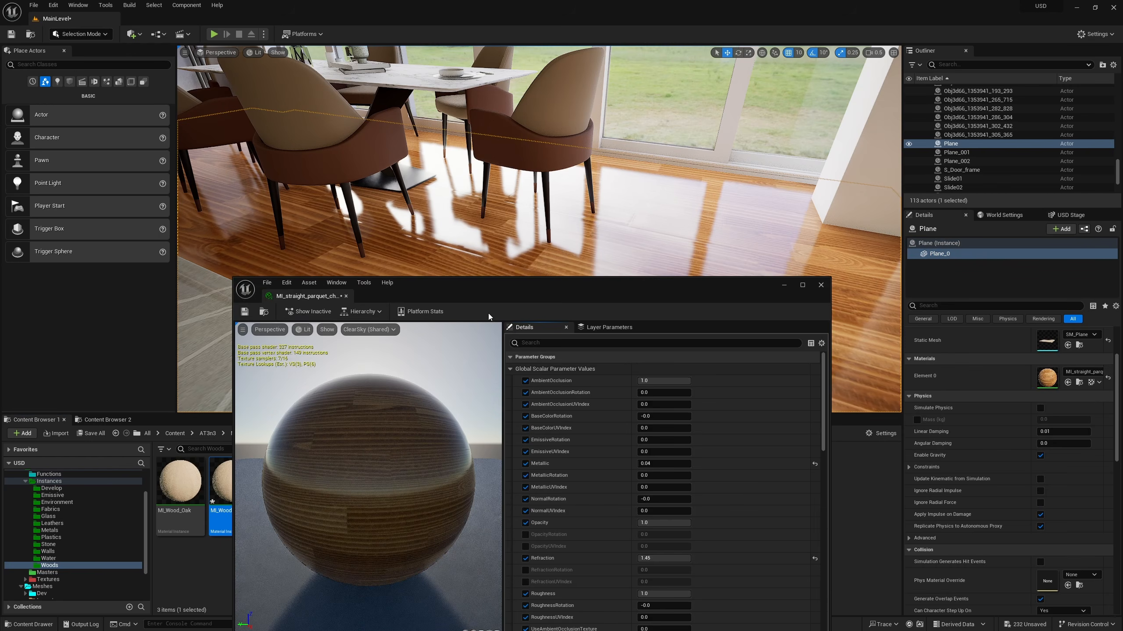
drag(500, 305, 632, 199)
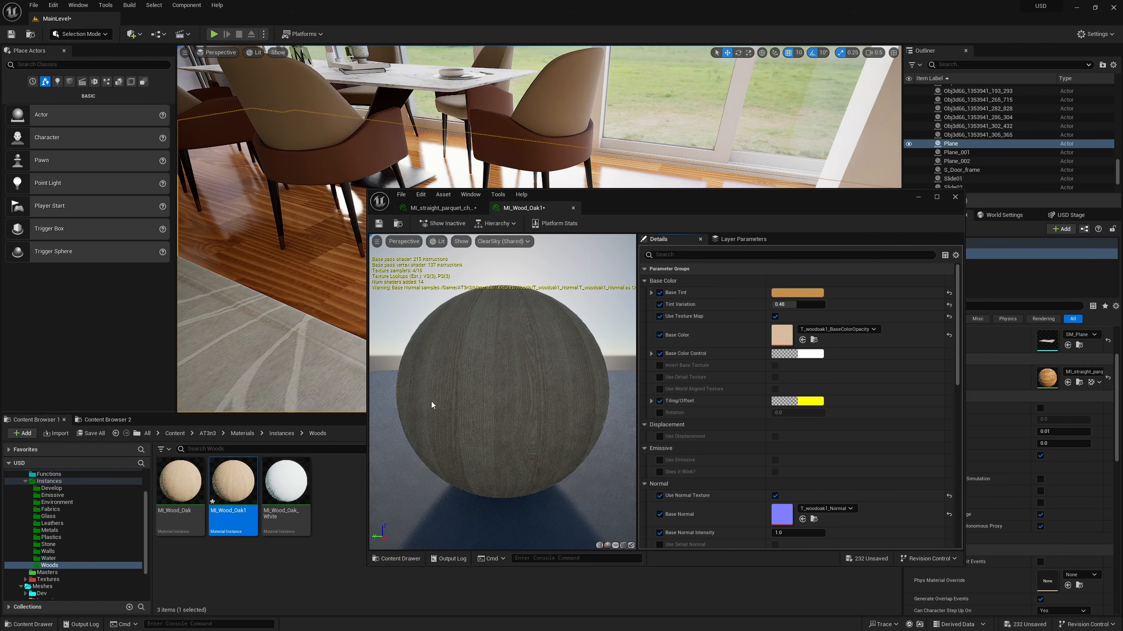
Check the texture parameters of the floor's parquet material instance, and return to MI_Wood_Oak1.
click(440, 211)
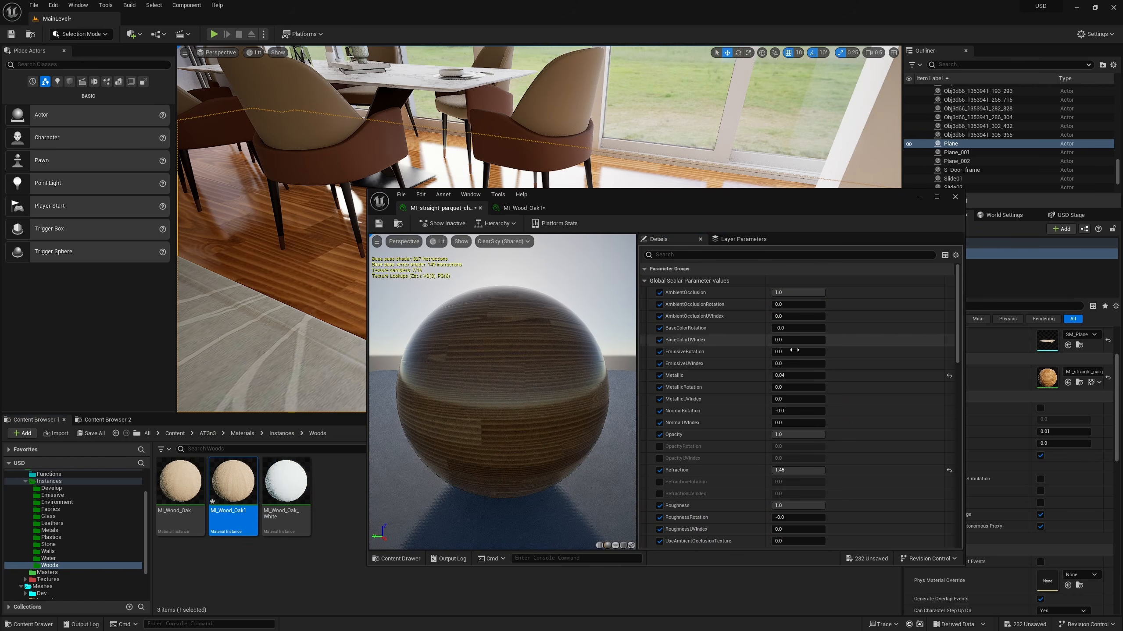
scroll(774, 340, down, 15)
scroll(775, 340, up, 2)
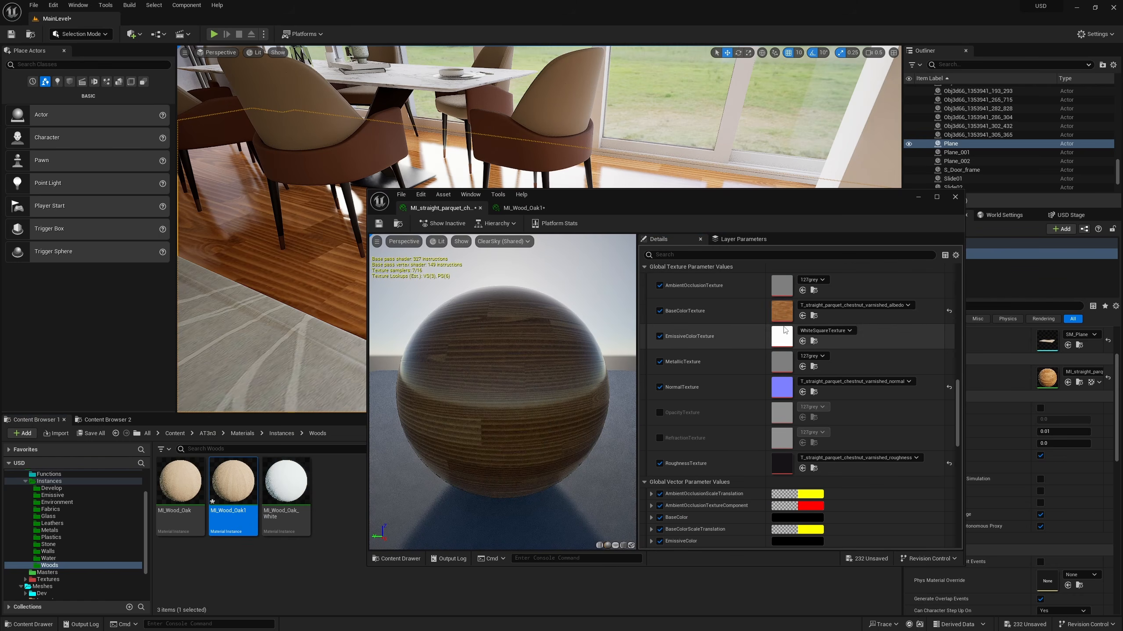
click(538, 210)
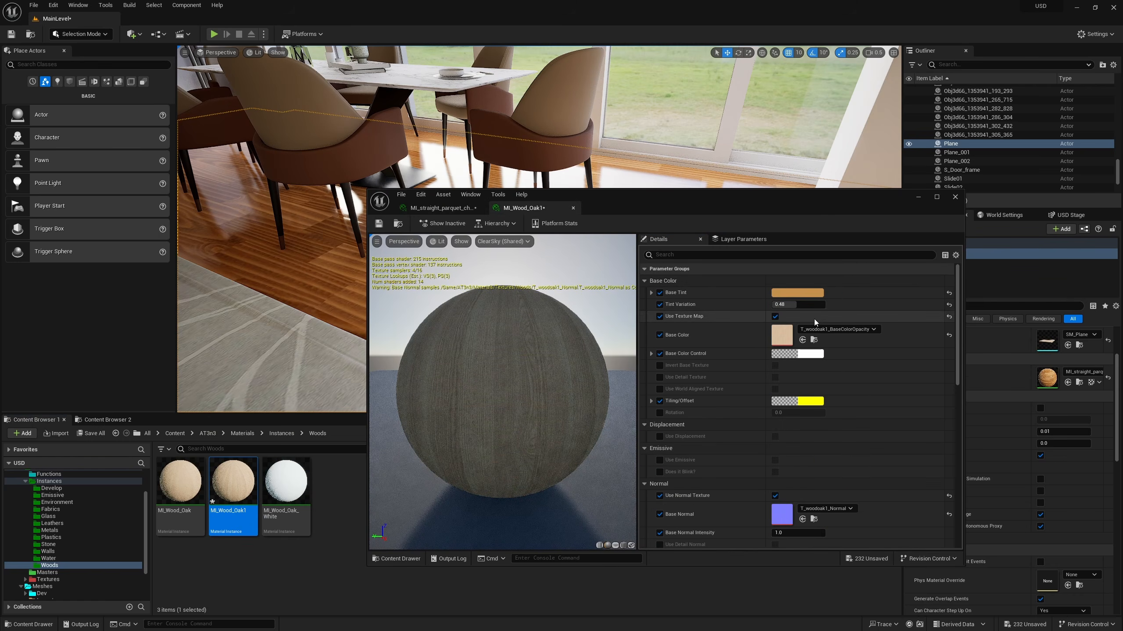
Copy the parquet instance's albedo and normal textures into the Base Color and Base Normal parameters of MI_Wood_Oak1.
click(441, 209)
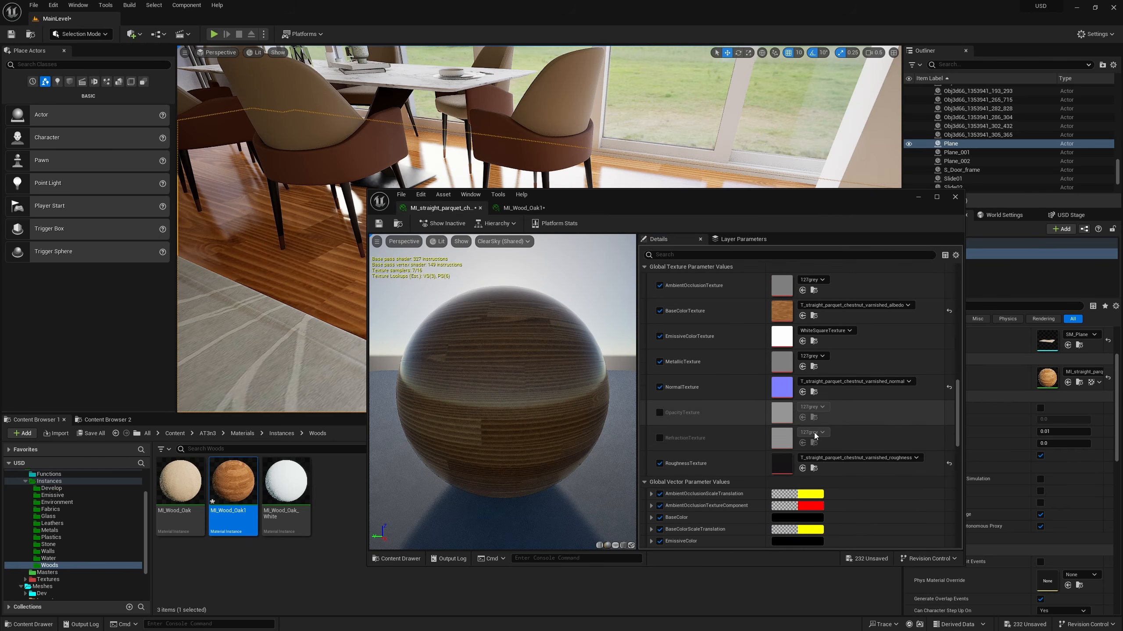
scroll(815, 435, down, 1)
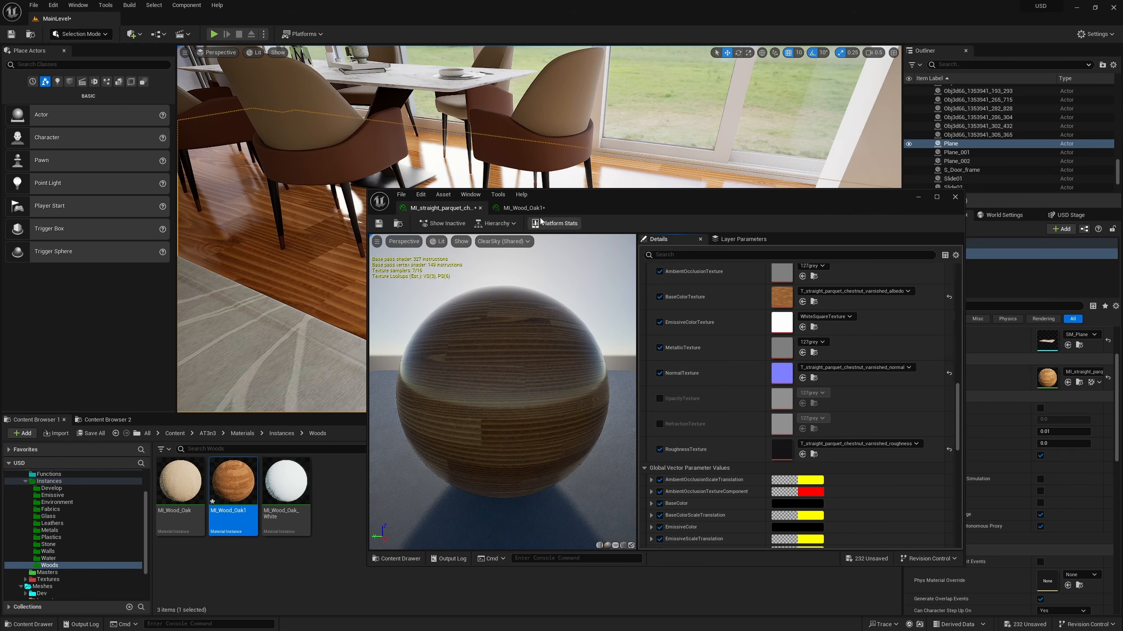
click(524, 208)
shift+click(784, 516)
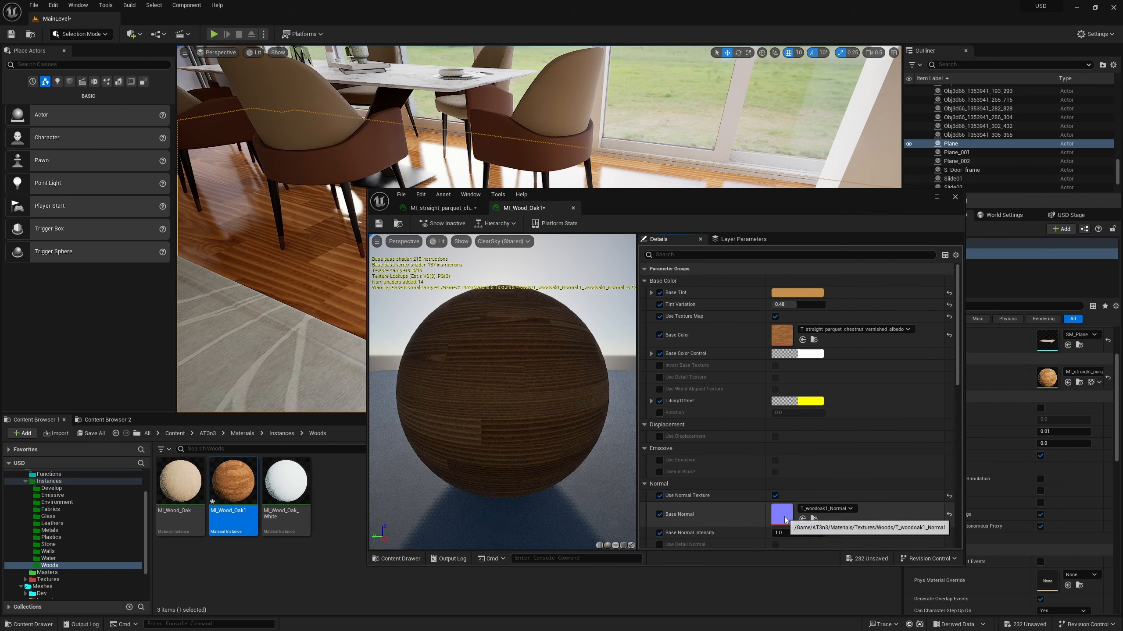
Assign the parquet instance's T_straight_parquet_chestnut_varnished_roughness texture to the PBR Mask Map of MI_Wood_Oak1.
click(442, 208)
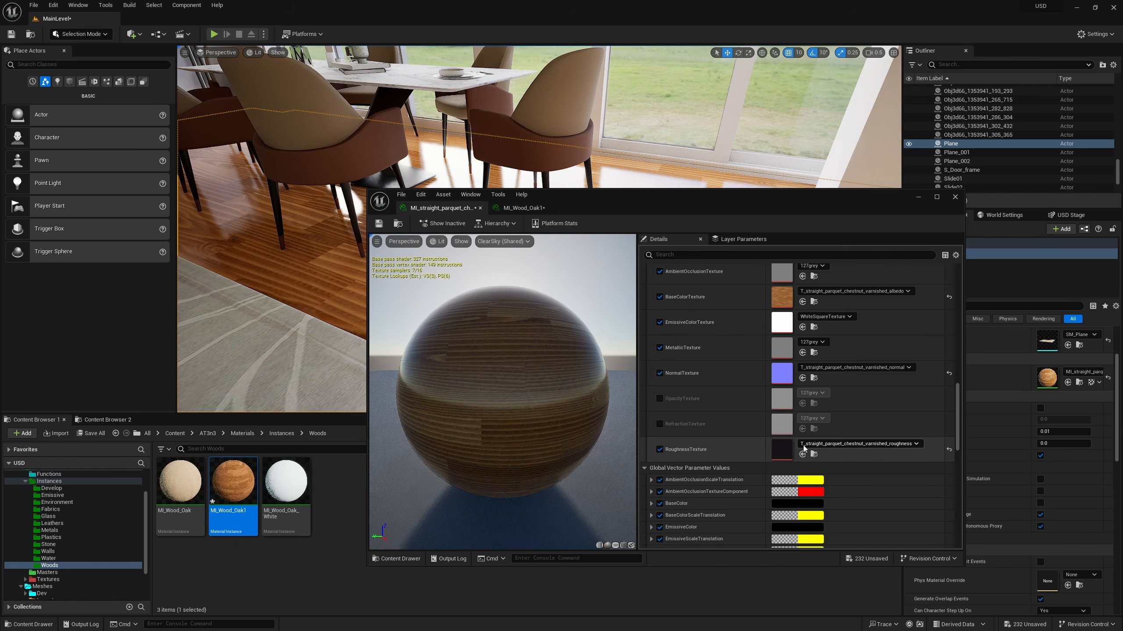
click(523, 208)
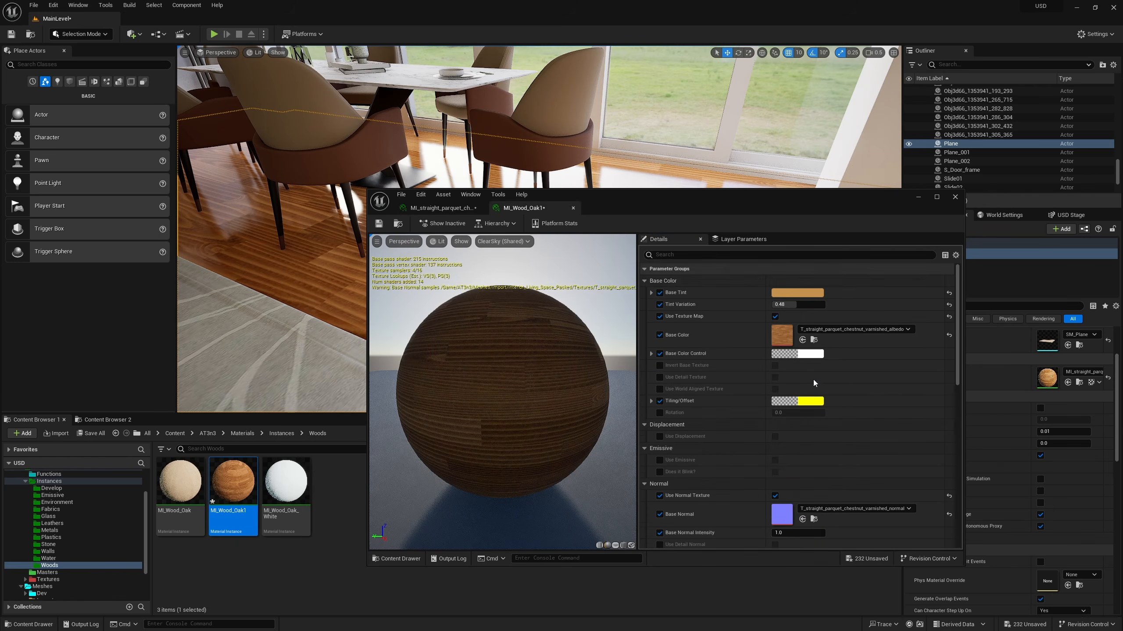
scroll(779, 371, down, 4)
shift+click(781, 343)
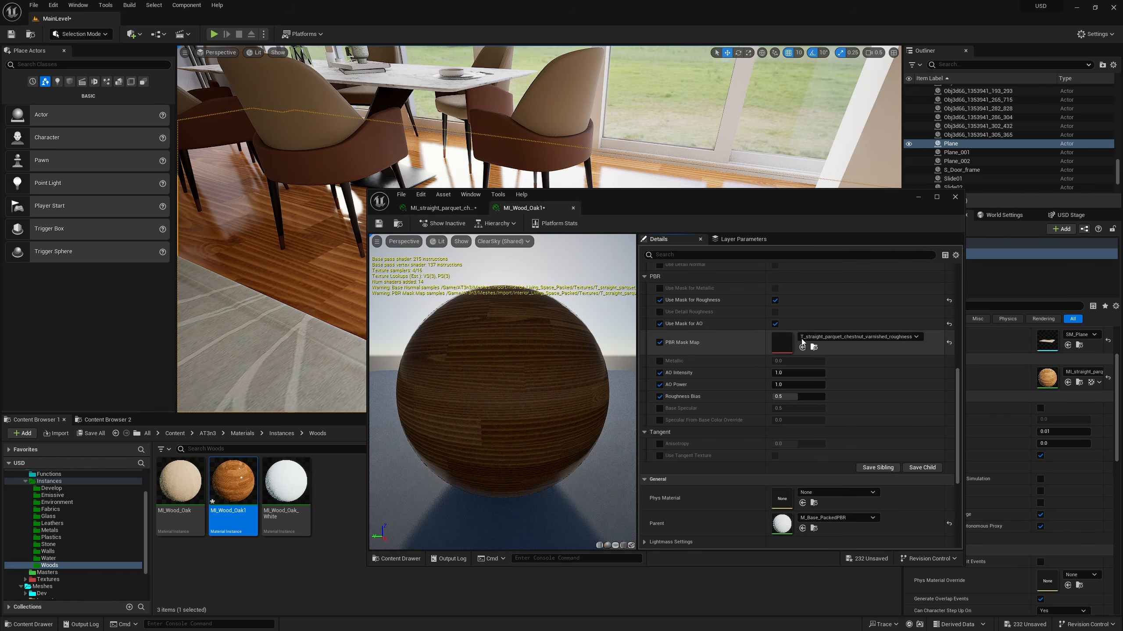
Apply MI_Wood_Oak1 to the floor plane, and set the material's Roughness Bias to 0.596.
drag(698, 212, 697, 506)
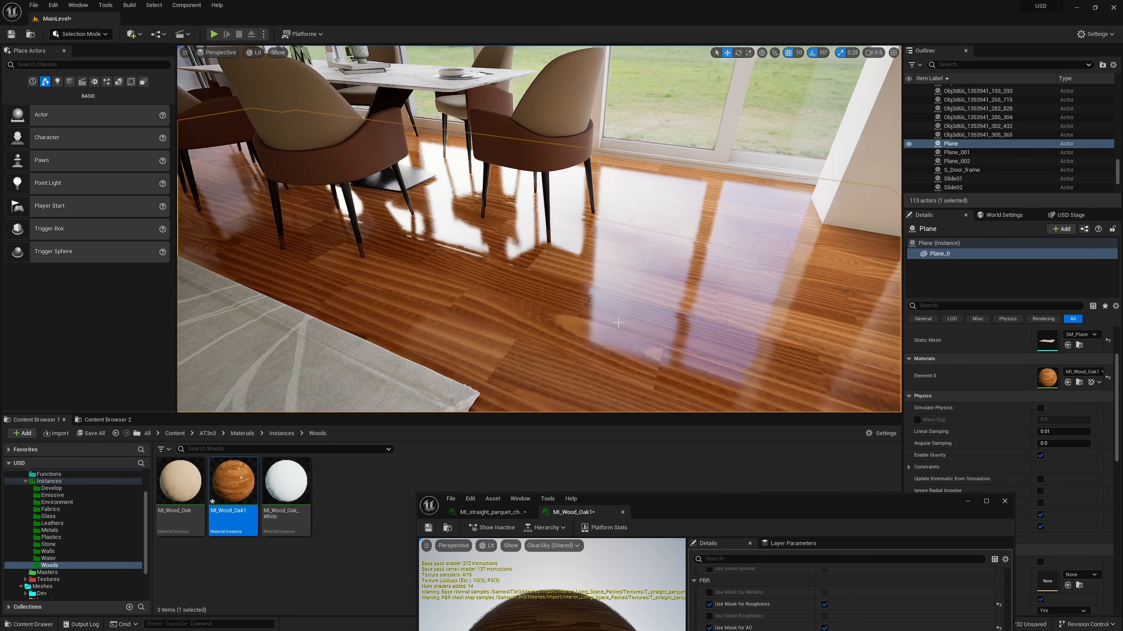
scroll(651, 366, down, 10)
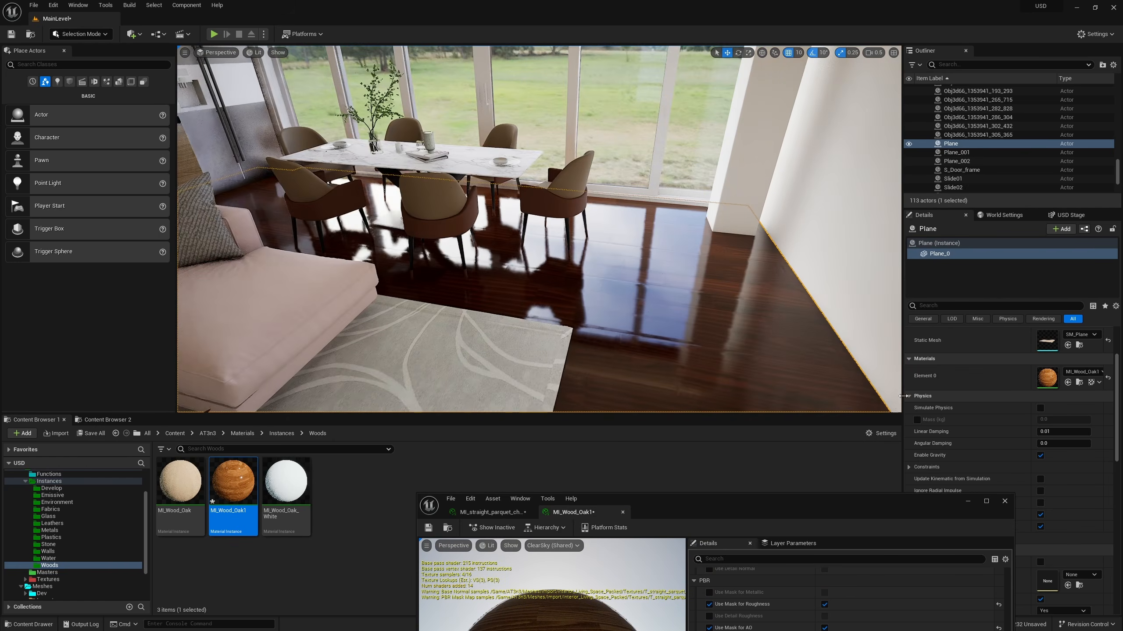
drag(772, 514, 261, 187)
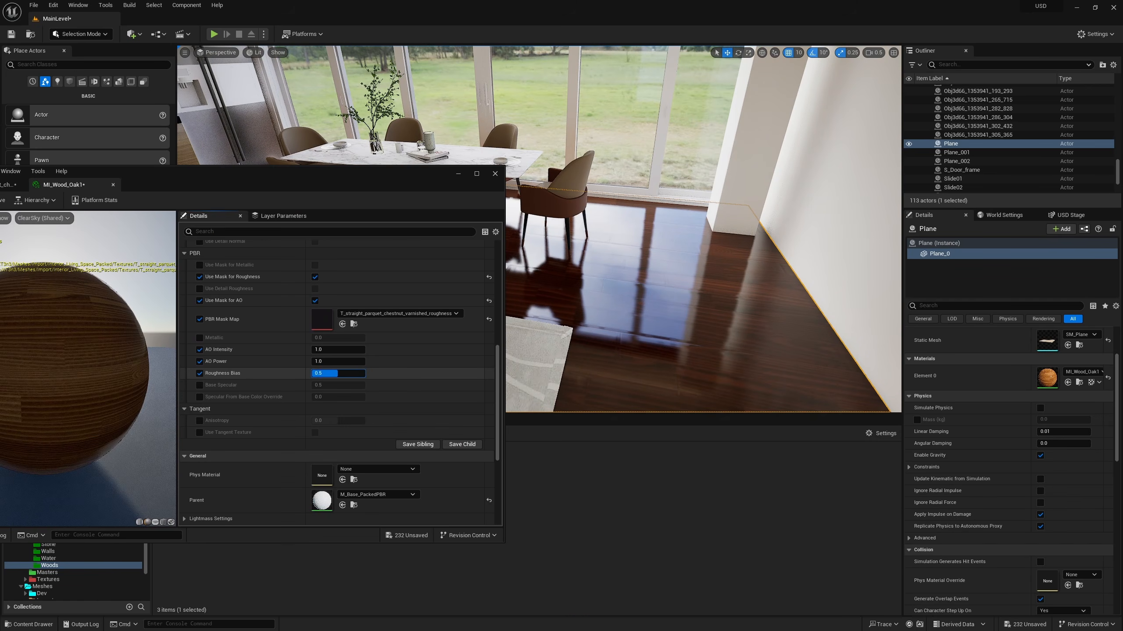
drag(338, 373, 343, 373)
Turn off the roughness and AO masks of MI_Wood_Oak1, and reset its Tint Variation to 0.0.
scroll(317, 336, up, 2)
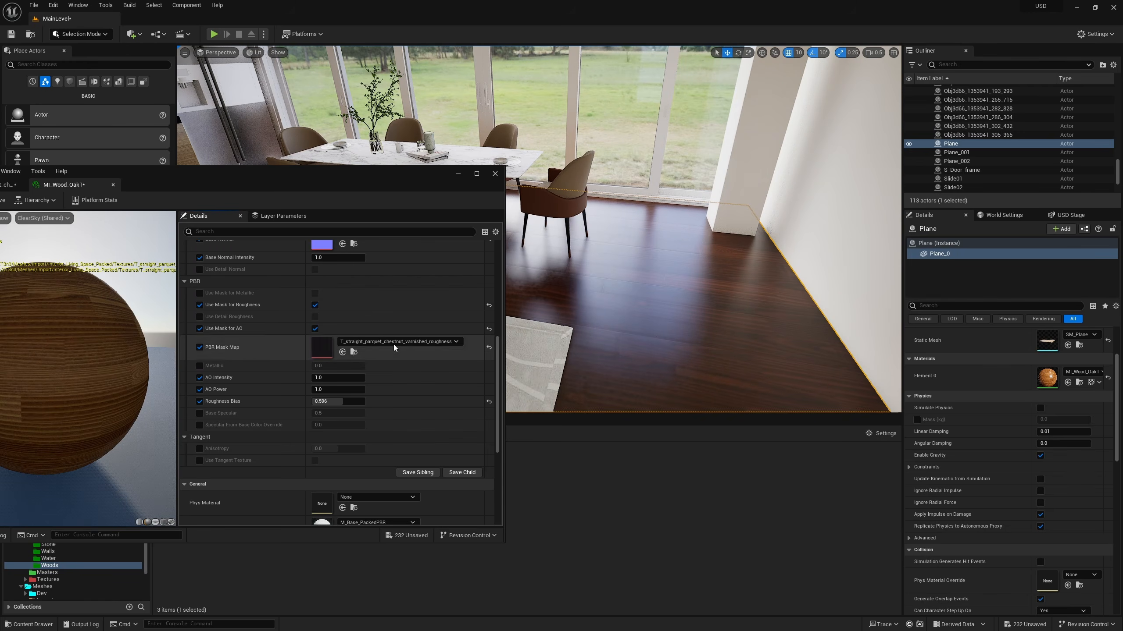
click(315, 305)
scroll(386, 324, up, 8)
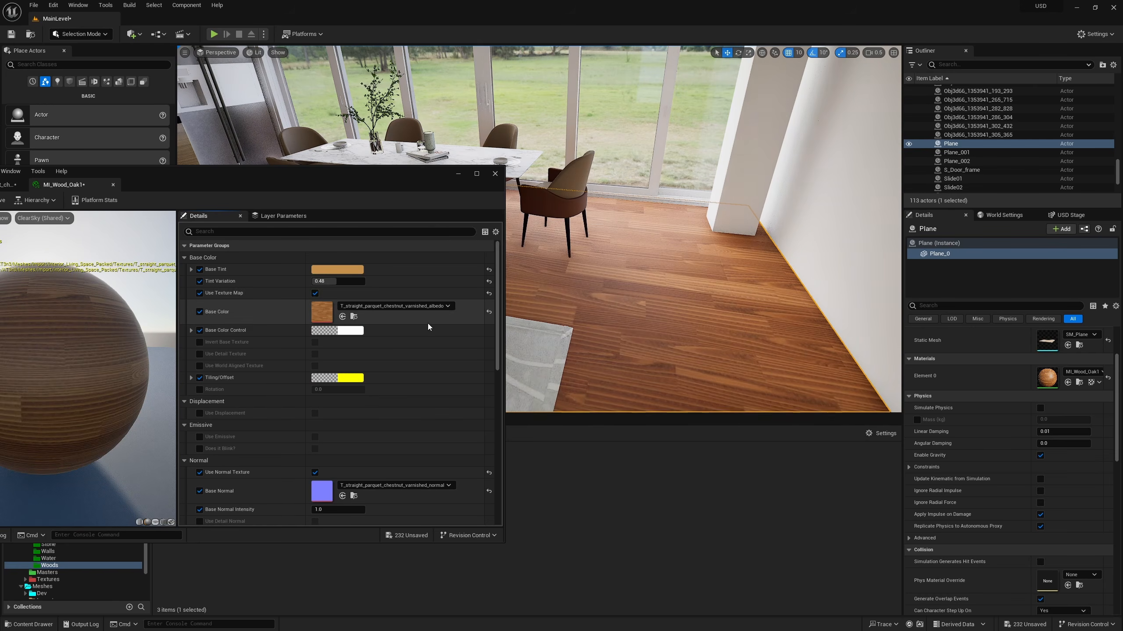
click(489, 281)
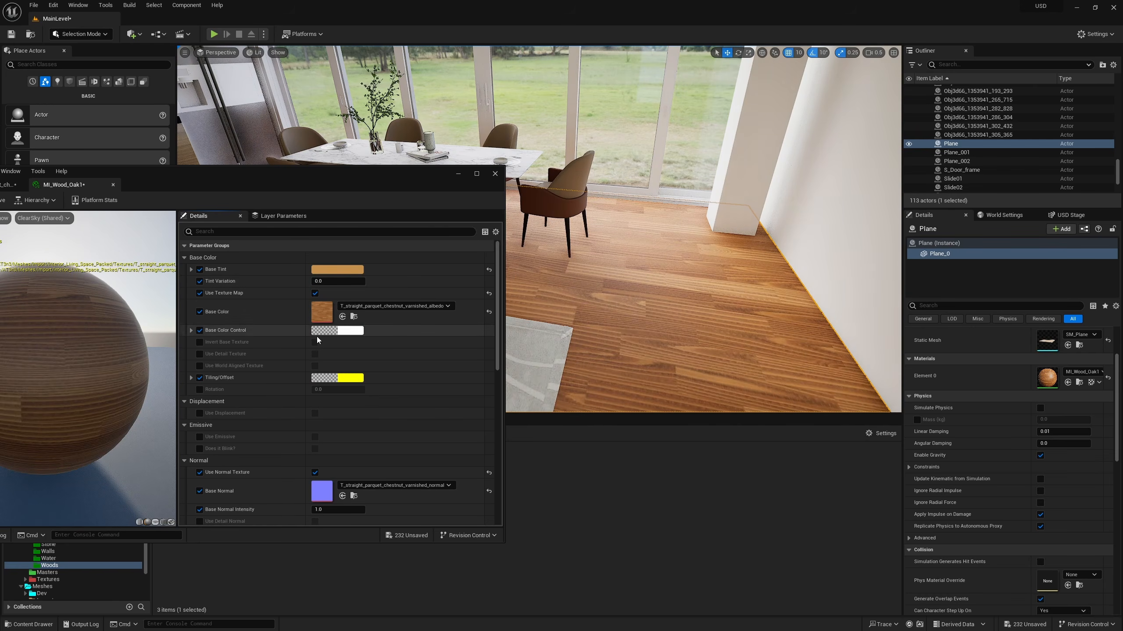
Try using the mask for roughness on MI_Wood_Oak1 again, and switch it back off.
alt+drag(676, 305, 632, 285)
scroll(458, 435, down, 13)
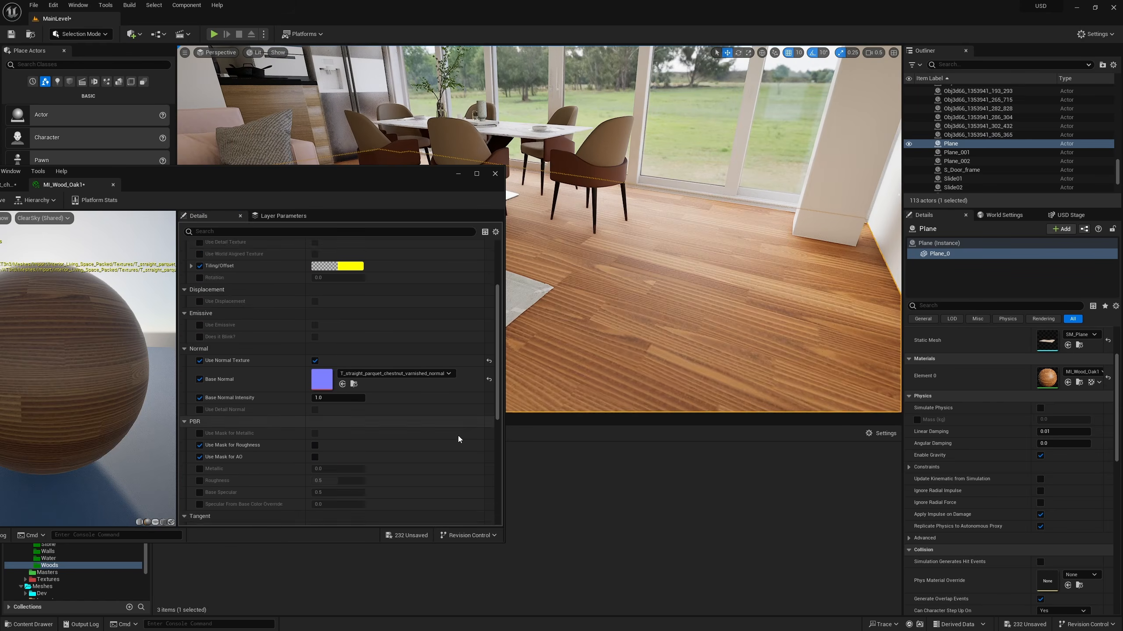
click(315, 374)
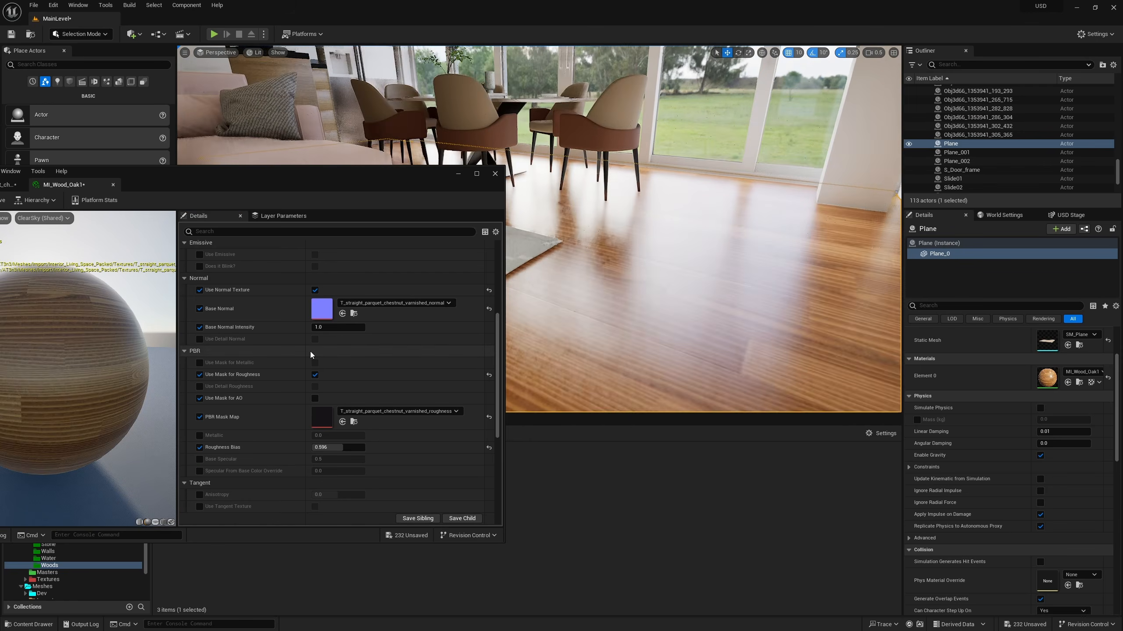
click(315, 374)
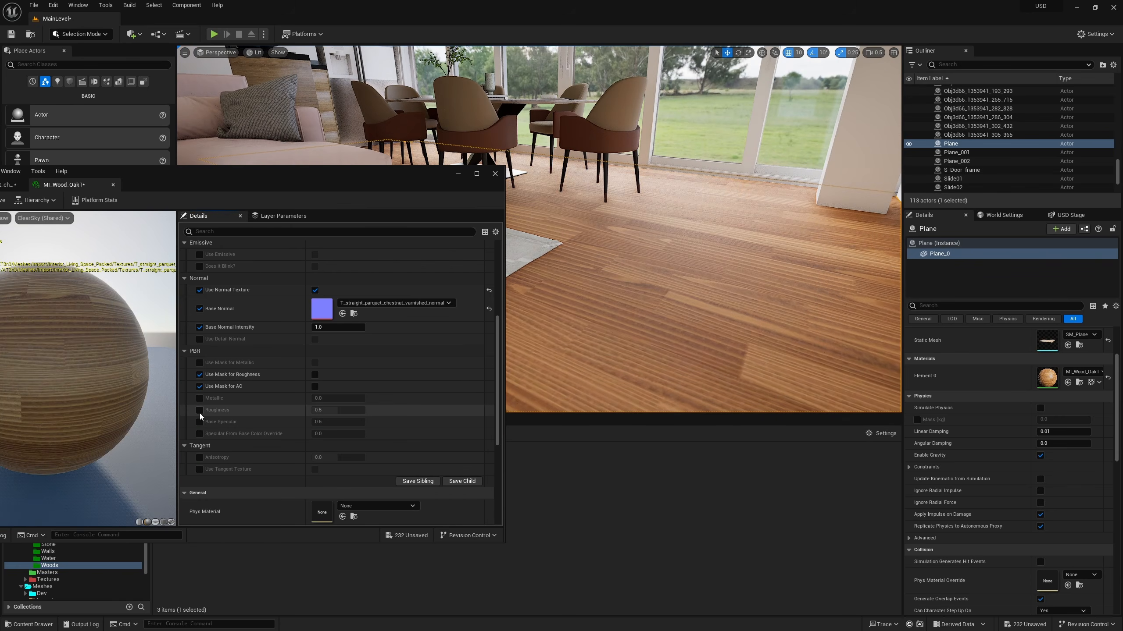
Override the Roughness of MI_Wood_Oak1 with about 0.29, and close the material instance editor.
drag(338, 409, 327, 410)
right_drag(713, 236, 619, 190)
drag(251, 192, 575, 239)
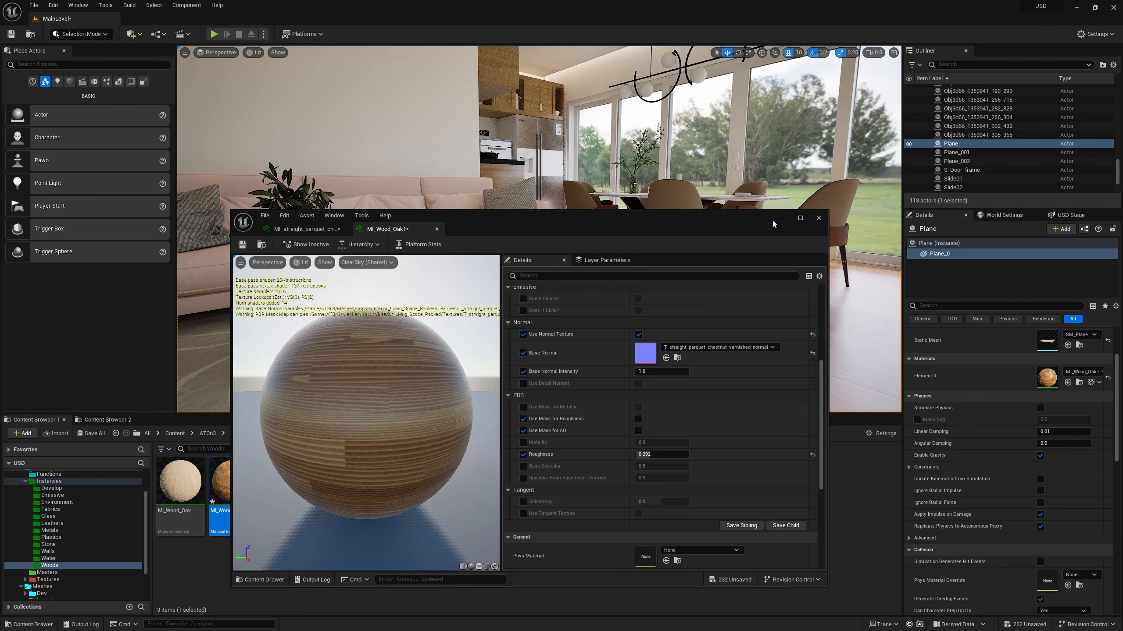
click(820, 218)
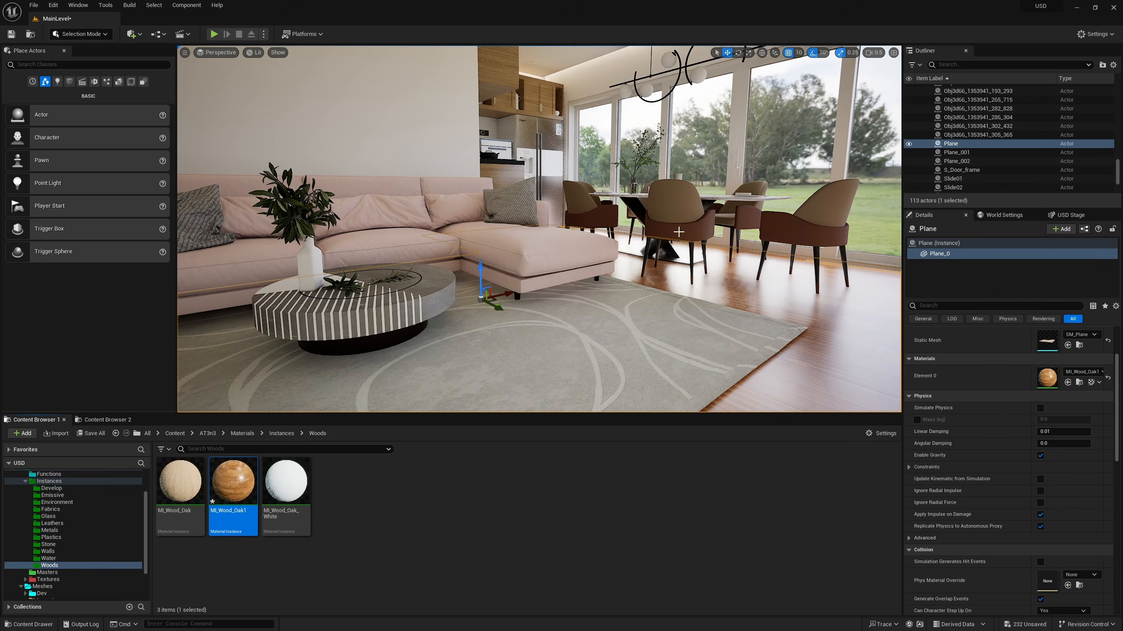
Play the level and move through the dining area, kitchen and living room to review the materials, and end the play session.
mouse_move(539, 248)
right_down()
mouse_move(582, 256)
mouse_move(549, 253)
mouse_move(558, 257)
right_up()
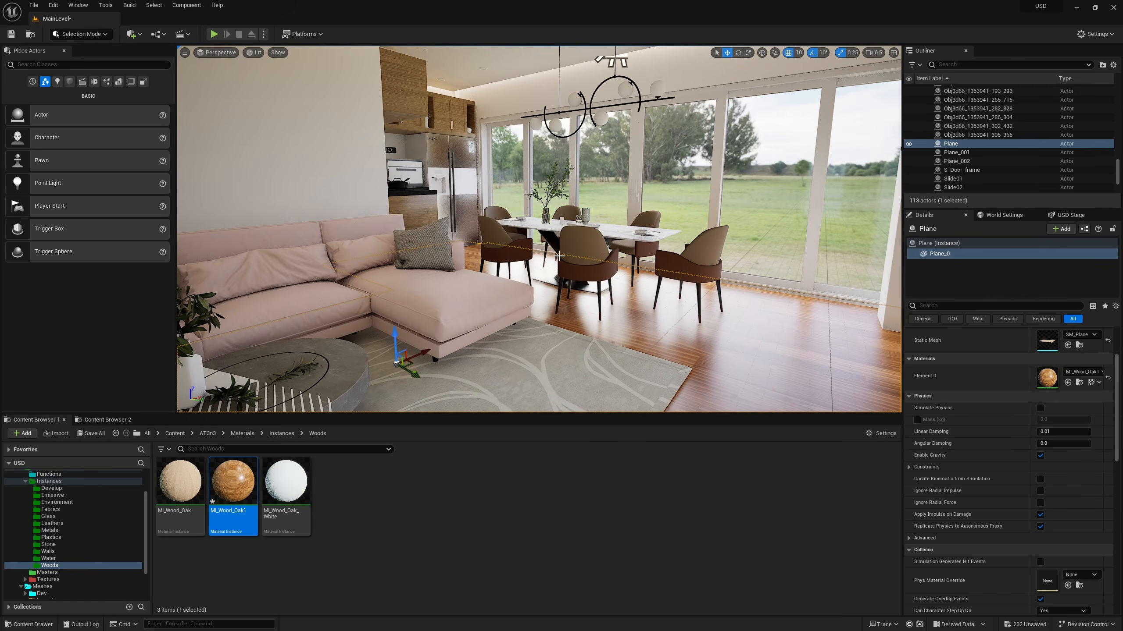
click(214, 34)
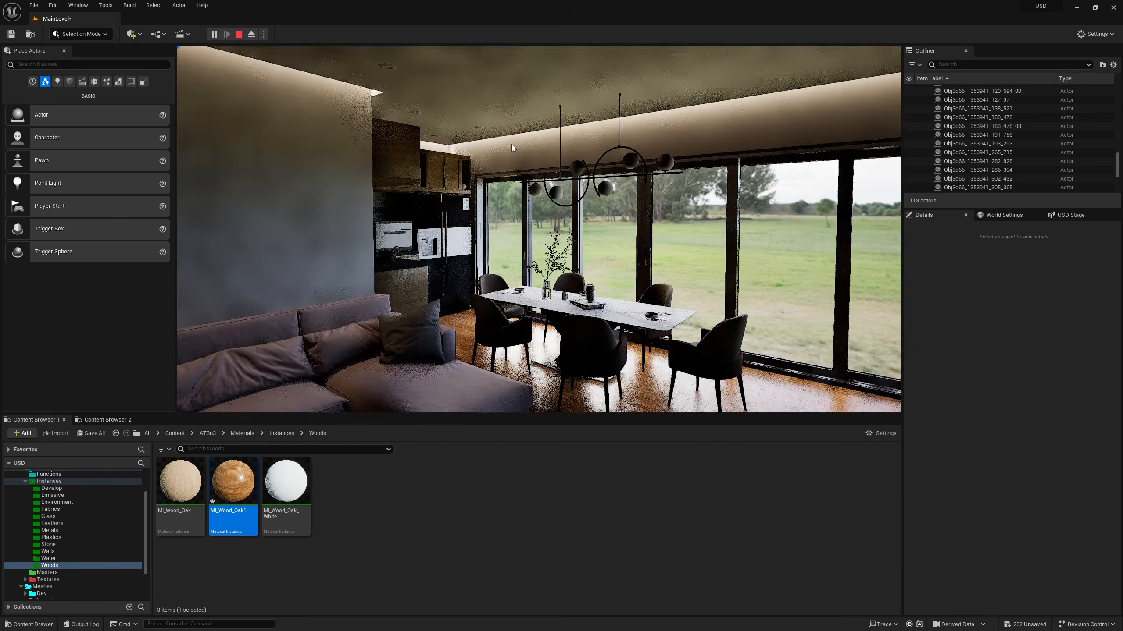
key(d)
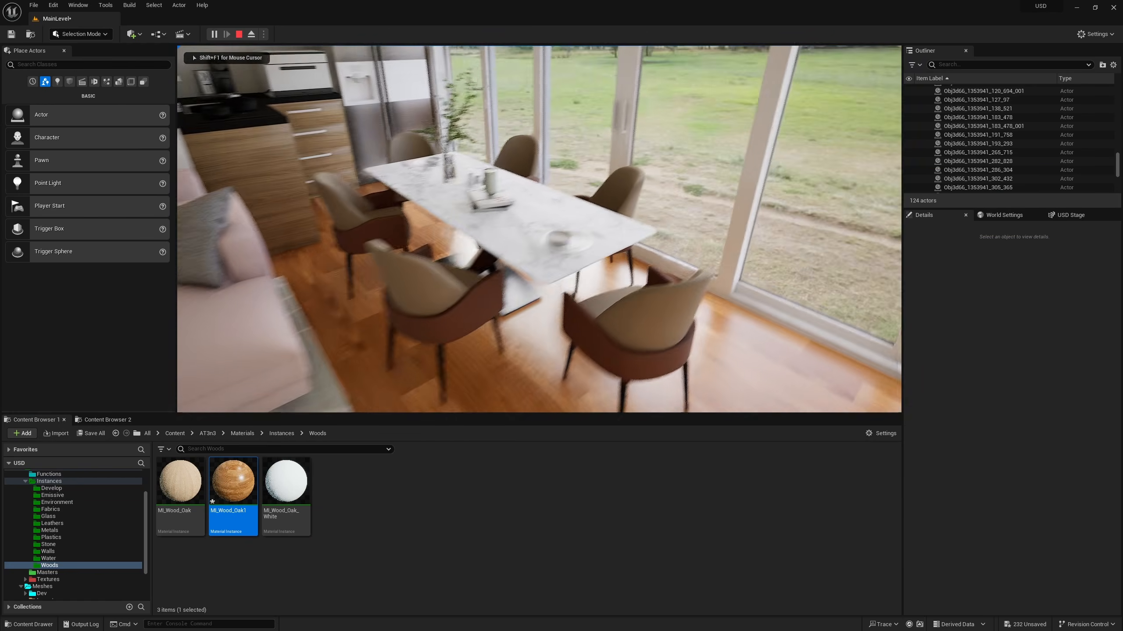
key(w)
key(w)
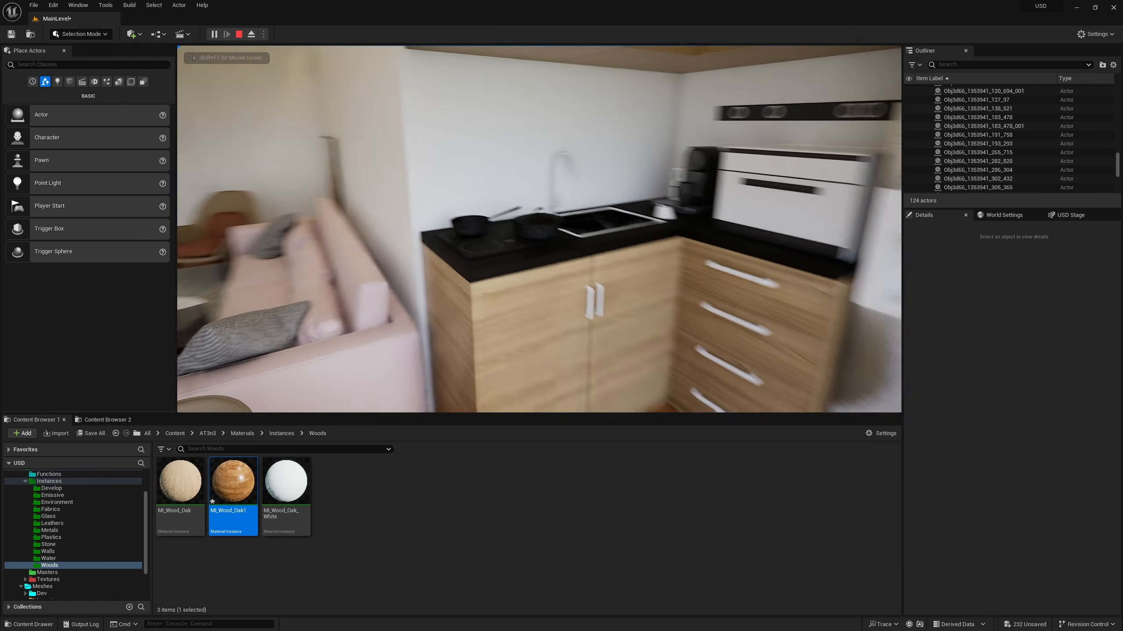
key(s)
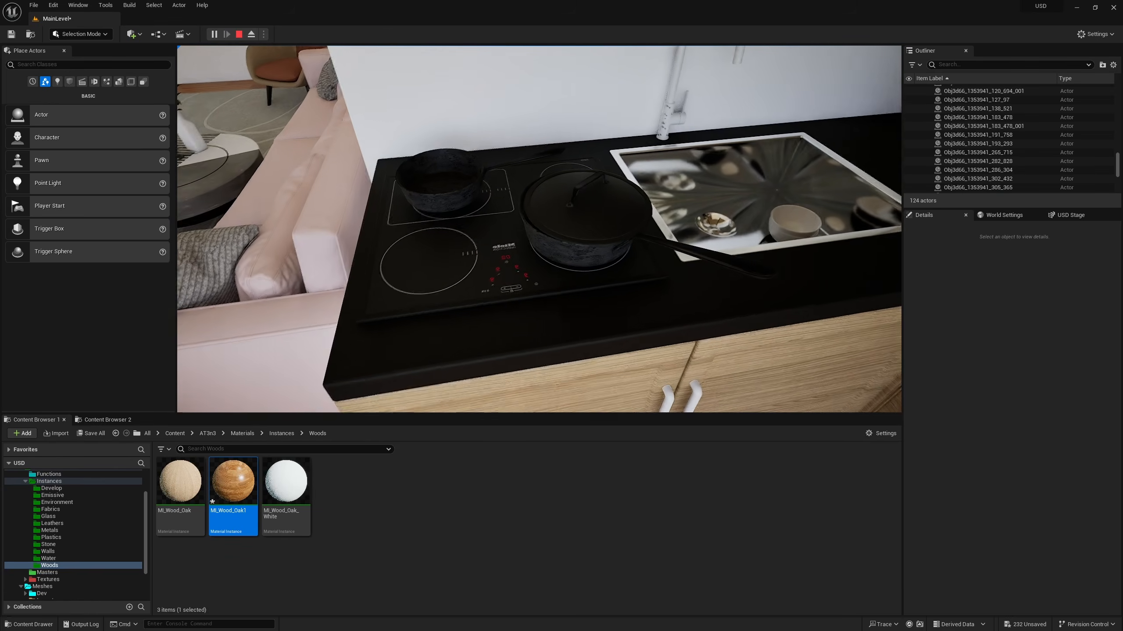
key(s)
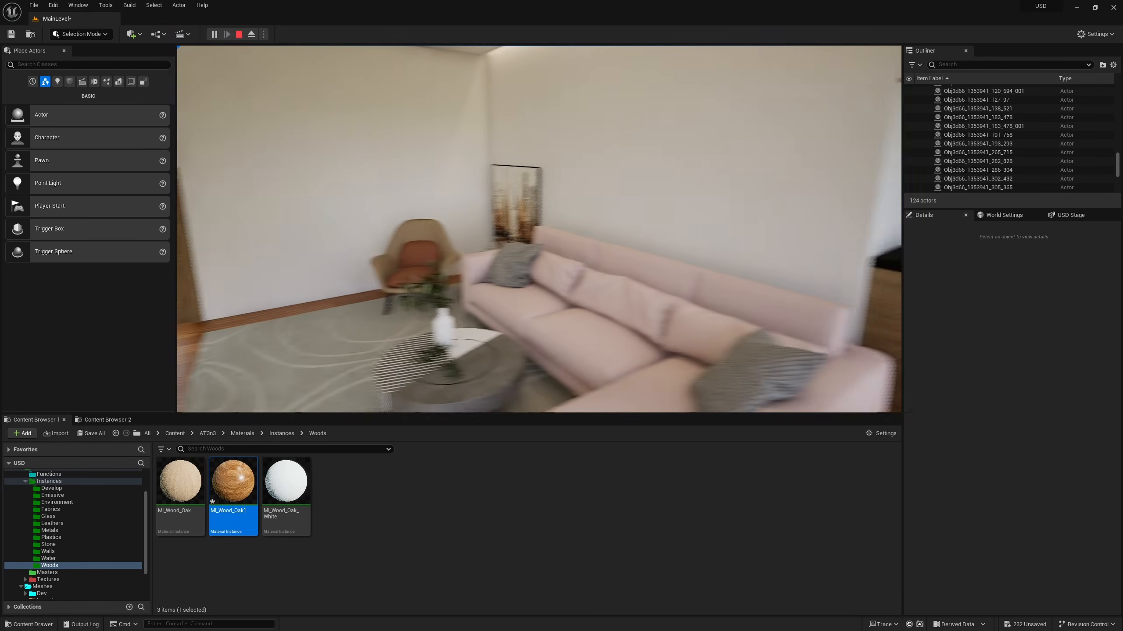
key(a)
key(s)
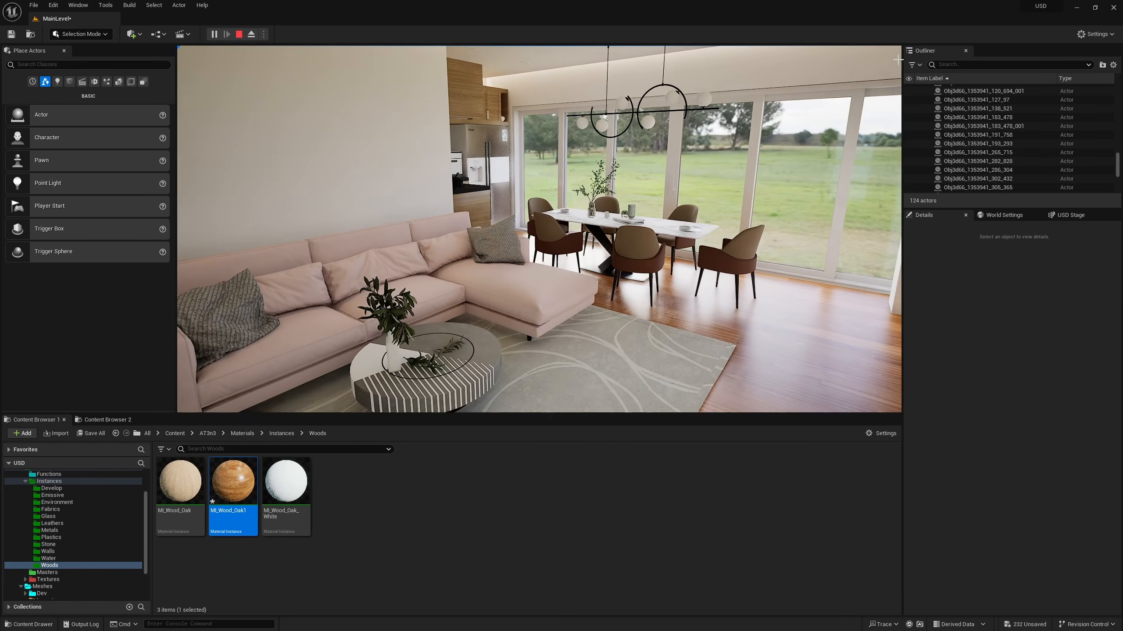
key(Escape)
right_drag(677, 238, 647, 235)
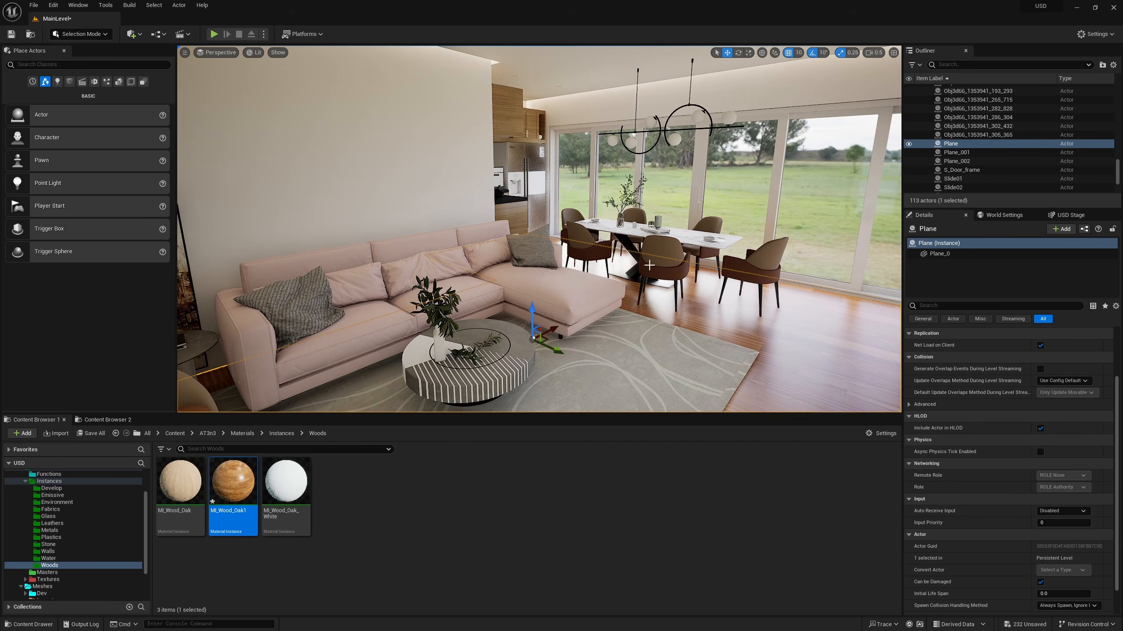
right_drag(602, 409, 562, 391)
key(w)
key(s)
right_drag(606, 253, 579, 251)
key(s)
key(d)
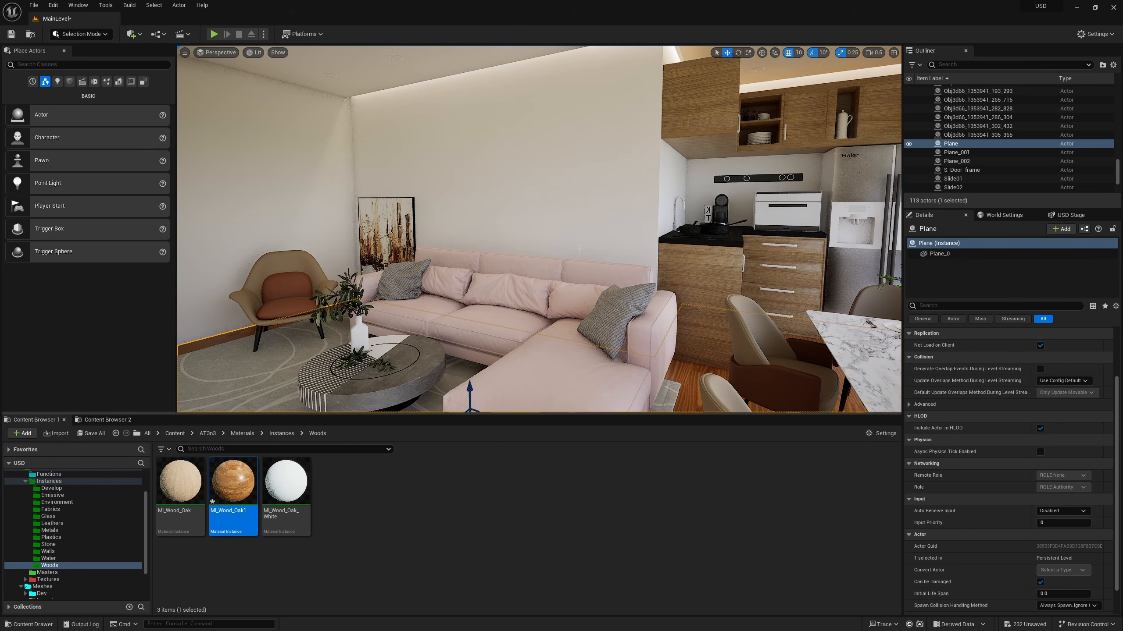
Select the kitchen faucet beside the sink and apply MI_Metal_Silver_Mirror from the Metals folder to it.
key(d)
right_drag(748, 244, 695, 250)
key(w)
click(657, 202)
key(e)
mouse_move(658, 201)
right_down()
mouse_move(680, 208)
mouse_move(667, 212)
right_up()
key(s)
right_drag(521, 385, 320, 401)
key(w)
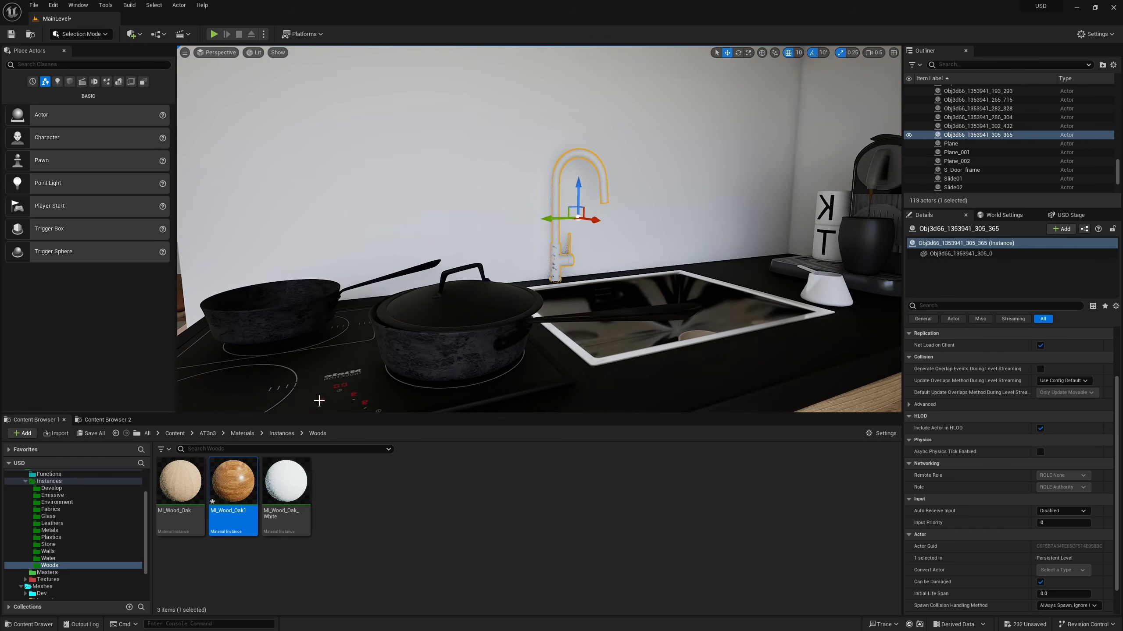
click(50, 531)
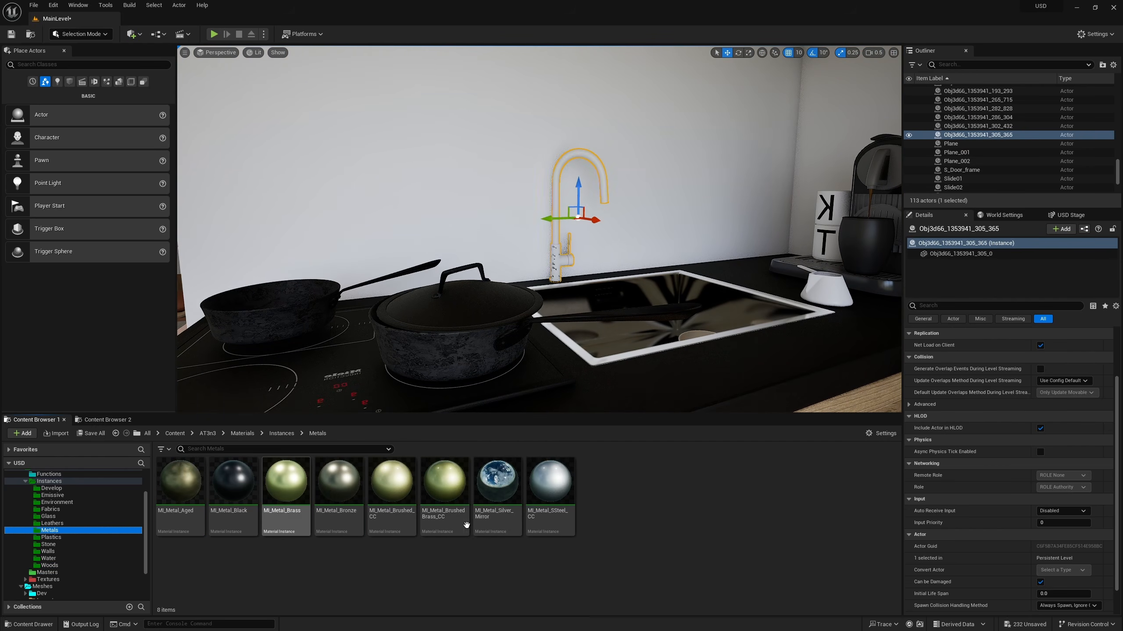
drag(497, 482, 555, 247)
Try MI_Metal_BrushedBrass_CC on the kitchen faucet, and undo the last material assignment.
click(444, 484)
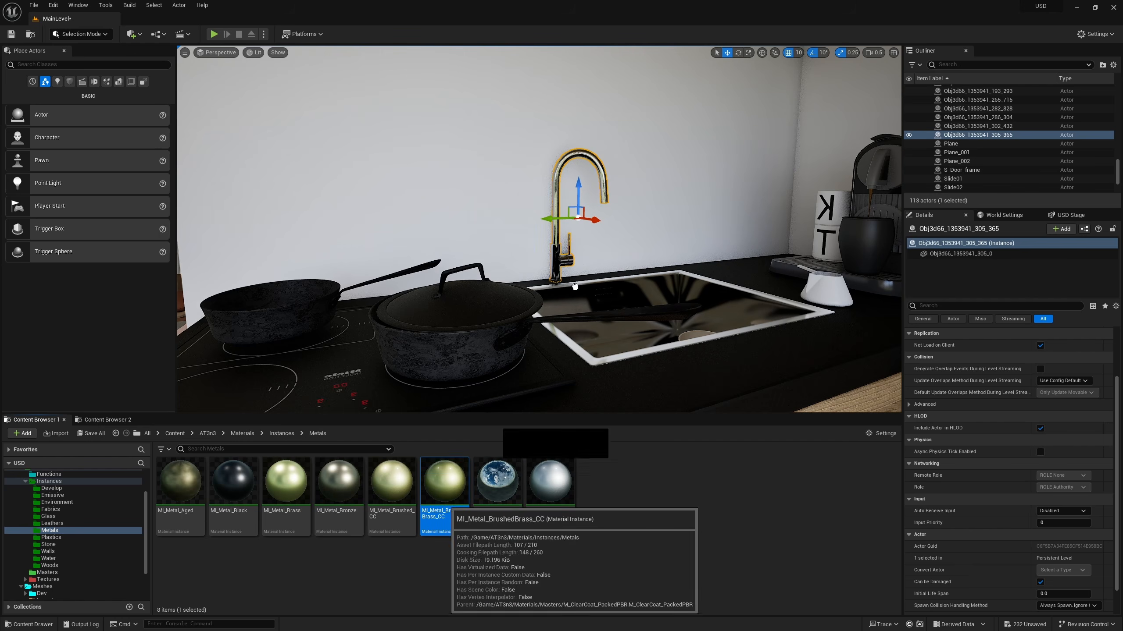
drag(444, 484, 550, 263)
key(s)
mouse_move(551, 262)
right_down()
mouse_move(522, 275)
mouse_move(570, 275)
mouse_move(562, 279)
right_up()
key(ctrl+z)
Apply MI_Metal_Brushed_CC to the handles of the lower kitchen cabinet doors.
key(a)
drag(394, 483, 482, 332)
key(w)
right_drag(482, 333, 468, 363)
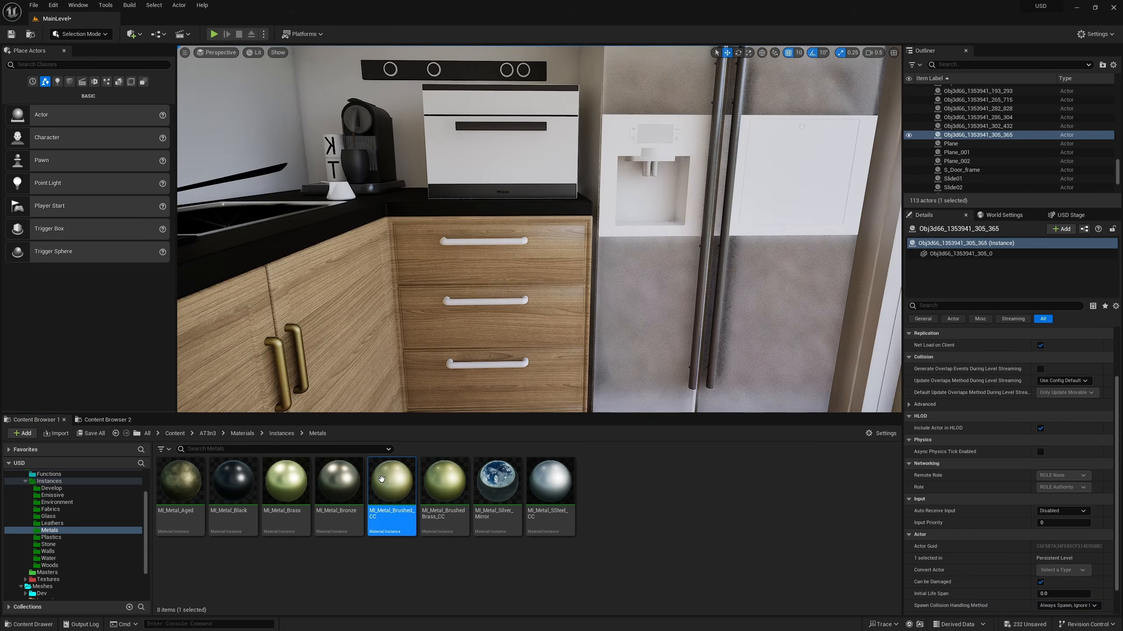
Apply MI_Metal_Brushed_CC to the four handles of the drawer cabinet beside the refrigerator.
drag(391, 482, 497, 241)
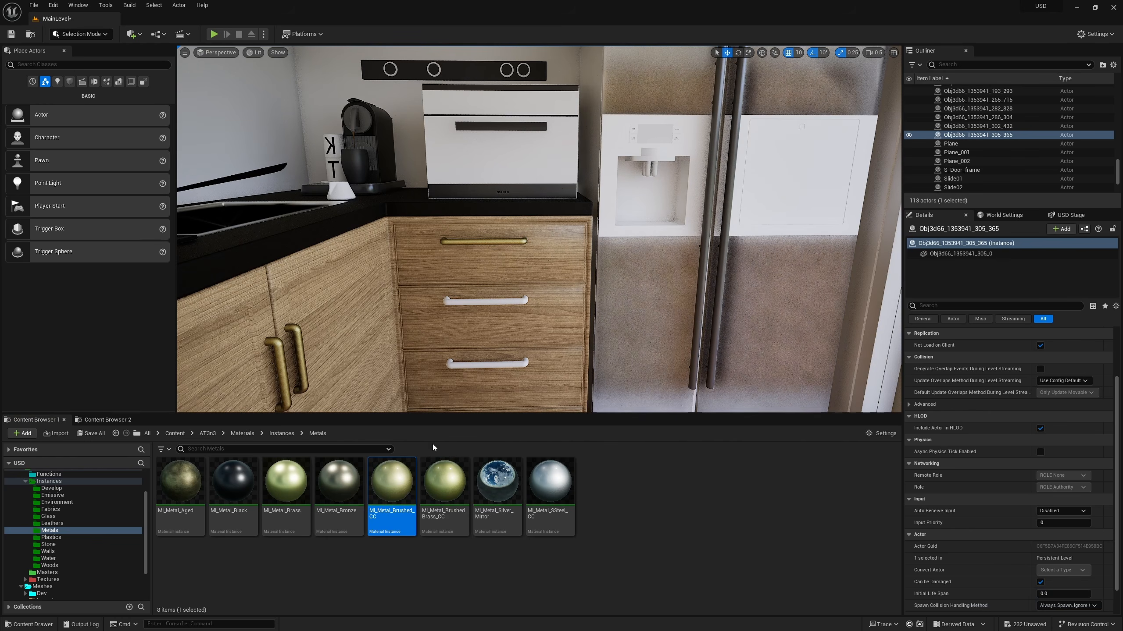
drag(403, 466, 482, 300)
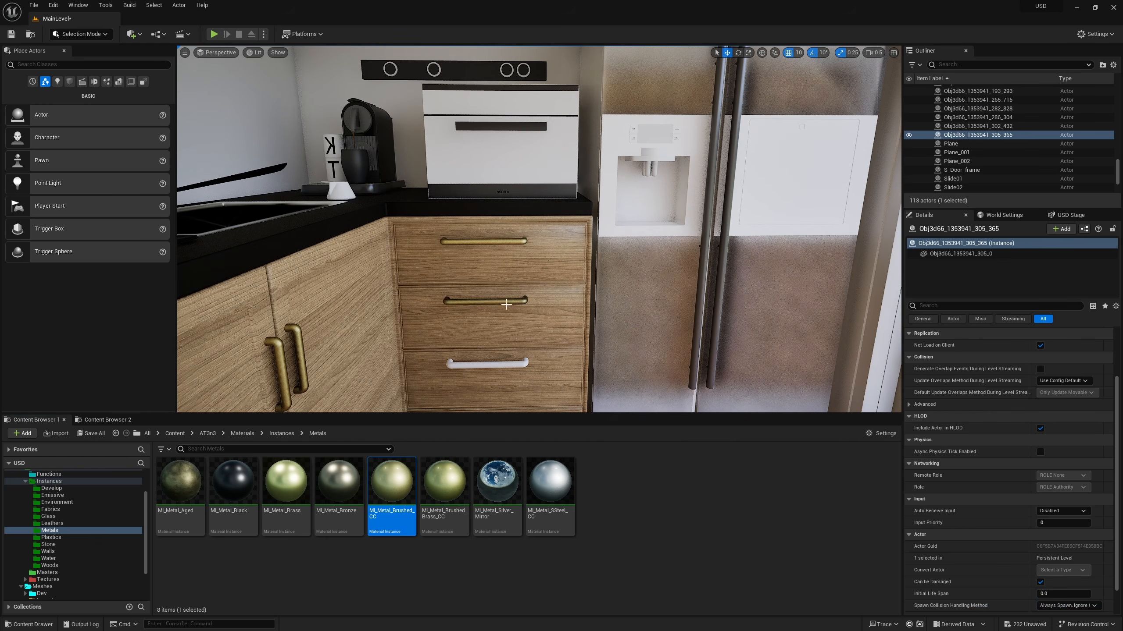
key(s)
right_drag(506, 305, 463, 357)
key(w)
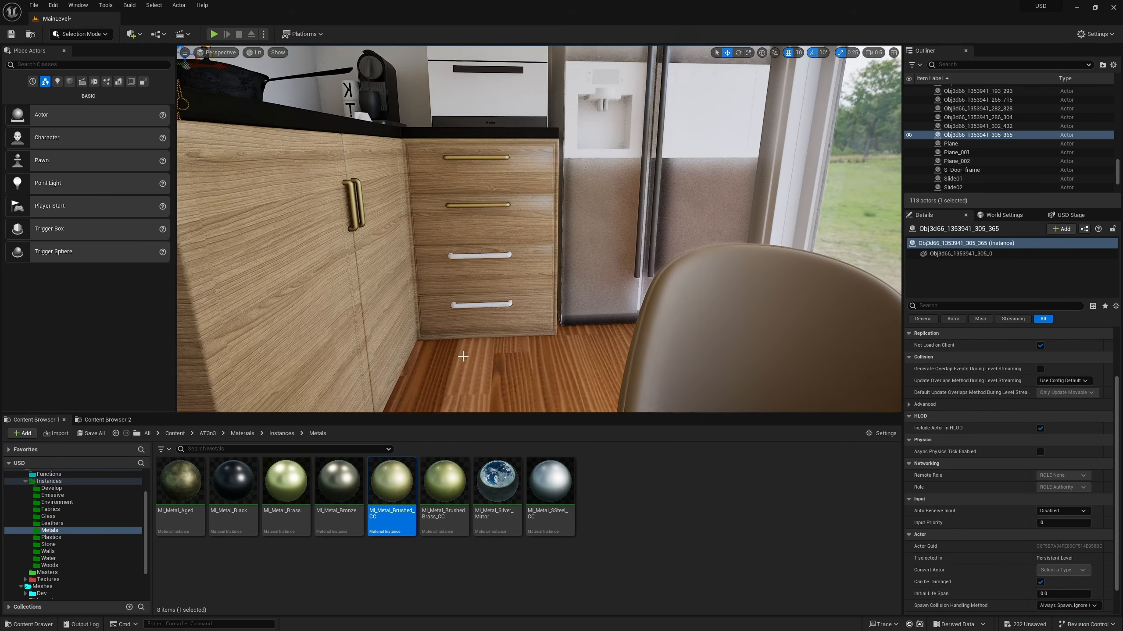
drag(391, 482, 484, 252)
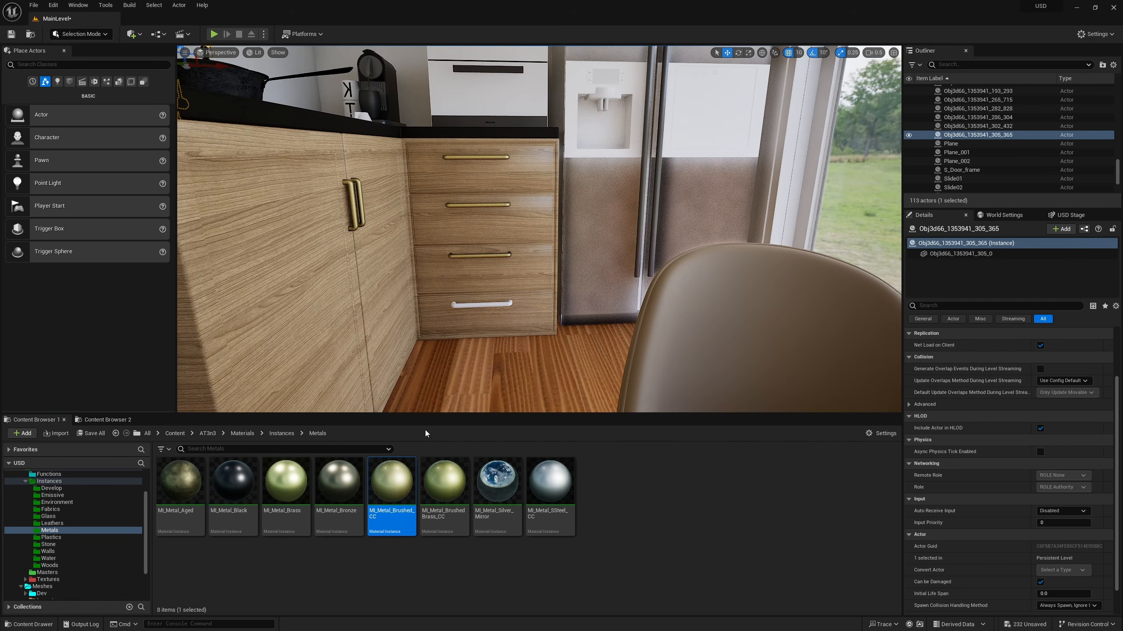
drag(395, 466, 478, 305)
key(s)
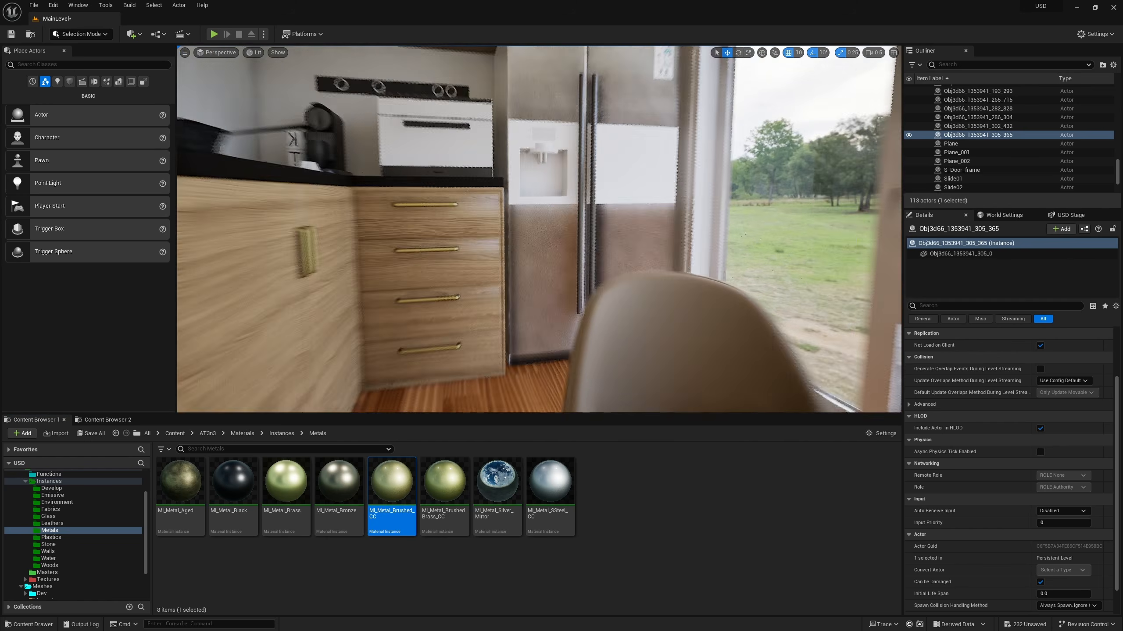